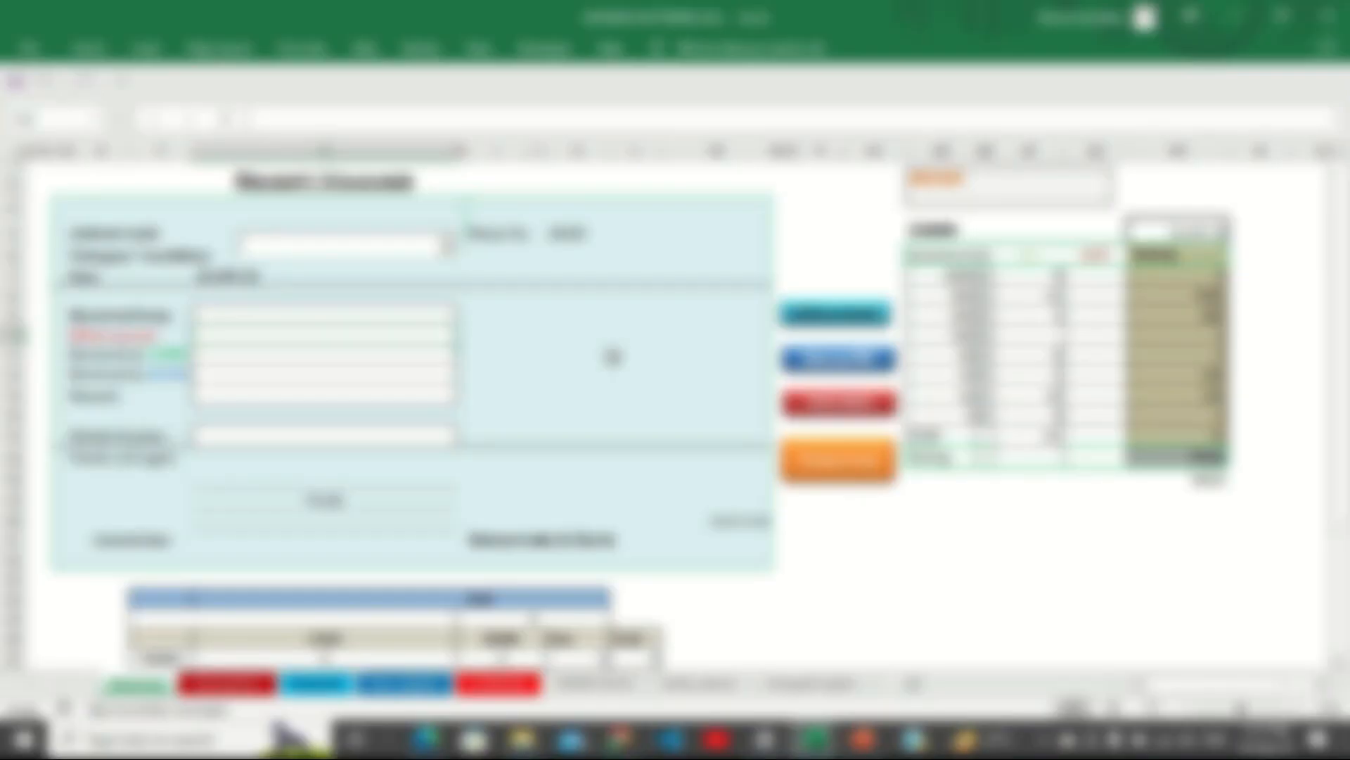
# Create a 'Bank Voucher' folder on Local Disk (C:) beside Voucher, then close Explorer.
pyautogui.moveTo(529, 728)
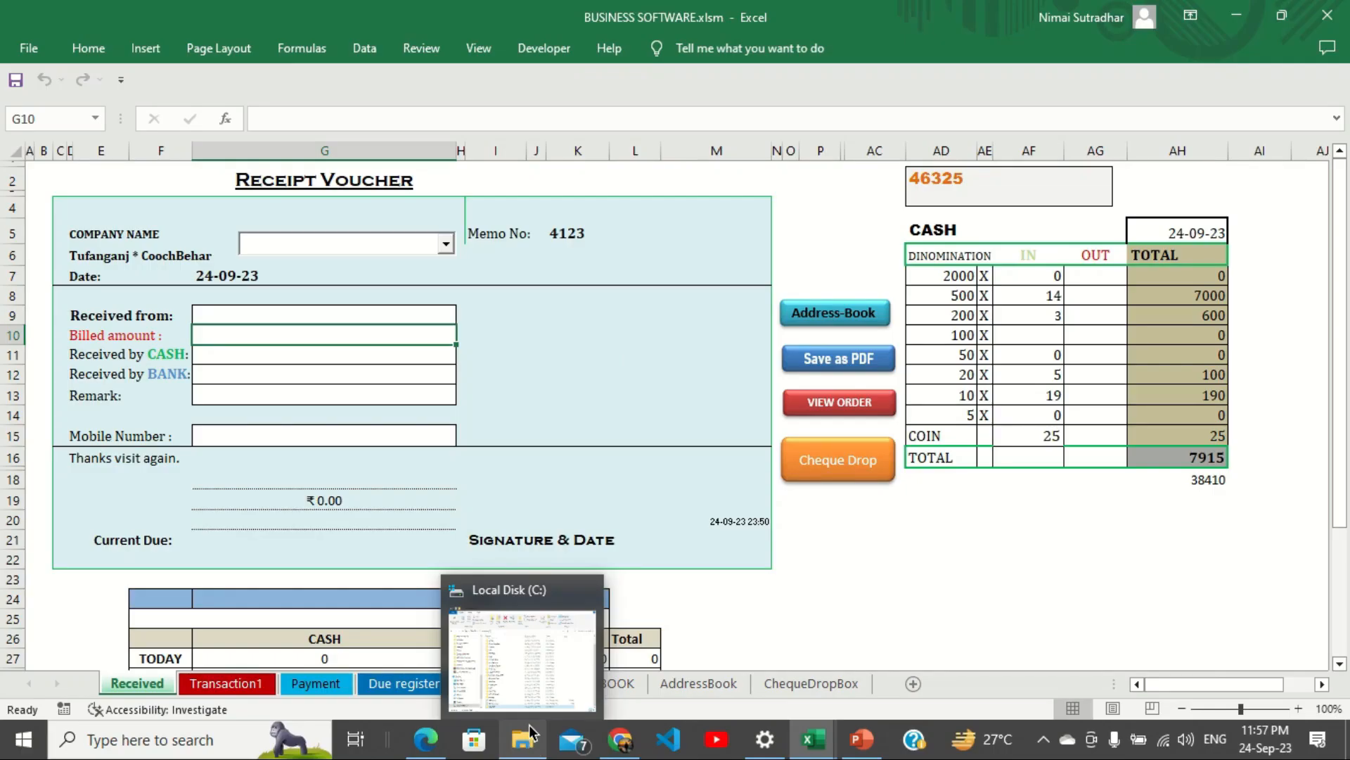
pyautogui.click(531, 702)
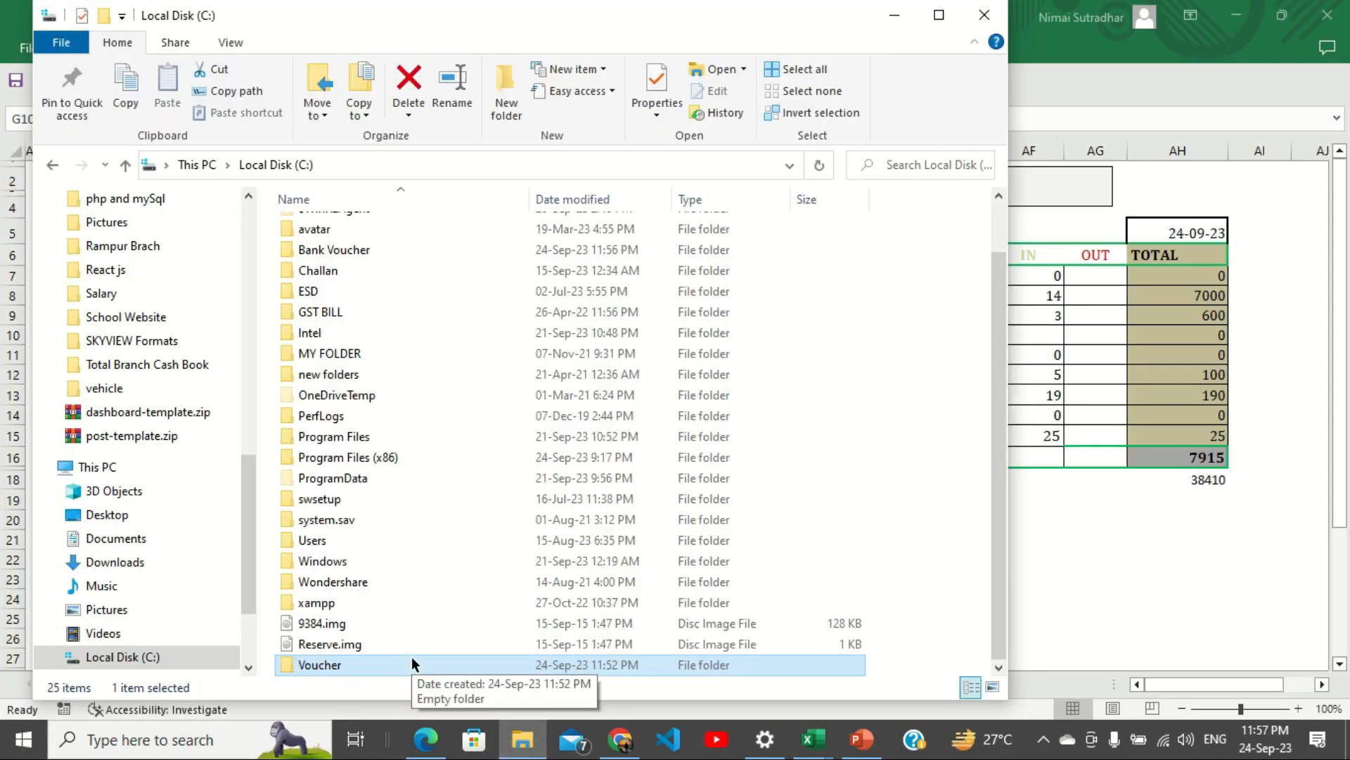
pyautogui.click(353, 665)
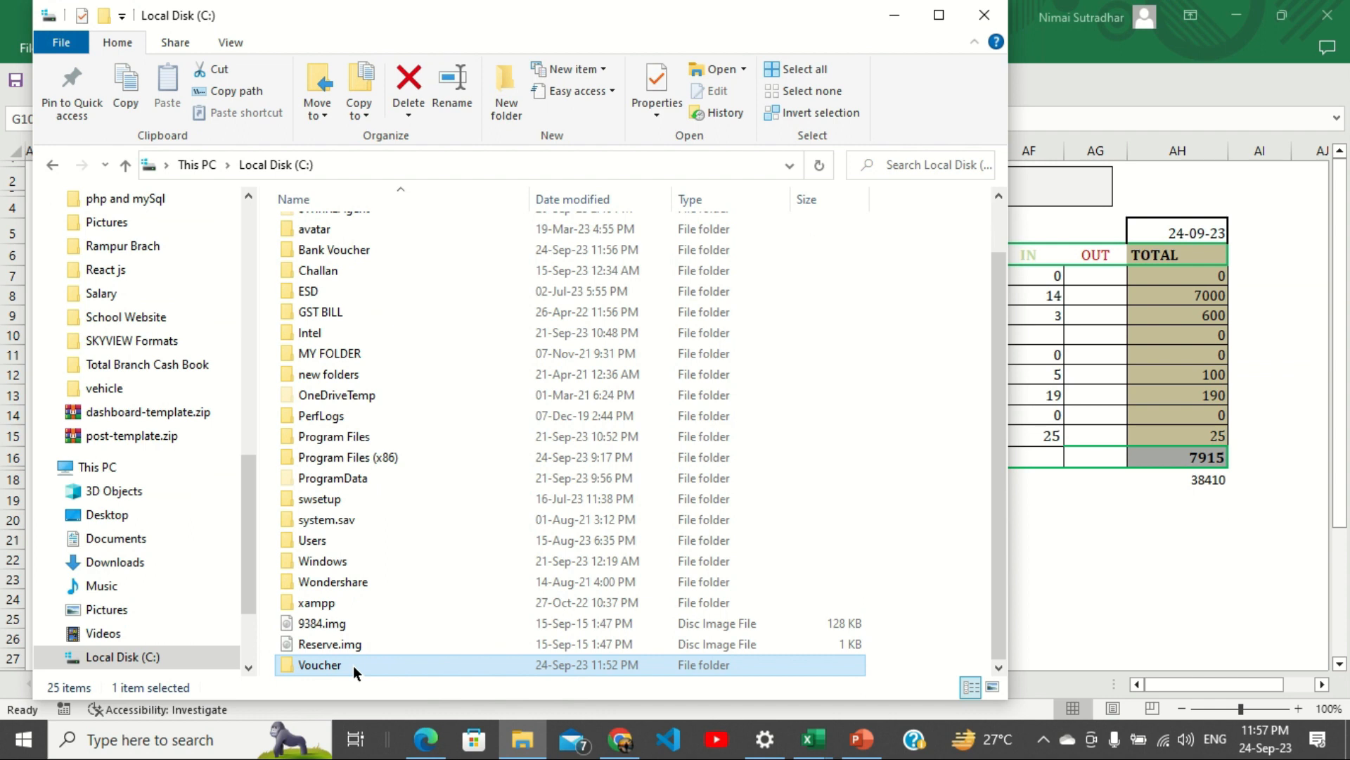
pyautogui.click(403, 661)
pyautogui.rightClick(880, 509)
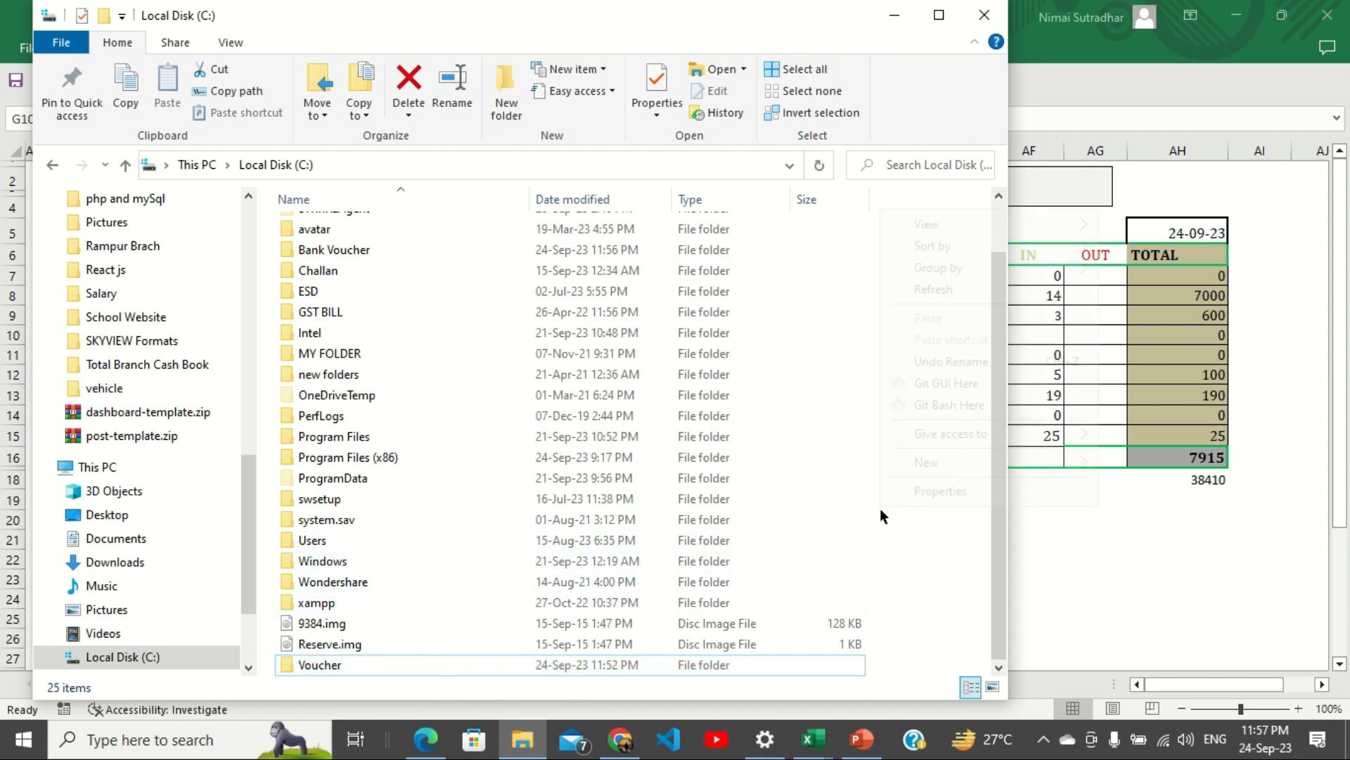
pyautogui.moveTo(943, 463)
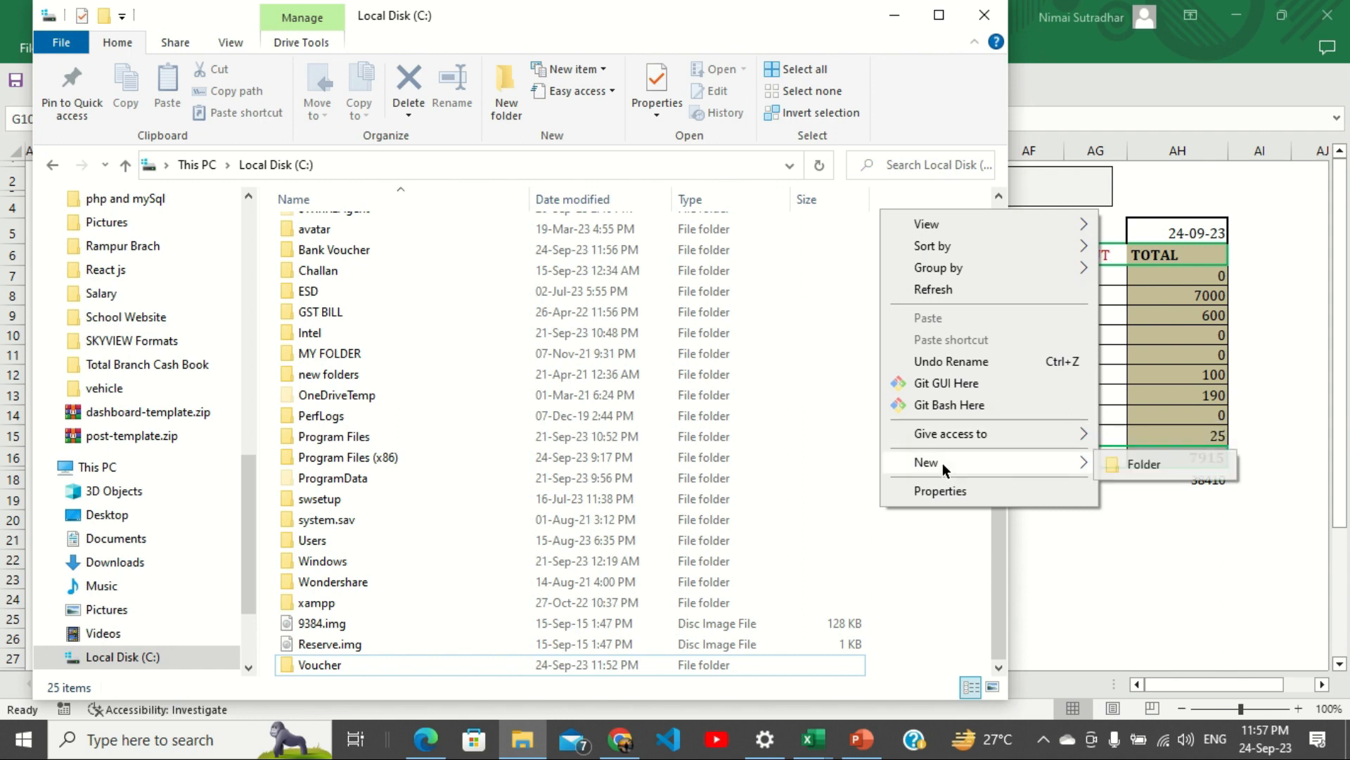
pyautogui.click(1133, 464)
pyautogui.write('Bank Voucher')
pyautogui.press('Return')
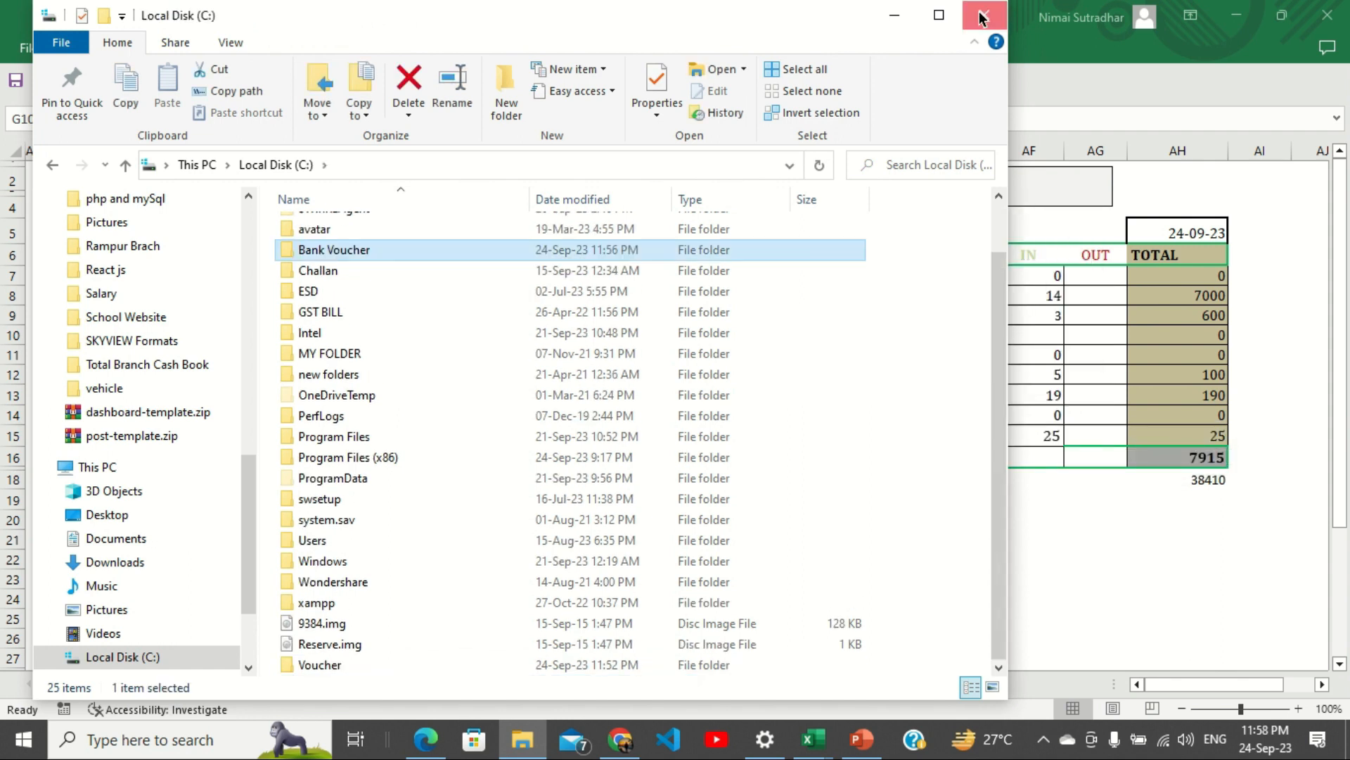
pyautogui.click(984, 15)
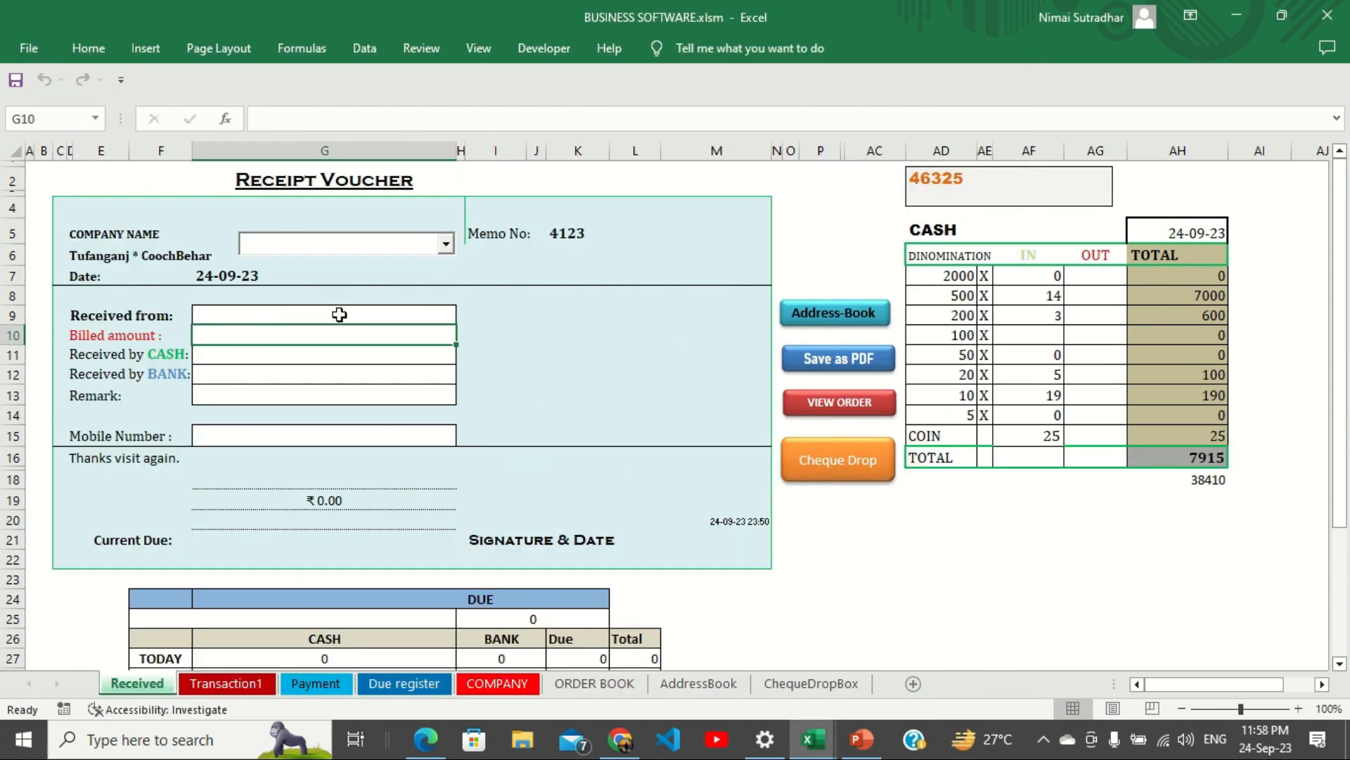
# On the COMPANY sheet, enter mahajan BBS Company with purchase date 14-09-2023.
pyautogui.click(491, 680)
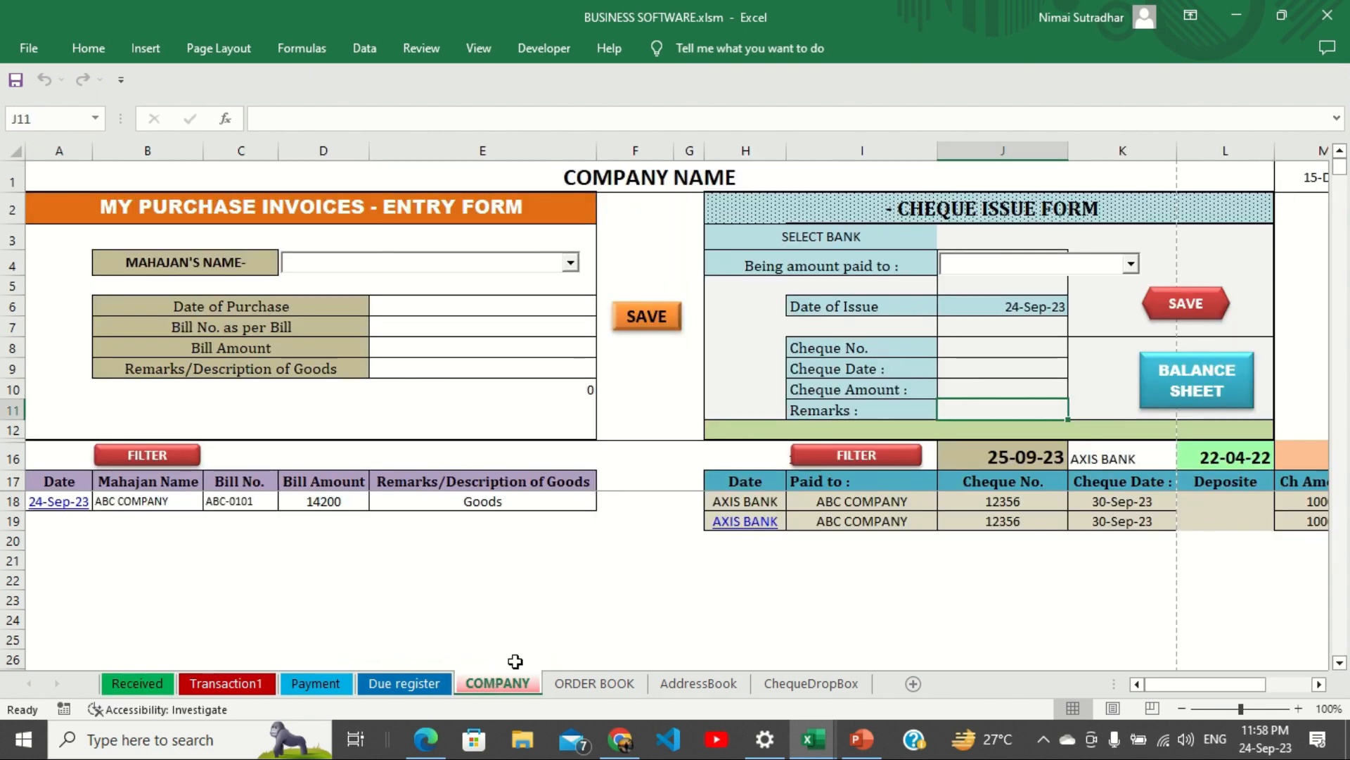
pyautogui.click(420, 264)
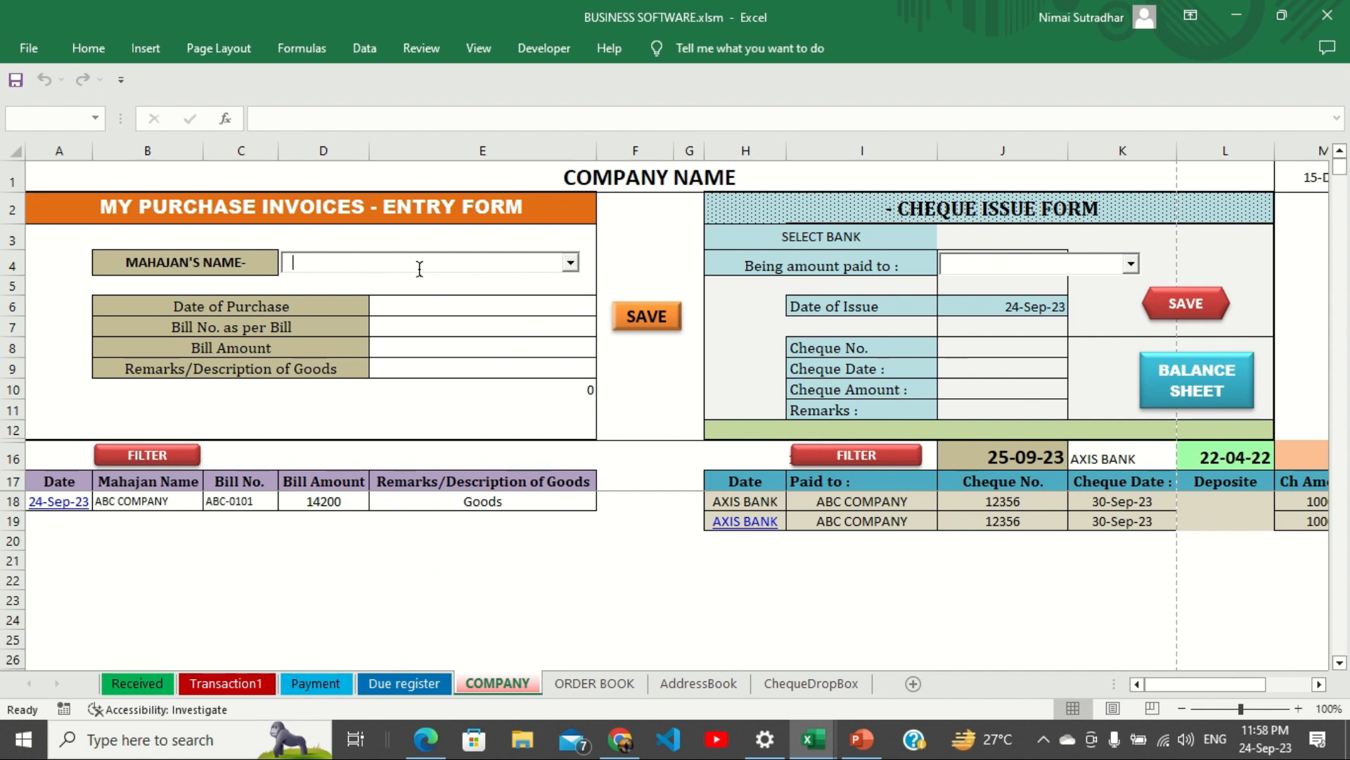
pyautogui.write('BBS')
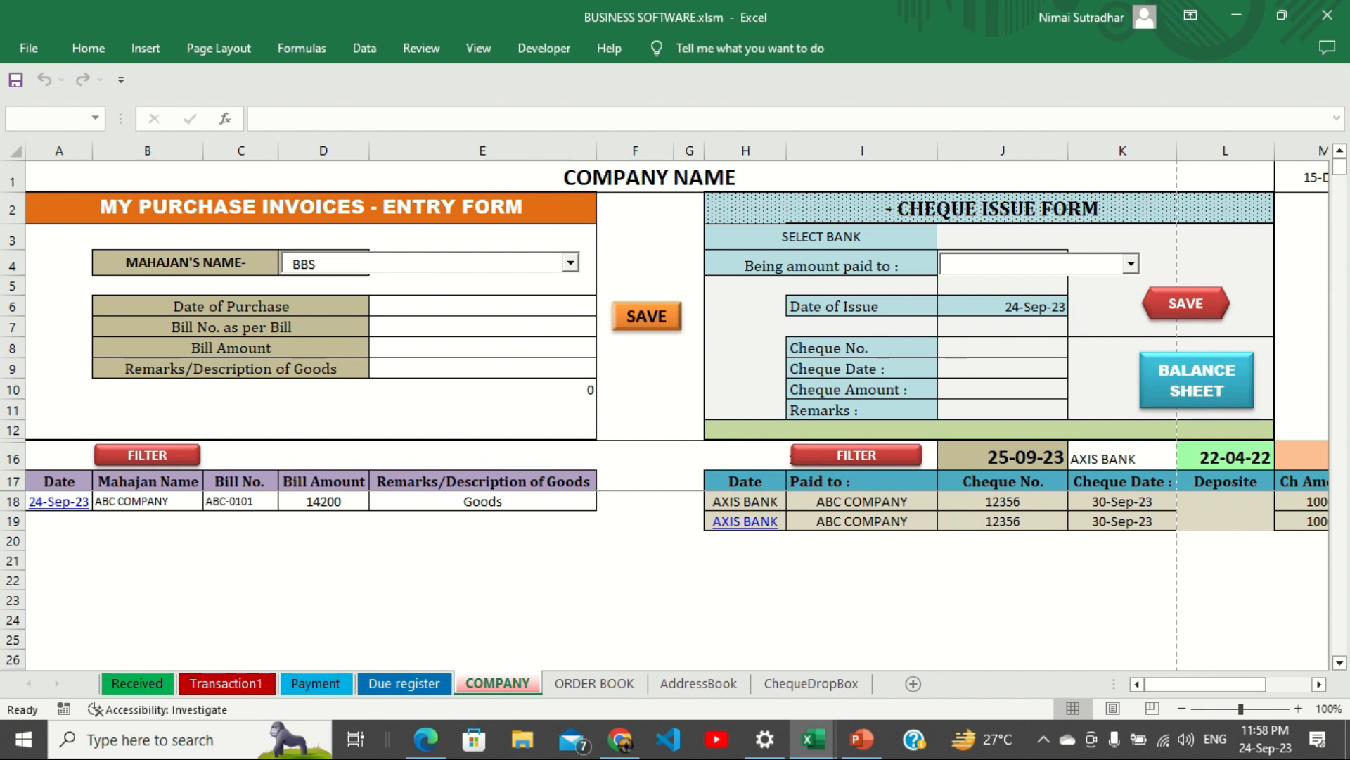
pyautogui.write(' Company')
pyautogui.click(434, 305)
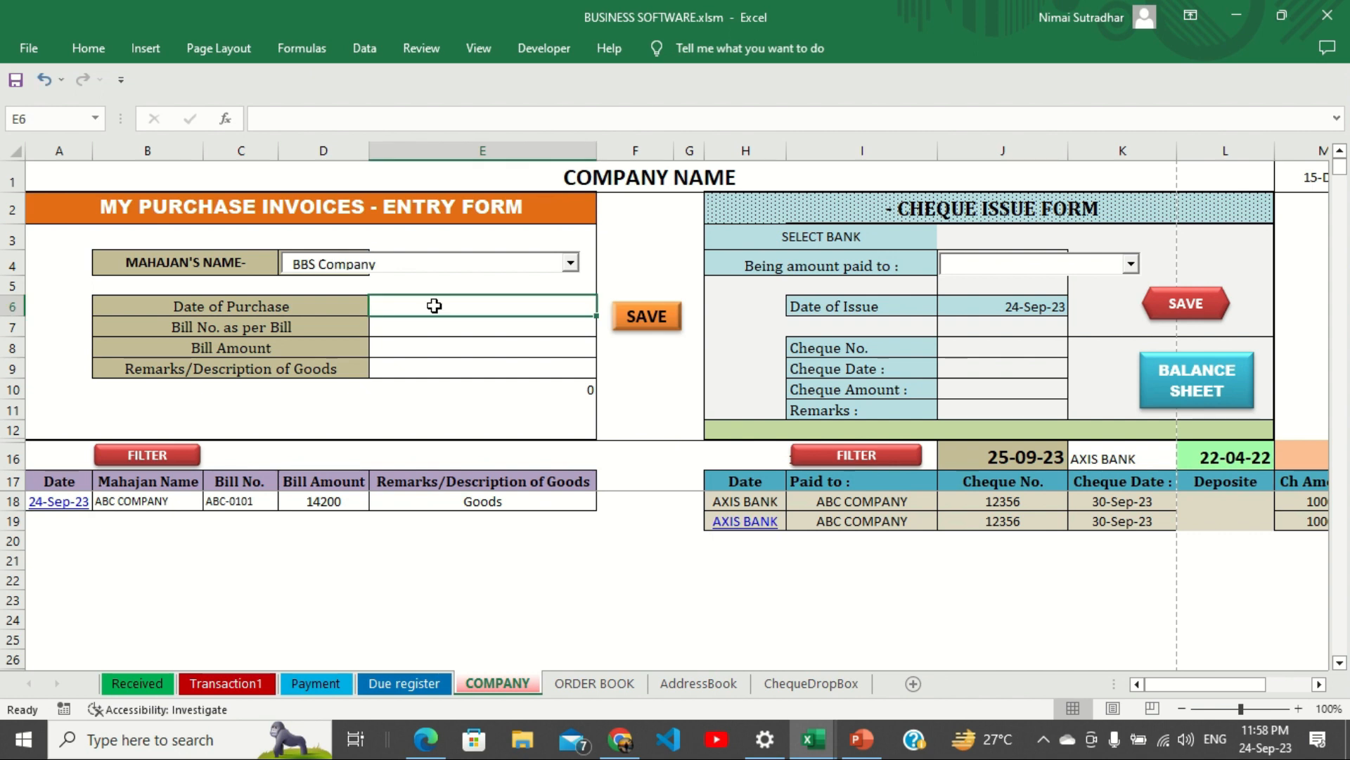
pyautogui.write('14-09-2023.')
pyautogui.press('Return')
# Add bill no. BBS-1023, amount 20000 and remark Goods, then save the invoice.
pyautogui.write('BBS-1023')
pyautogui.press('Return')
pyautogui.write('20000')
pyautogui.press('Return')
pyautogui.write('Goods')
pyautogui.click(640, 320)
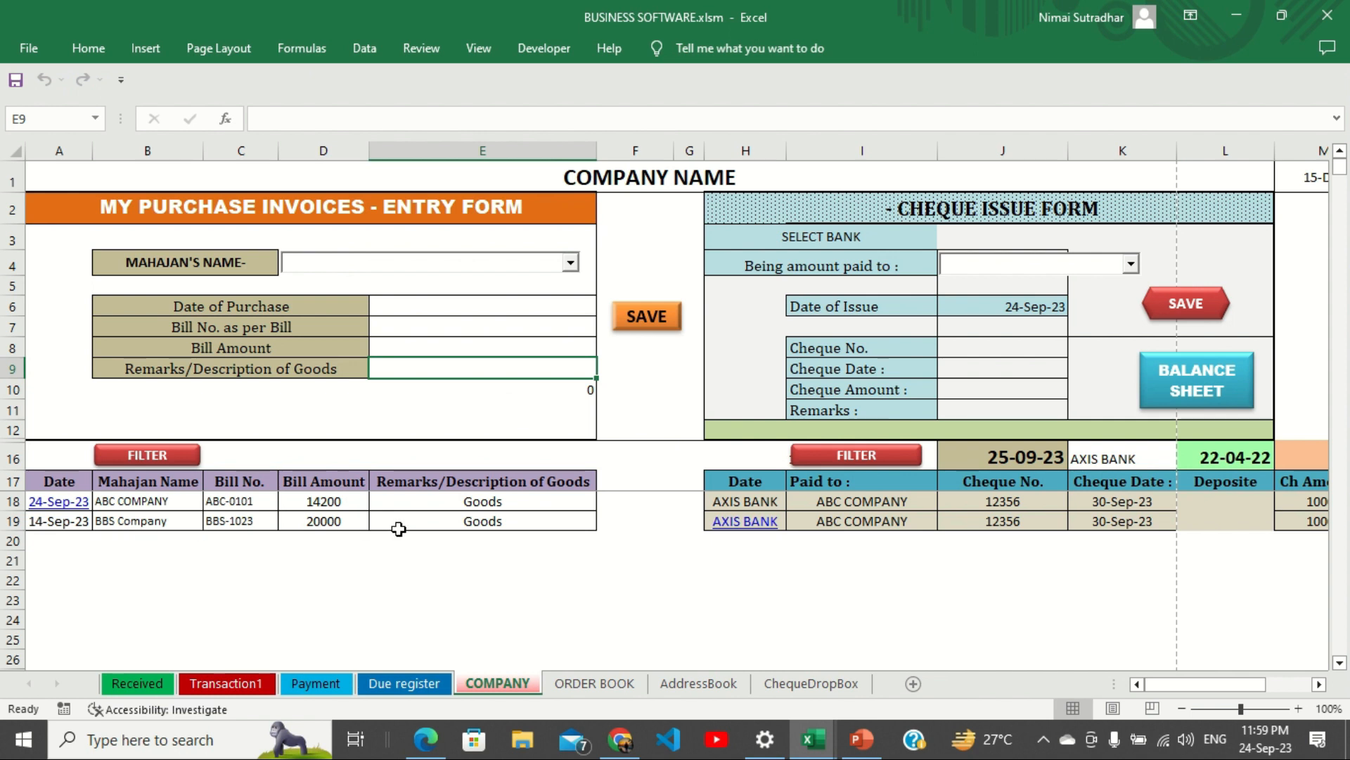
pyautogui.click(984, 237)
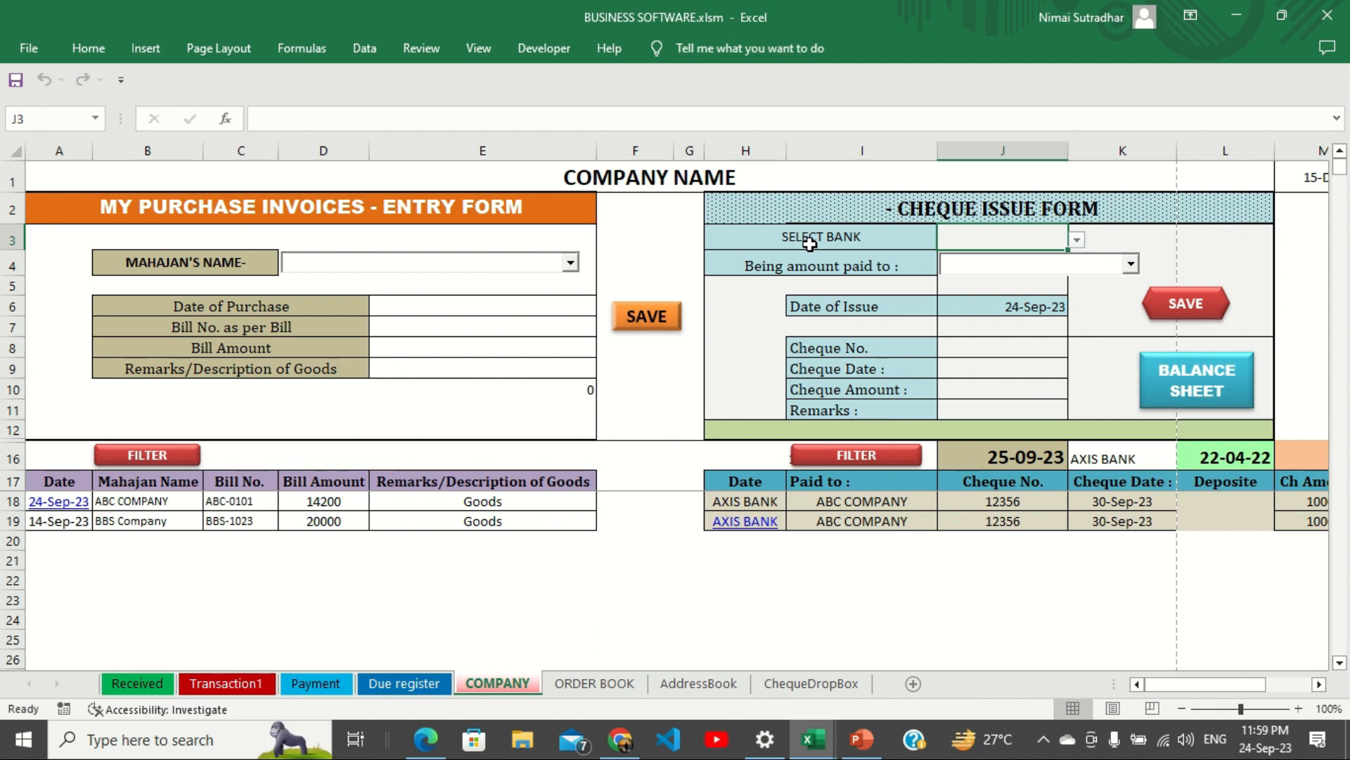
# Unprotect the COMPANY sheet by entering its sheet password.
pyautogui.click(1075, 241)
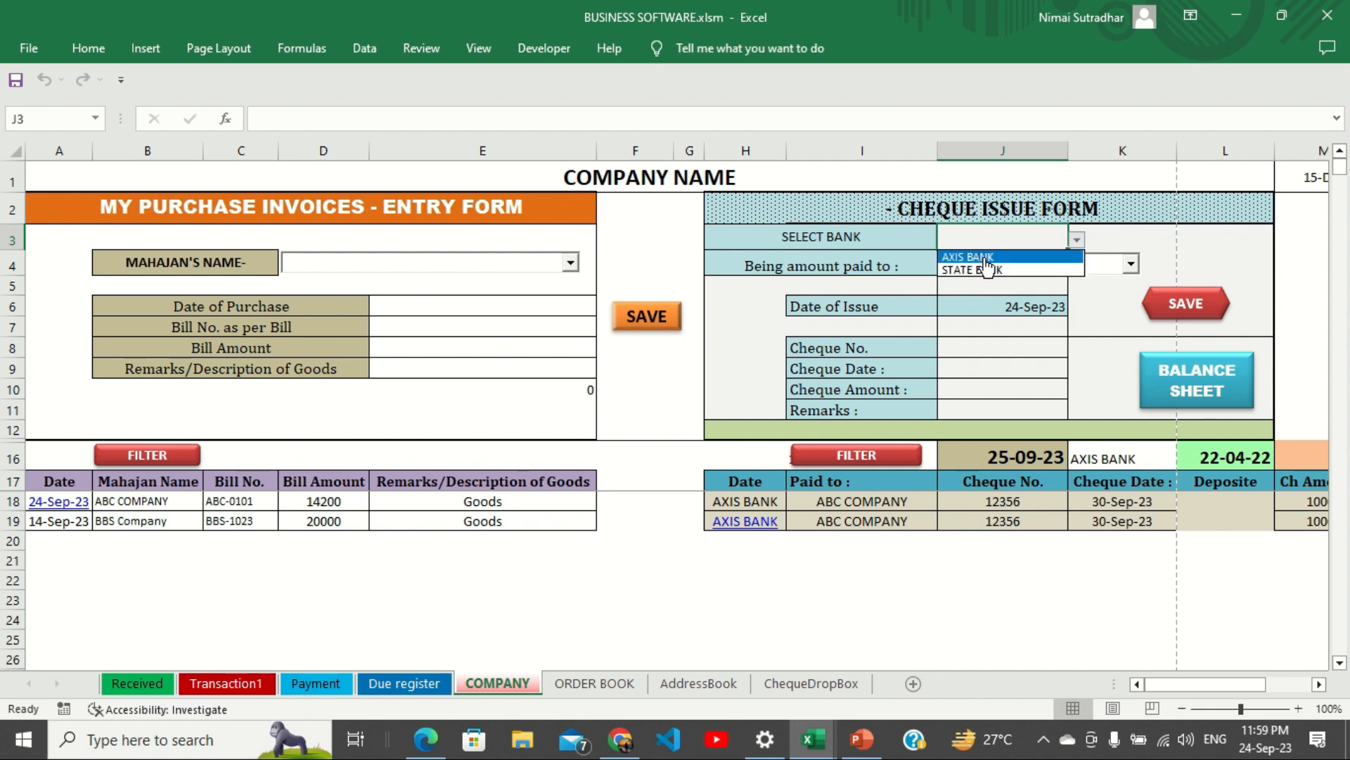
pyautogui.click(1016, 243)
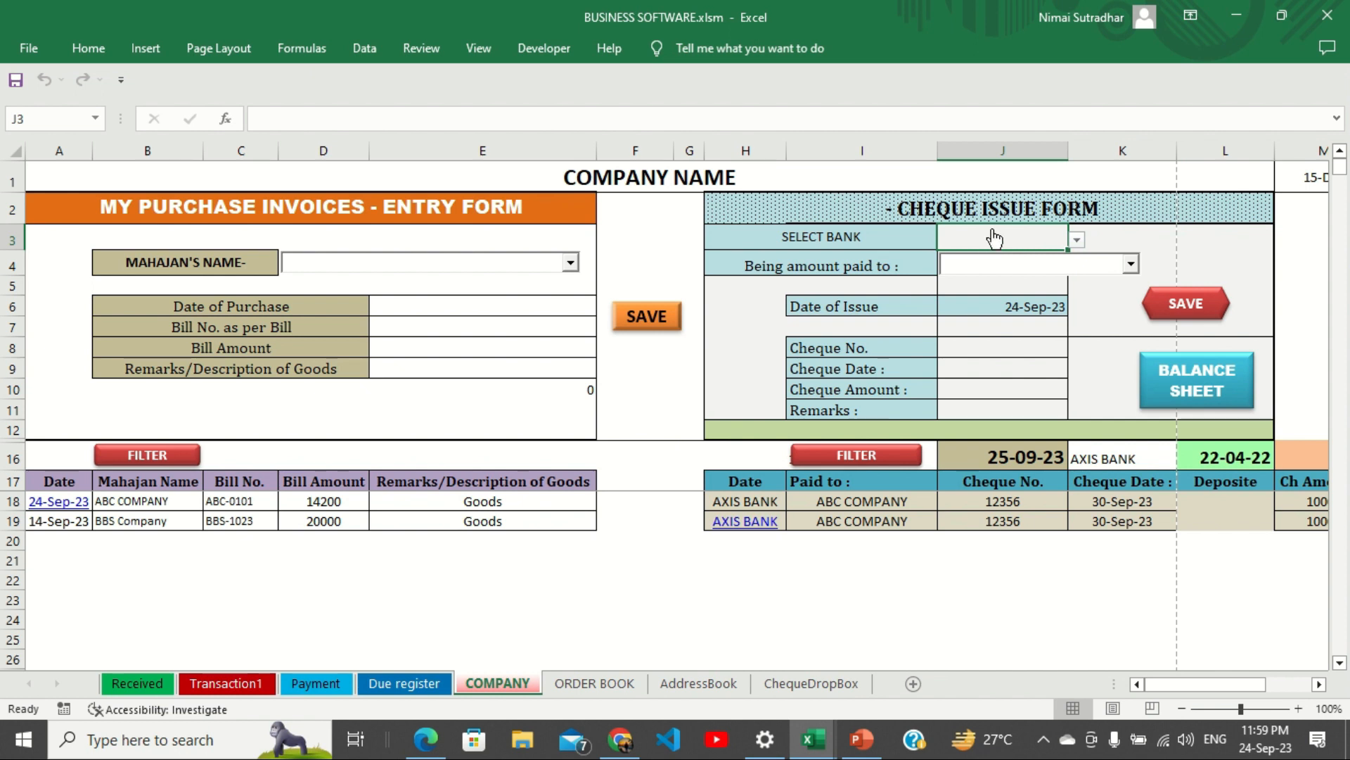
pyautogui.click(81, 50)
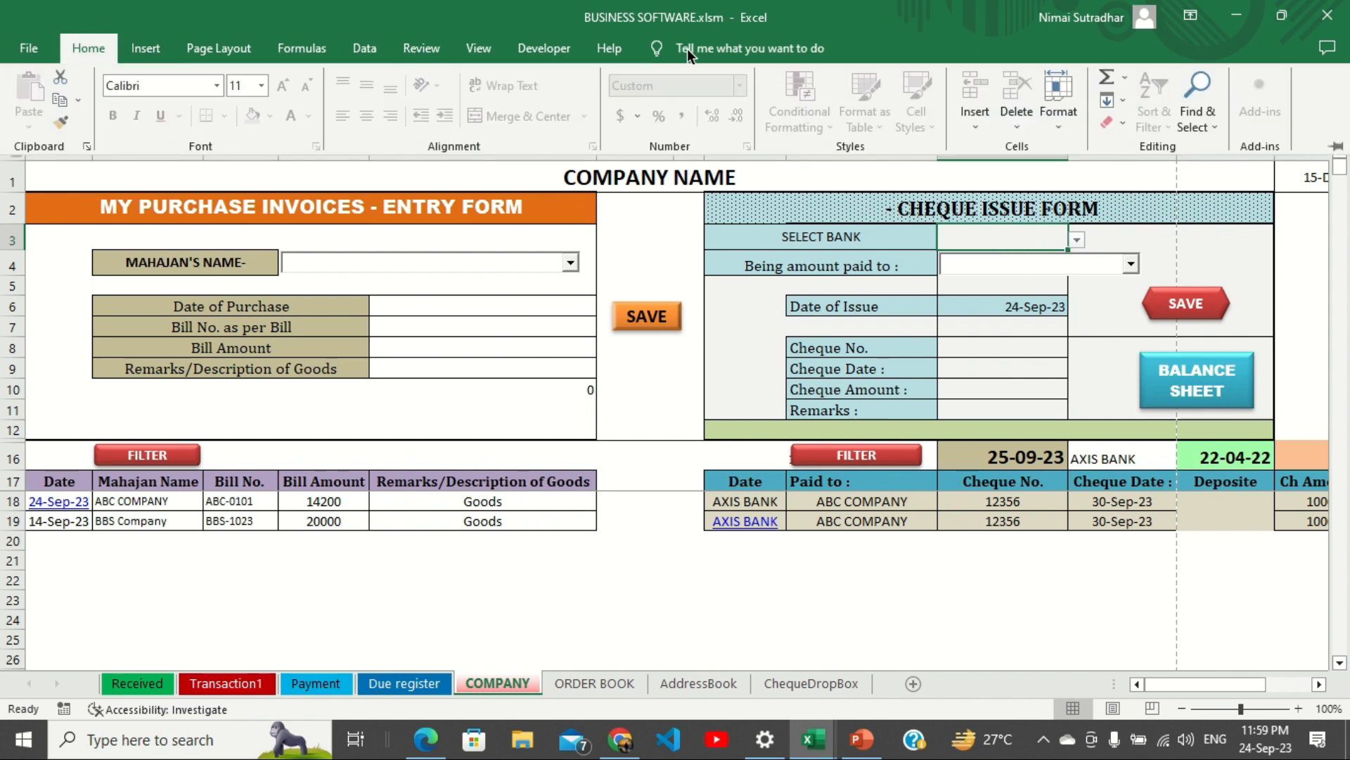
pyautogui.click(1055, 130)
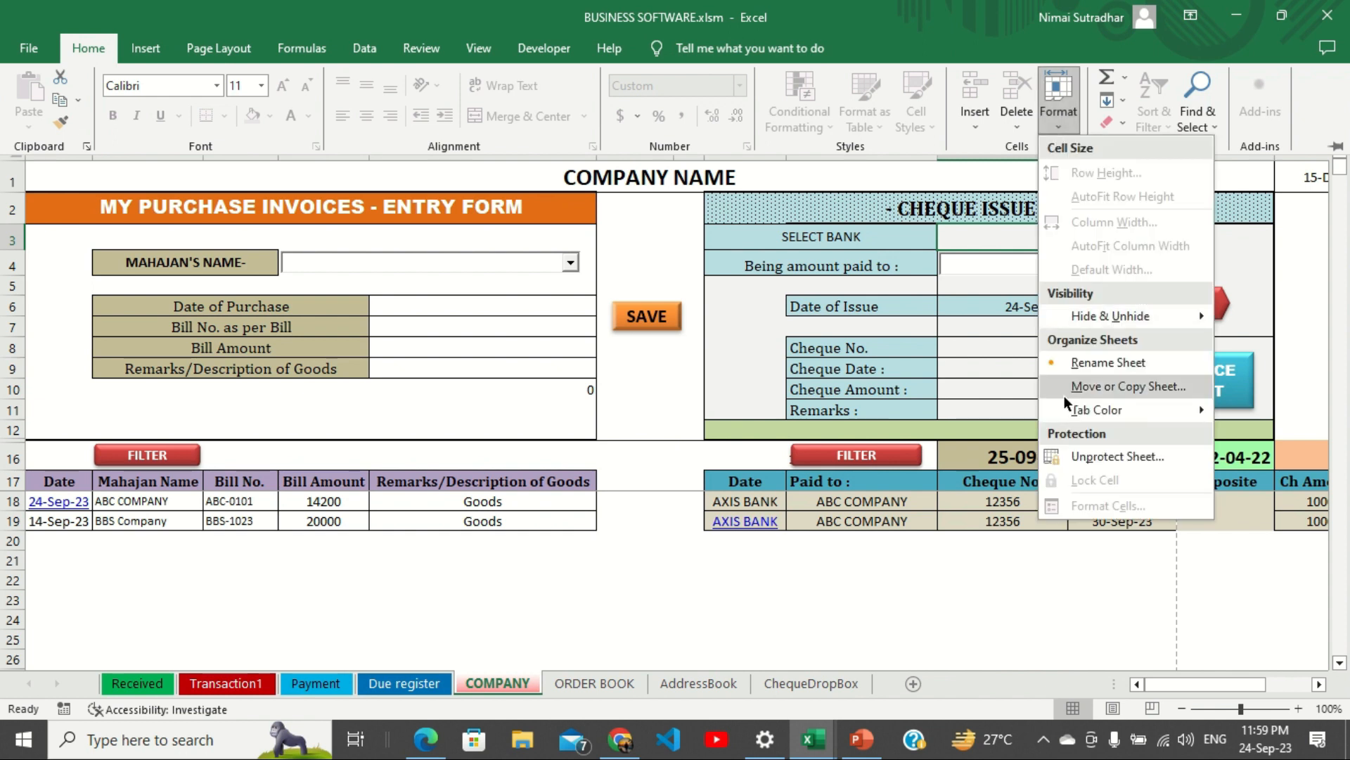
pyautogui.click(1090, 457)
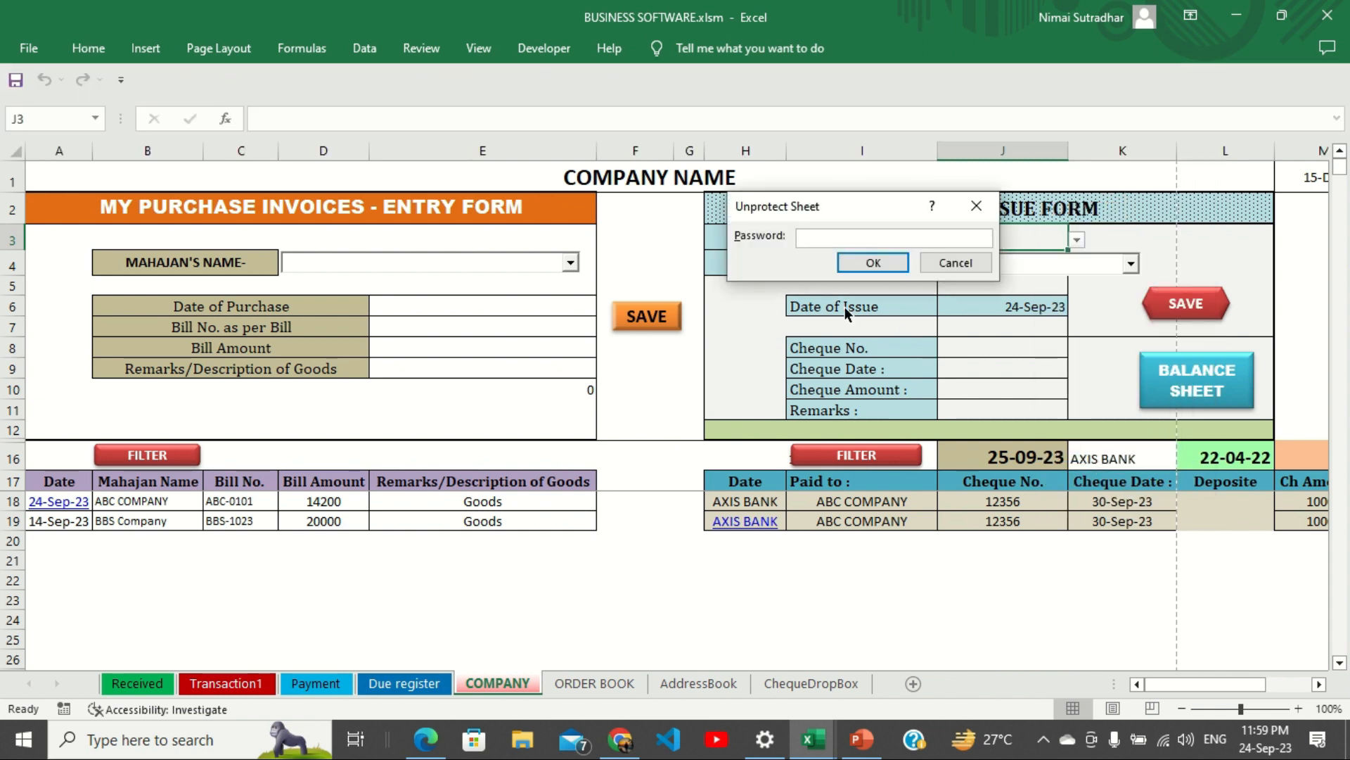
pyautogui.write('12')
pyautogui.press('Return')
# Append BOI to the bank cell's data validation source list.
pyautogui.click(367, 49)
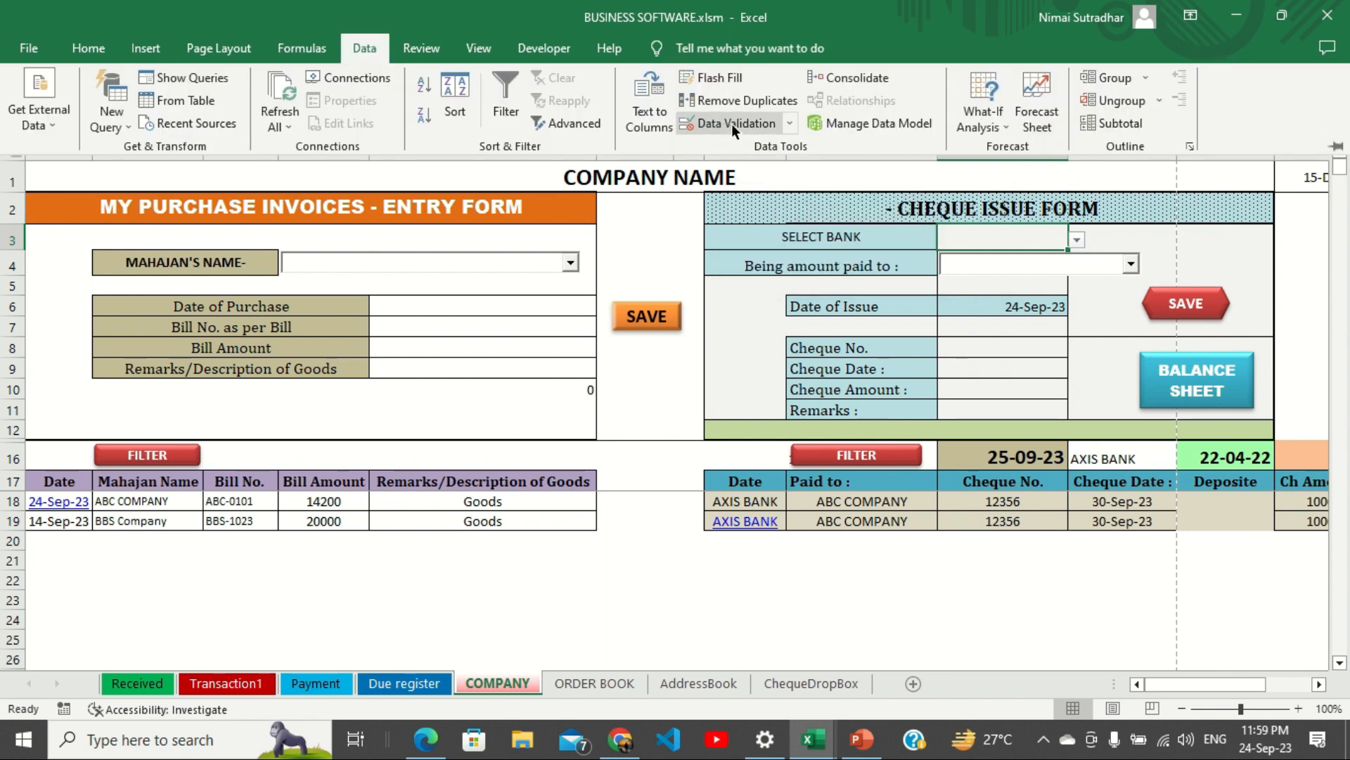
pyautogui.click(732, 124)
pyautogui.click(837, 240)
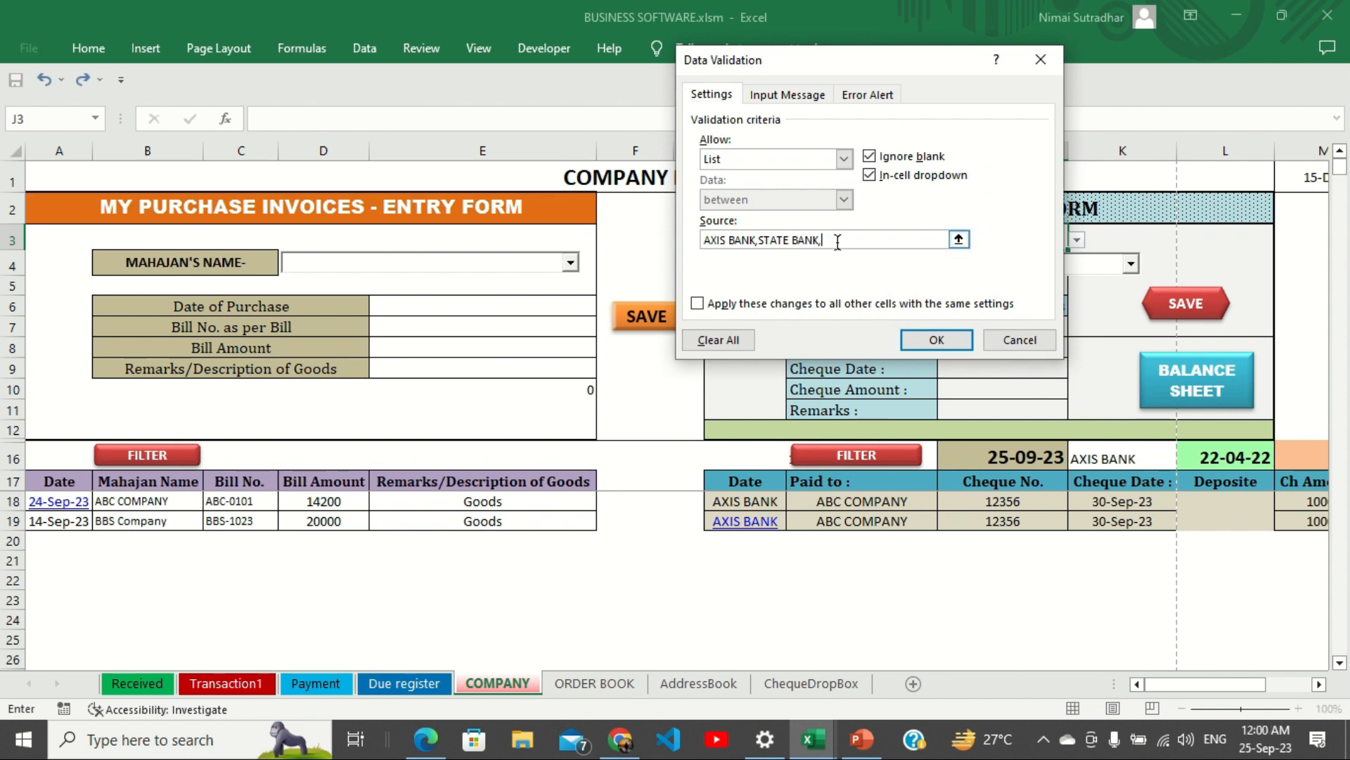
pyautogui.write(',BOI')
pyautogui.click(920, 338)
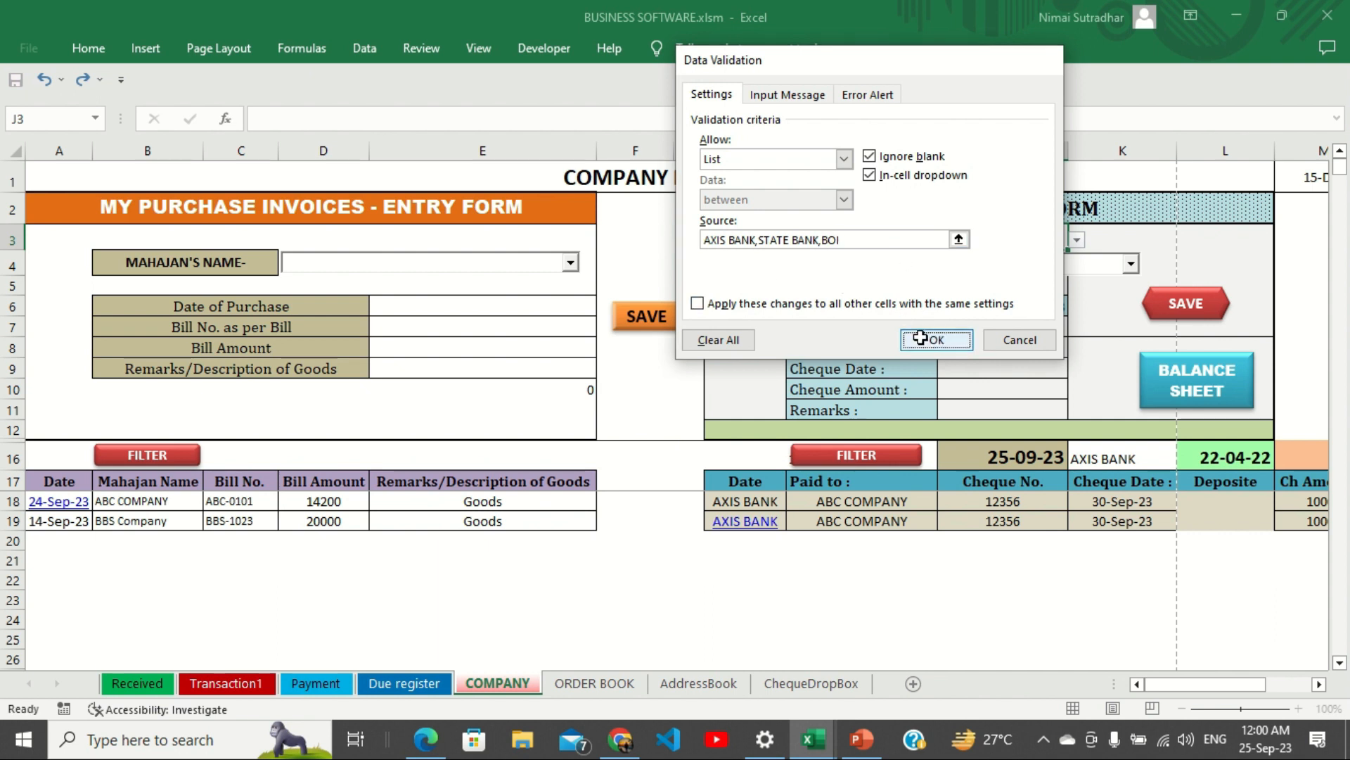
# Choose STATE BANK as the cheque's bank from the updated list.
pyautogui.click(1076, 240)
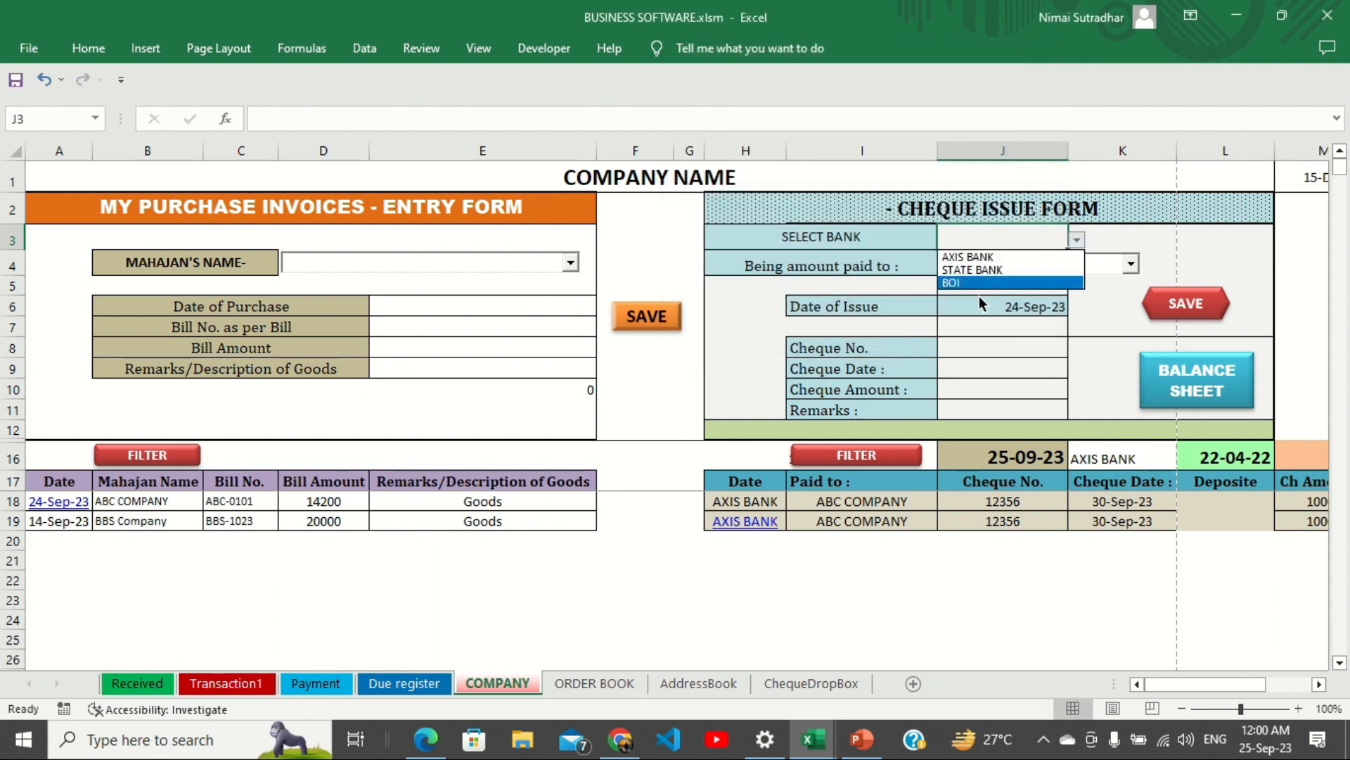
pyautogui.click(1075, 239)
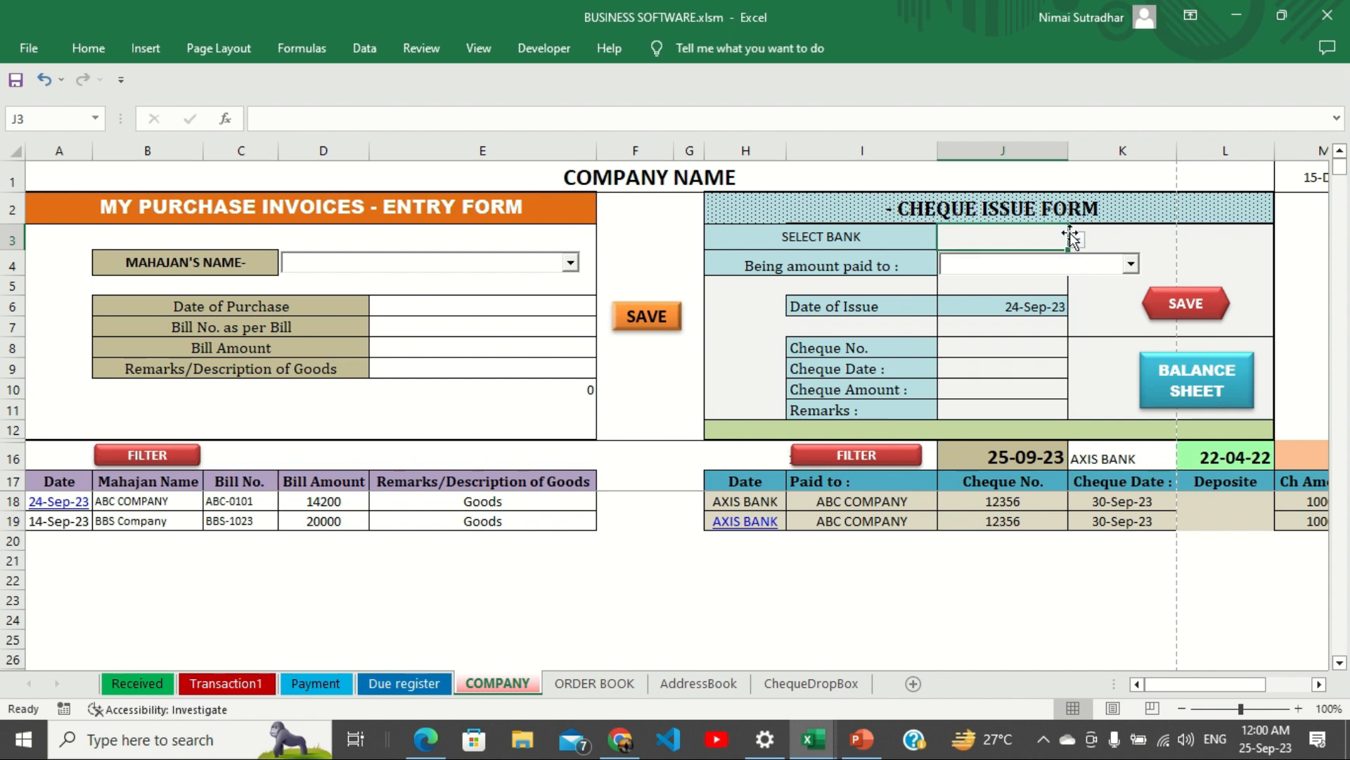
pyautogui.click(1075, 241)
pyautogui.click(980, 269)
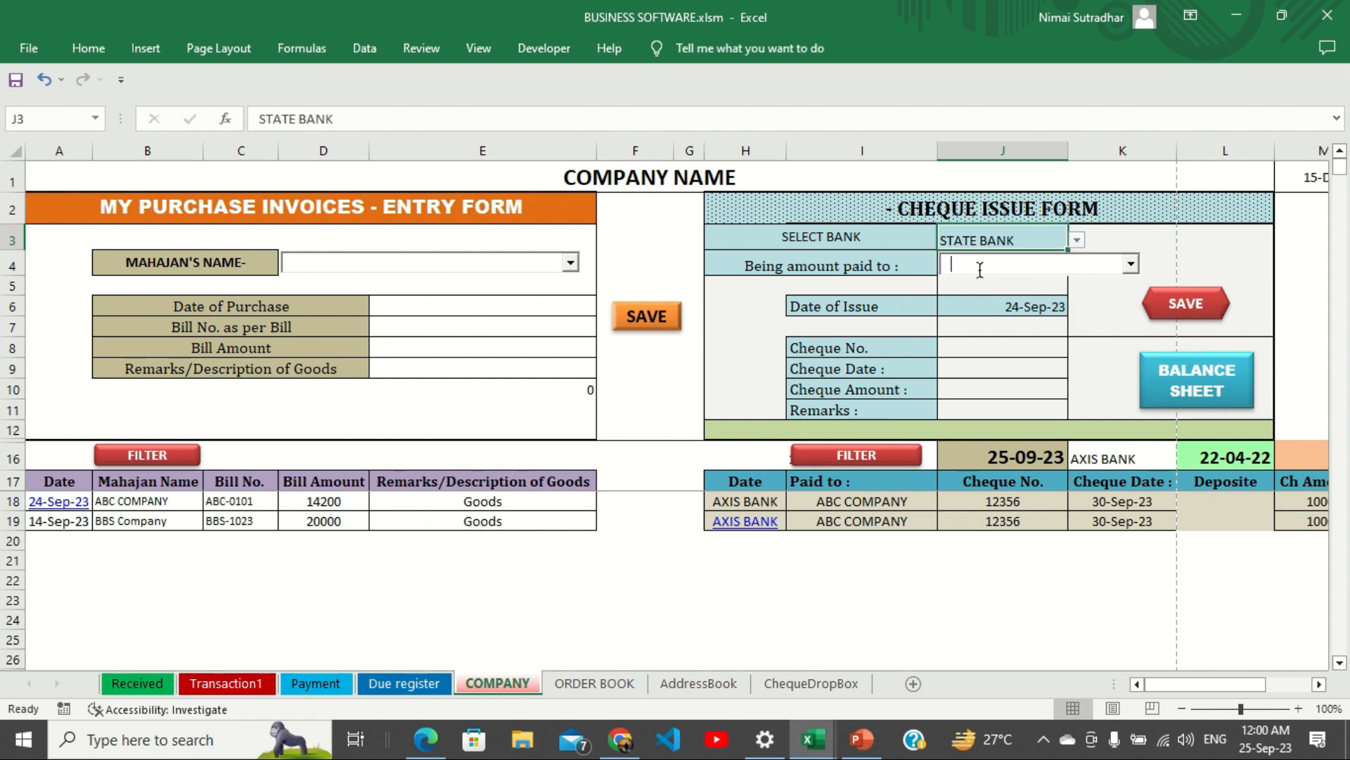
# Fill the cheque form: payee BBS Company, no. 12345, 30-09-23, 10000, remark cheque, and save.
pyautogui.click(980, 269)
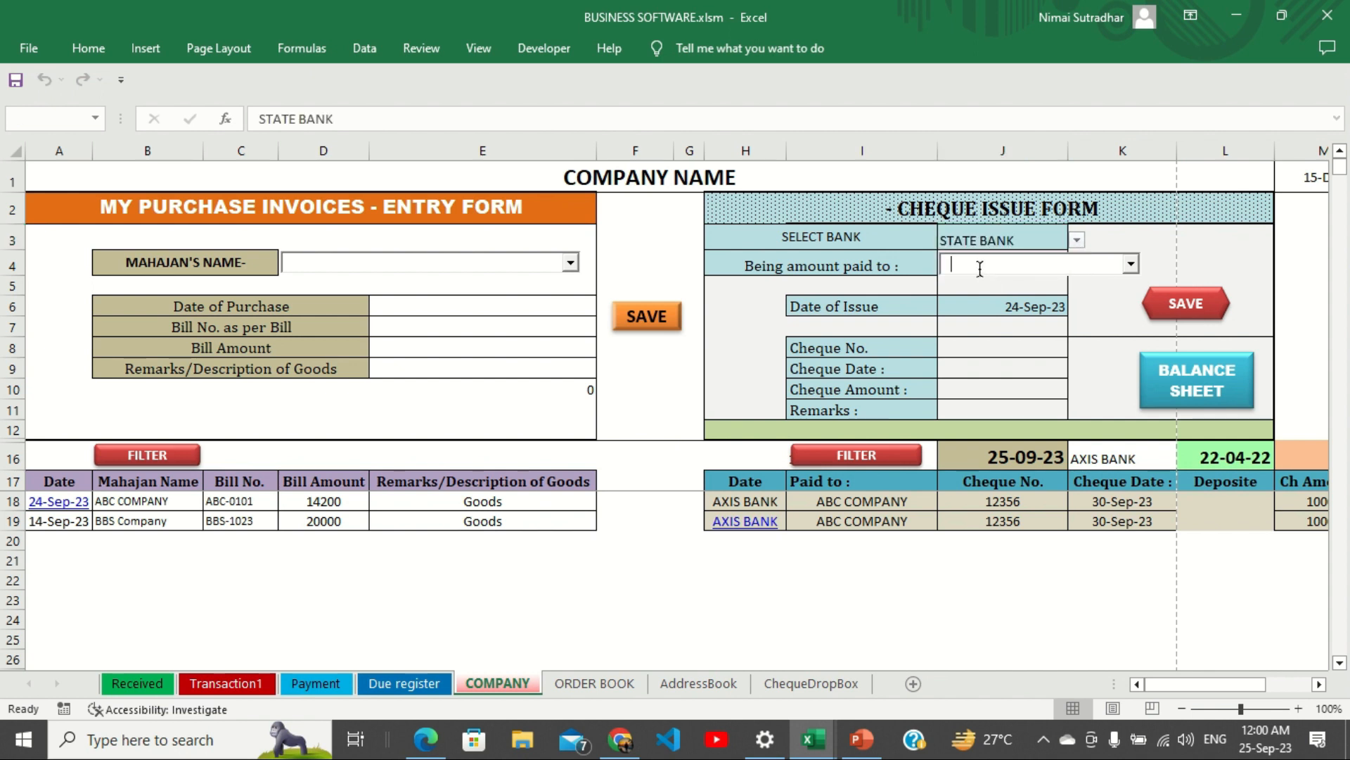
pyautogui.write('BBS Company')
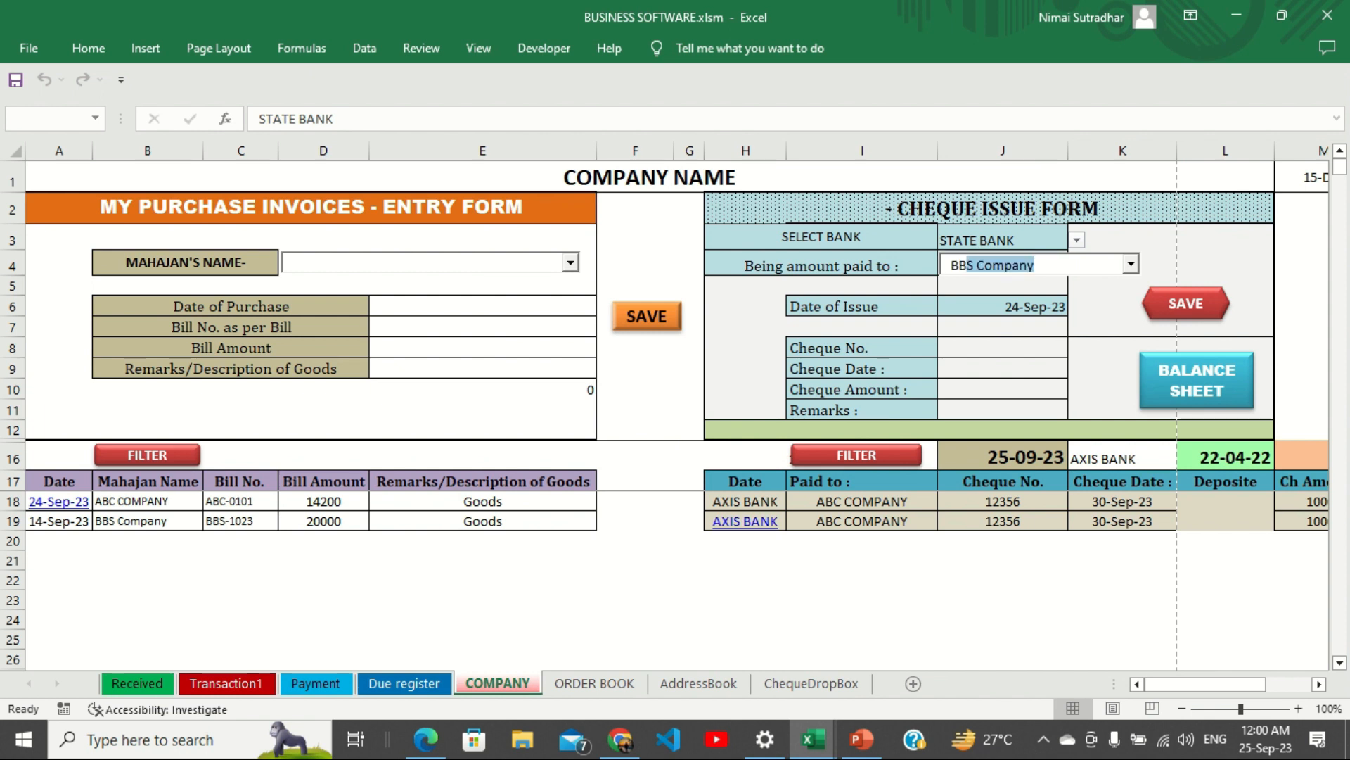
pyautogui.click(1005, 346)
pyautogui.write('12345')
pyautogui.press('Return')
pyautogui.write('30-09-23')
pyautogui.press('Return')
pyautogui.write('10000')
pyautogui.press('Return')
pyautogui.write('cheque')
pyautogui.click(1196, 309)
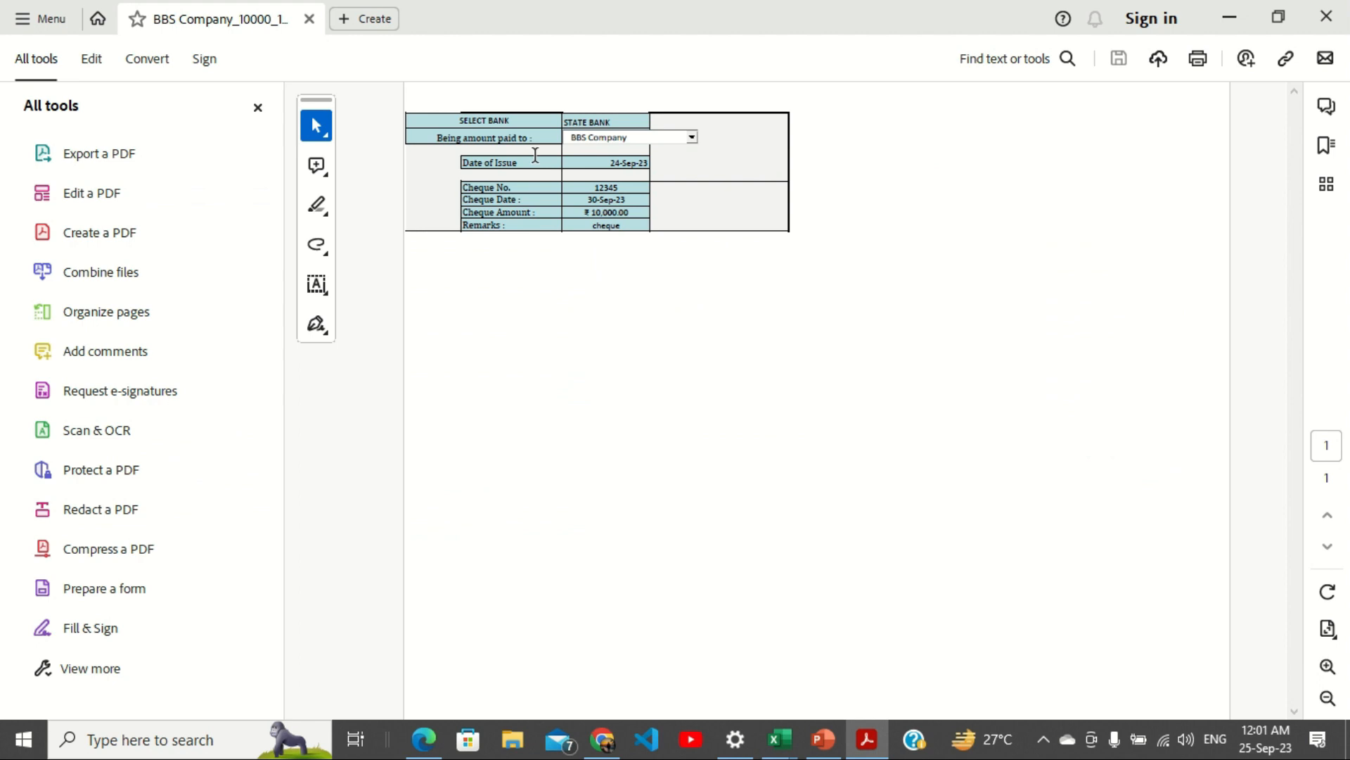
# Open BBS Company_10000_12345.pdf from C:\Bank Voucher to check the voucher, then close it.
pyautogui.click(513, 740)
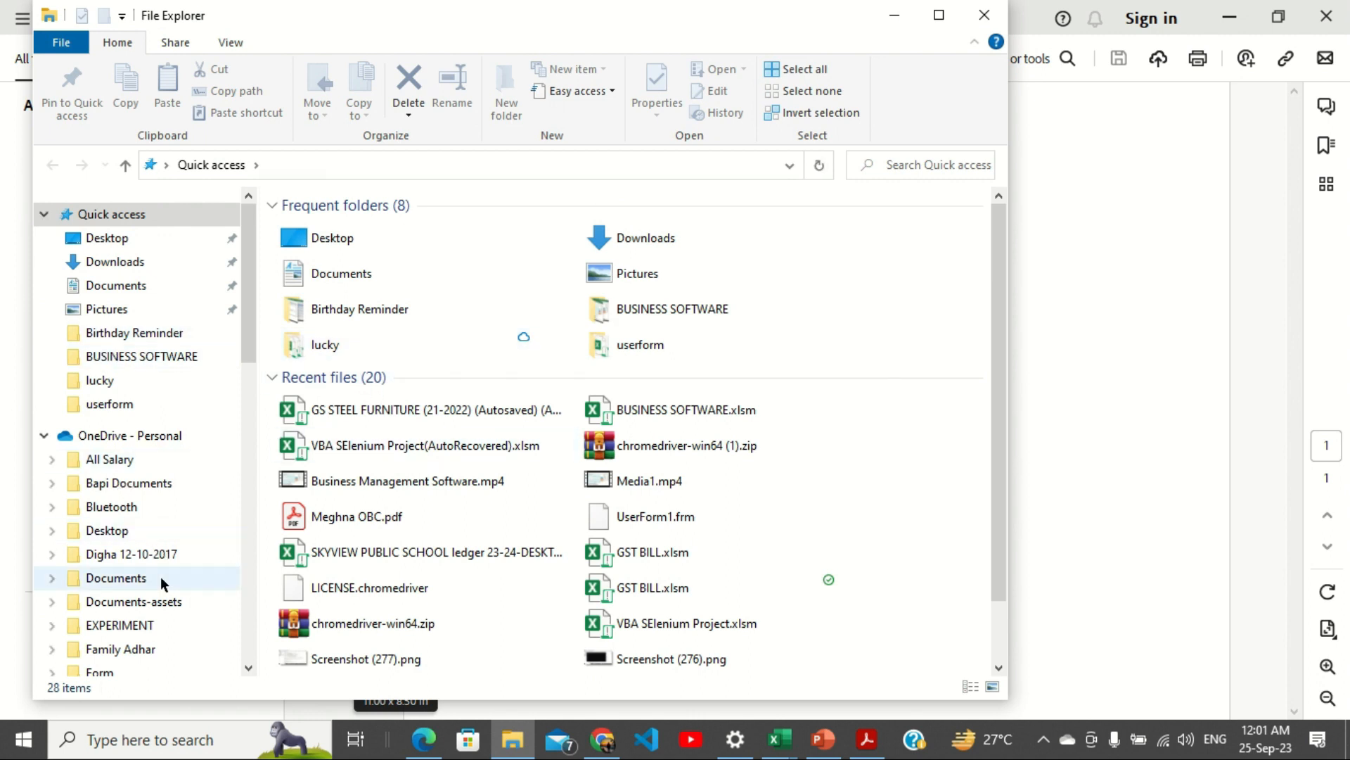
pyautogui.scroll(-10, 166, 551)
pyautogui.click(162, 519)
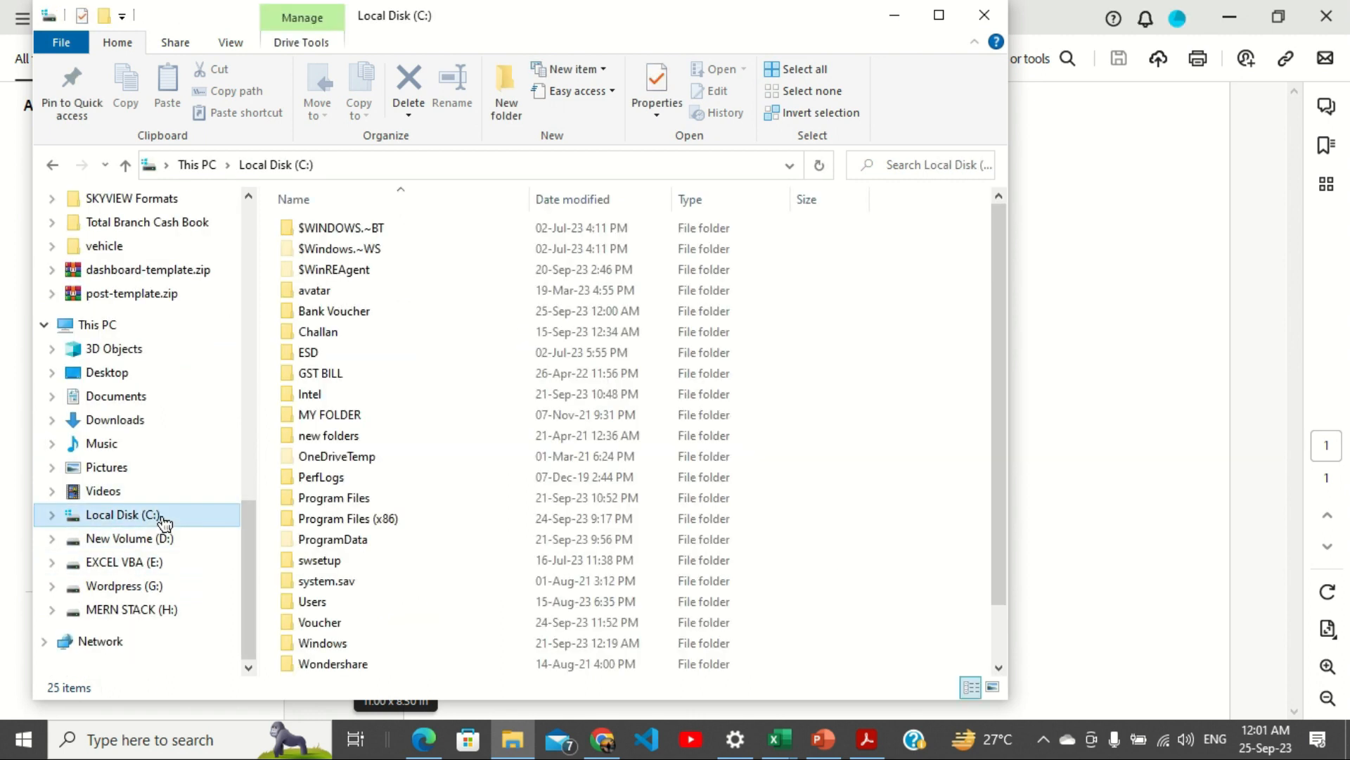
pyautogui.doubleClick(358, 316)
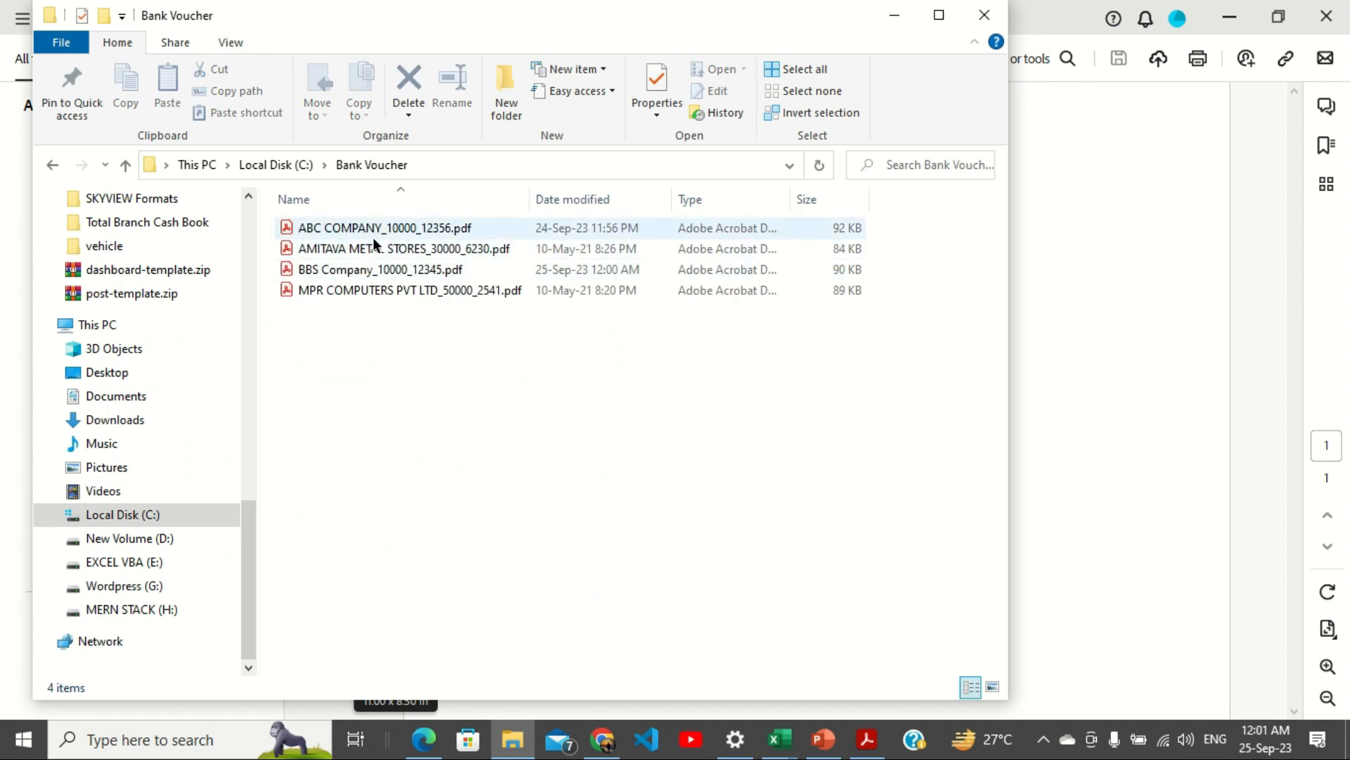
pyautogui.click(371, 278)
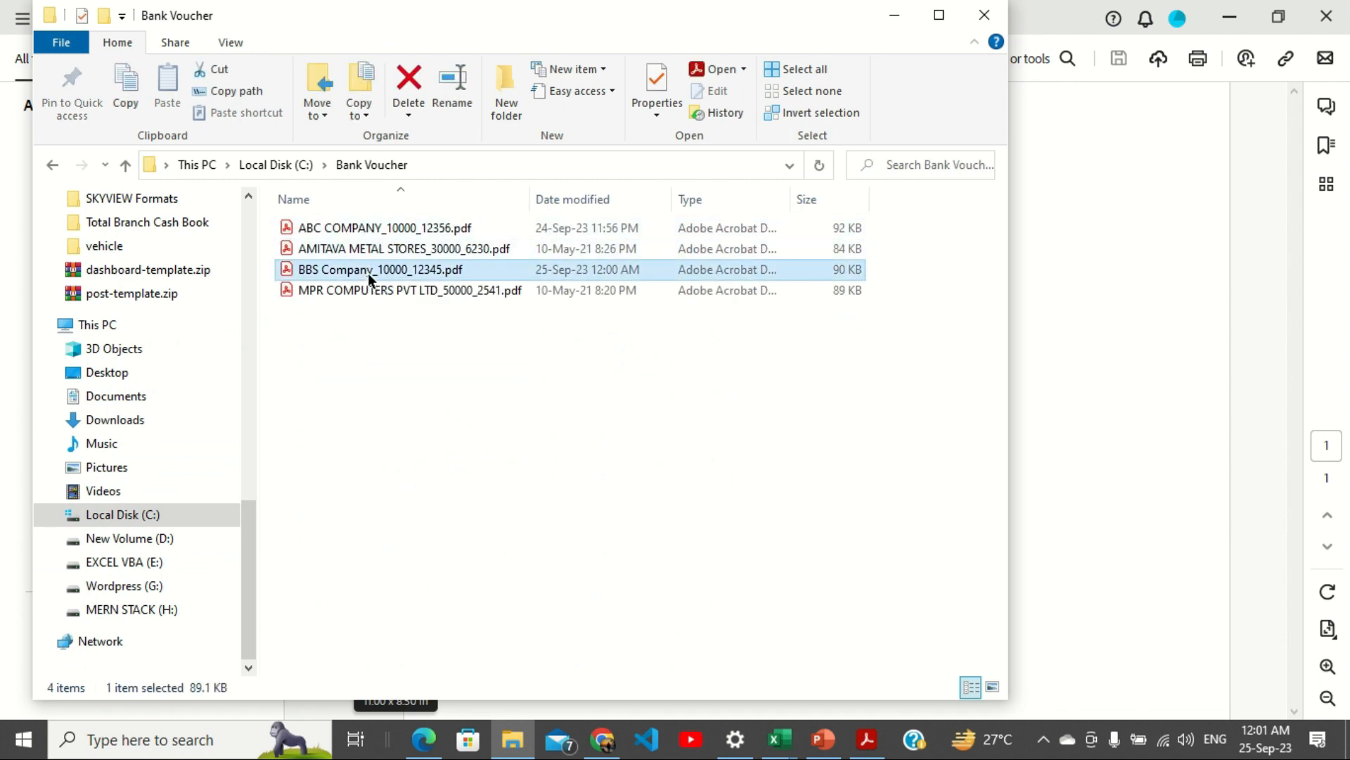
pyautogui.doubleClick(369, 277)
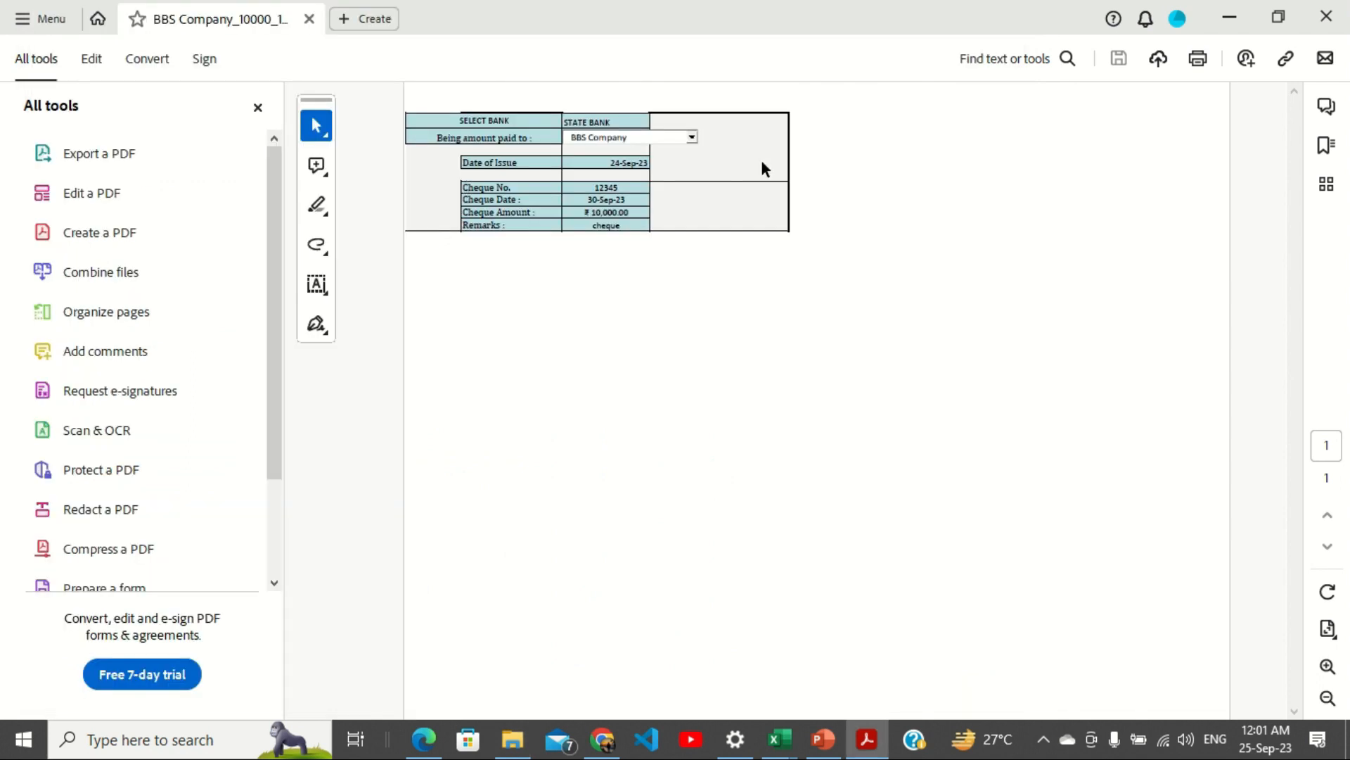
pyautogui.click(1326, 17)
# Open the BALANCE SHEET ledger for BBS Company and highlight its 10000, 20000 and 10000 totals.
pyautogui.click(982, 20)
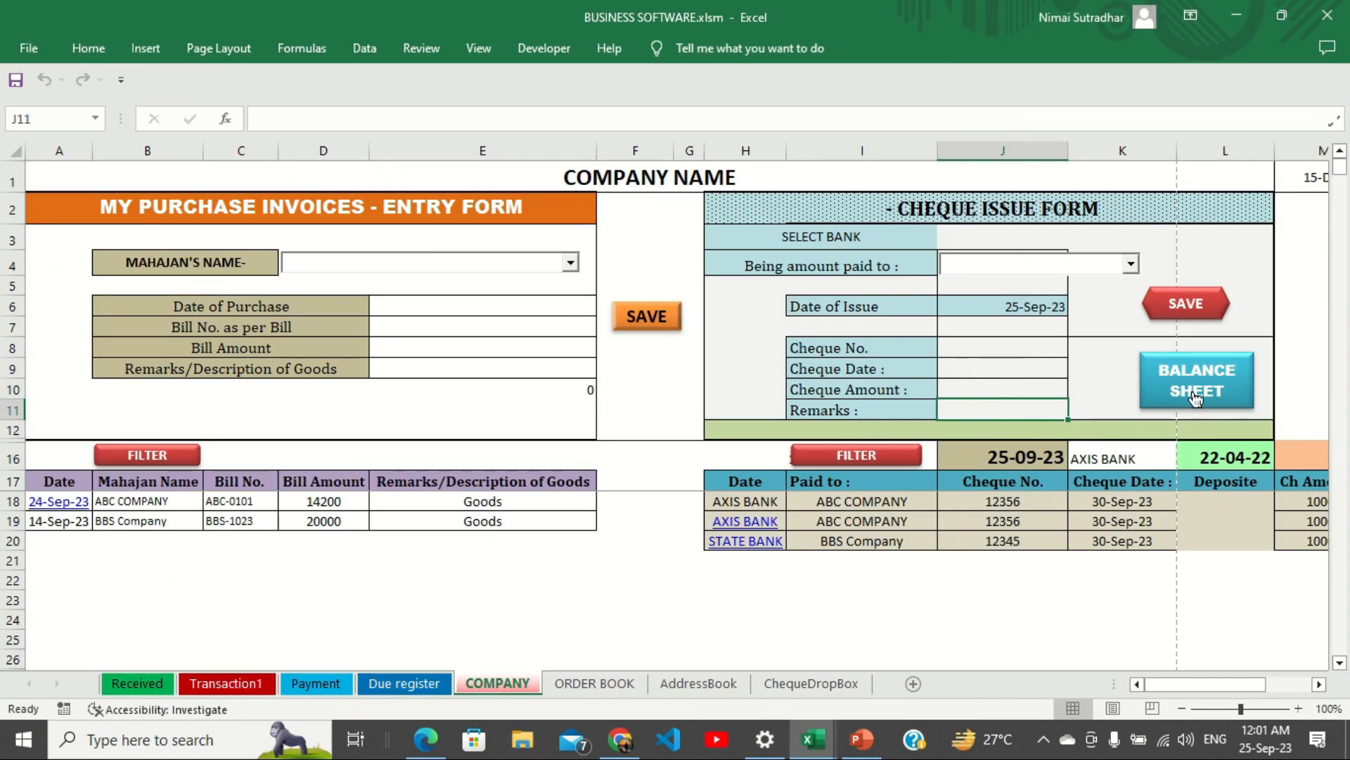
pyautogui.click(1195, 398)
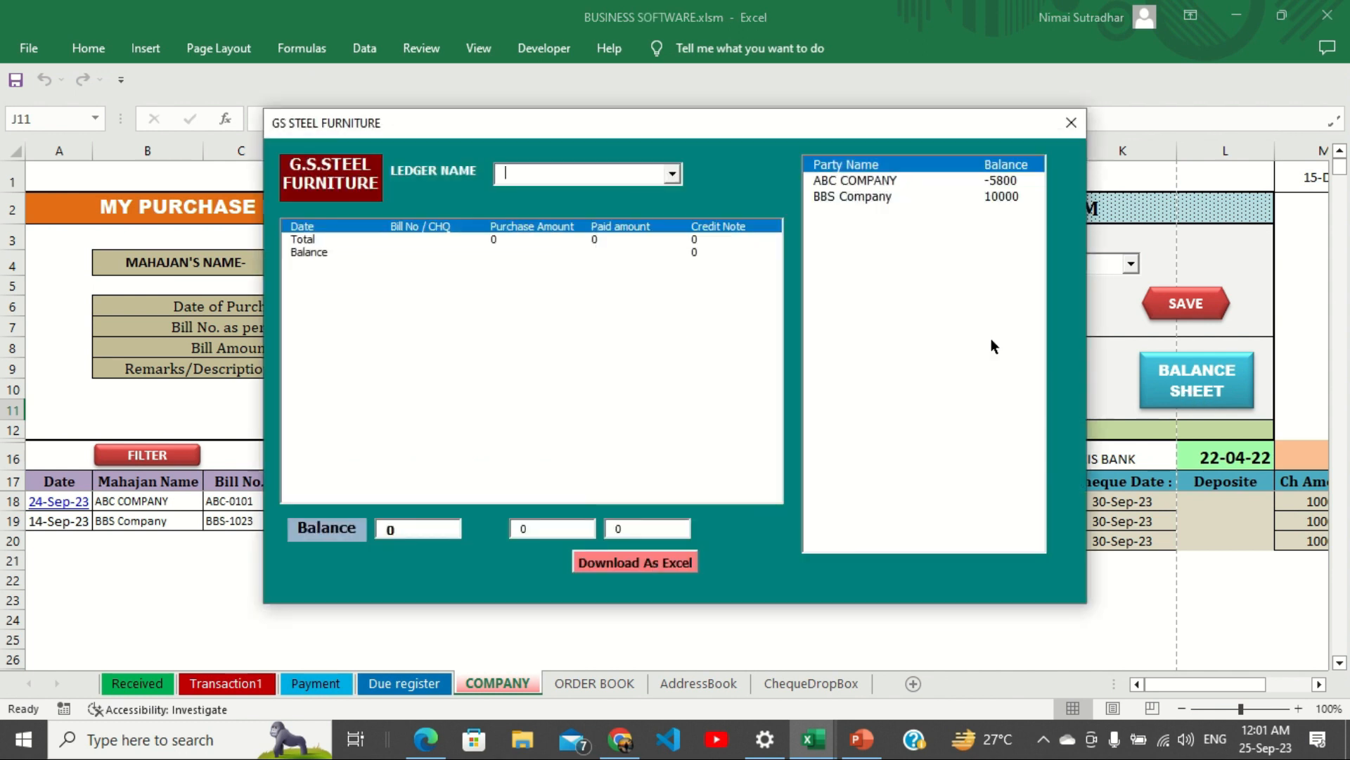
pyautogui.click(845, 214)
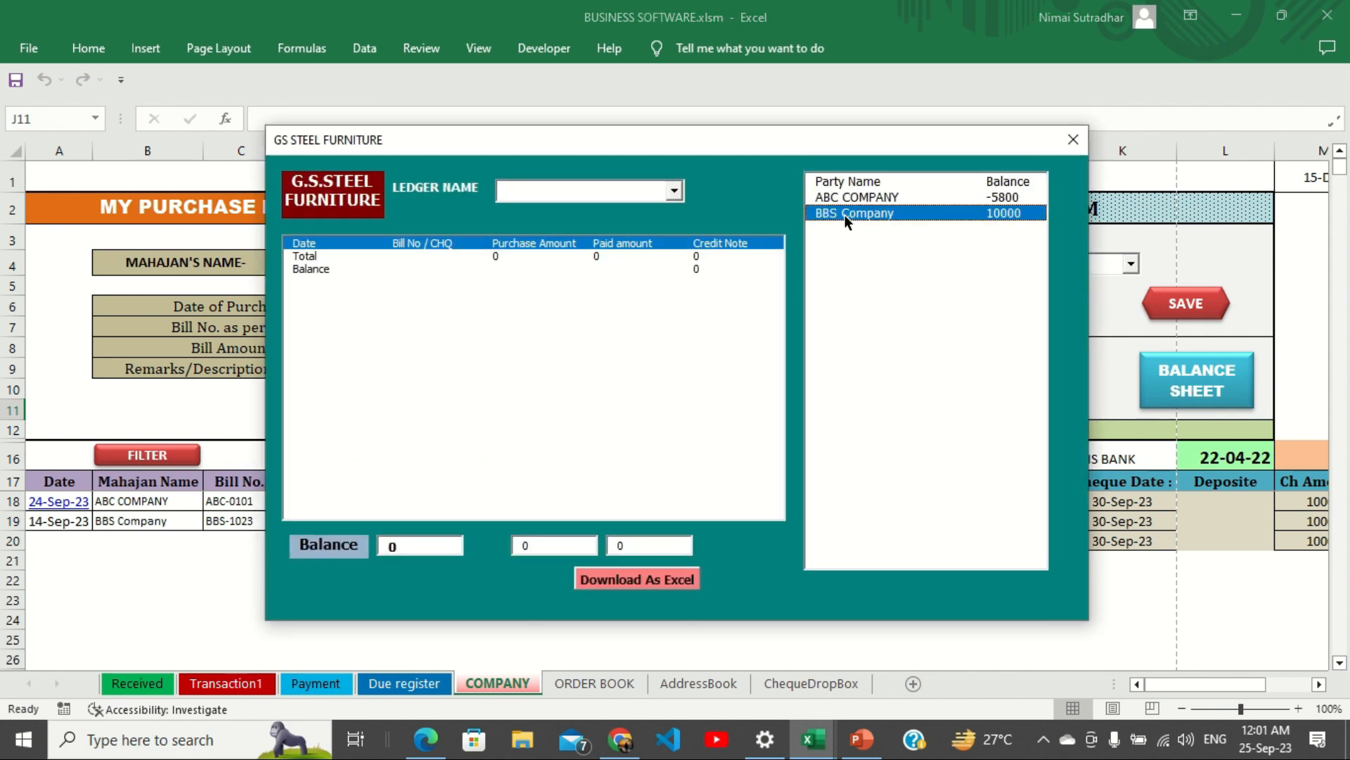
pyautogui.click(556, 191)
pyautogui.write('BBS Company')
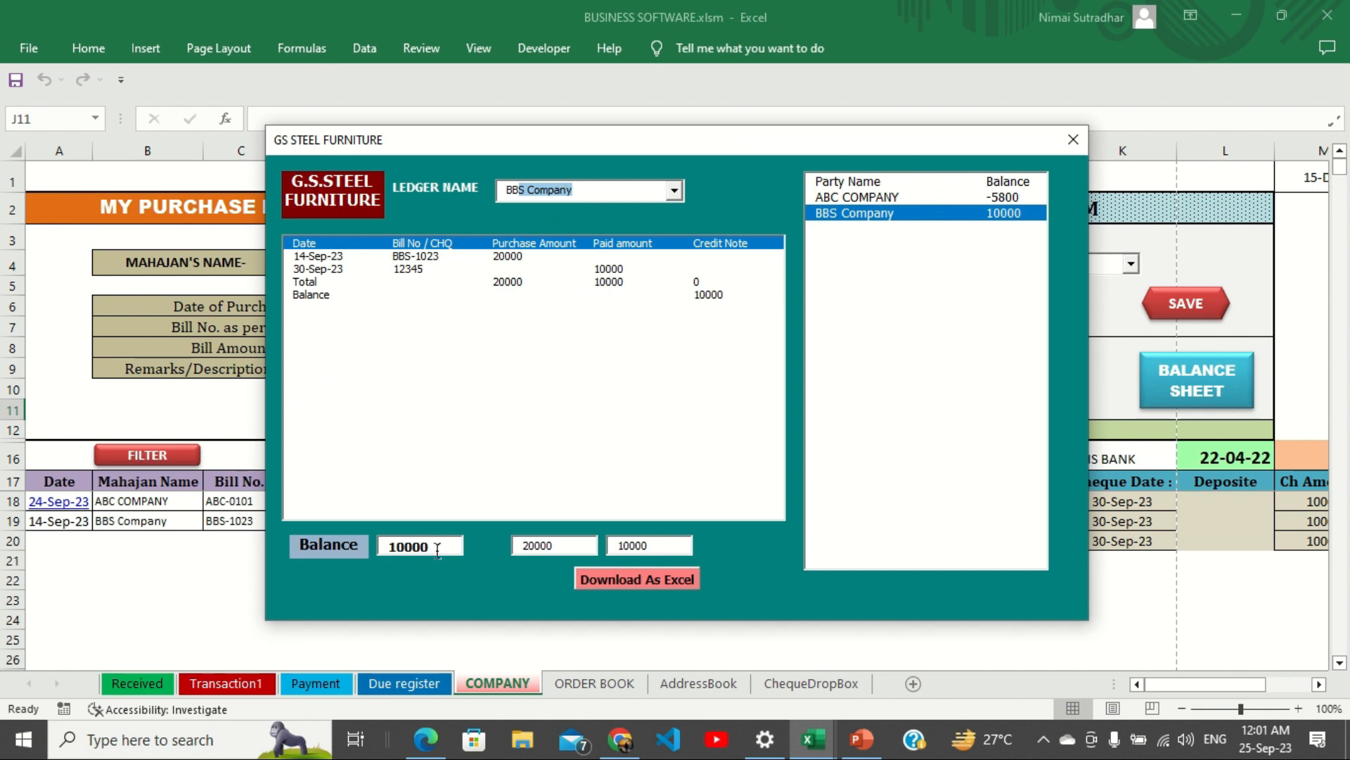
pyautogui.moveTo(438, 550); pyautogui.dragTo(373, 550)
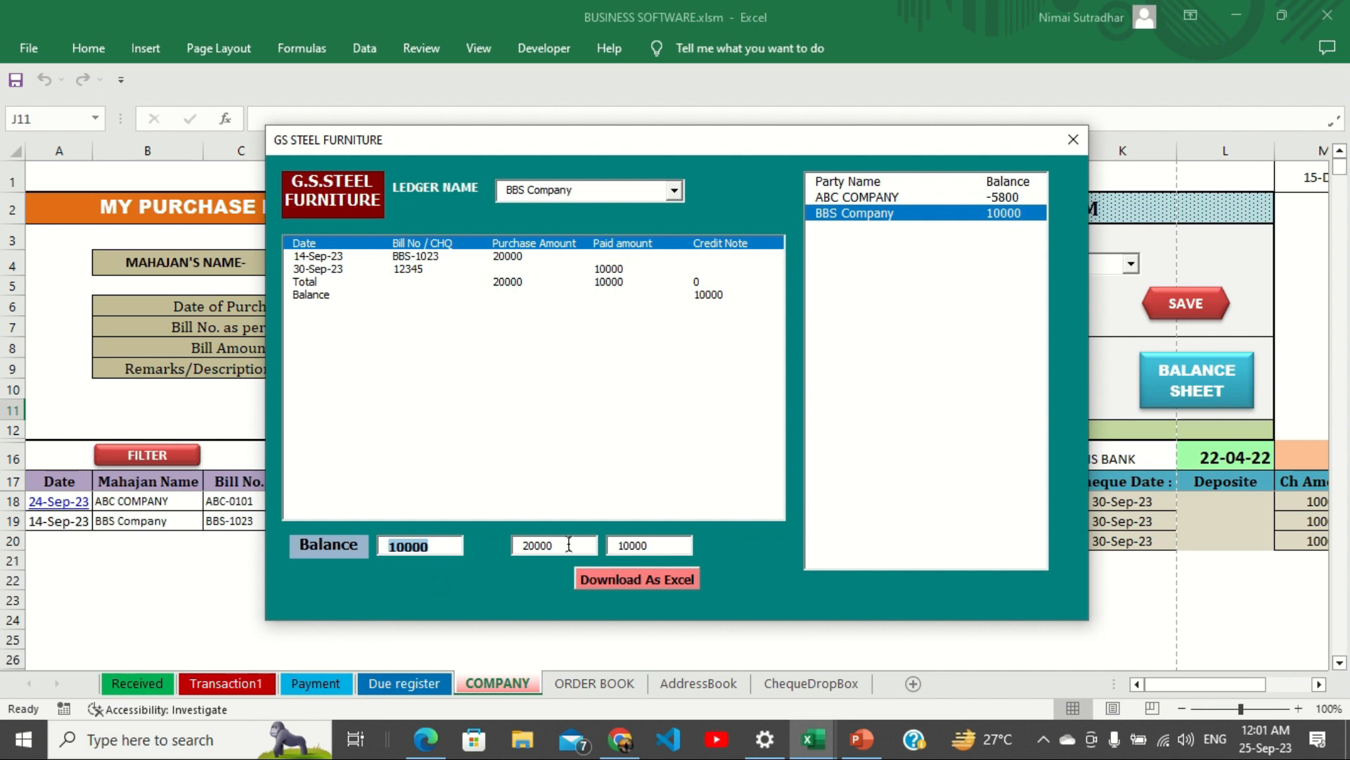
pyautogui.moveTo(569, 545); pyautogui.dragTo(509, 550)
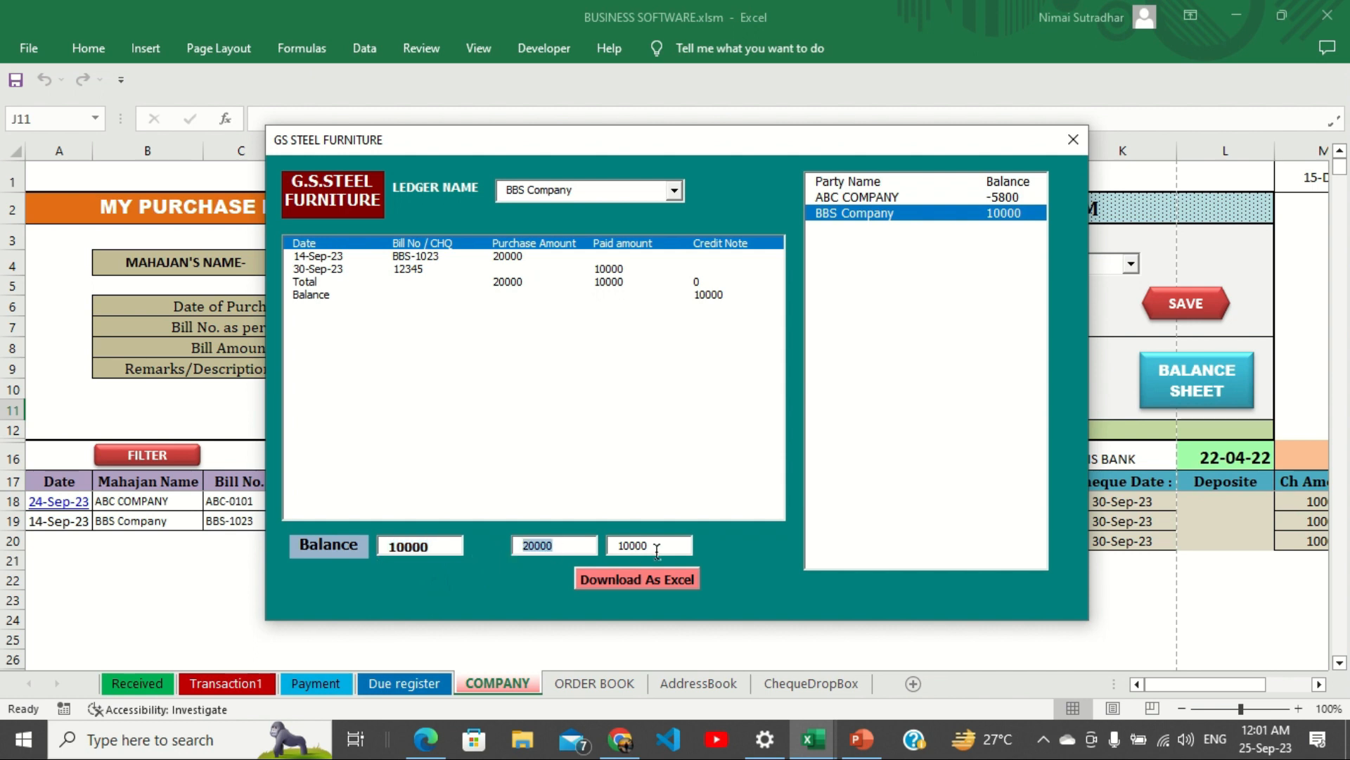
pyautogui.moveTo(657, 549); pyautogui.dragTo(606, 551)
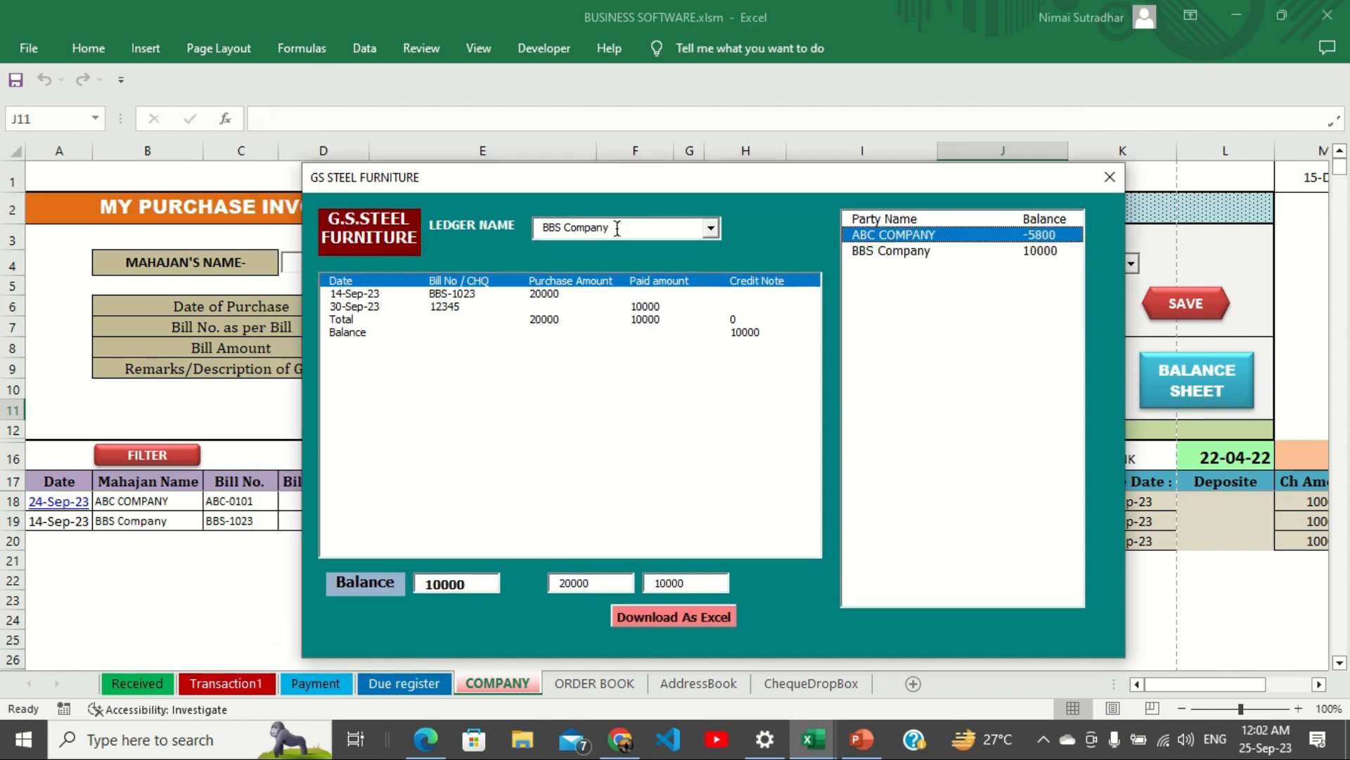
# Switch the ledger to ABC COMPANY and select its two 30-Sep-23 cheque payments.
pyautogui.write('ABC COMPANY')
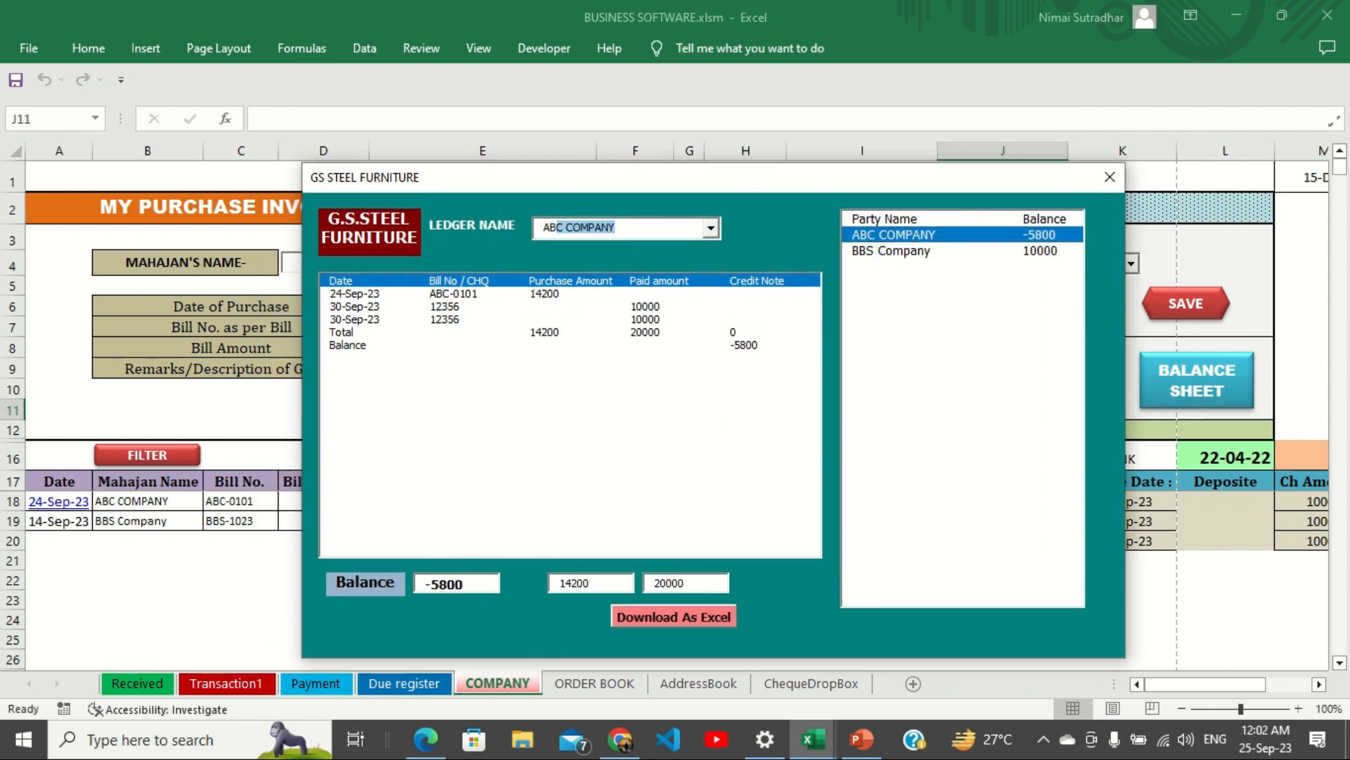
pyautogui.click(531, 375)
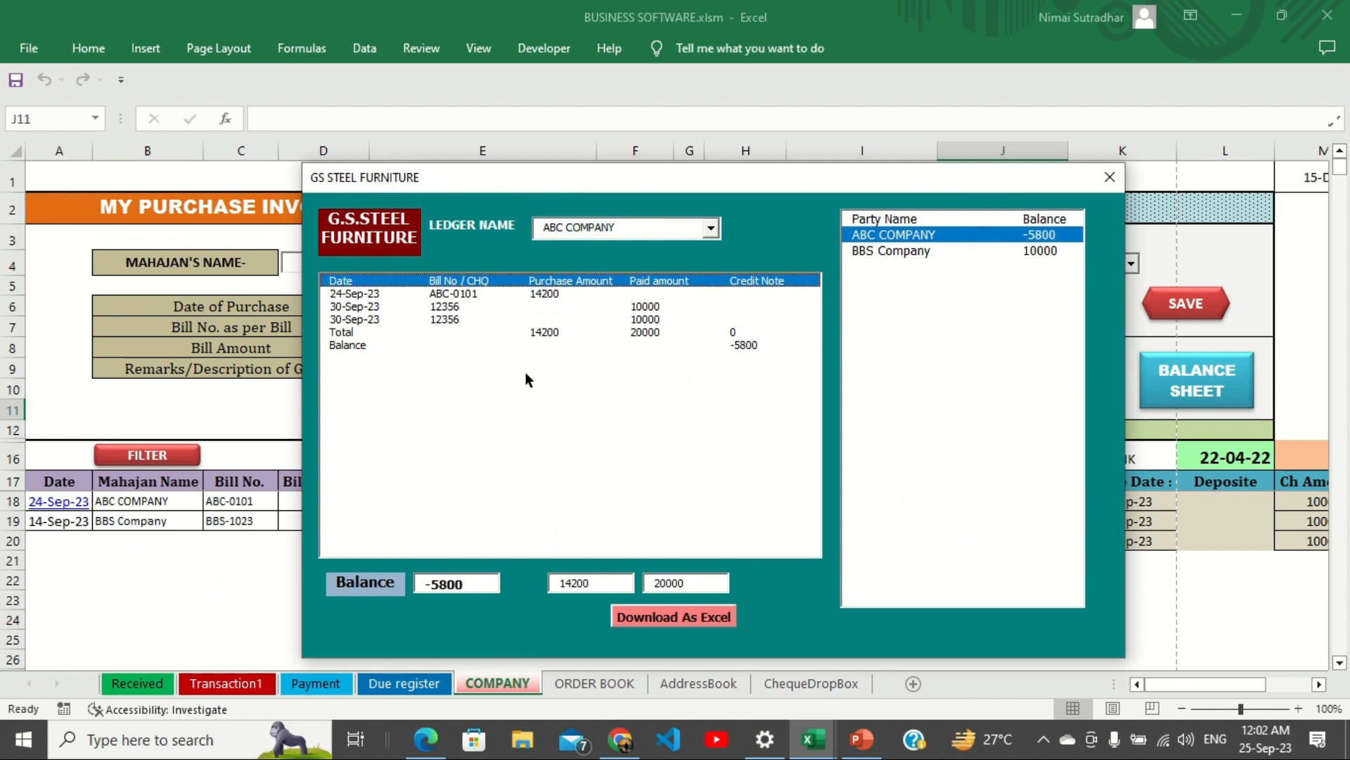
pyautogui.click(415, 307)
pyautogui.click(533, 294)
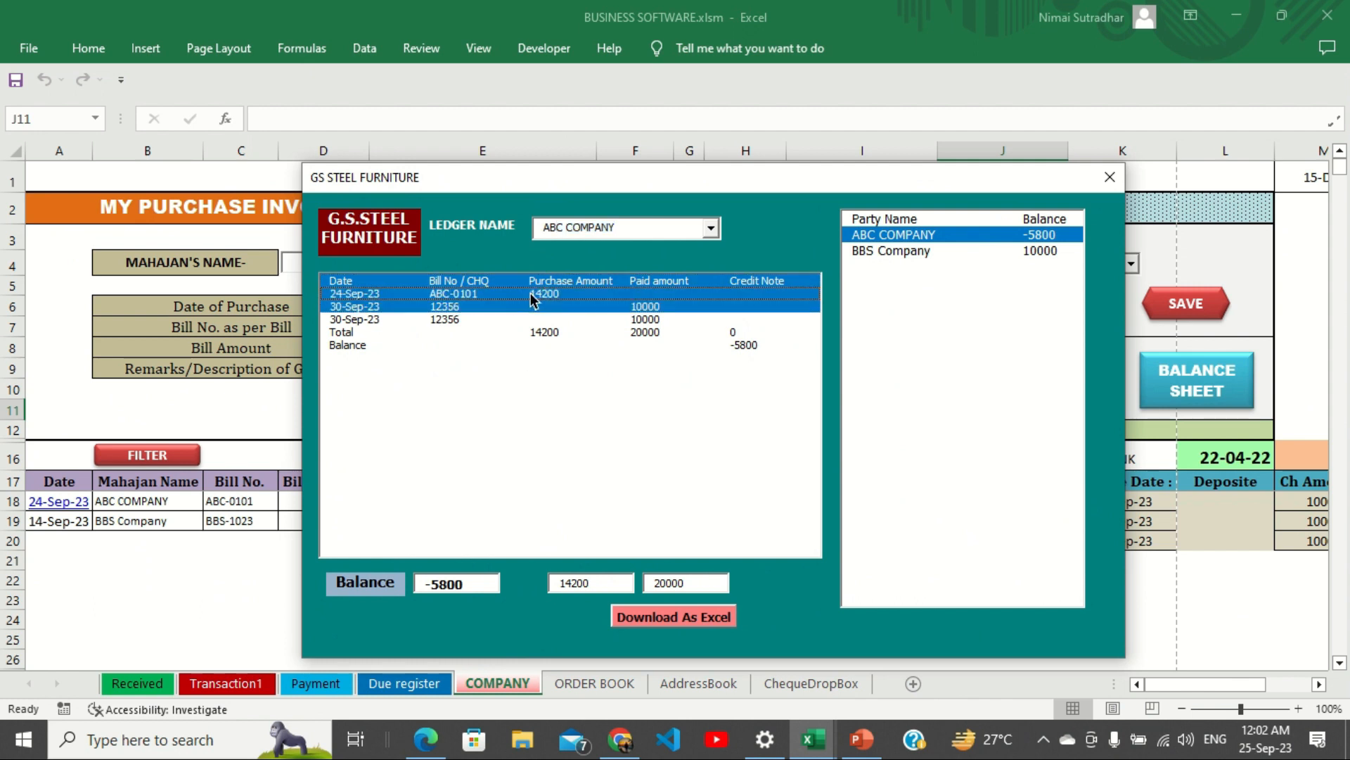
pyautogui.click(531, 294)
pyautogui.click(531, 305)
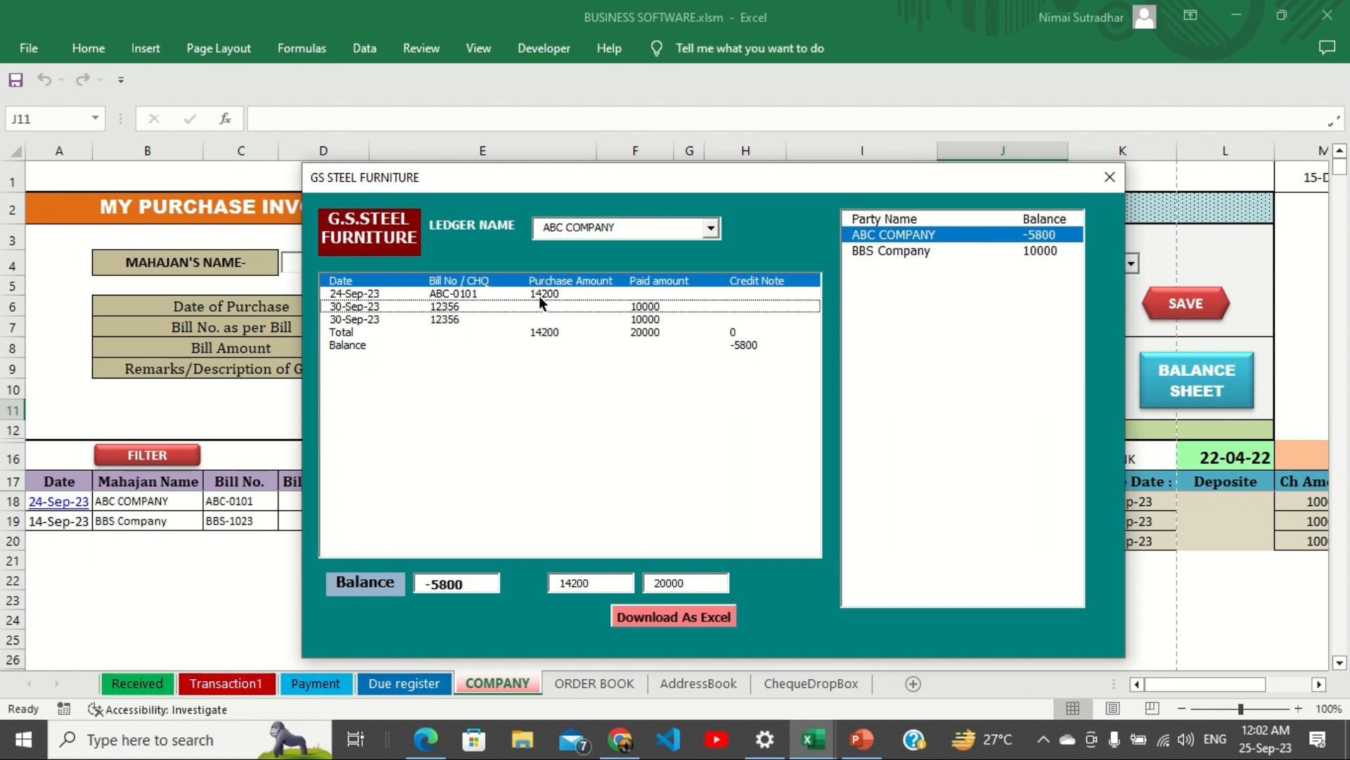
pyautogui.click(577, 307)
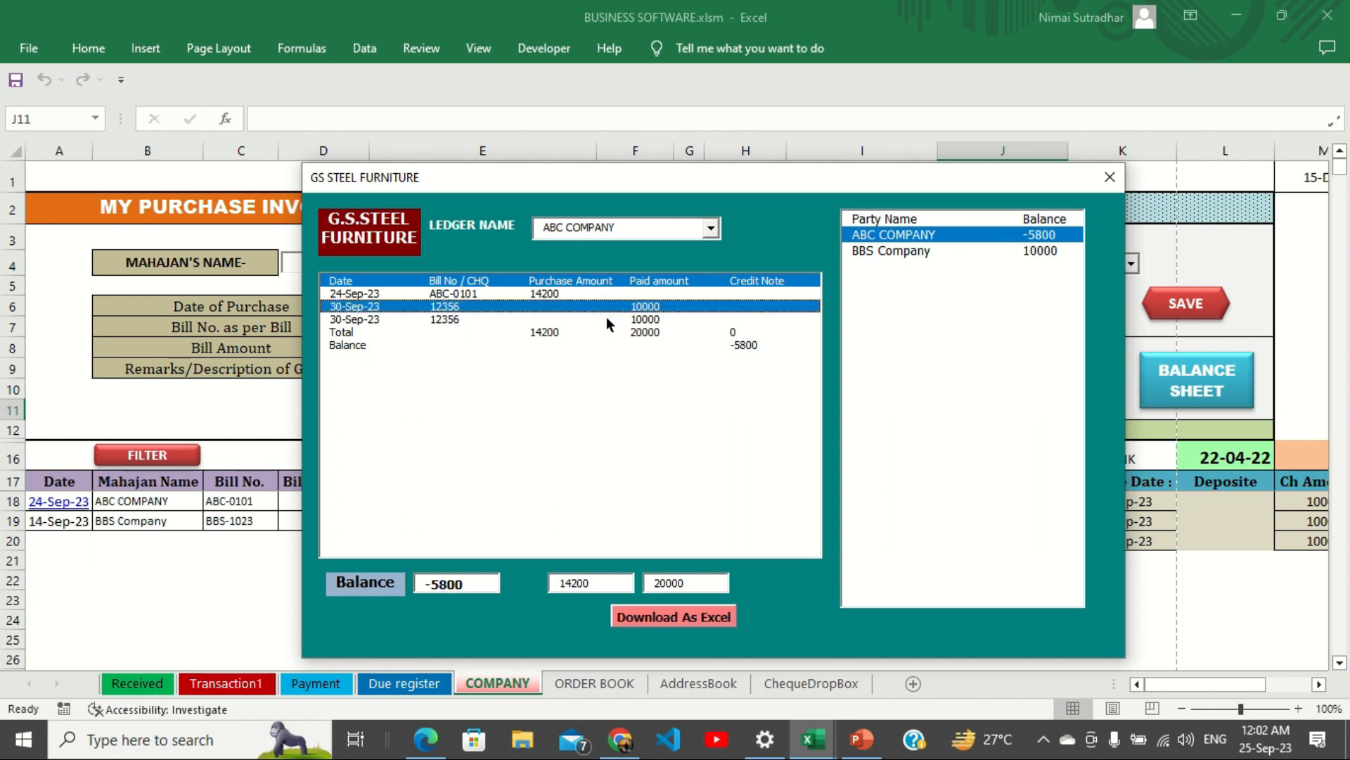
pyautogui.click(647, 319)
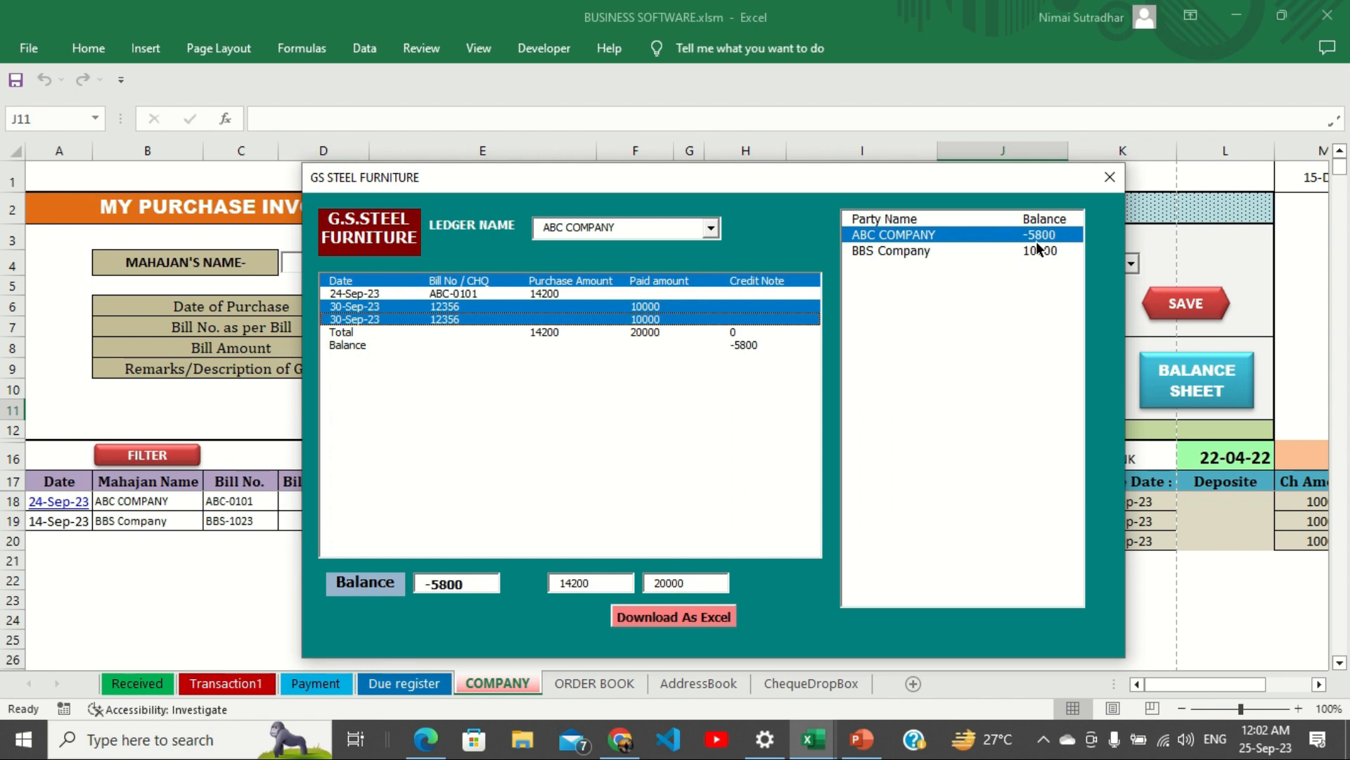
pyautogui.moveTo(863, 179); pyautogui.dragTo(889, 107)
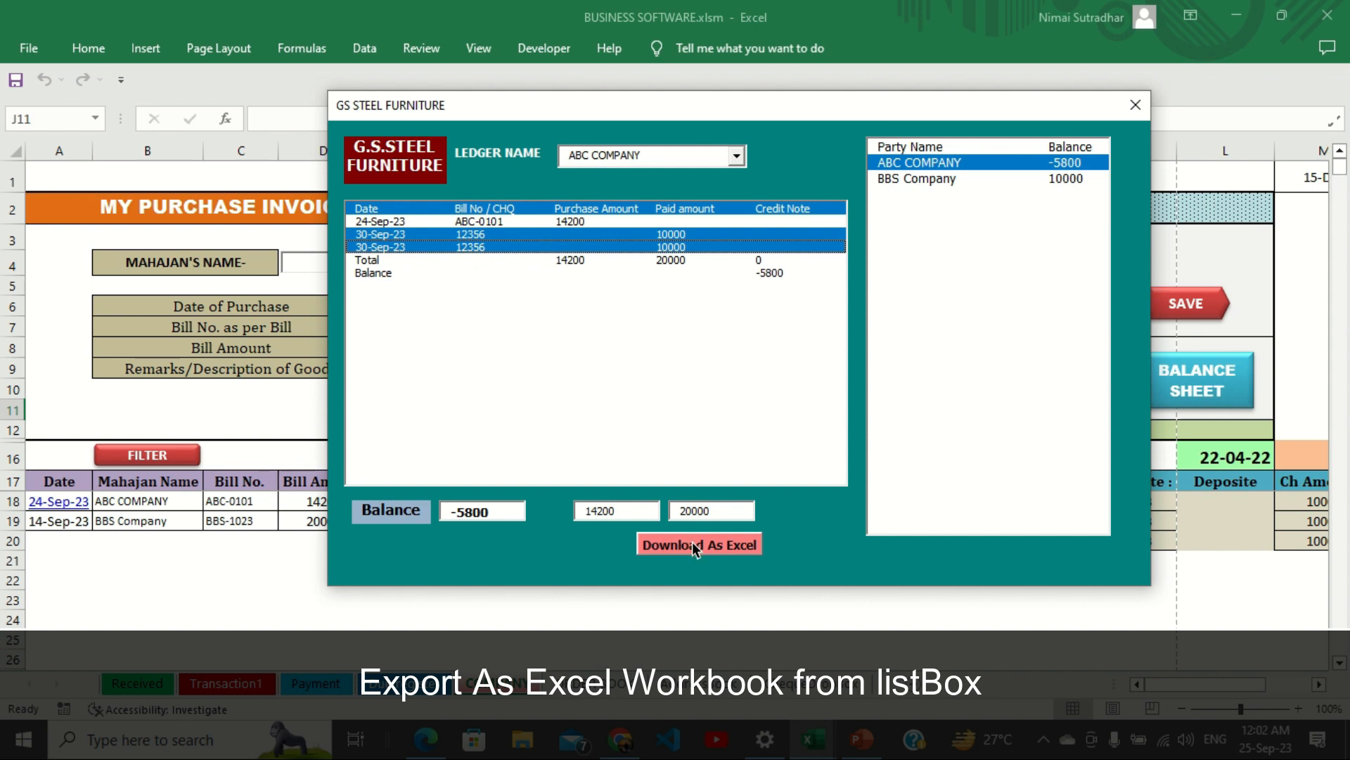
# Export the ABC COMPANY ledger to Book1, review rows A3:E7, and return to the business workbook.
pyautogui.click(692, 543)
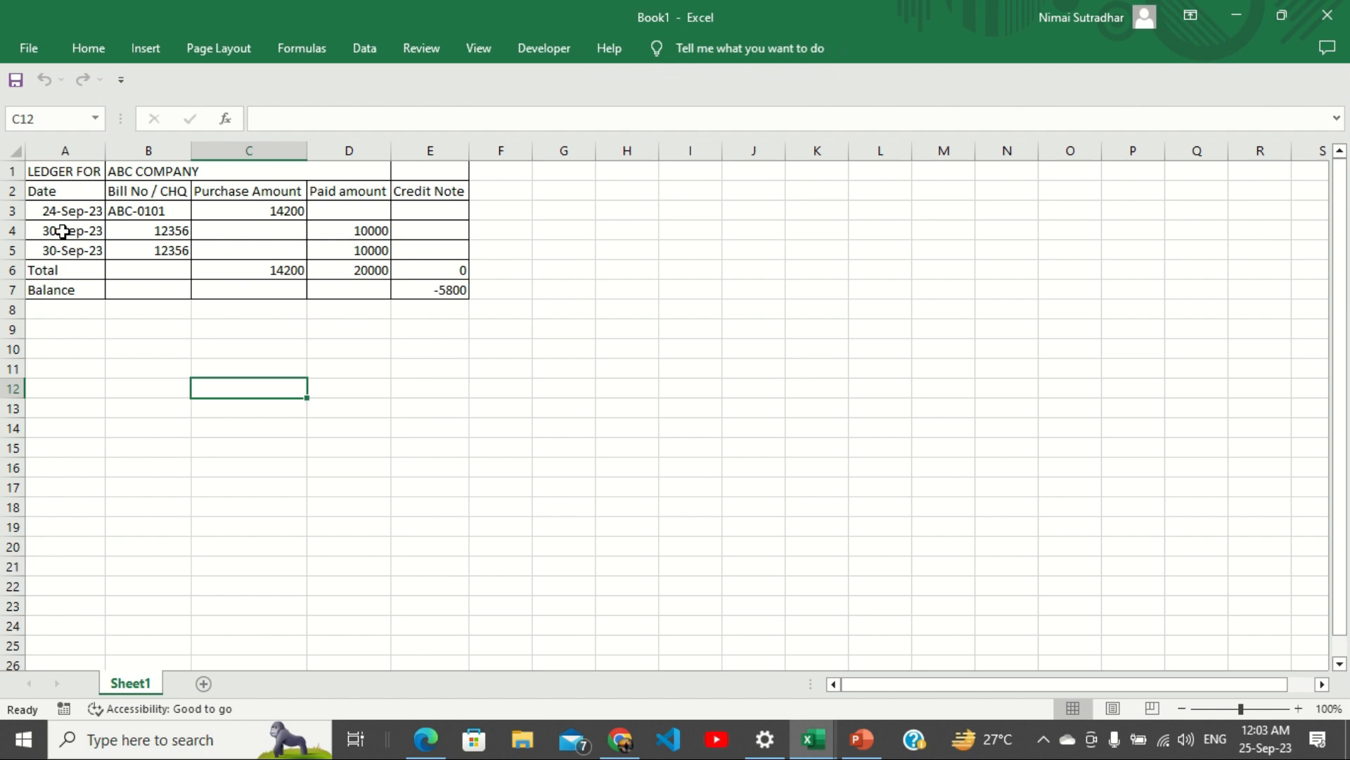
pyautogui.moveTo(51, 211); pyautogui.dragTo(436, 290)
pyautogui.click(814, 739)
pyautogui.click(609, 635)
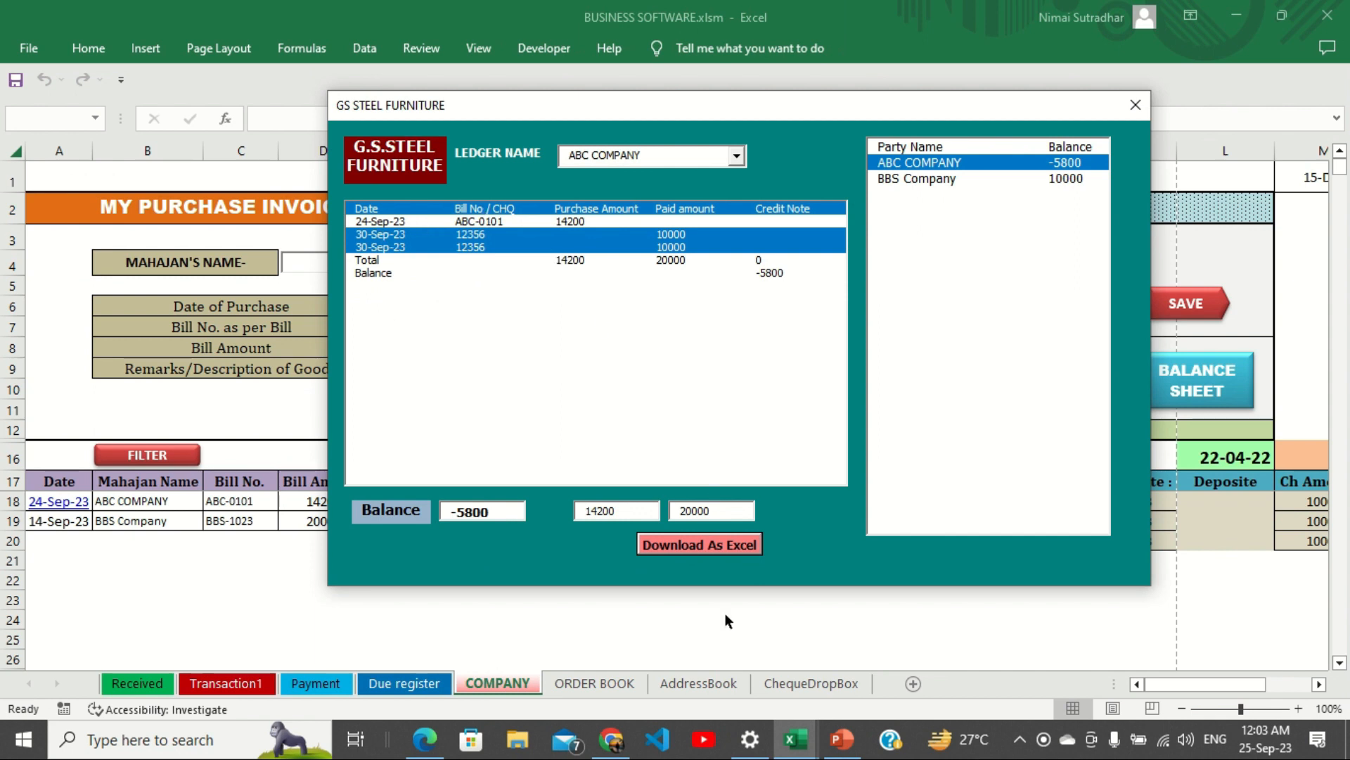
pyautogui.moveTo(791, 745)
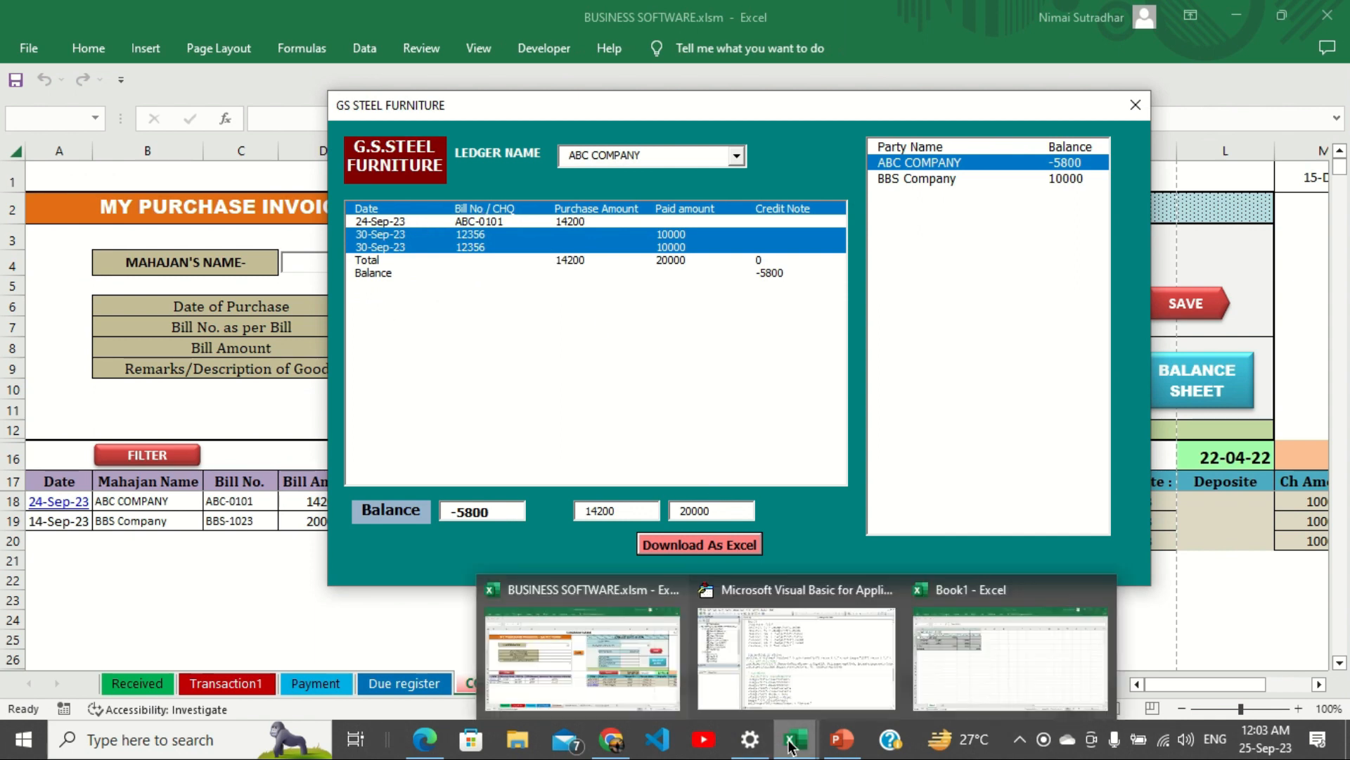
pyautogui.click(958, 679)
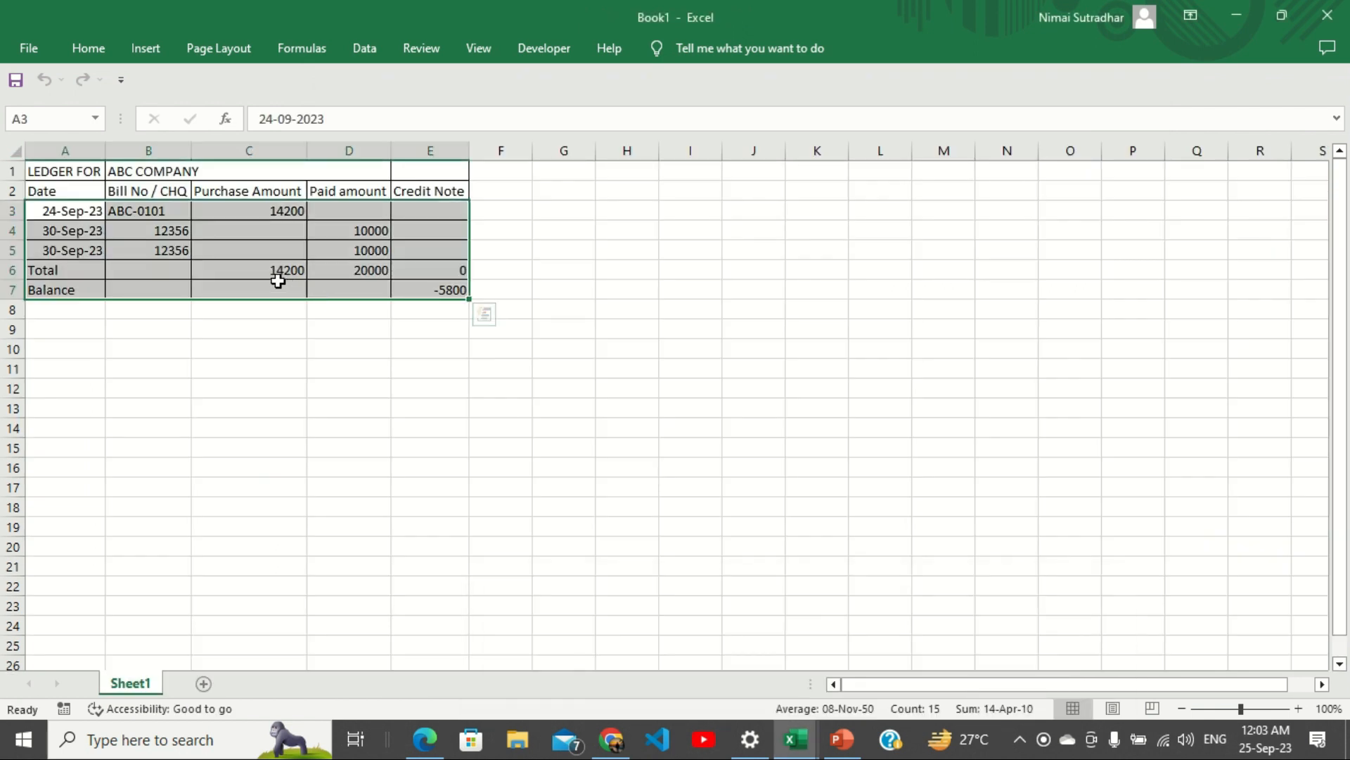
pyautogui.click(1237, 16)
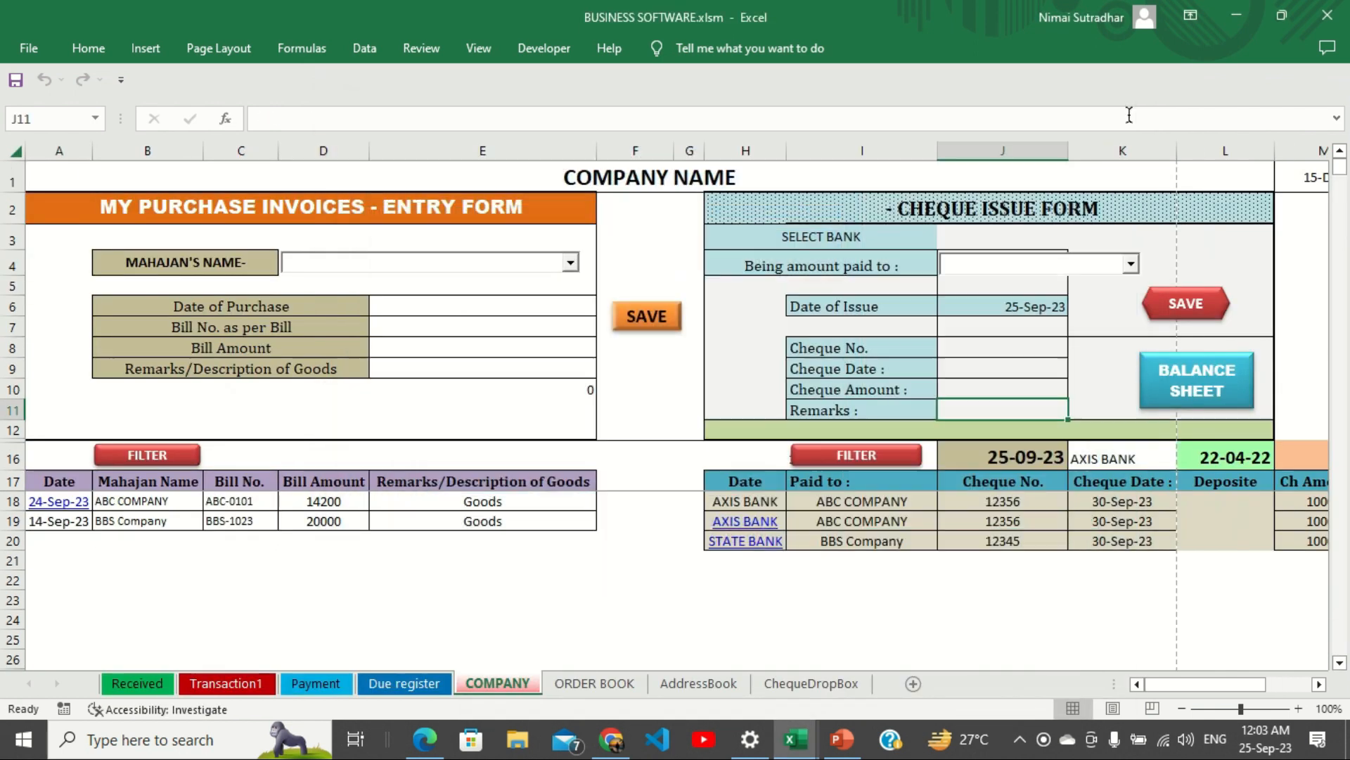
# Scroll right to the cheque Status column, then apply and remove the register's filter.
pyautogui.moveTo(1162, 685); pyautogui.dragTo(1224, 687)
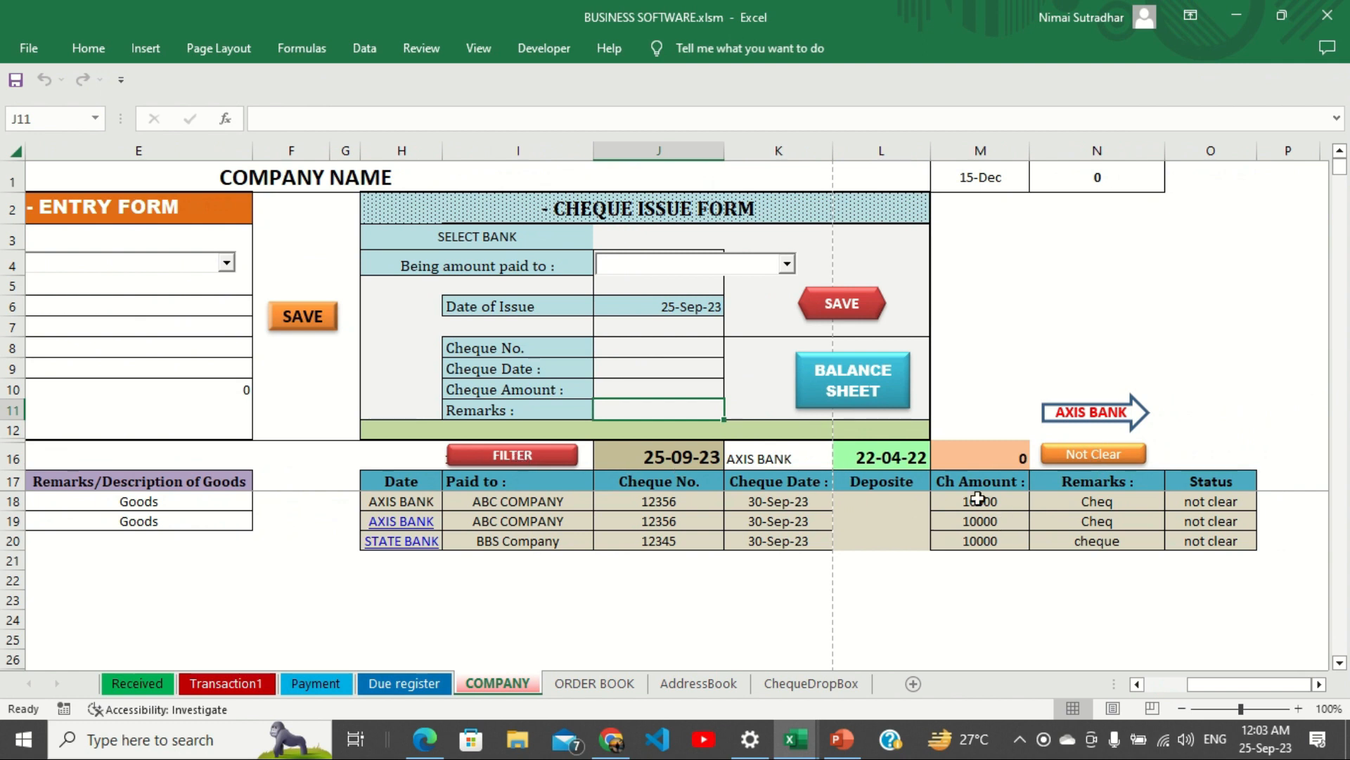
pyautogui.click(519, 459)
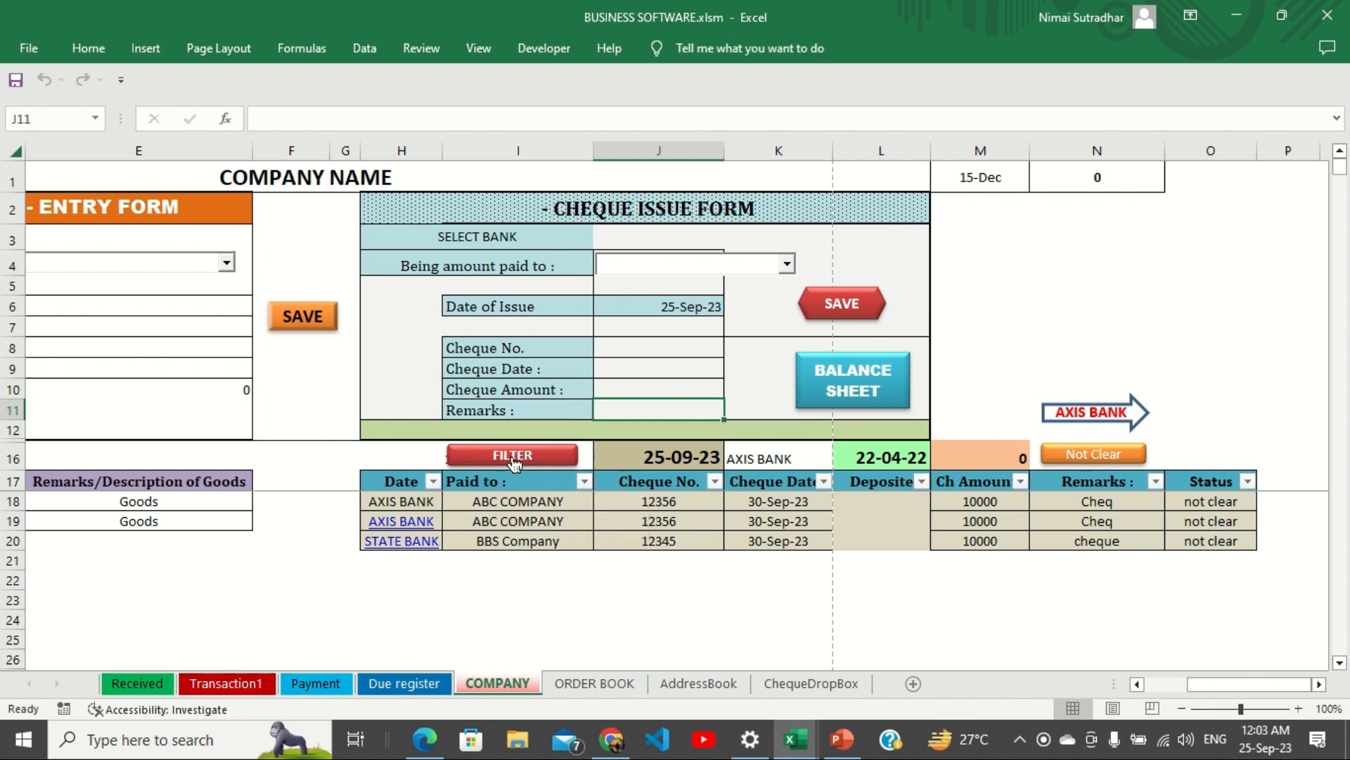
pyautogui.click(583, 481)
pyautogui.click(551, 461)
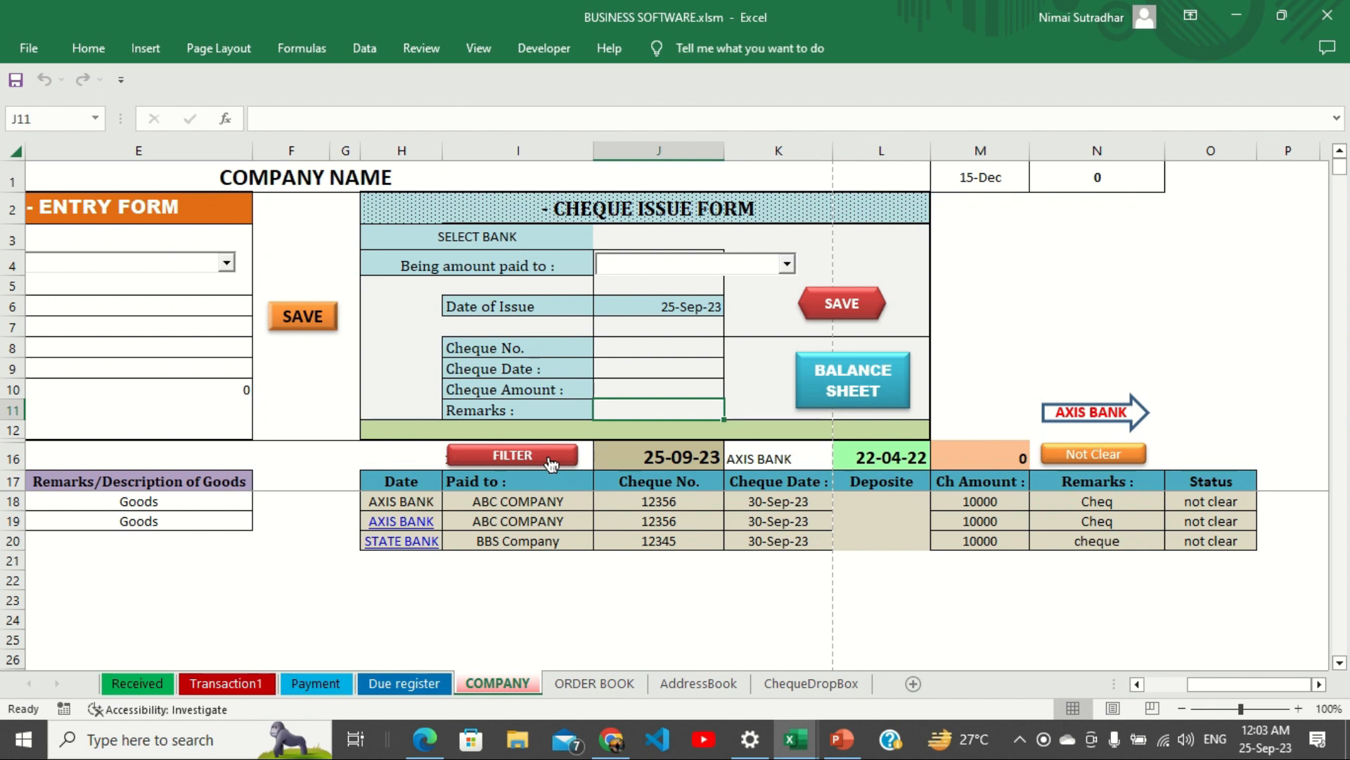
# Change the first cheque's Status in cell O18 to 'clear'.
pyautogui.click(1199, 505)
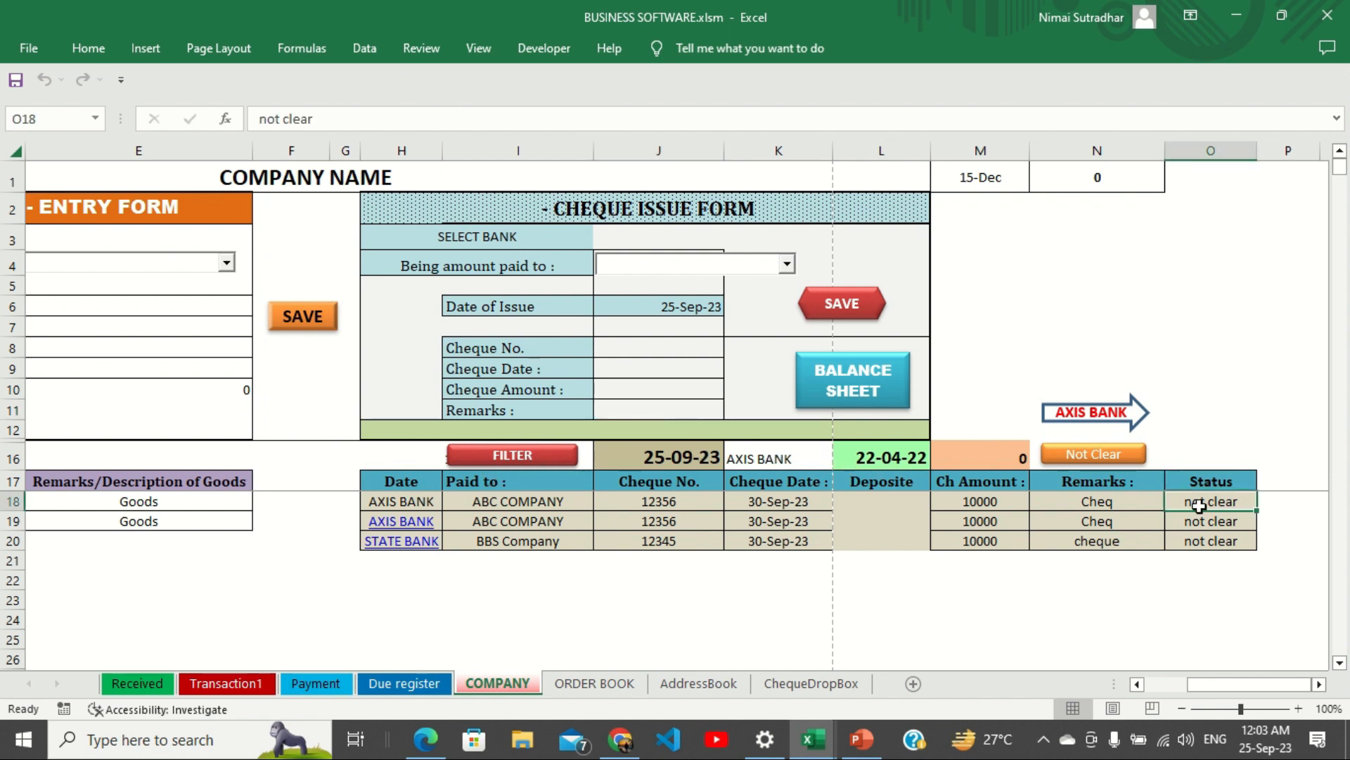
pyautogui.doubleClick(1199, 505)
pyautogui.press('Return')
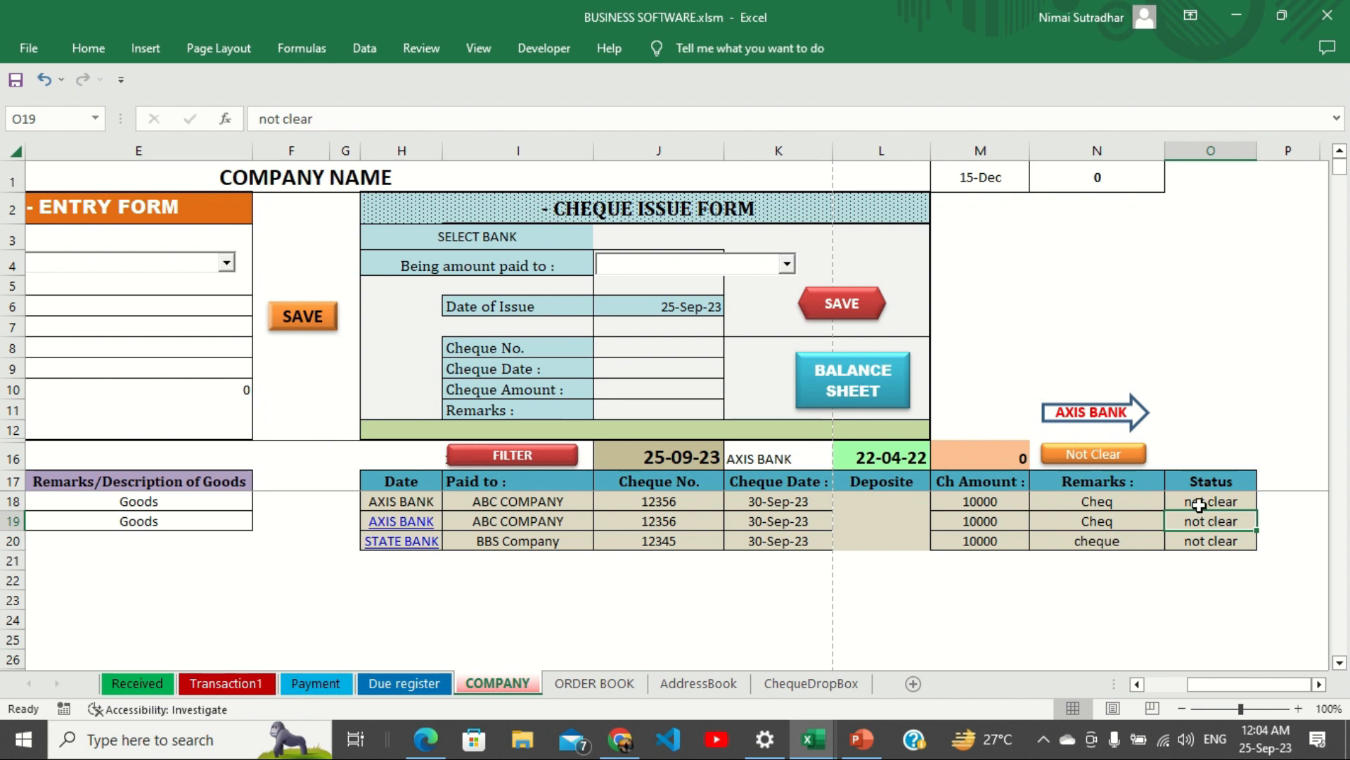
pyautogui.click(1199, 505)
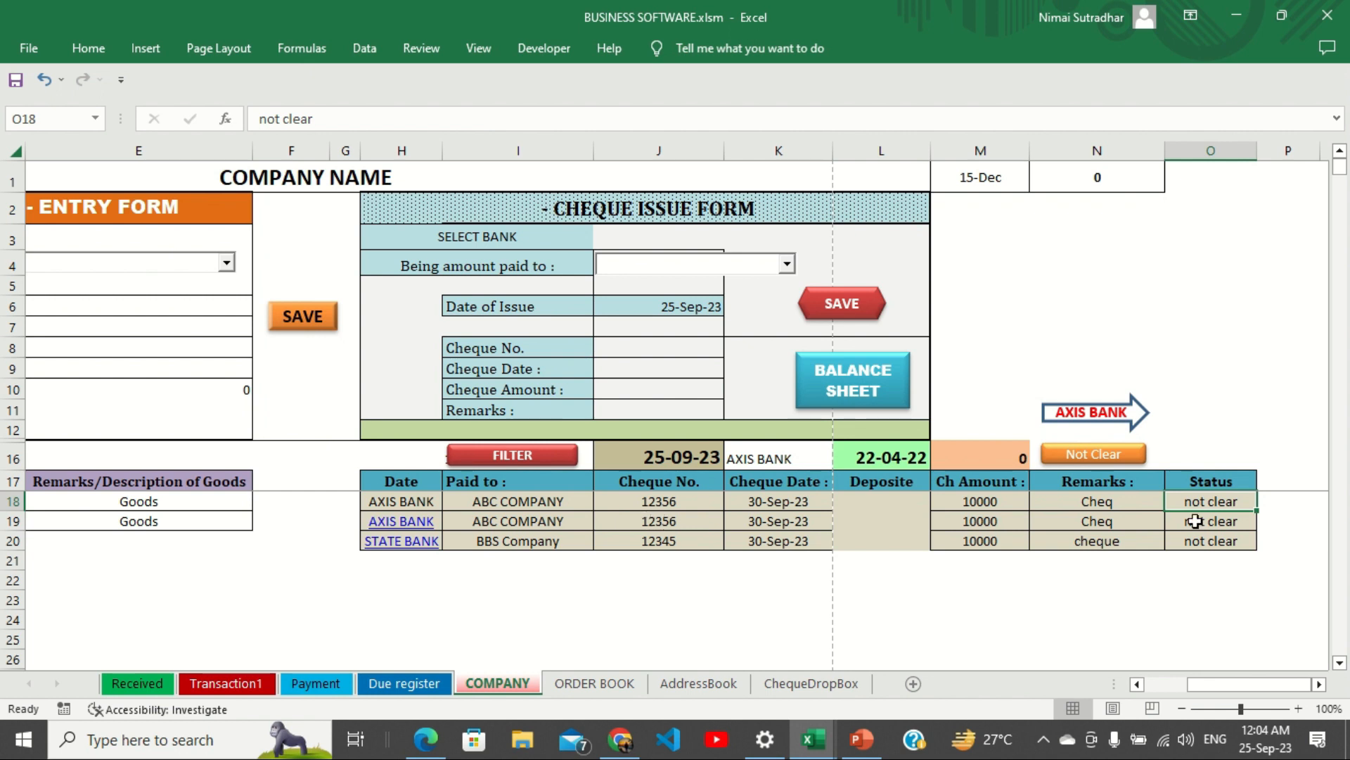
pyautogui.write('clear')
pyautogui.press('Return')
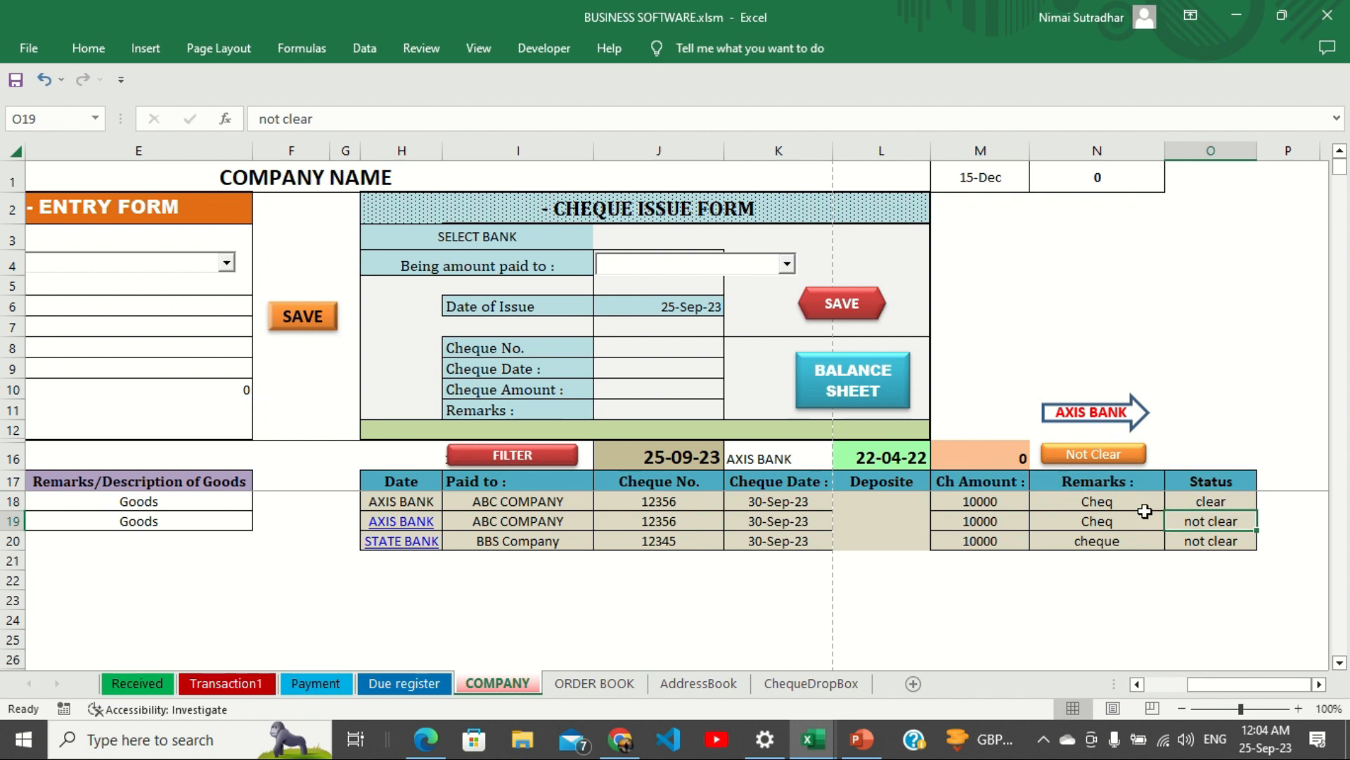
pyautogui.click(1114, 455)
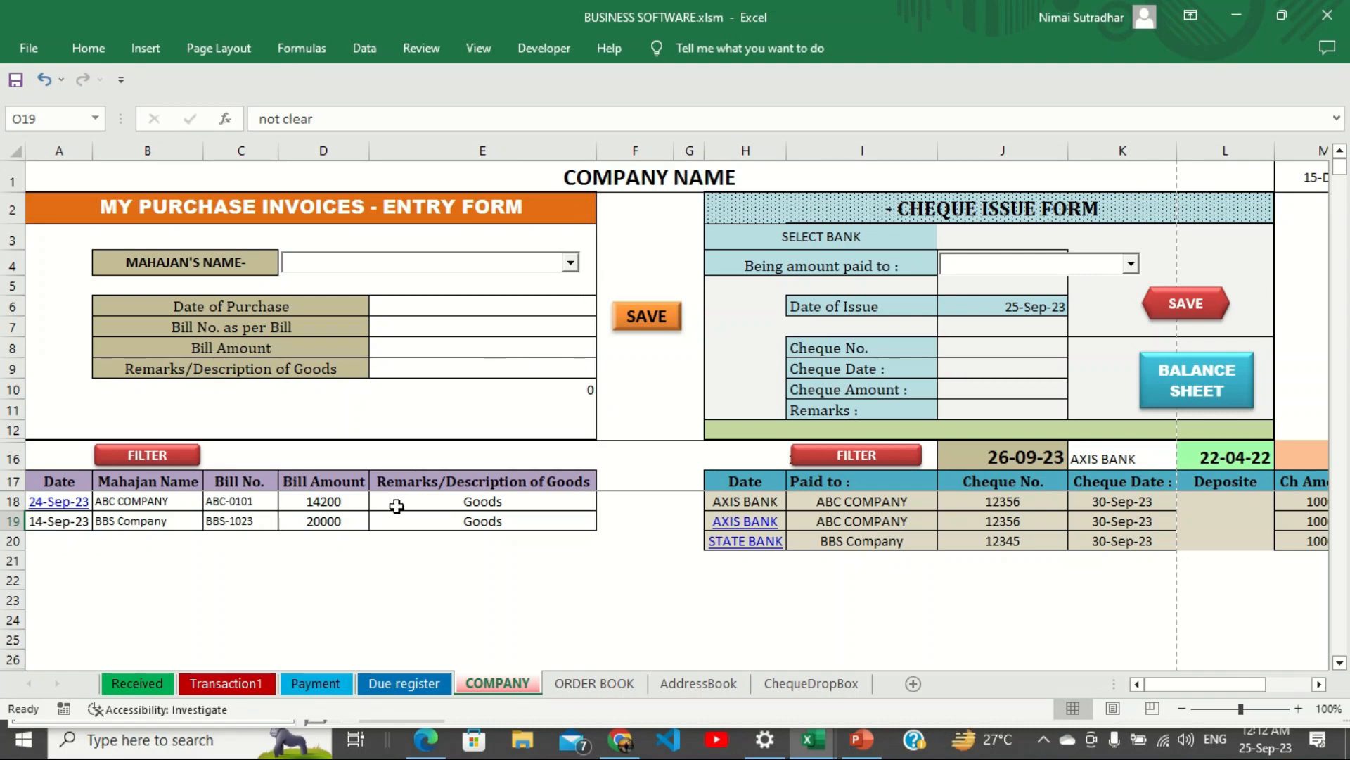
# Compare the Received and Transaction1 sheets, reviewing the Memo No, Date and Head of Account headers.
pyautogui.click(144, 686)
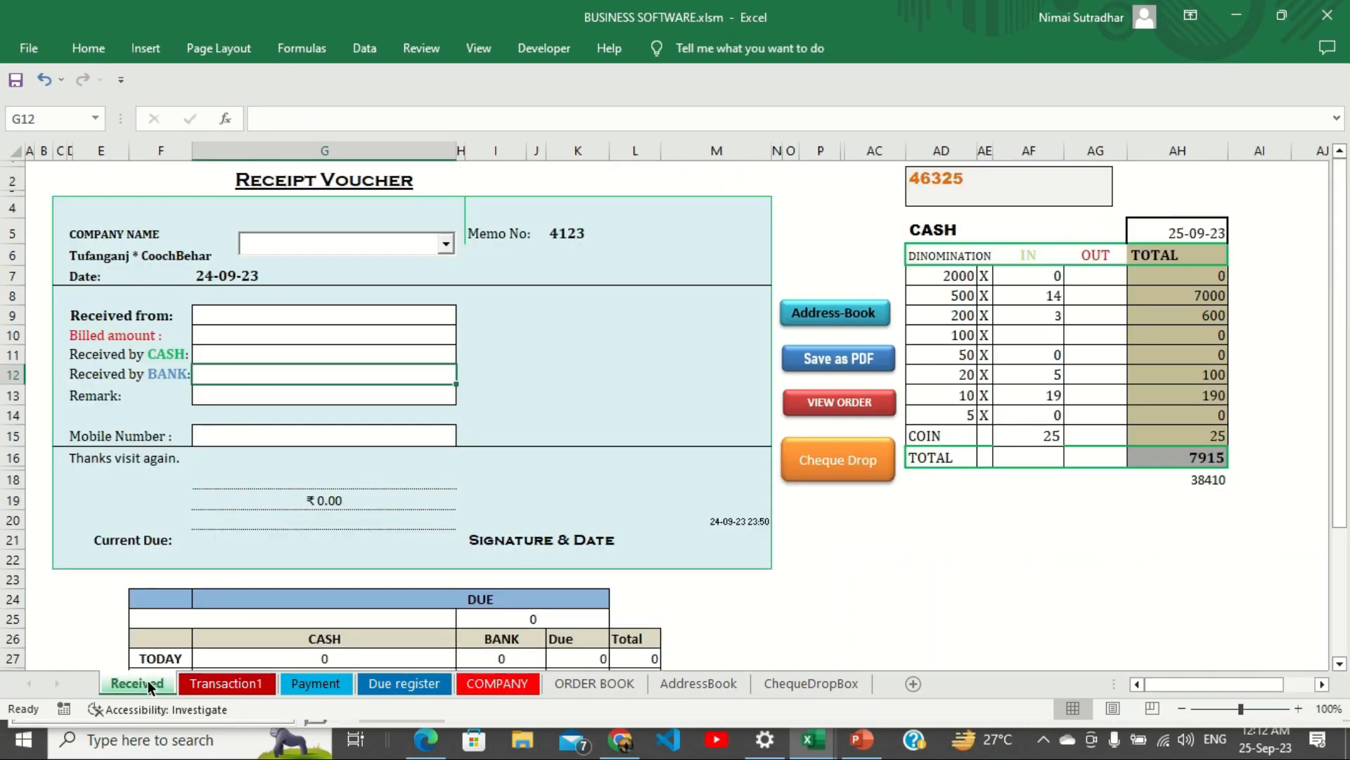
pyautogui.click(214, 685)
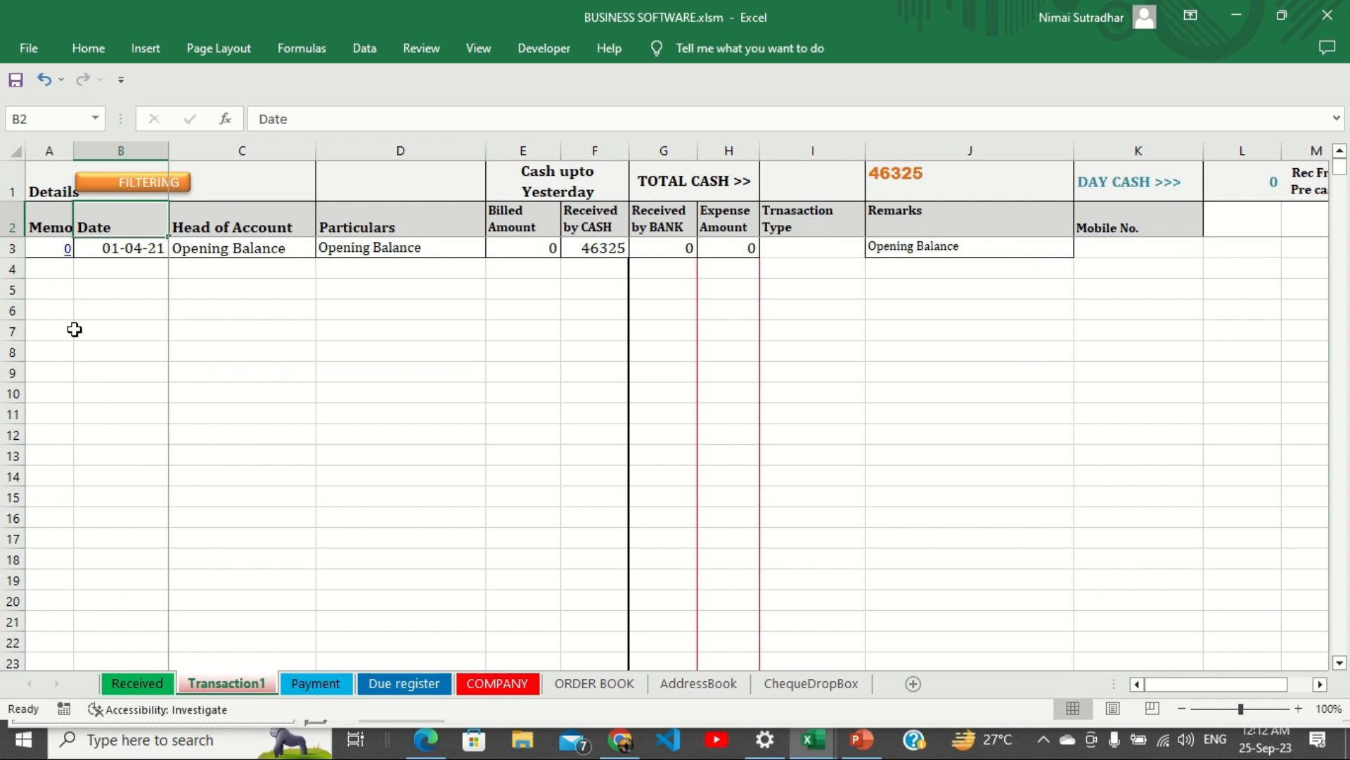
pyautogui.click(48, 225)
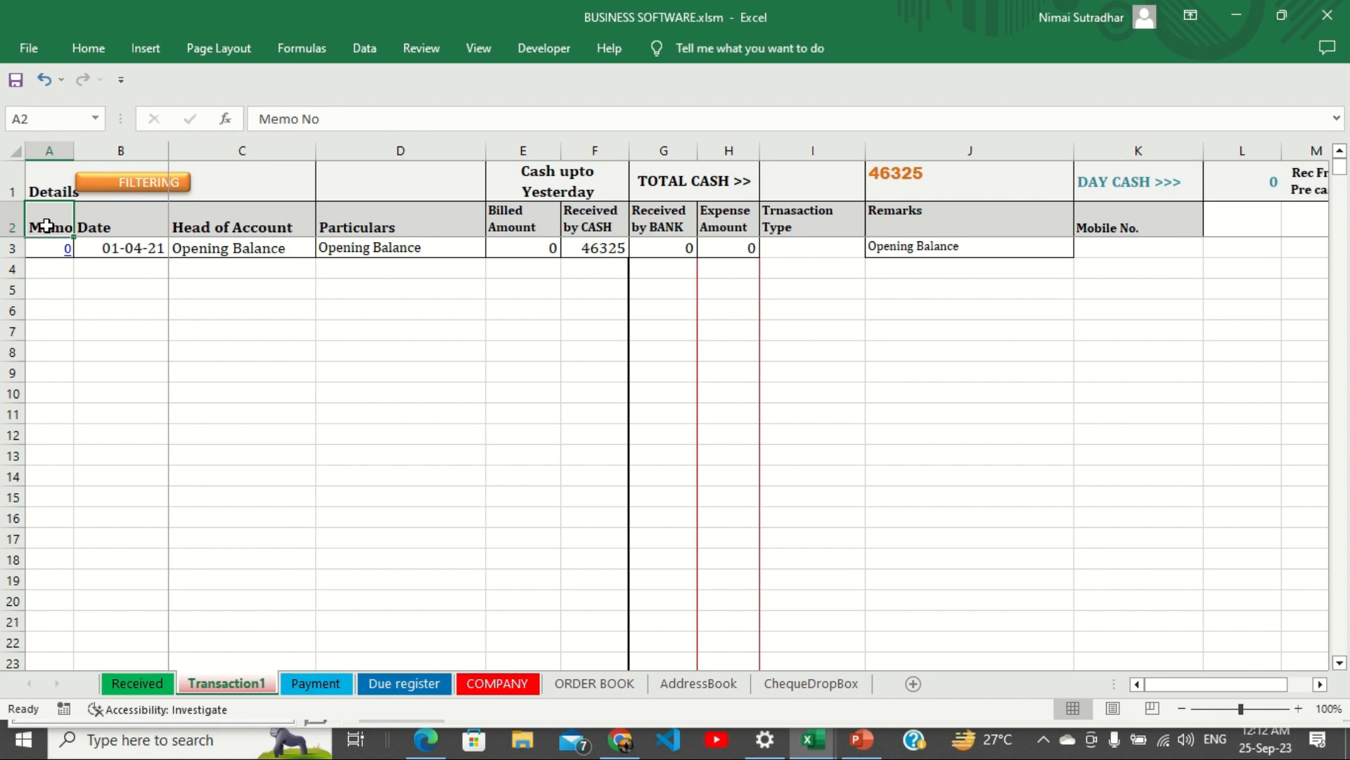
pyautogui.click(137, 683)
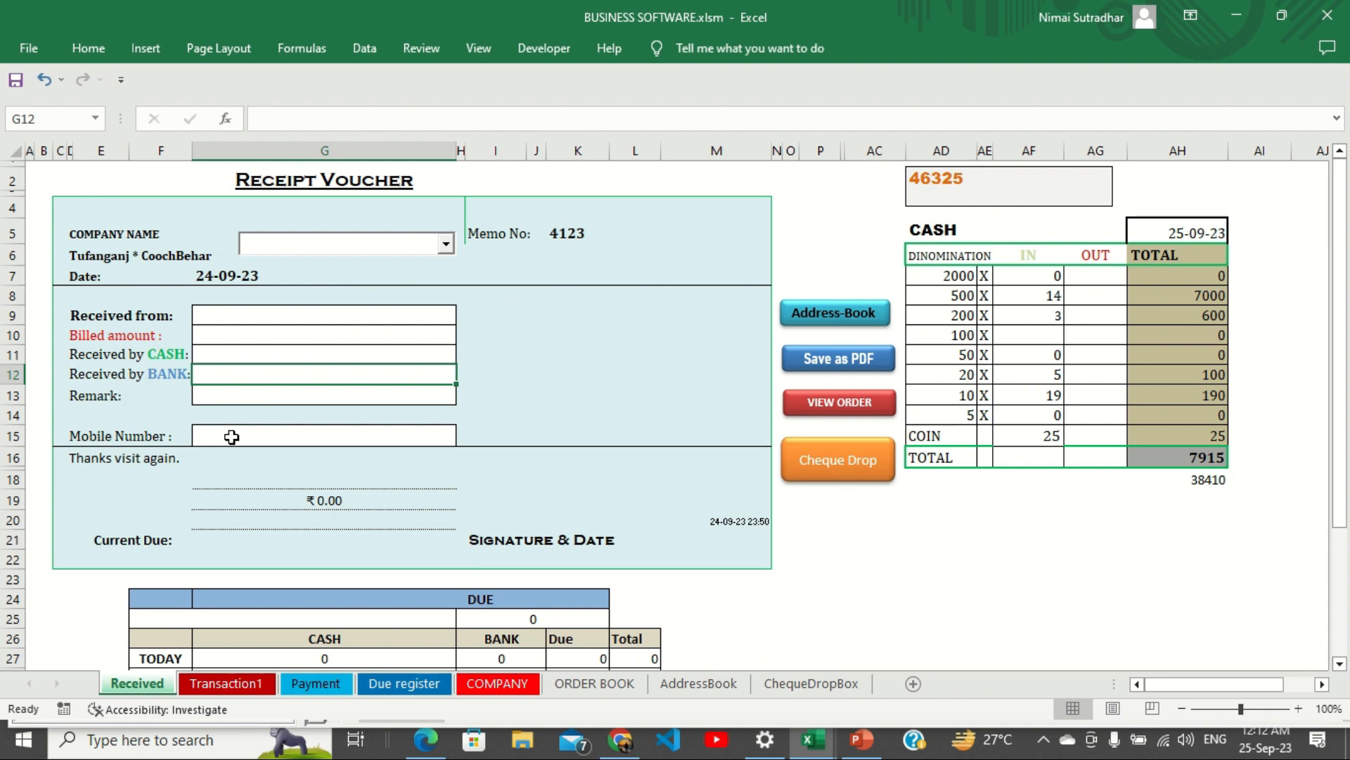
pyautogui.click(229, 684)
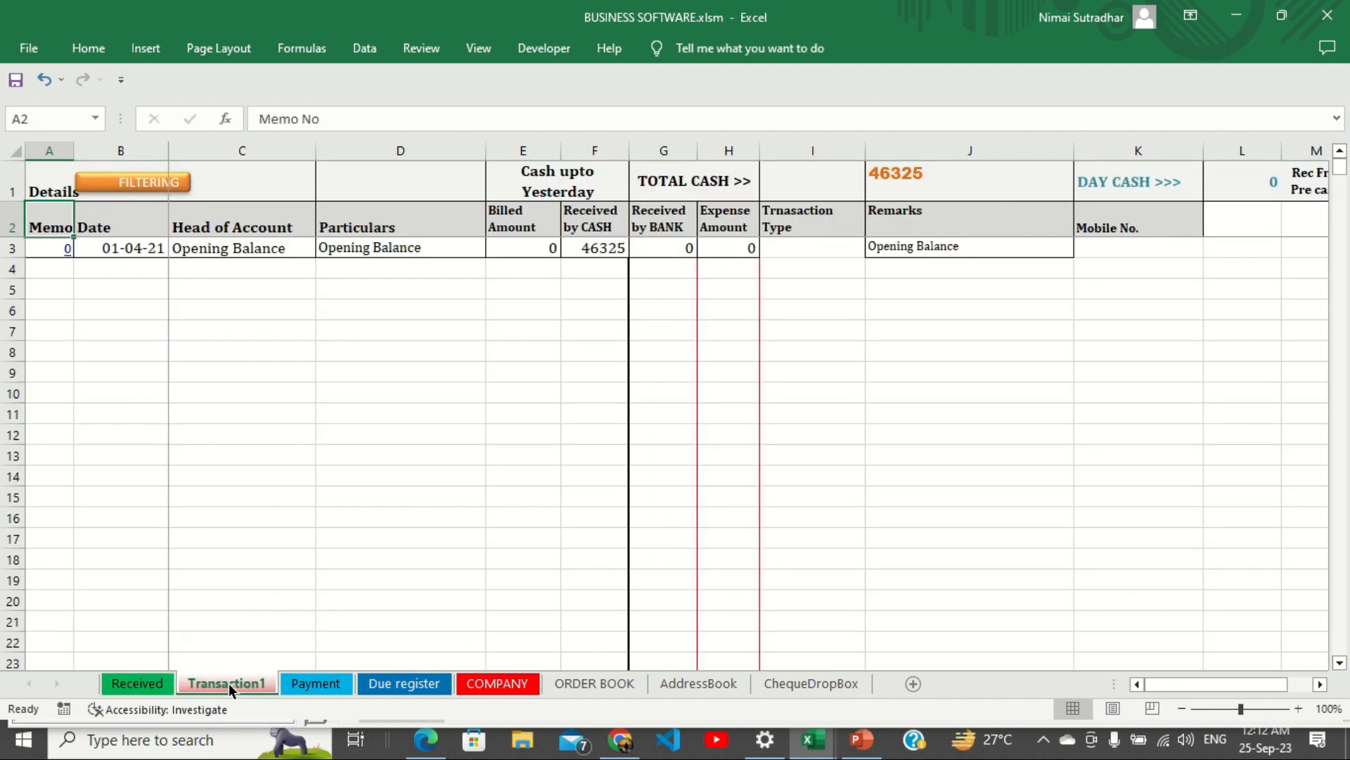
pyautogui.click(107, 227)
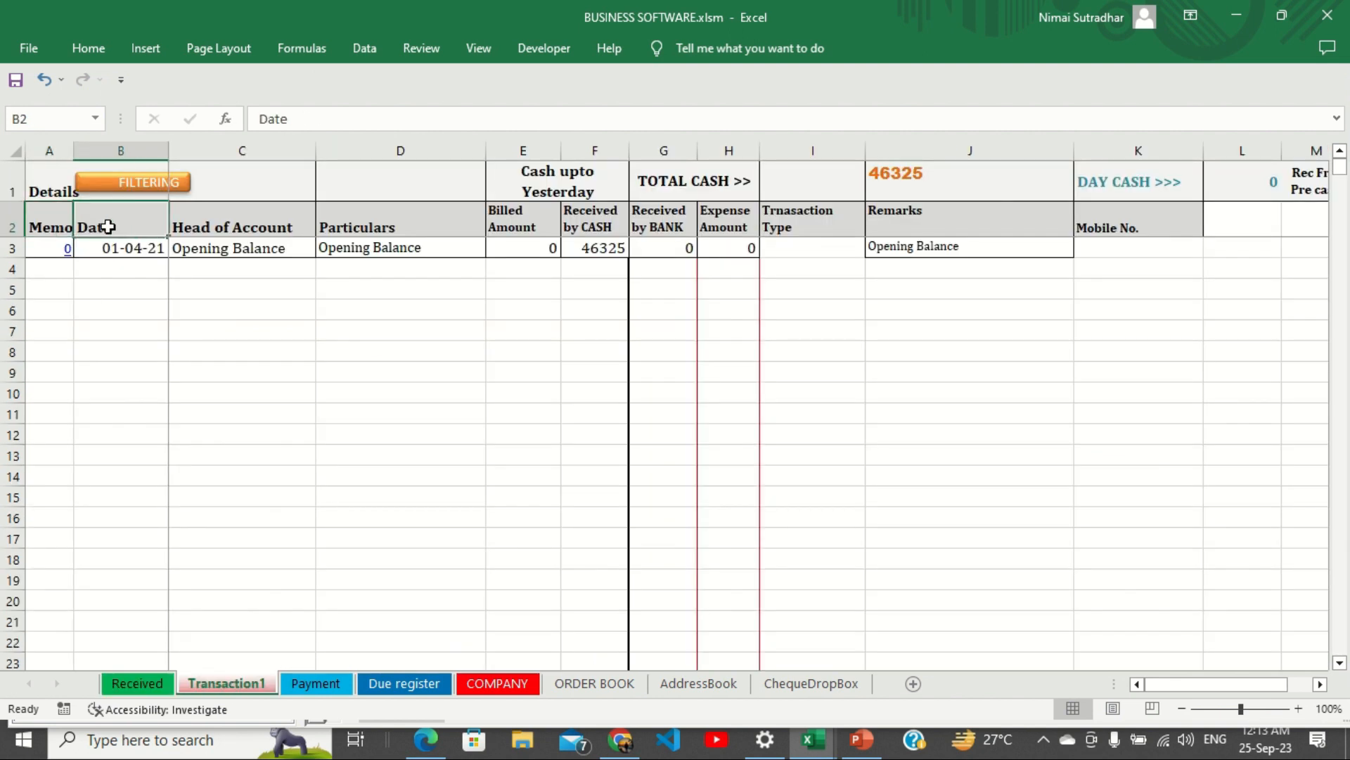
pyautogui.click(190, 226)
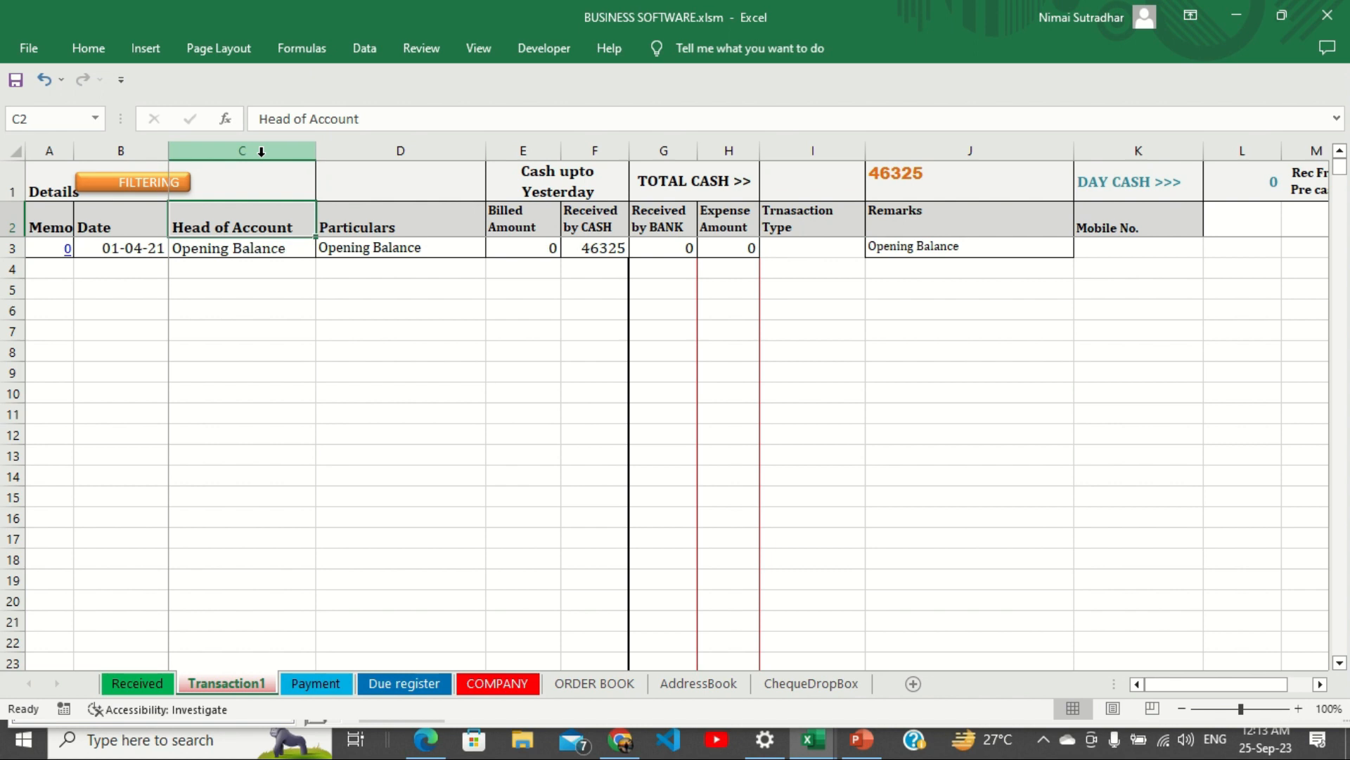
# Toggle the register's filtering on and off, then review the Particulars, Billed Amount, CASH and BANK headers.
pyautogui.click(153, 192)
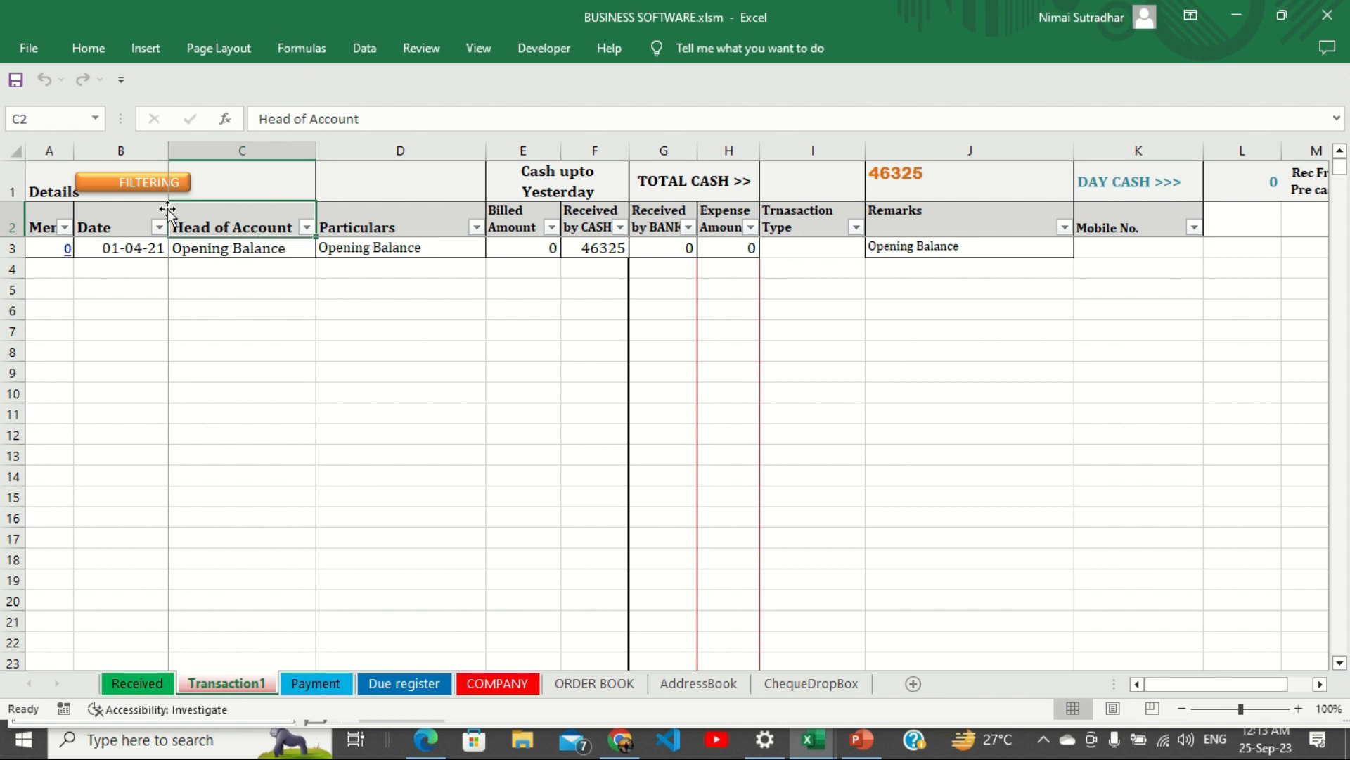
pyautogui.click(179, 185)
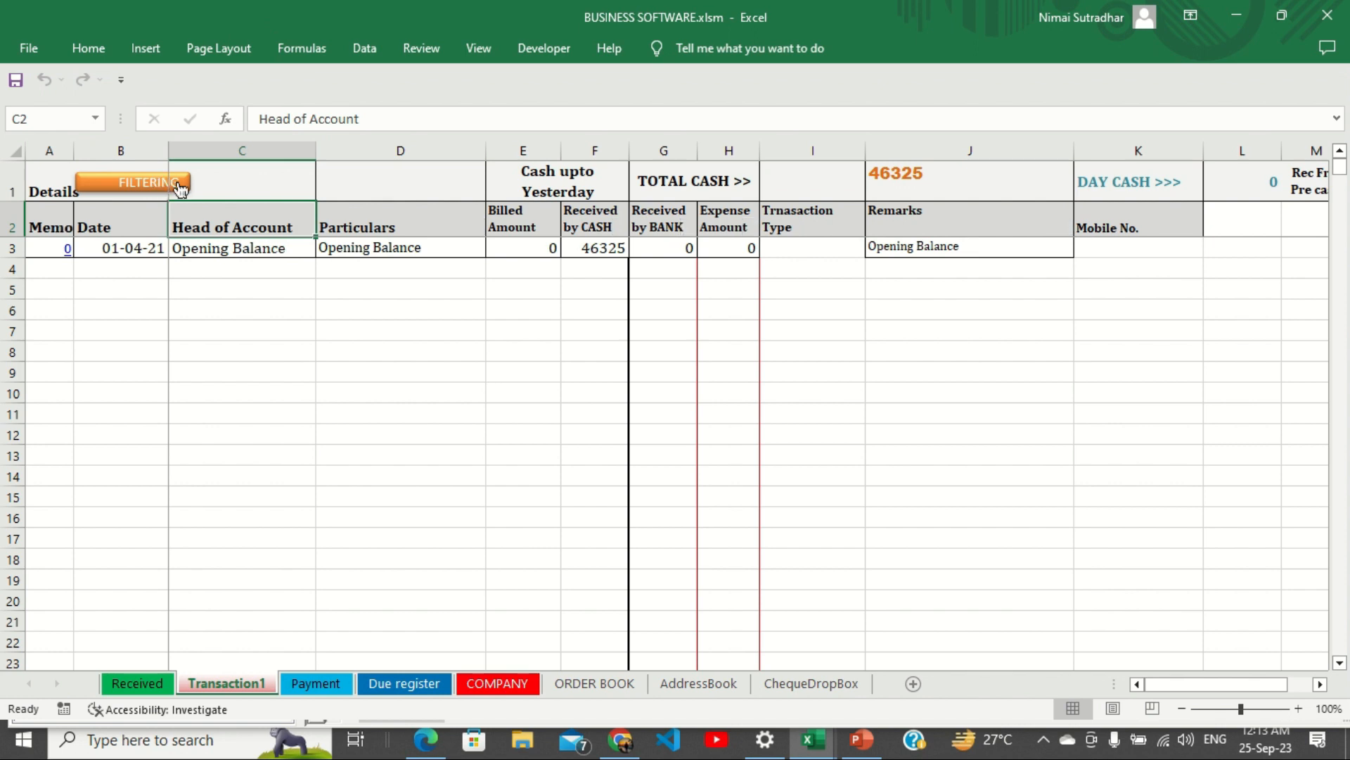
pyautogui.click(379, 225)
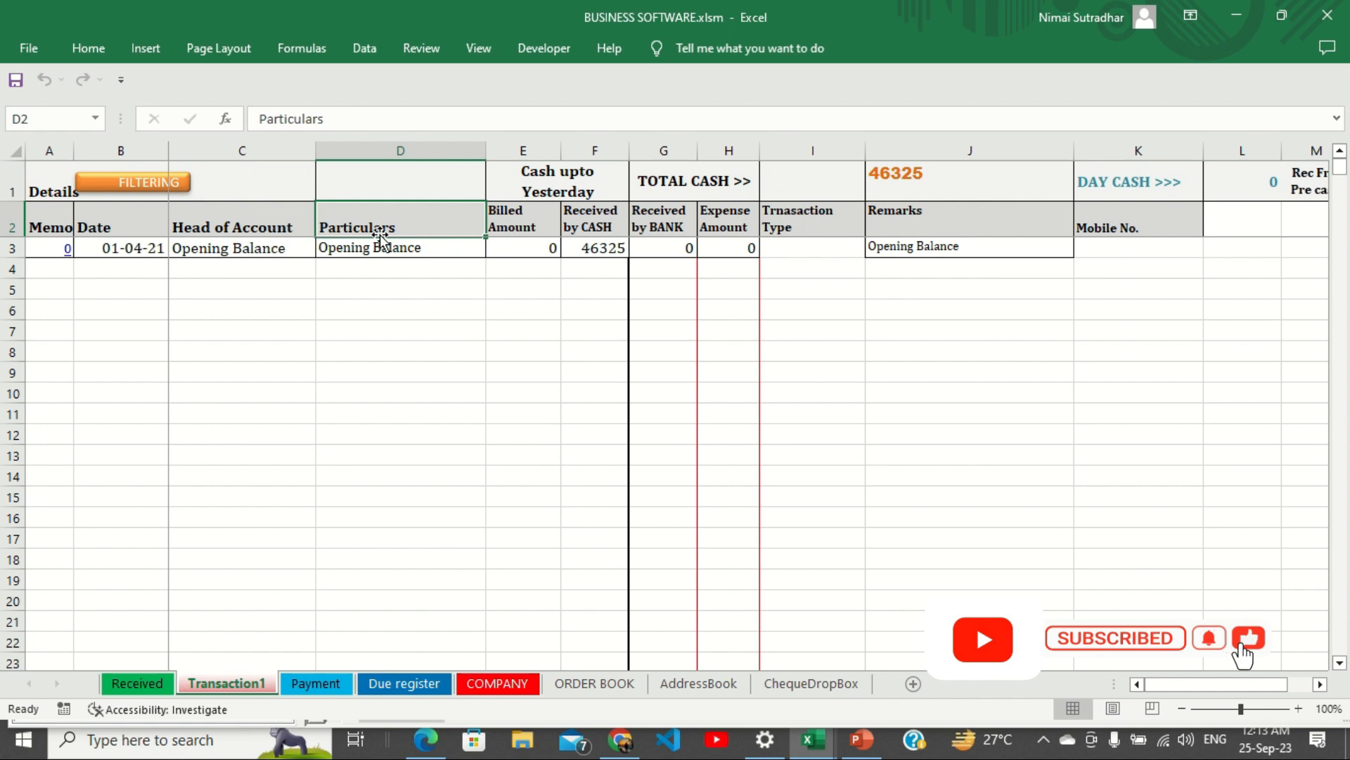
pyautogui.click(511, 227)
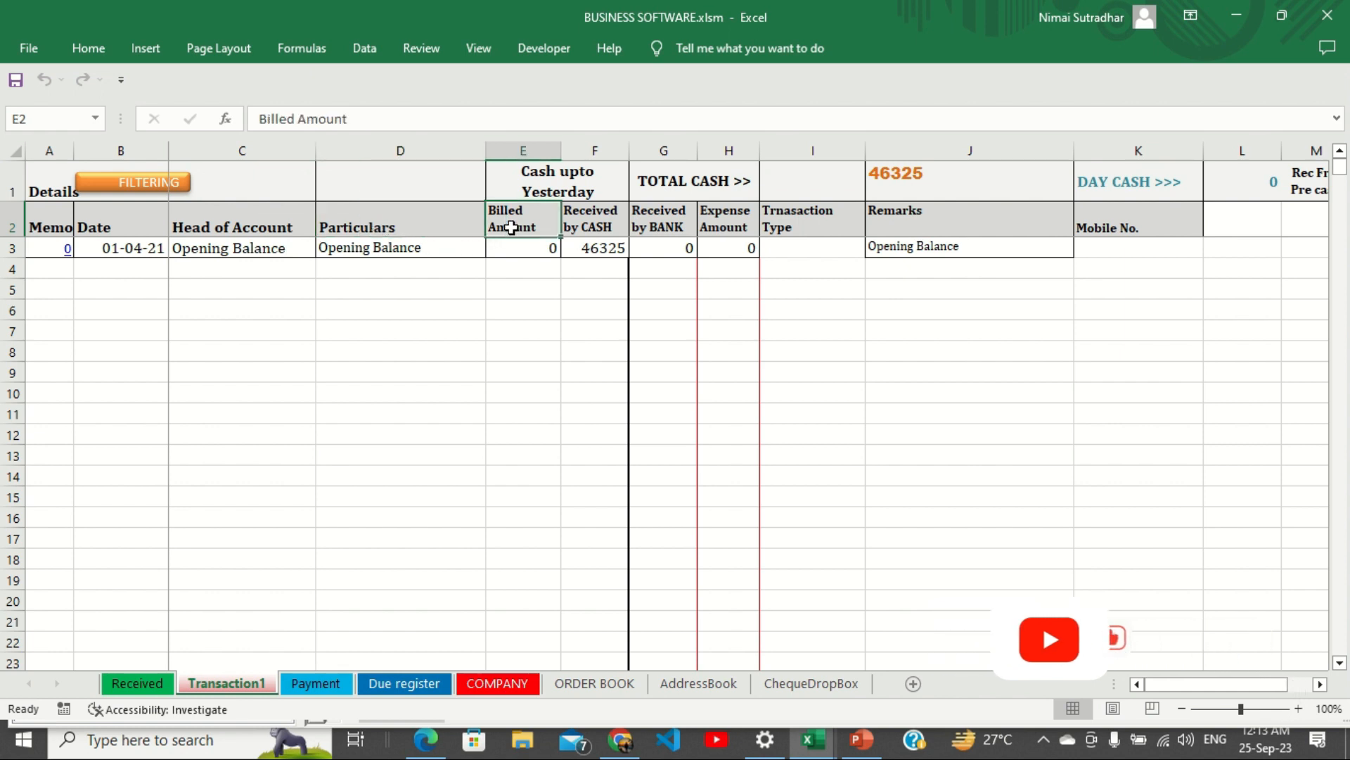
pyautogui.click(582, 225)
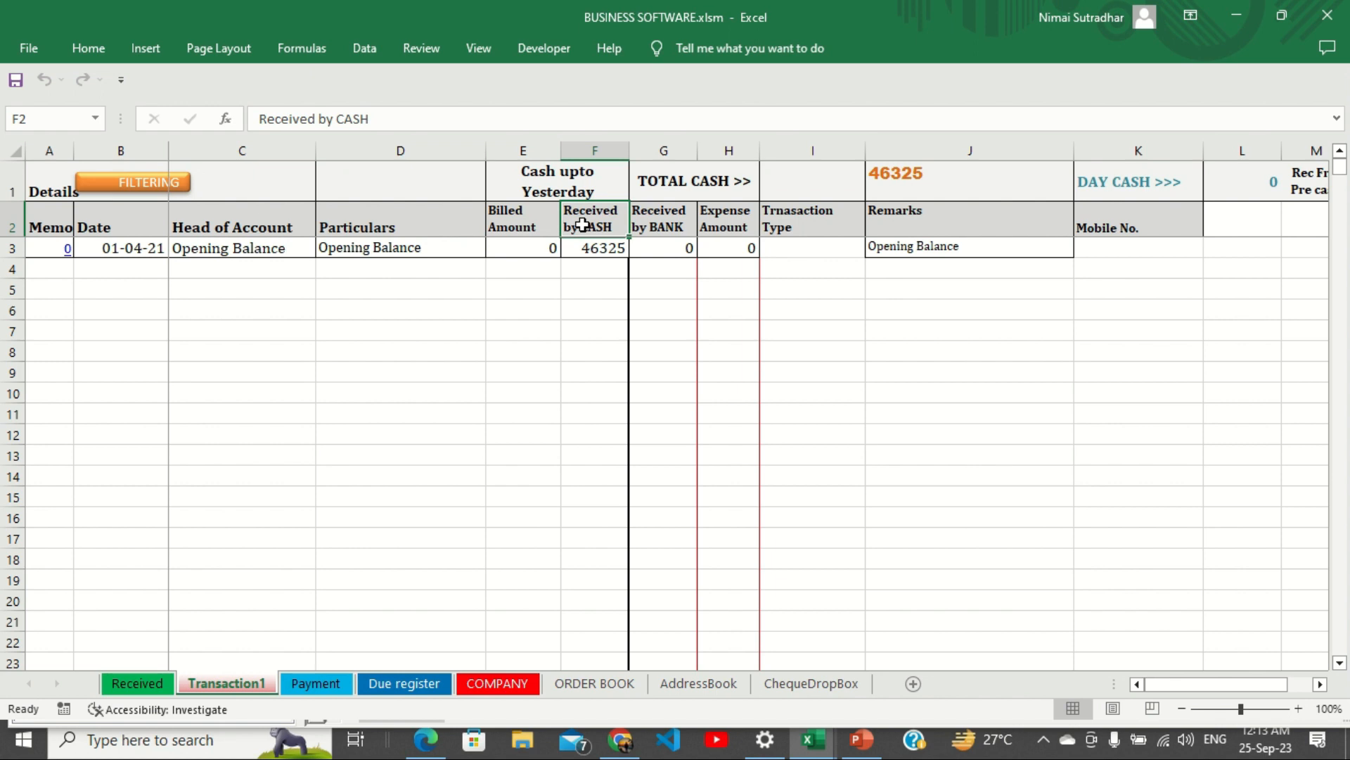
pyautogui.click(653, 229)
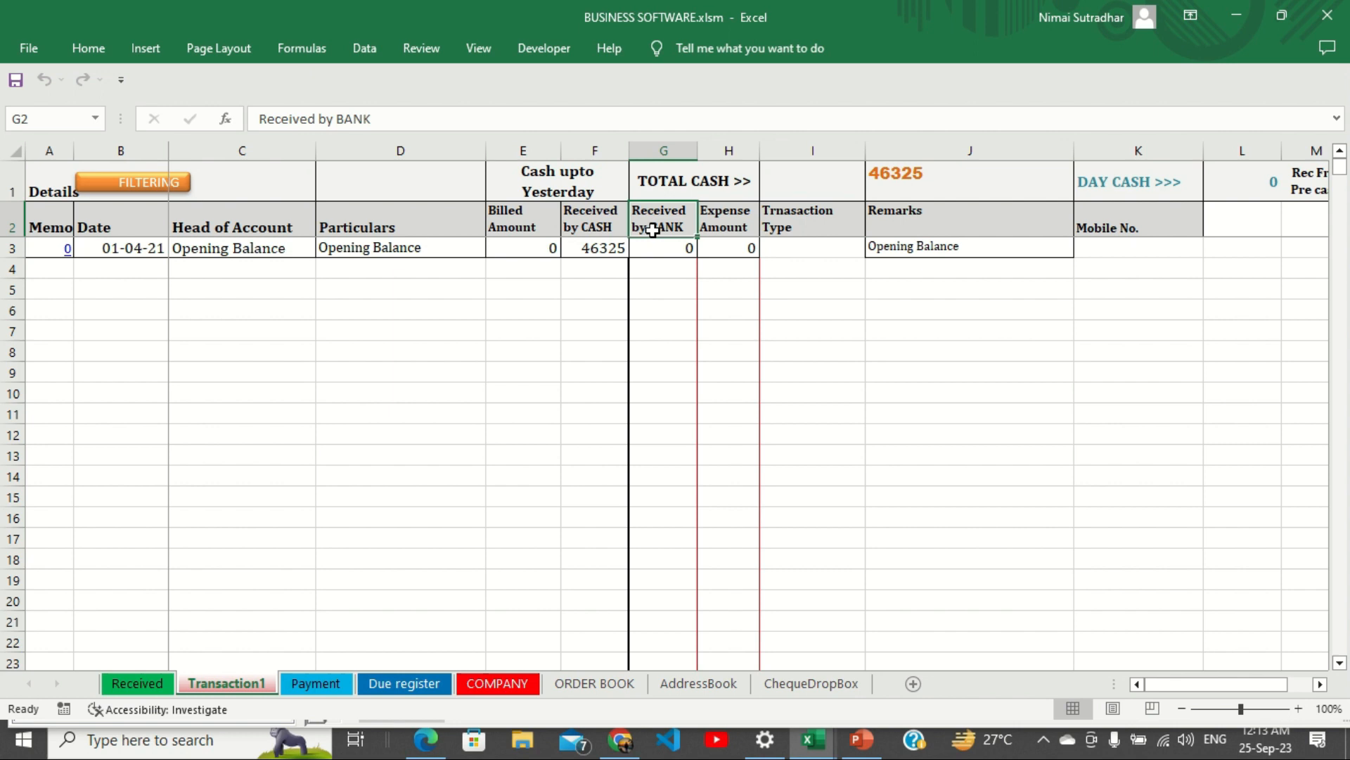
# Review the Expense Amount and Transaction Type headers, then return to the Received sheet's voucher.
pyautogui.click(718, 216)
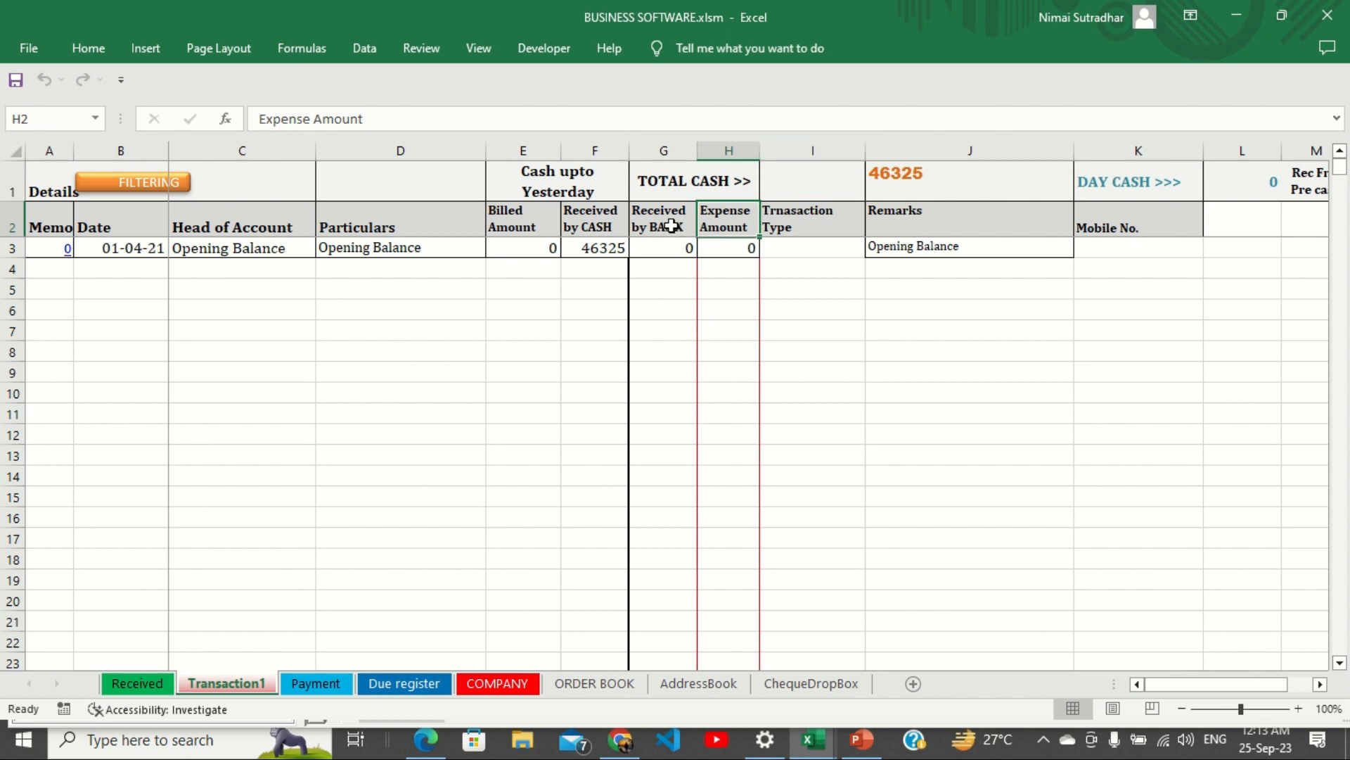
pyautogui.click(795, 227)
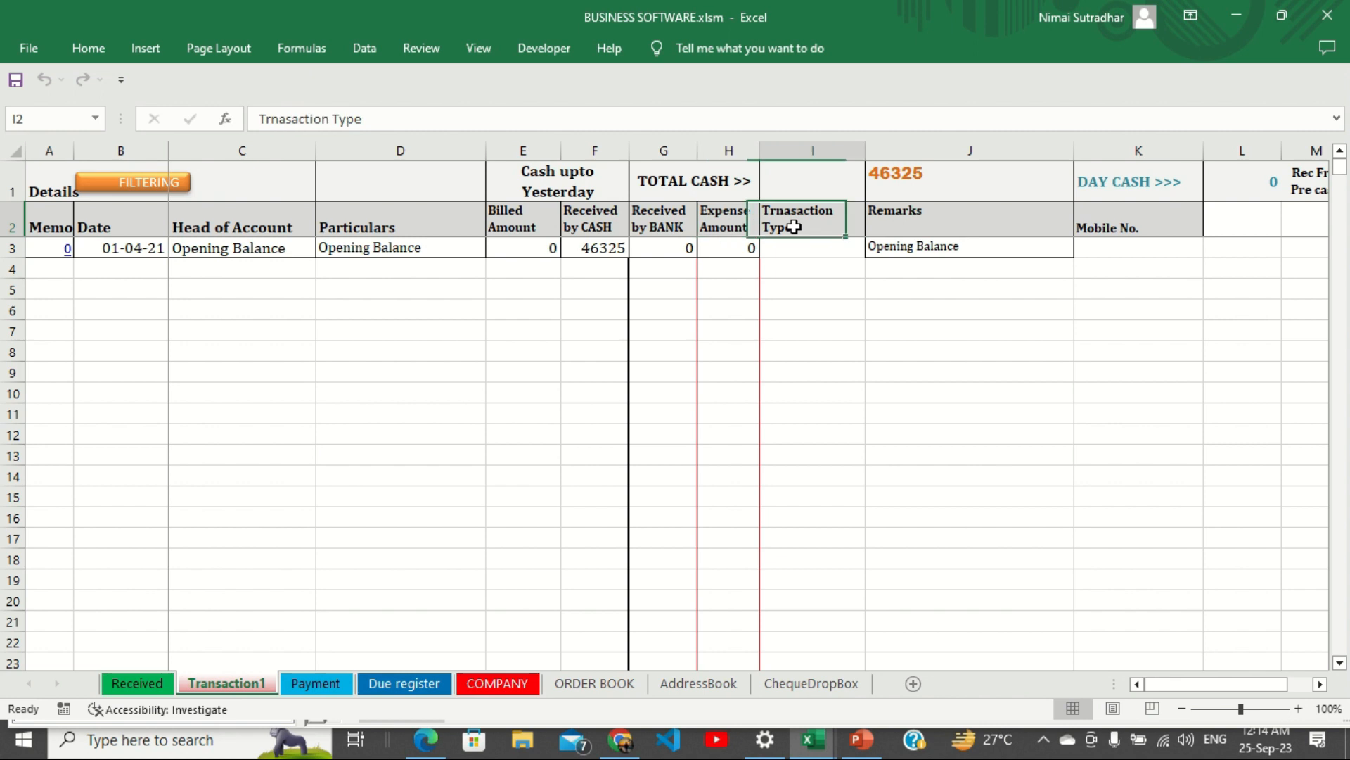
pyautogui.click(795, 311)
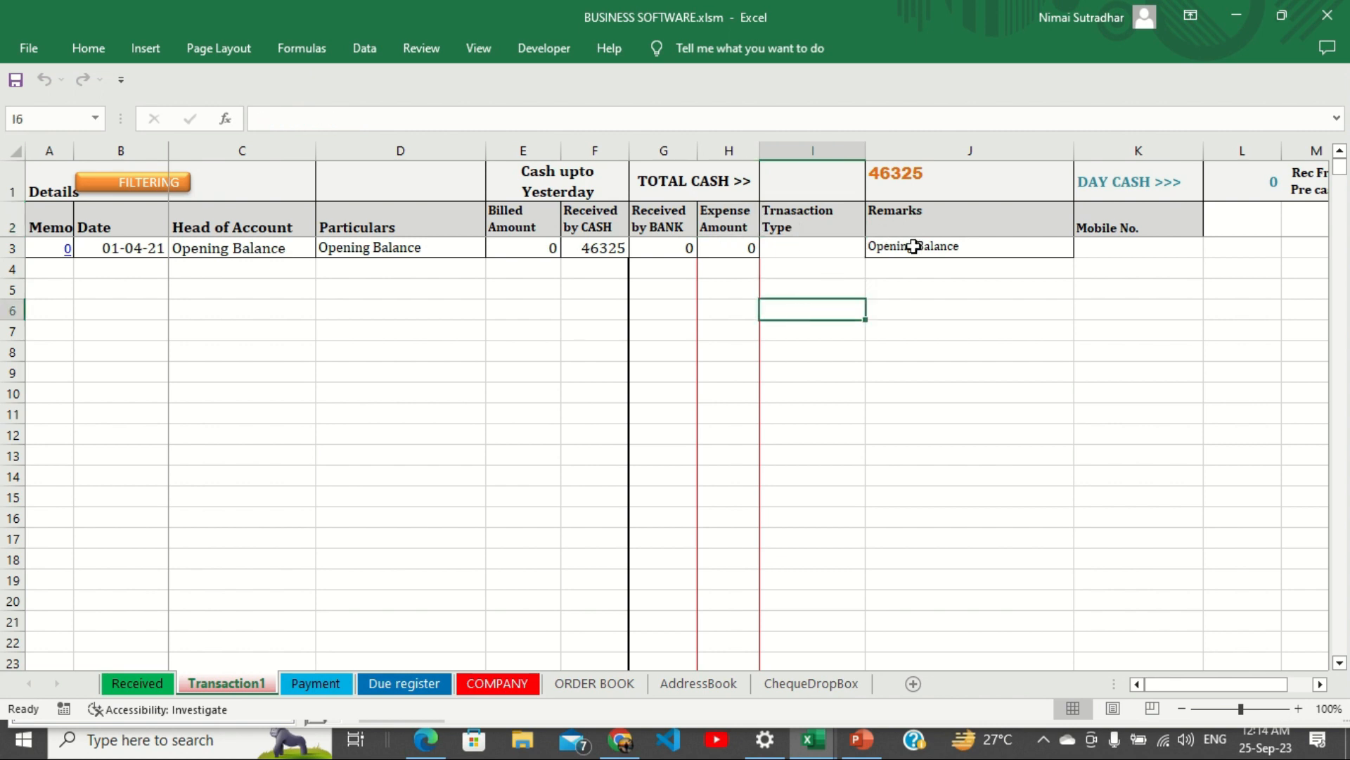
pyautogui.click(121, 683)
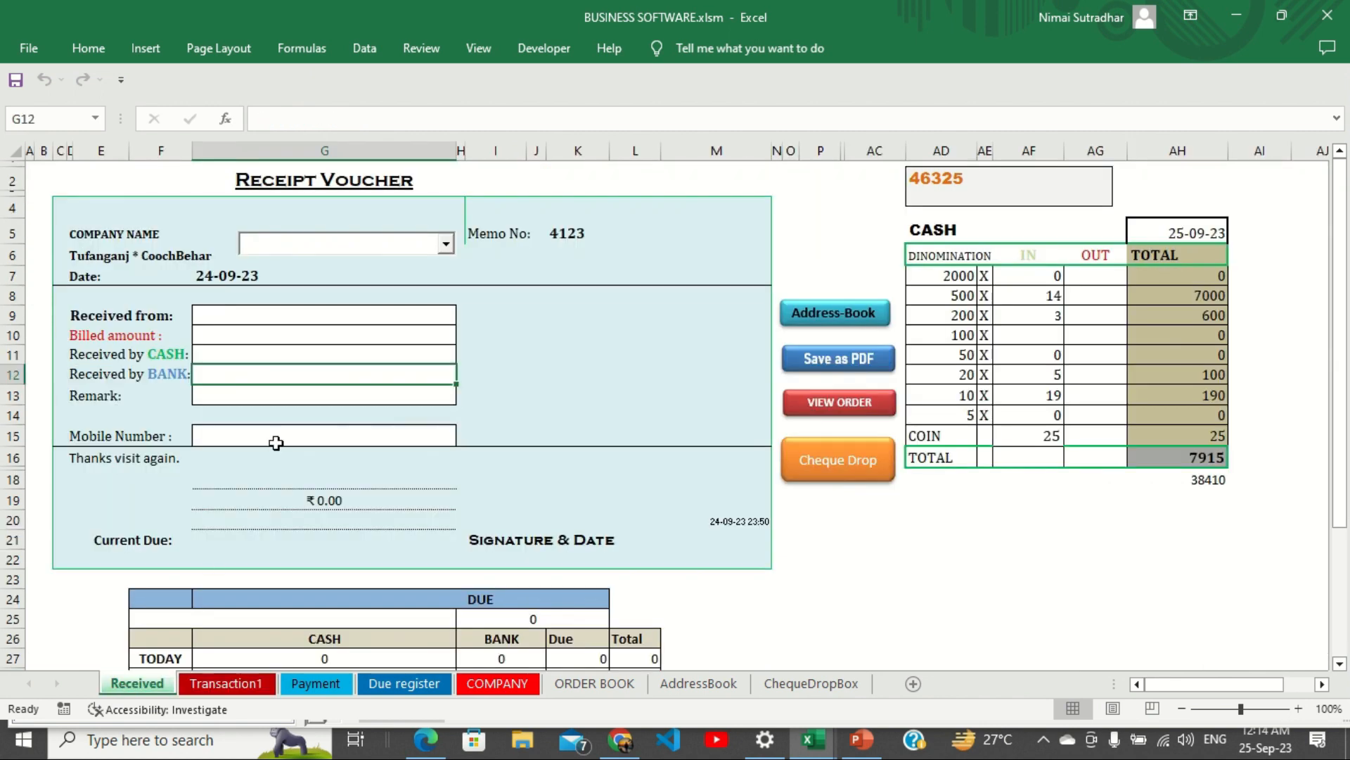
# Check the Transaction1 Opening Balance and Mobile No. entries, then open the AddressBook form from the voucher.
pyautogui.click(253, 399)
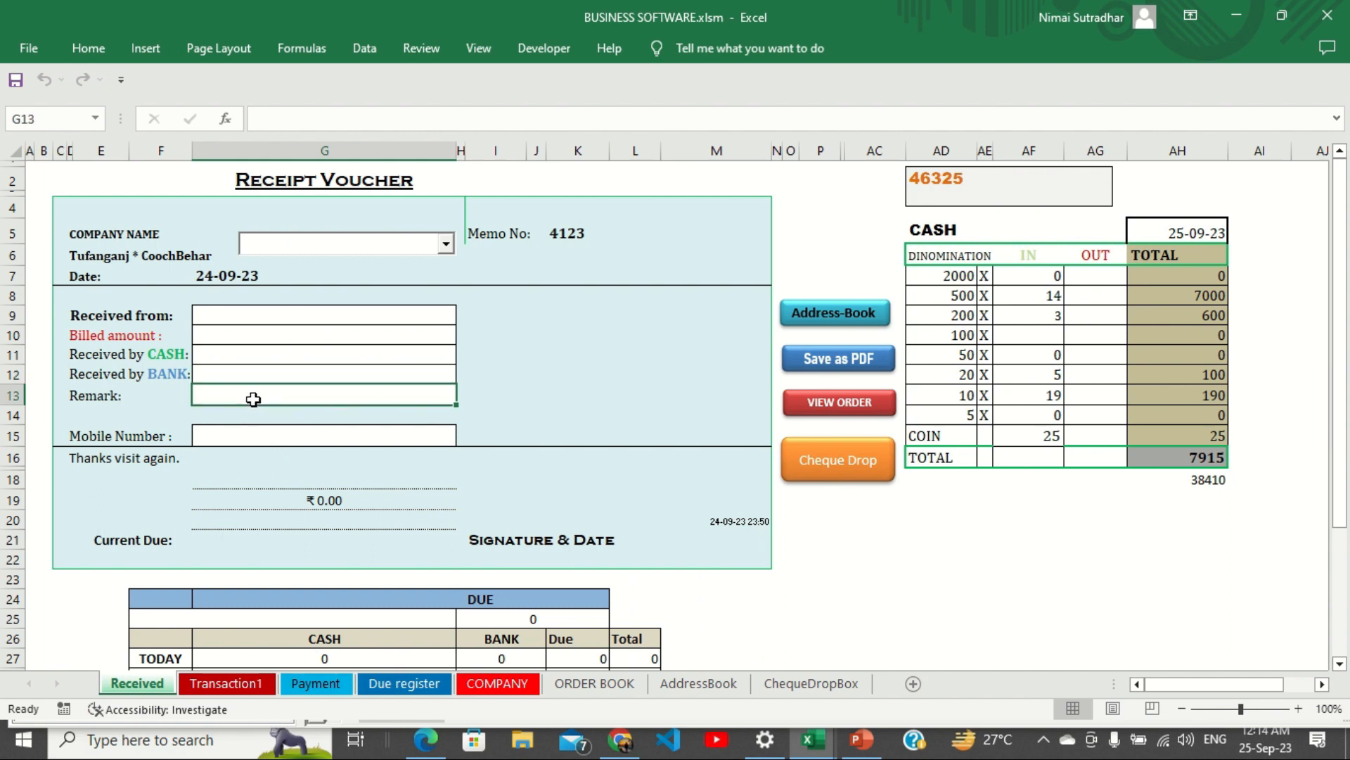
pyautogui.click(234, 685)
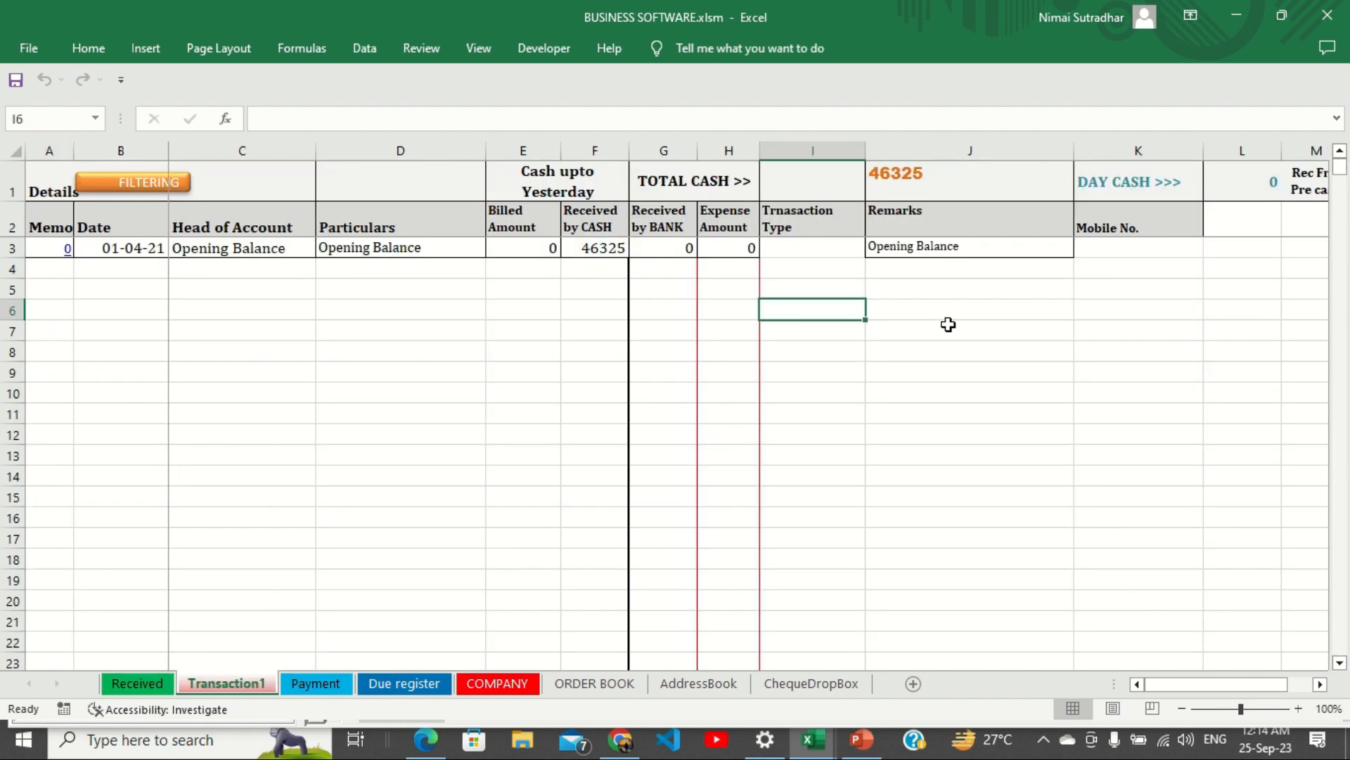
pyautogui.click(928, 257)
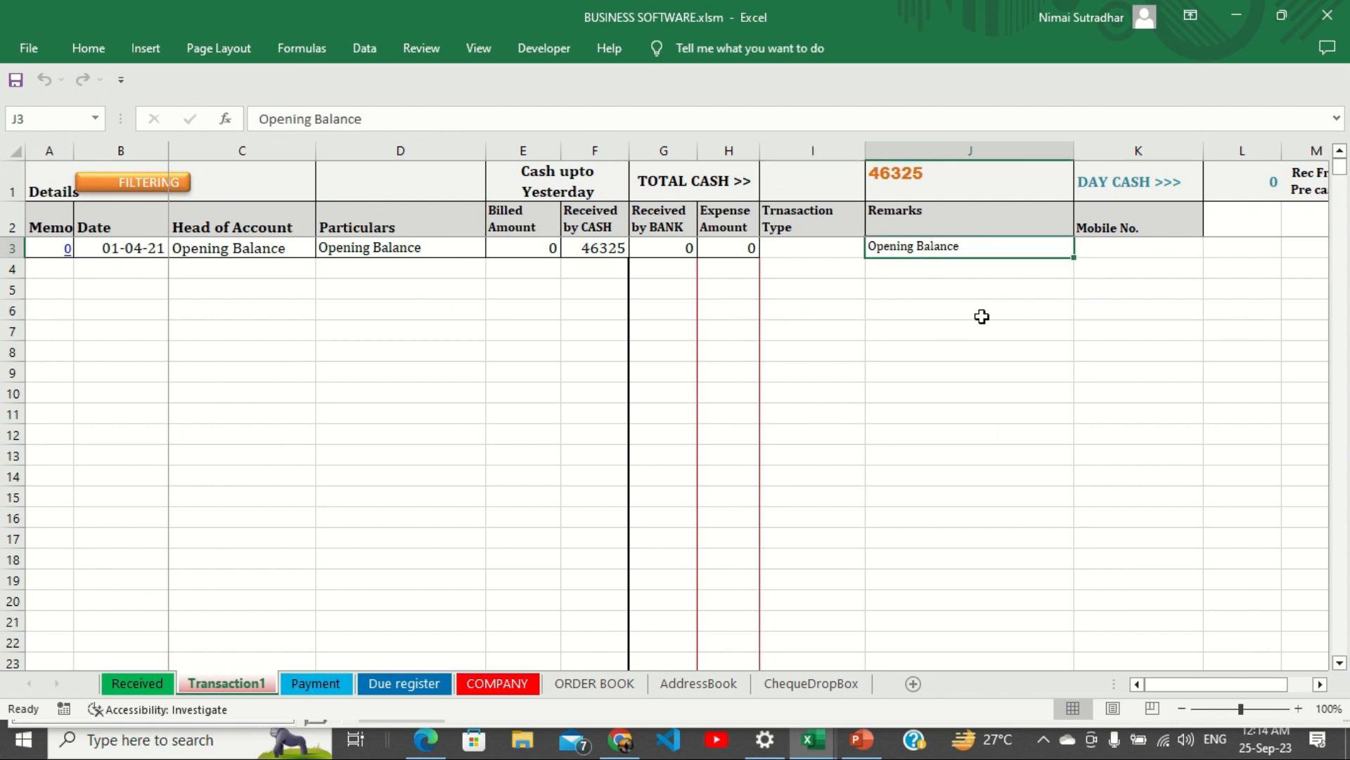
pyautogui.click(1123, 251)
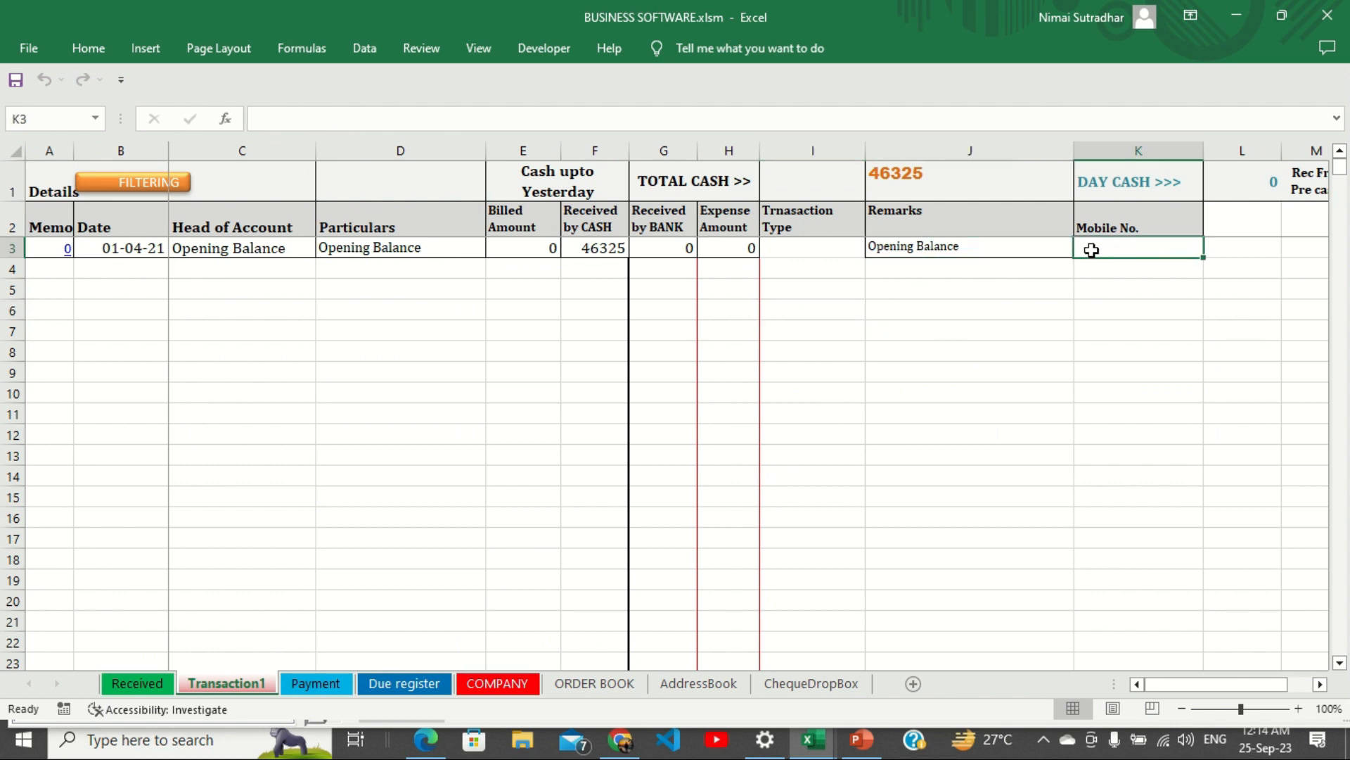
pyautogui.click(137, 688)
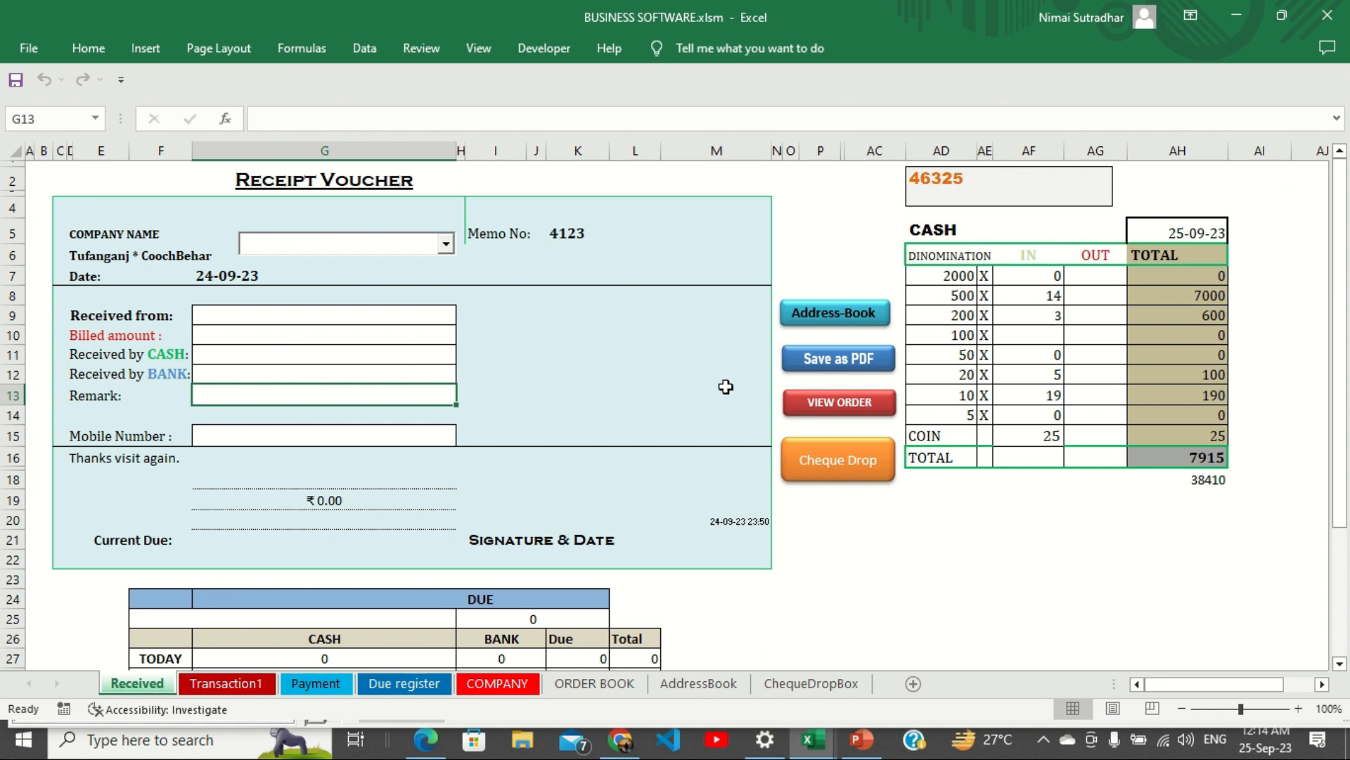
pyautogui.click(834, 315)
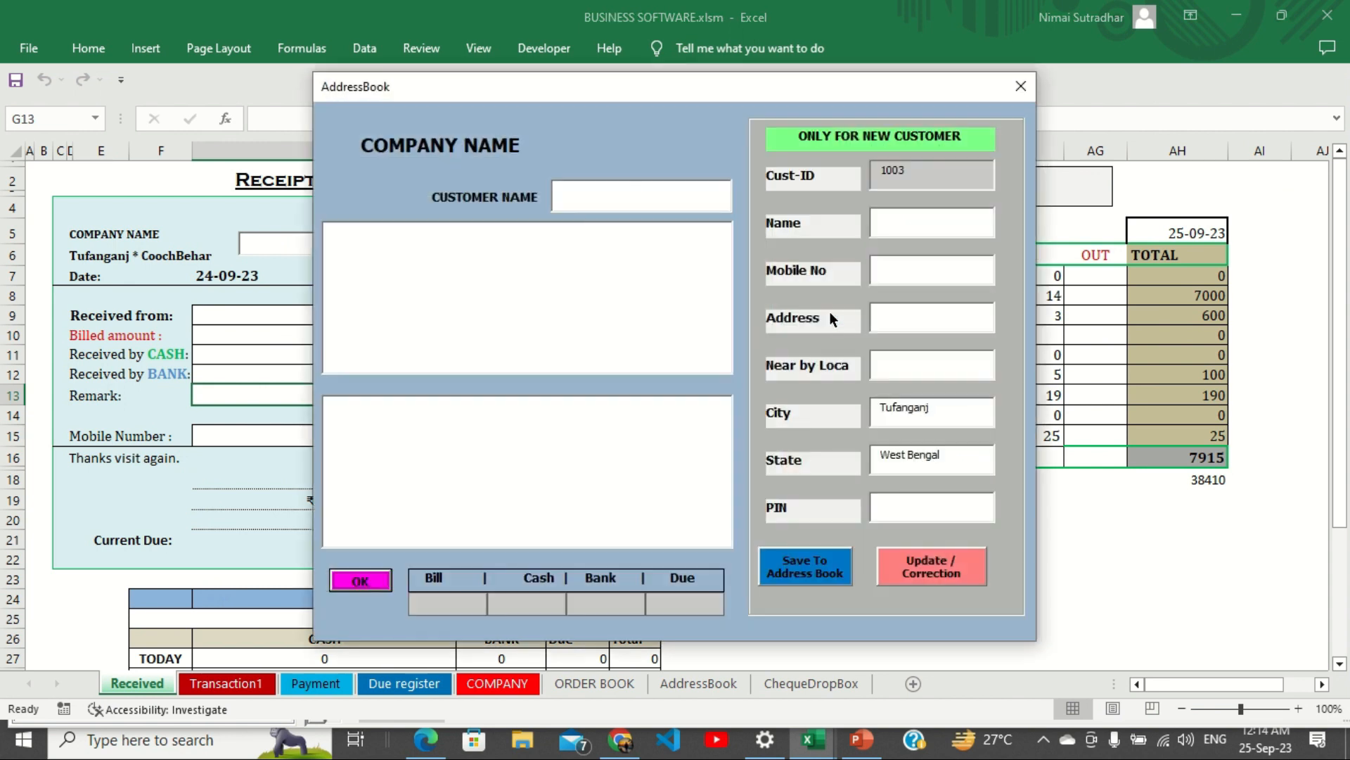
# Enter the new customer's name, mobile number, address, nearby location and PIN, and save to the address book.
pyautogui.click(901, 233)
pyautogui.press('Tab')
pyautogui.write('12365280')
pyautogui.press('Tab')
pyautogui.write('KALIBARI')
pyautogui.press('Tab')
pyautogui.write('school')
pyautogui.press('Tab')
pyautogui.click(905, 514)
pyautogui.write('0')
pyautogui.click(803, 566)
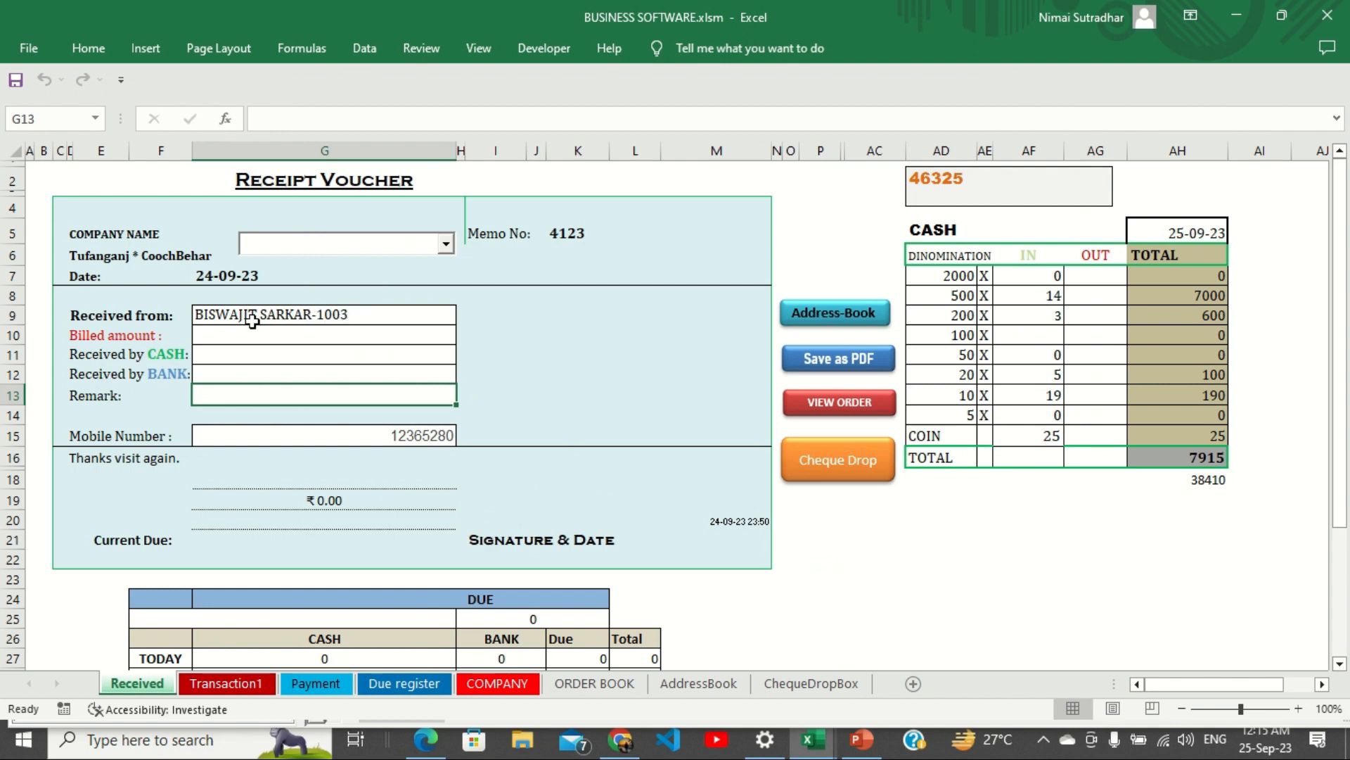
# Enter SELL as the company name and 20000 as the billed amount.
pyautogui.click(302, 241)
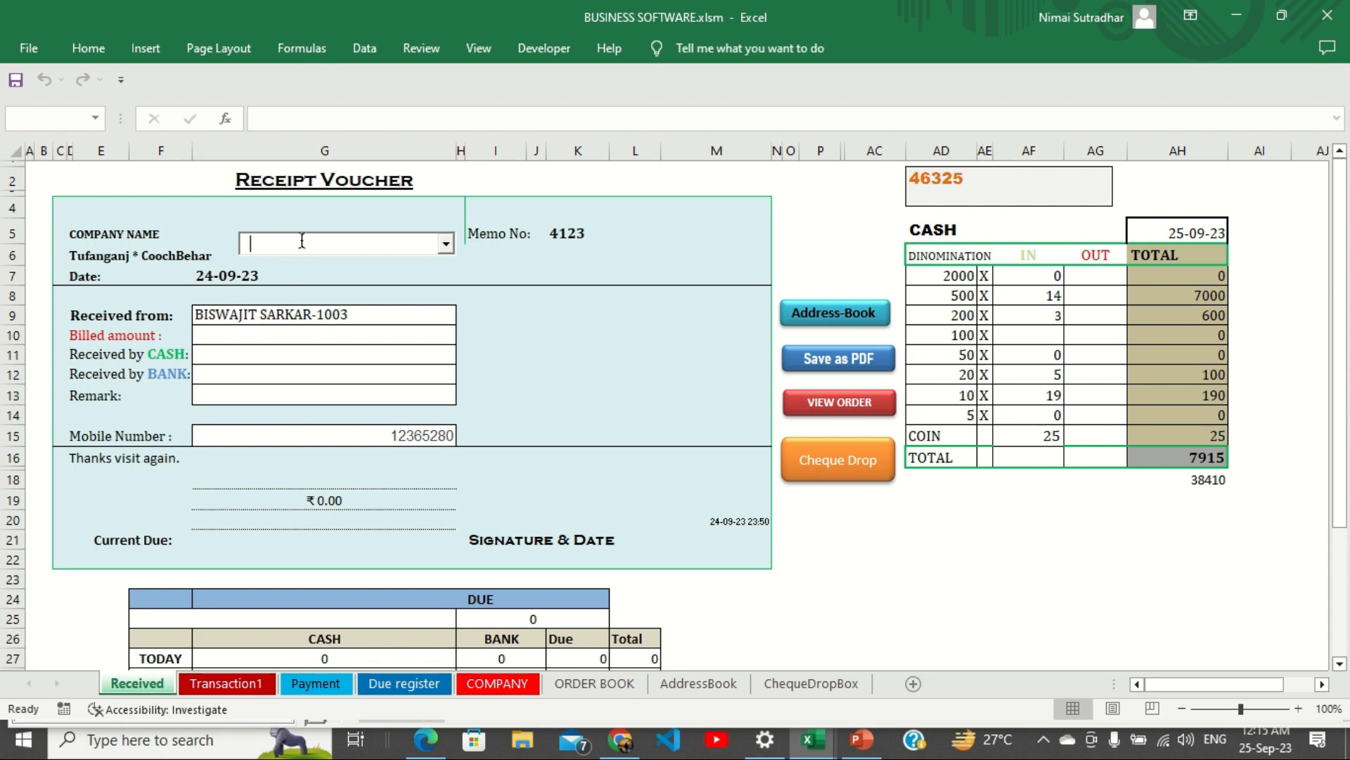
pyautogui.write('SELL')
pyautogui.click(314, 341)
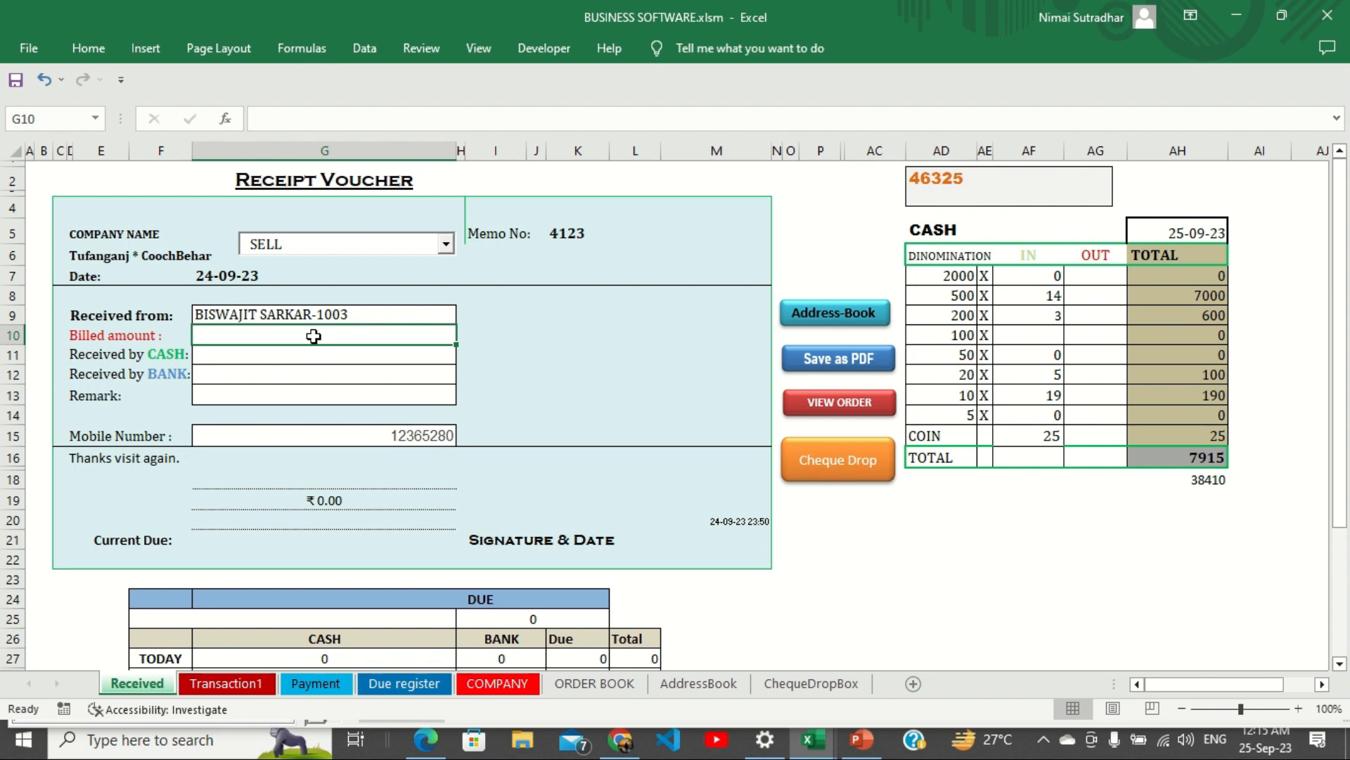
pyautogui.write('20000')
pyautogui.press('Return')
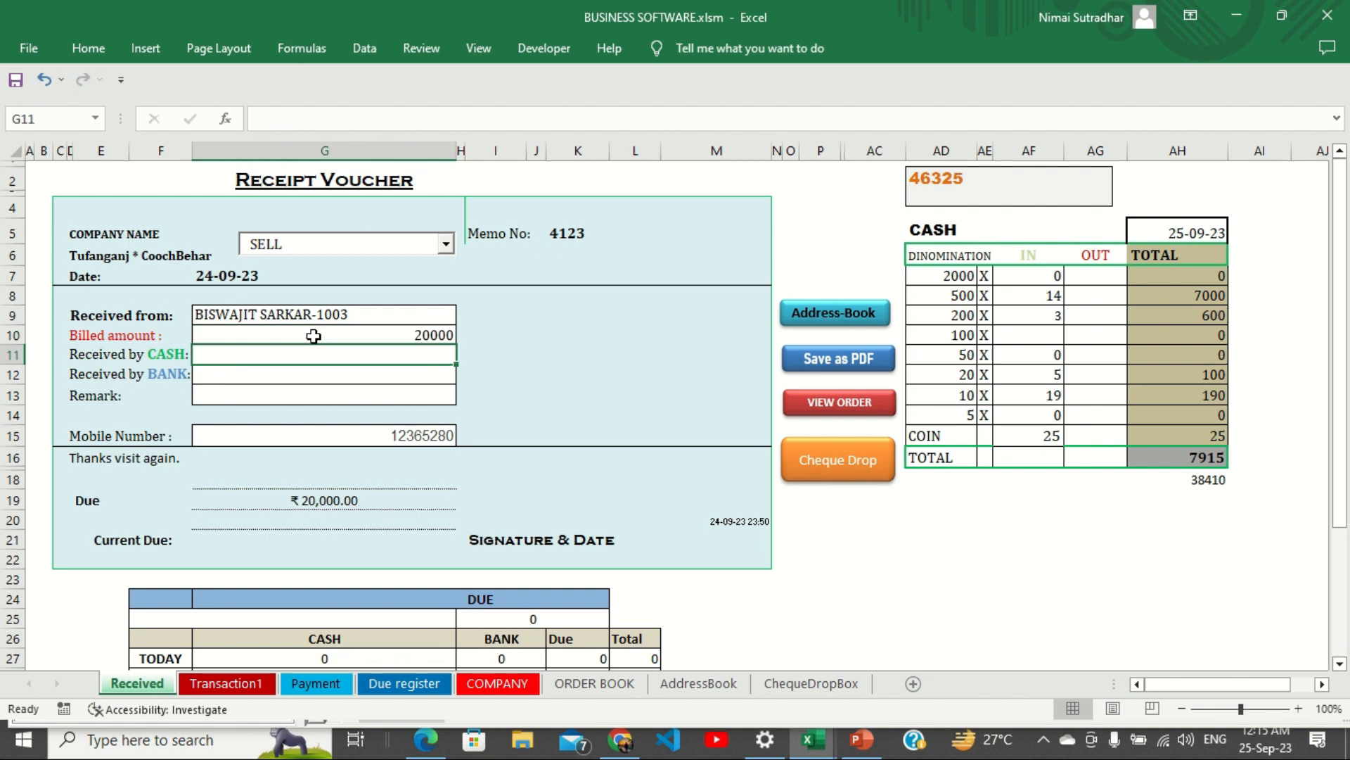
# Record 10000 received by cash and correct the bank amount from 1000 to 9000.
pyautogui.write('10000')
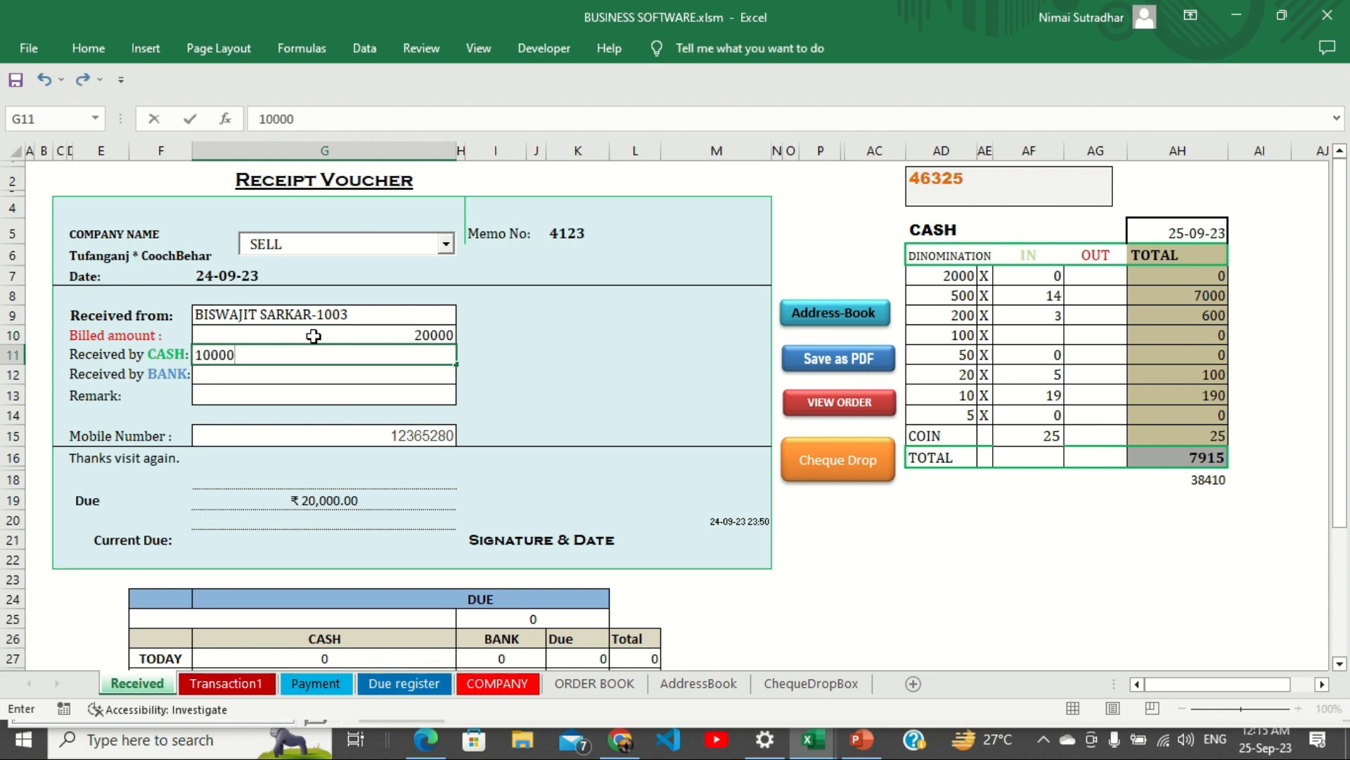
pyautogui.press('Return')
pyautogui.write('1000')
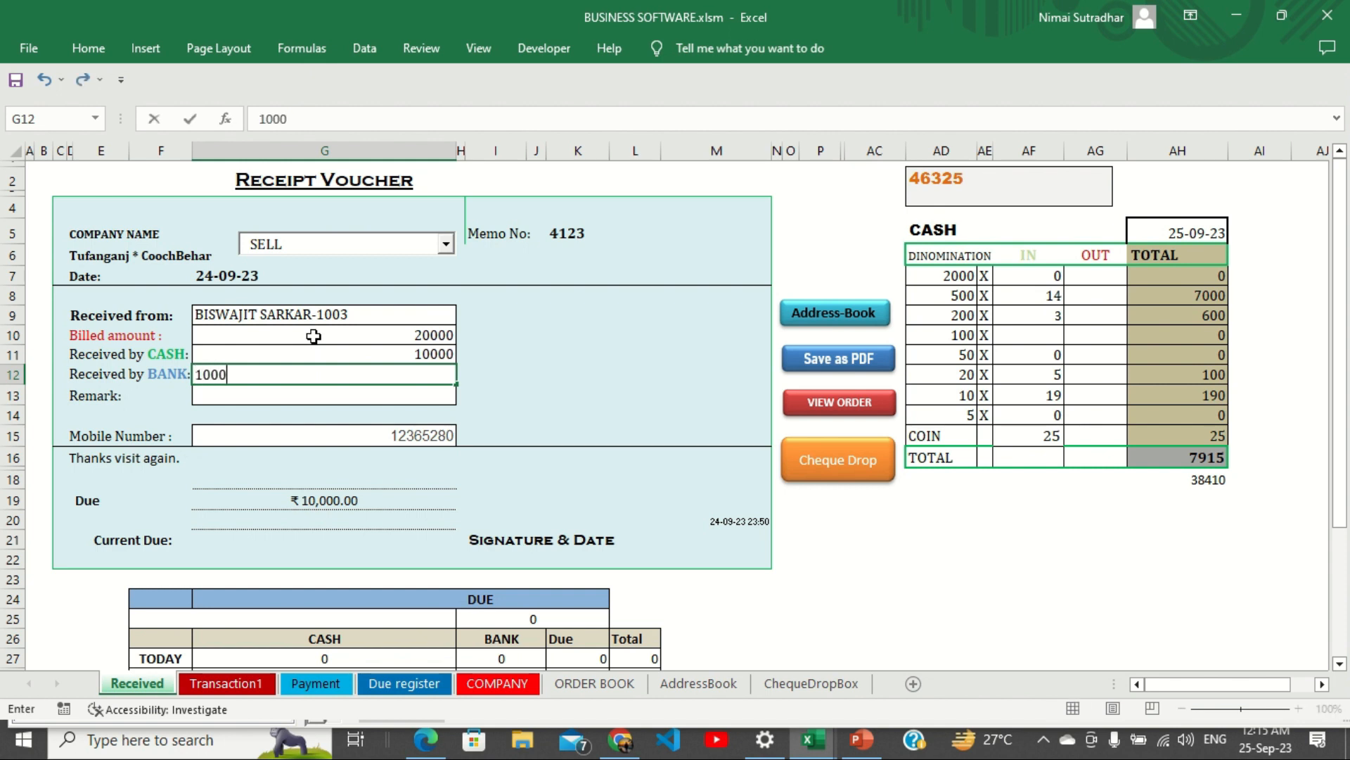
pyautogui.press('BackSpace')
pyautogui.press('BackSpace')
pyautogui.press('BackSpace')
pyautogui.press('BackSpace')
pyautogui.write('9000')
pyautogui.press('Return')
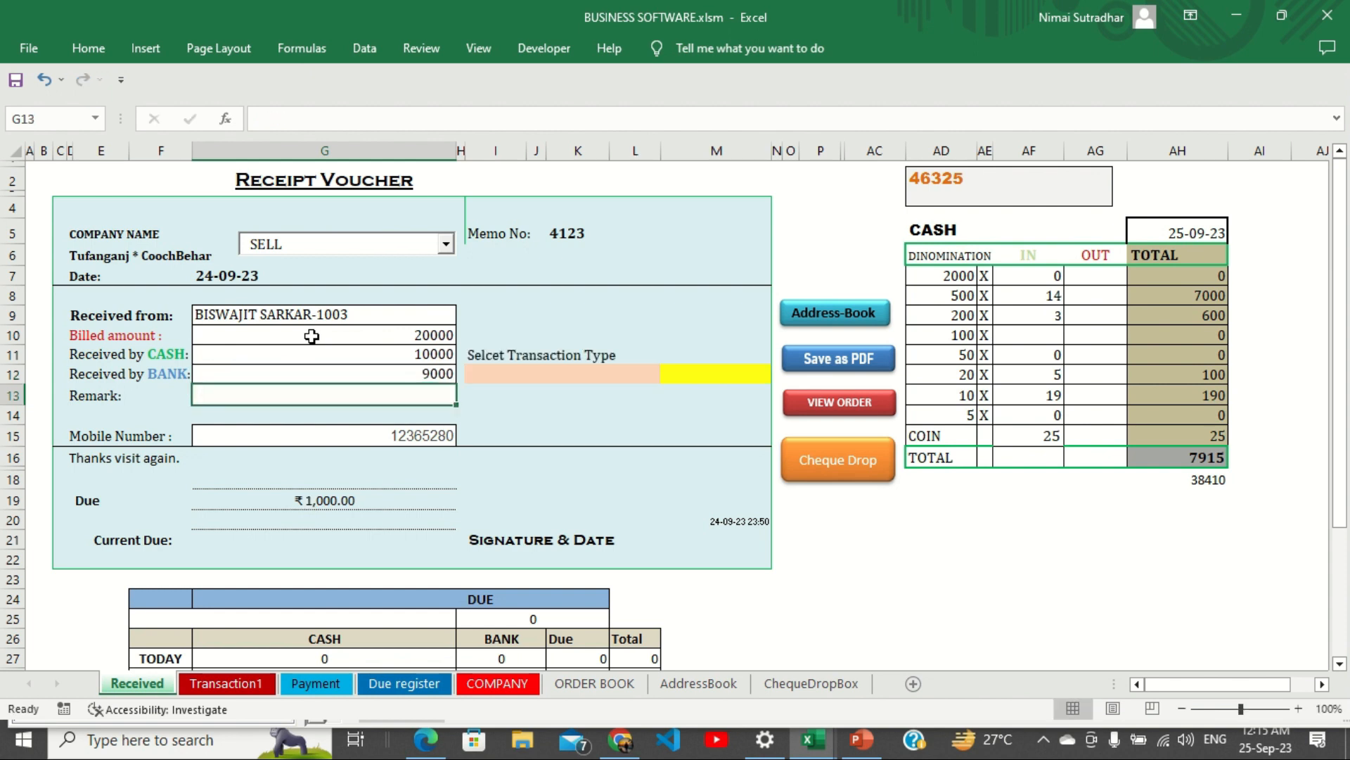
pyautogui.click(398, 372)
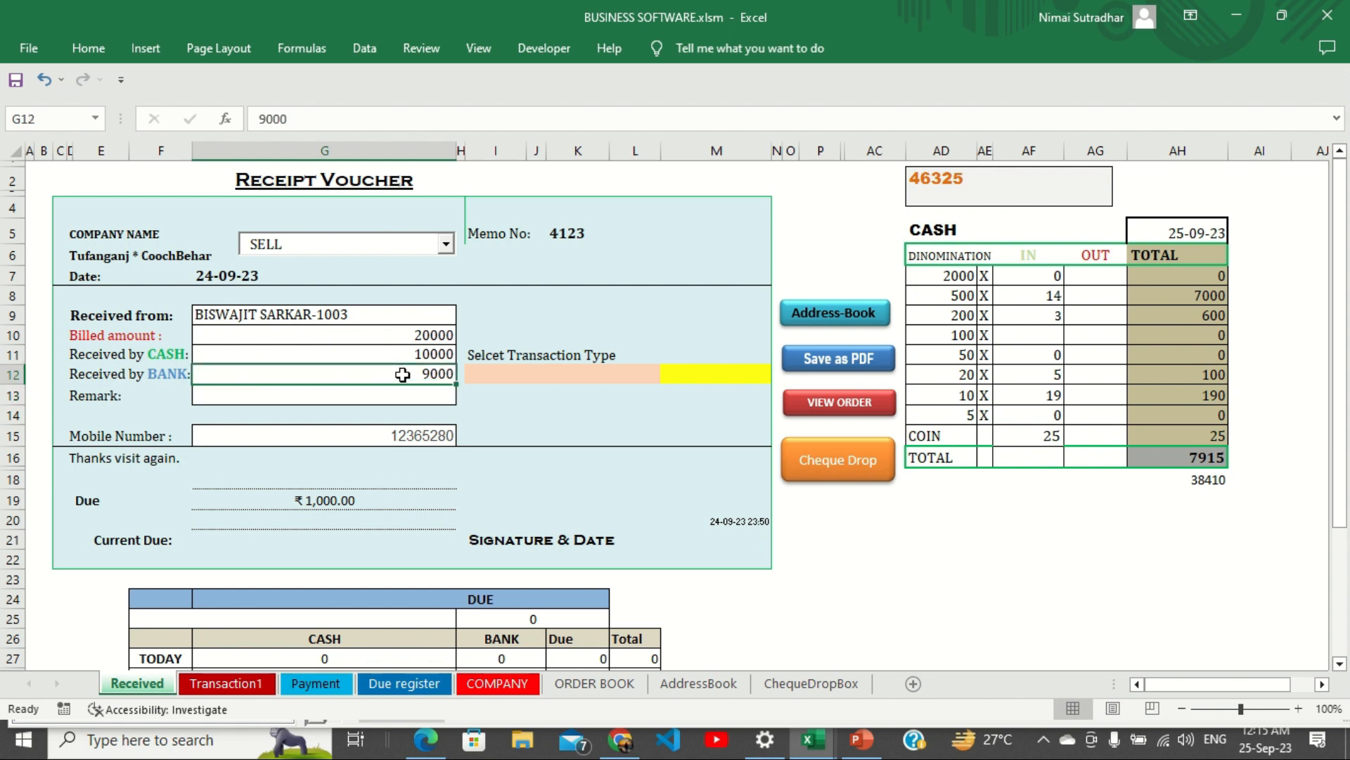
pyautogui.click(488, 375)
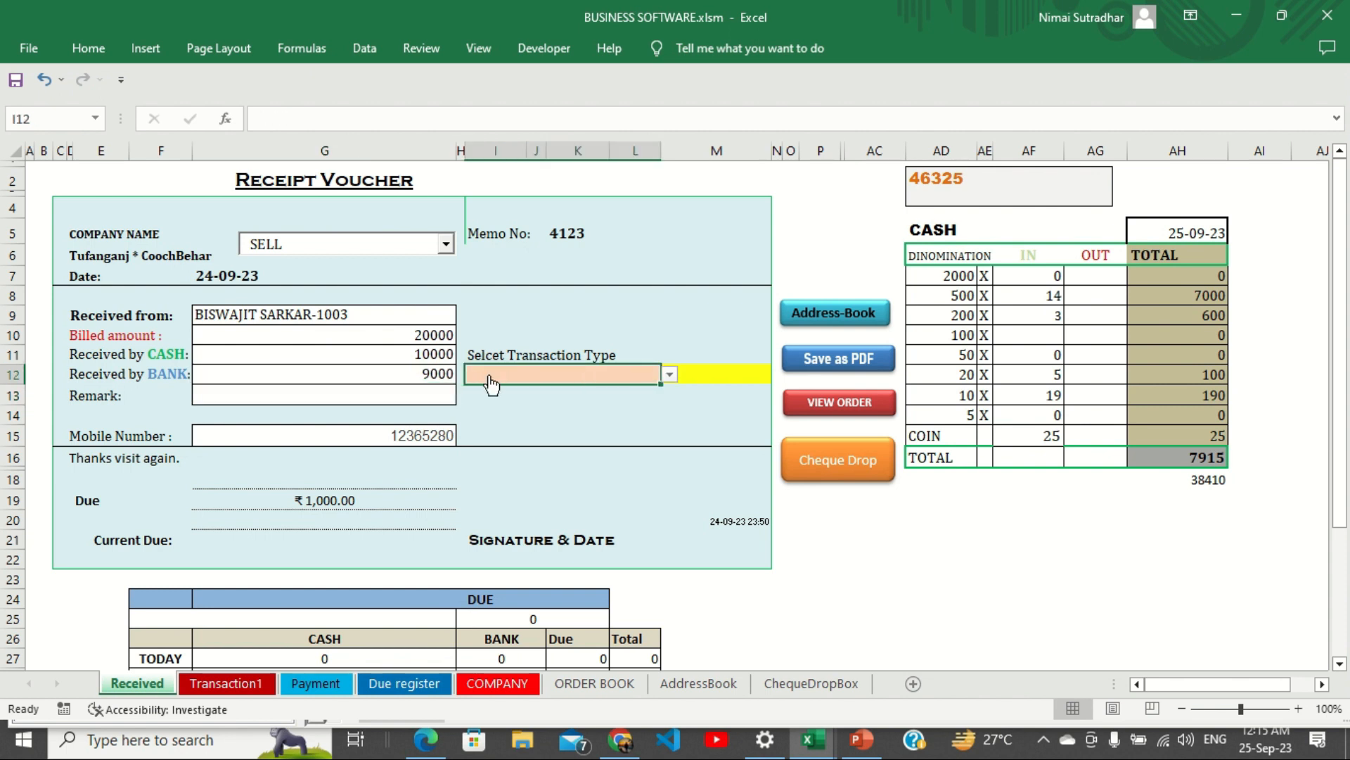
# Set the transaction type in I12 to POS from its dropdown.
pyautogui.click(668, 375)
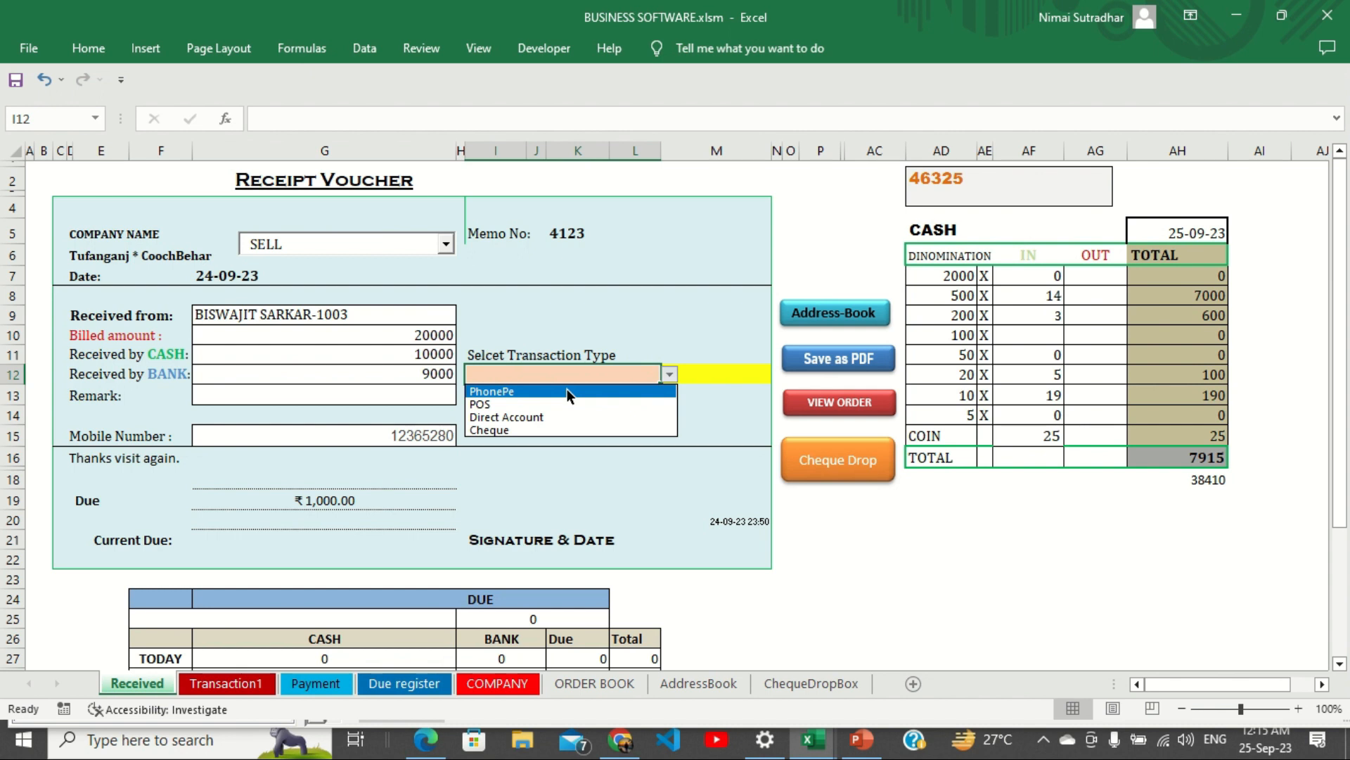
pyautogui.click(623, 370)
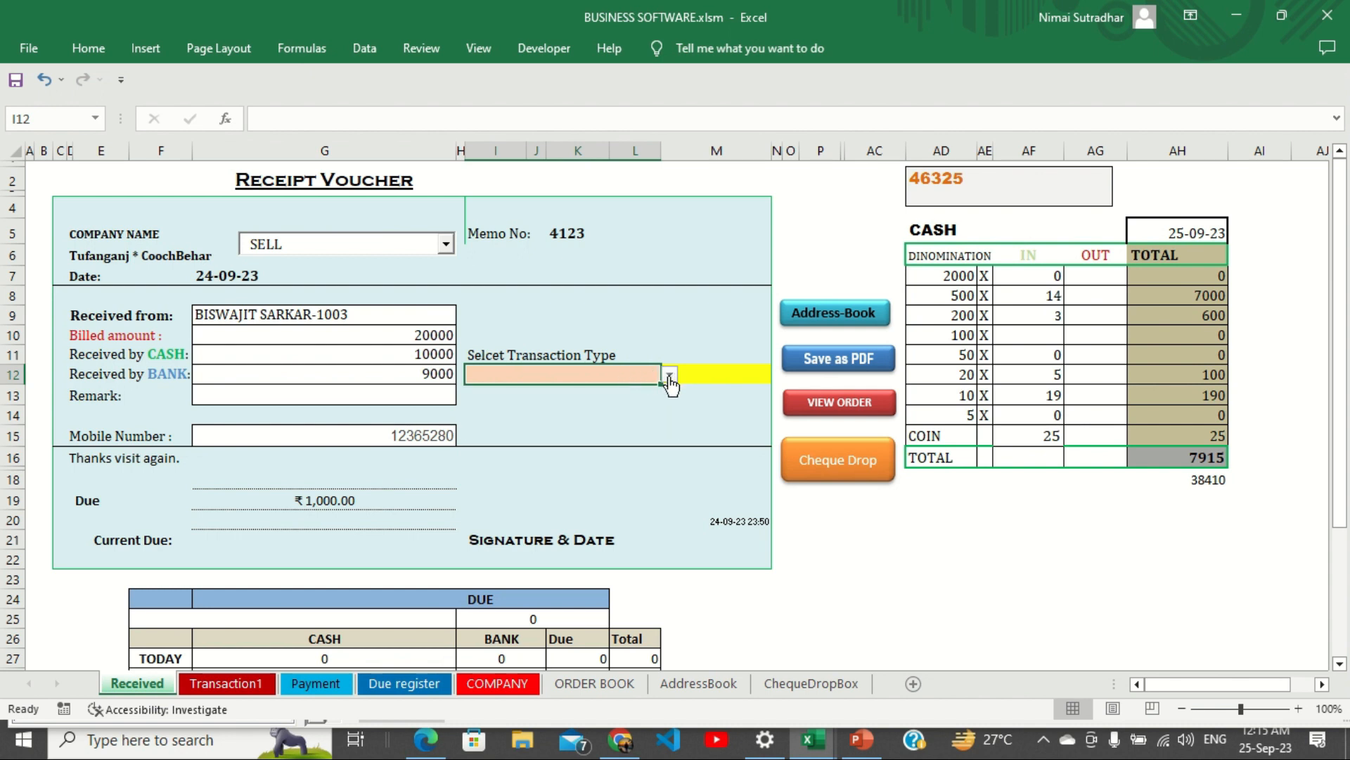
pyautogui.click(363, 49)
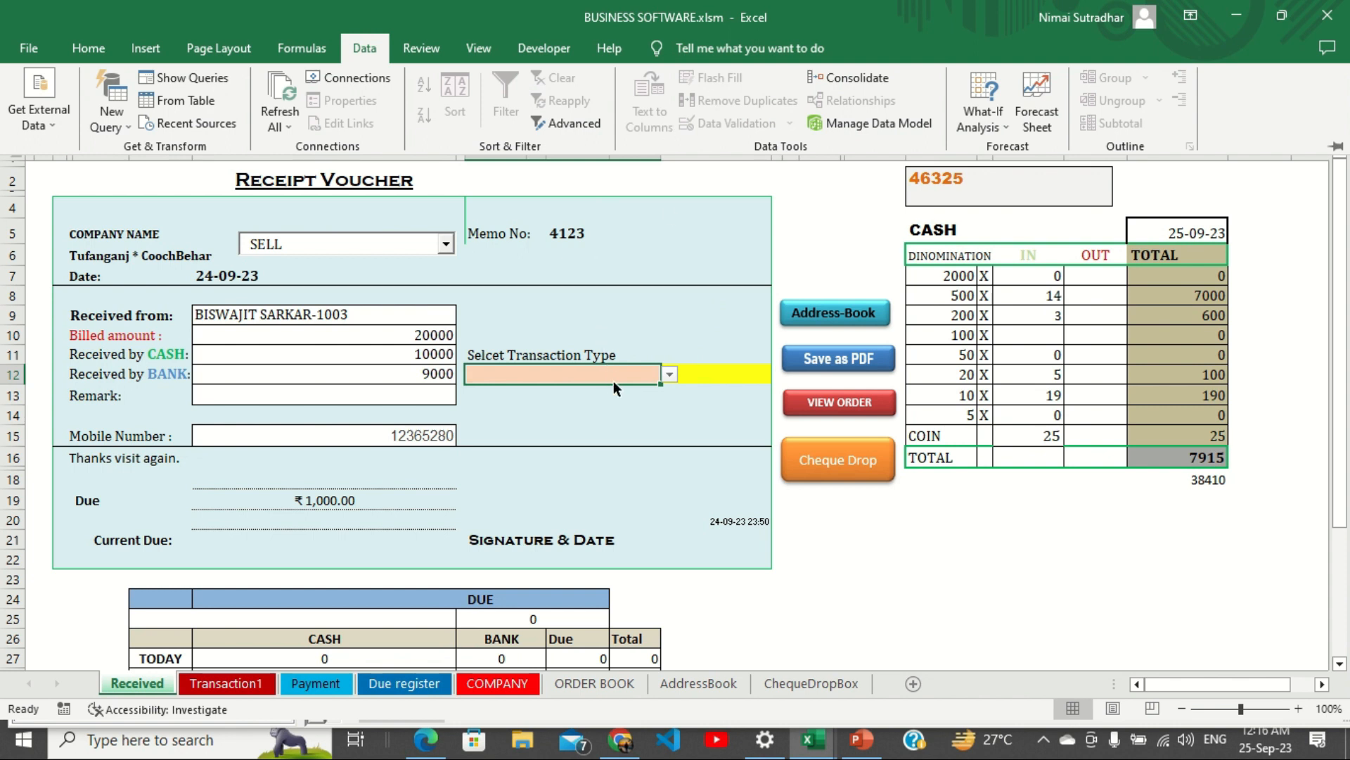
pyautogui.click(665, 373)
pyautogui.click(668, 374)
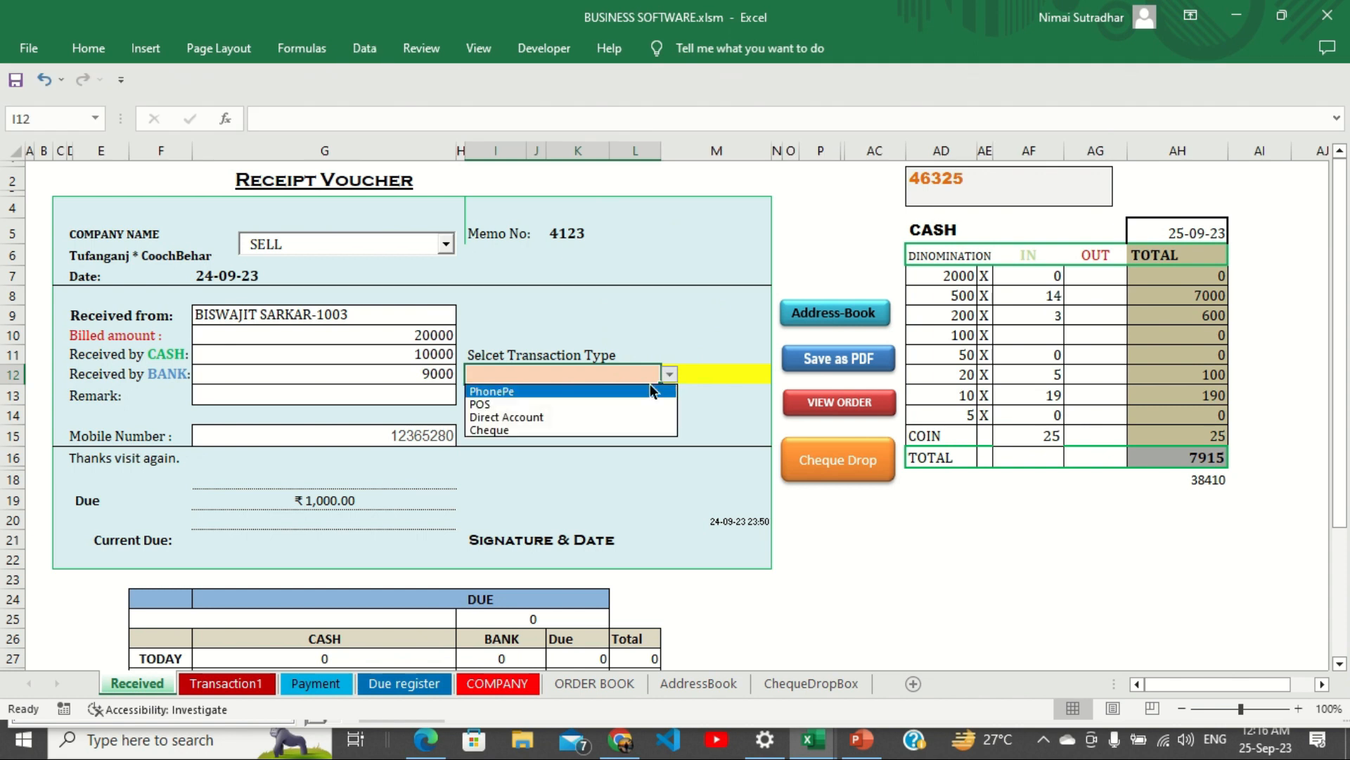
pyautogui.click(589, 402)
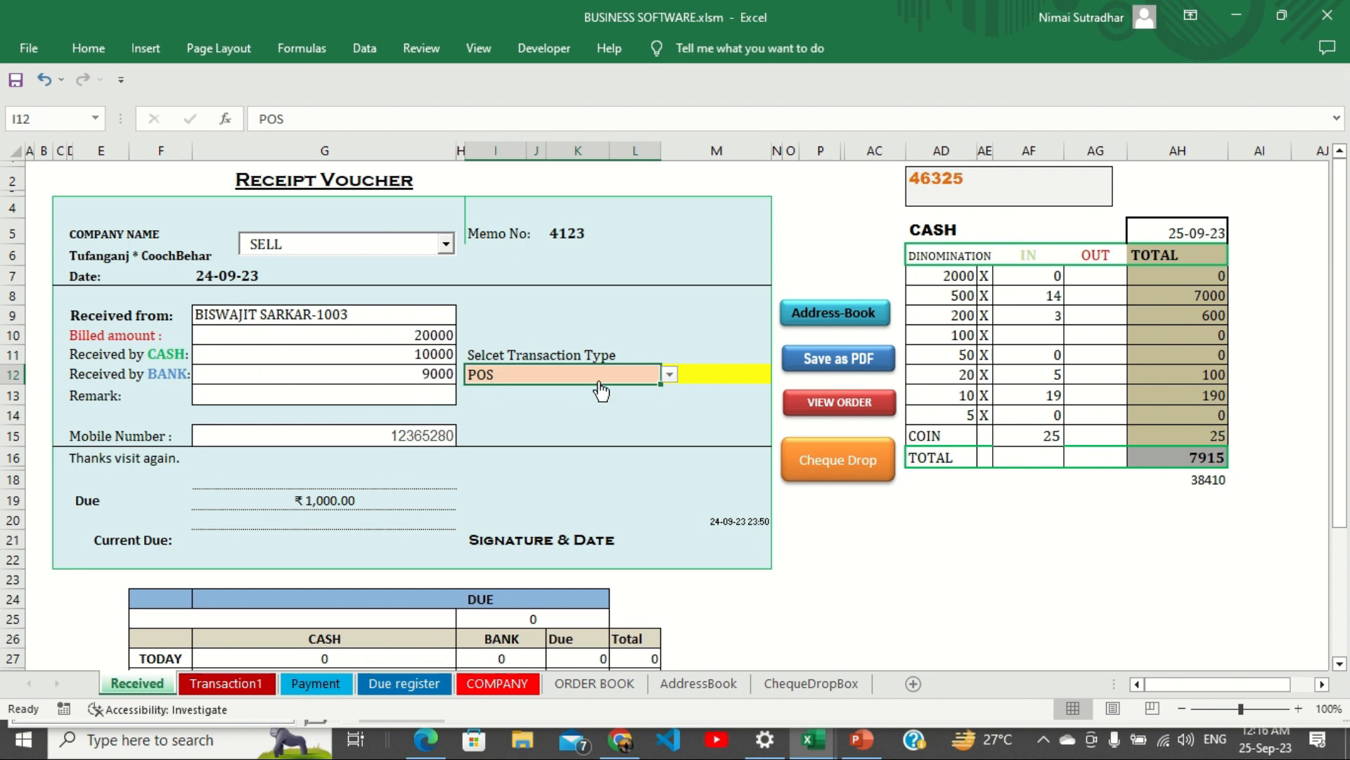
# Choose AXIS BANK as the receiving bank in M12.
pyautogui.click(694, 369)
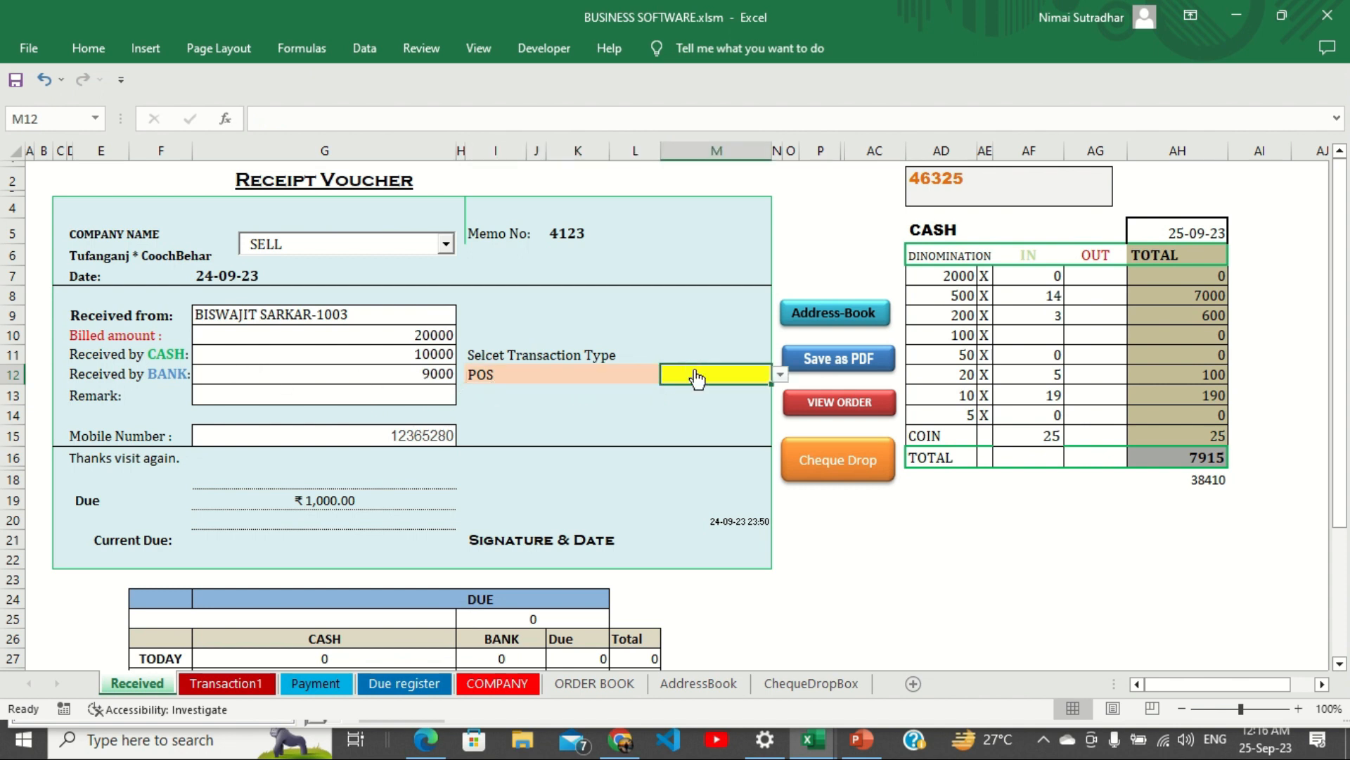
pyautogui.click(779, 378)
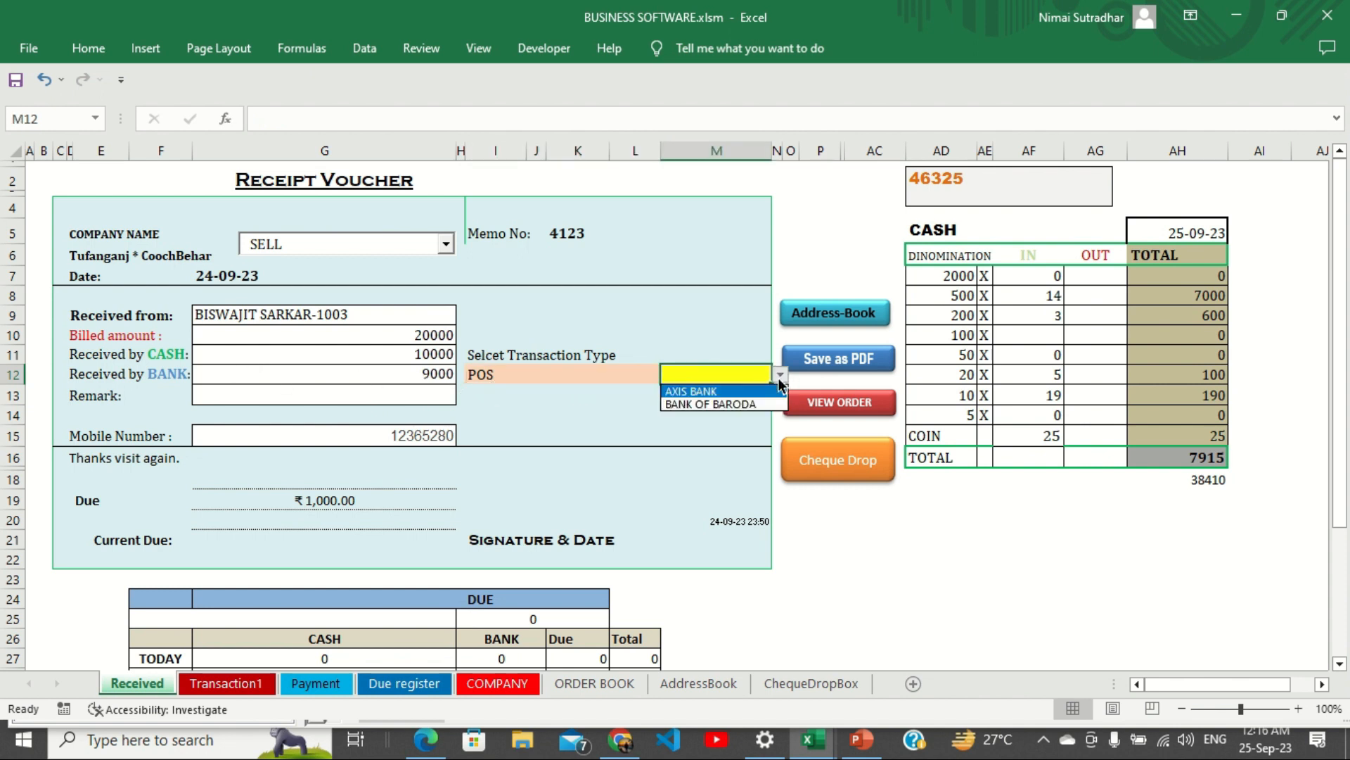
pyautogui.click(704, 392)
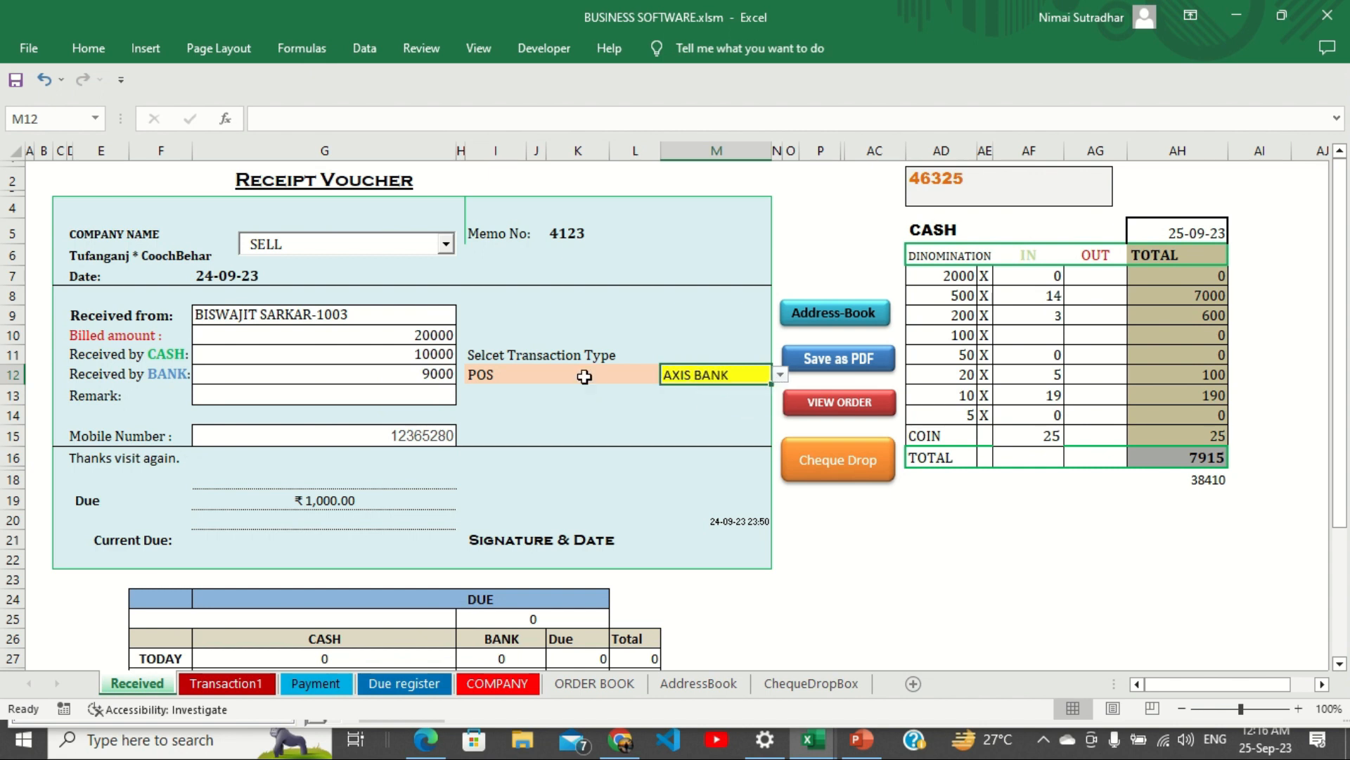
pyautogui.click(343, 394)
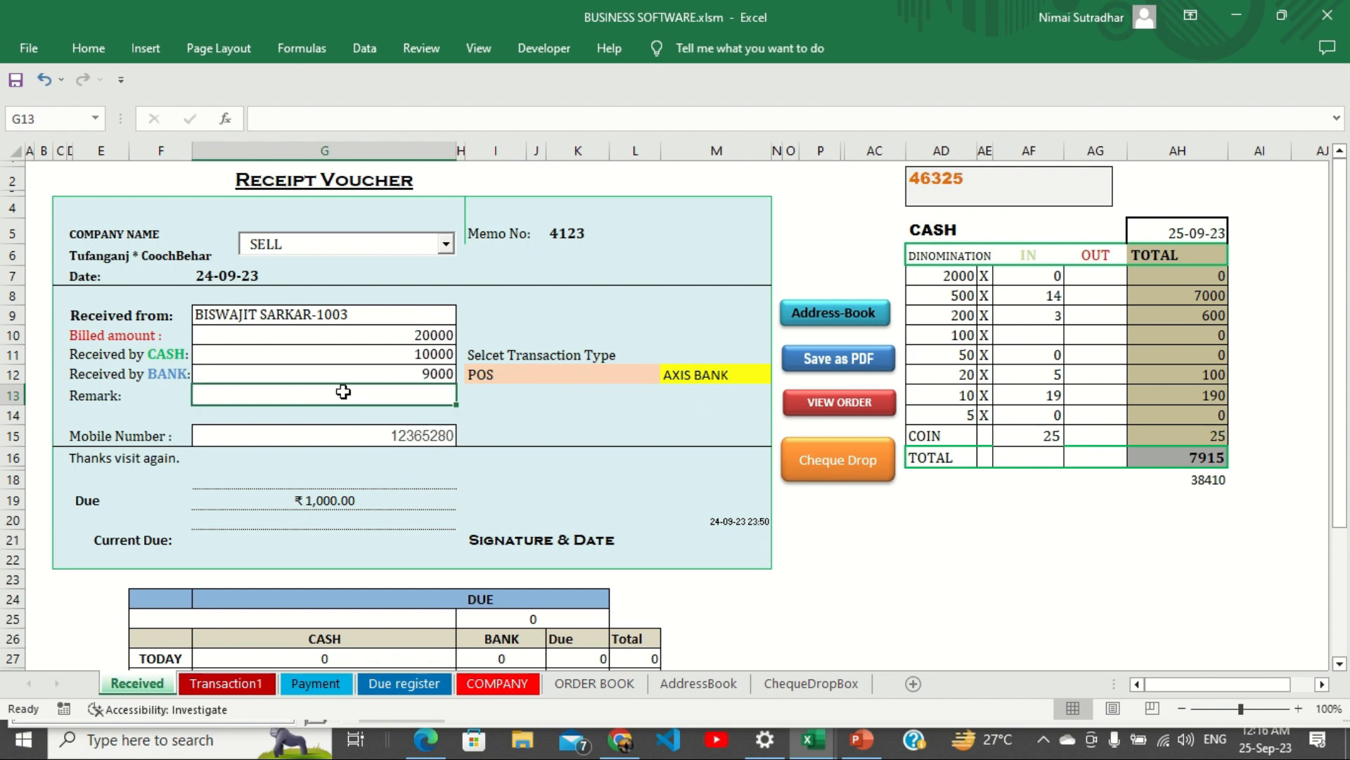
# Enter the remark 'Samsung RR1222XXX', check the cash and bank amounts, and run Save as PDF.
pyautogui.write('S')
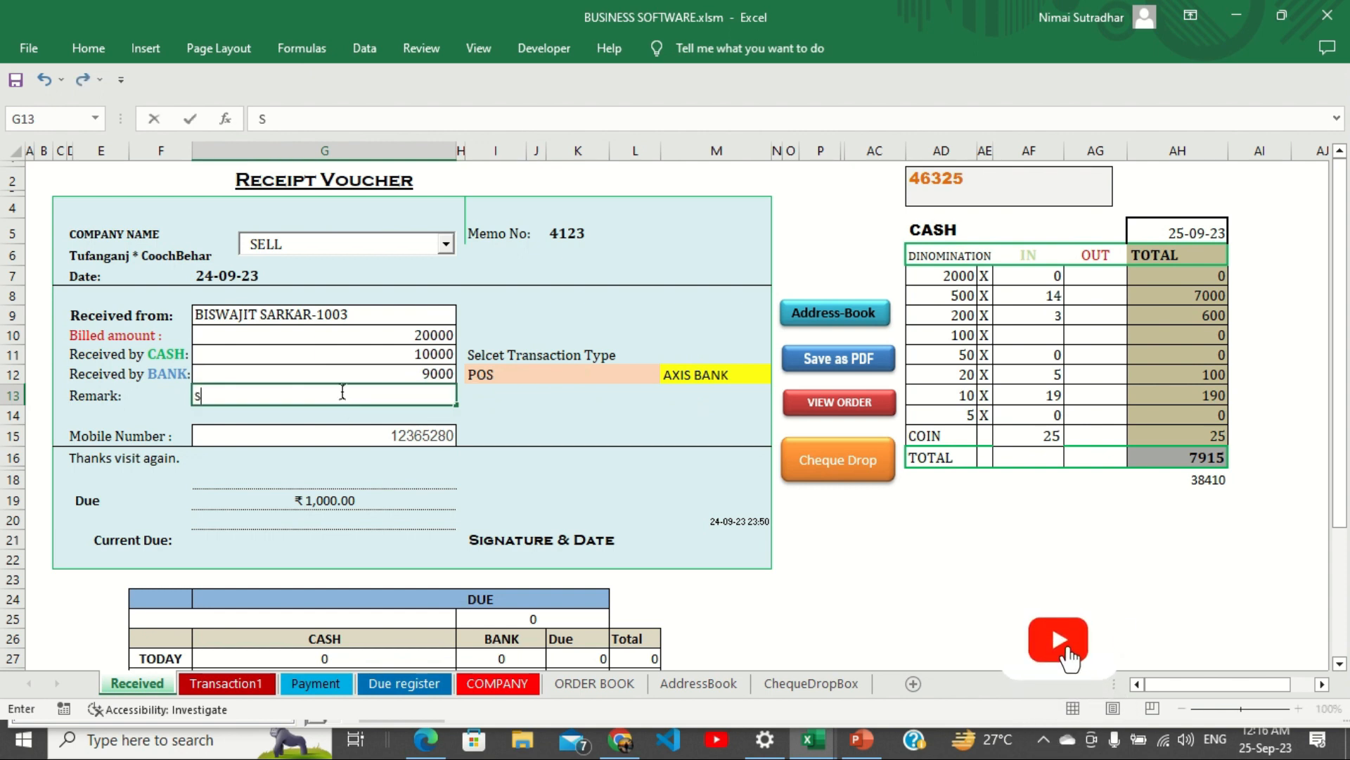
pyautogui.write('amsung ')
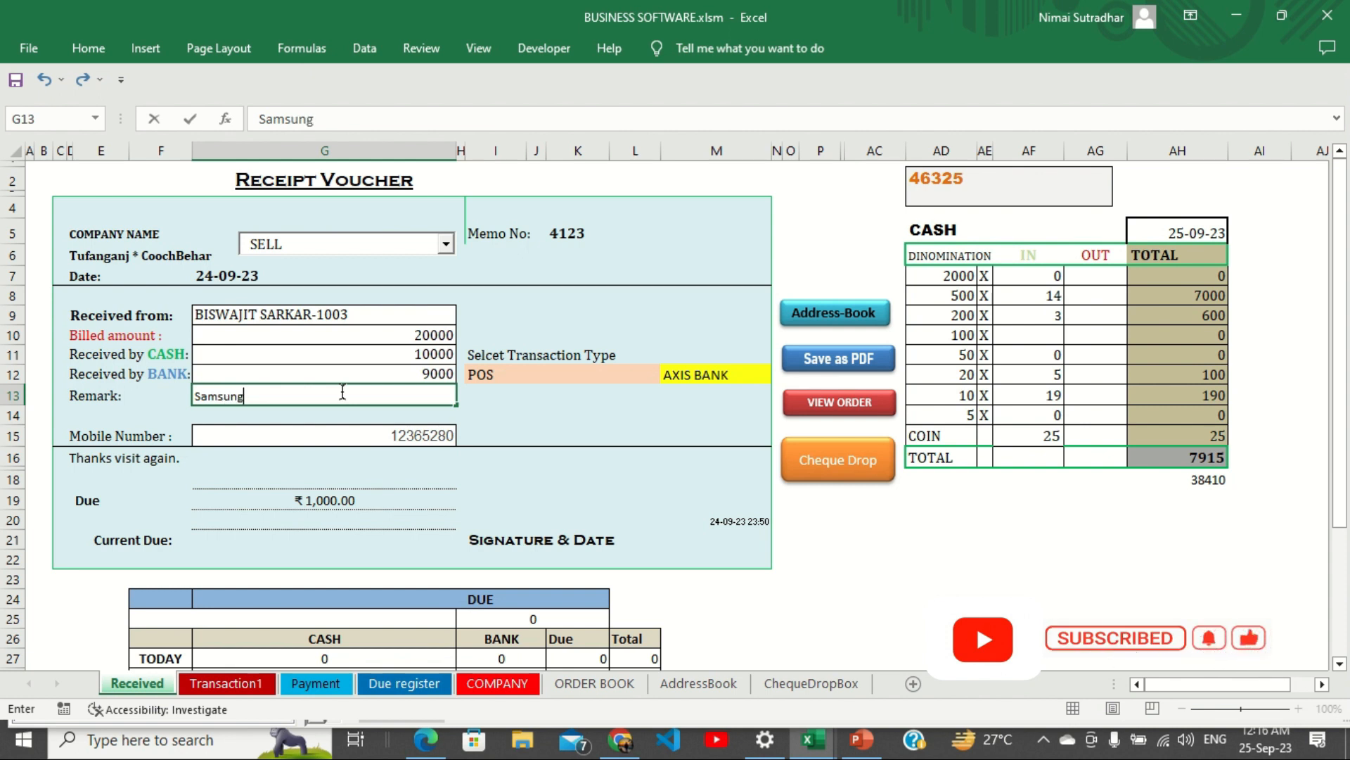
pyautogui.write('RR1222XXX')
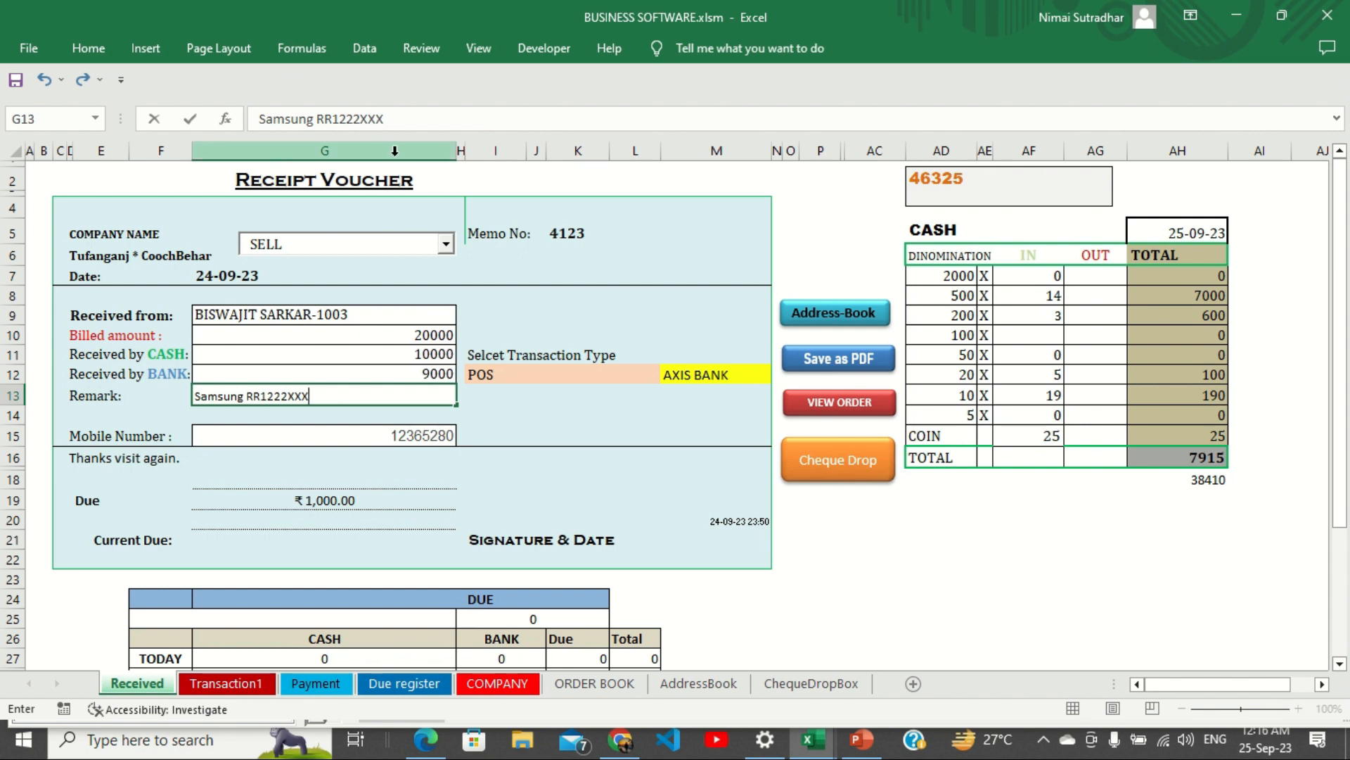
pyautogui.click(340, 343)
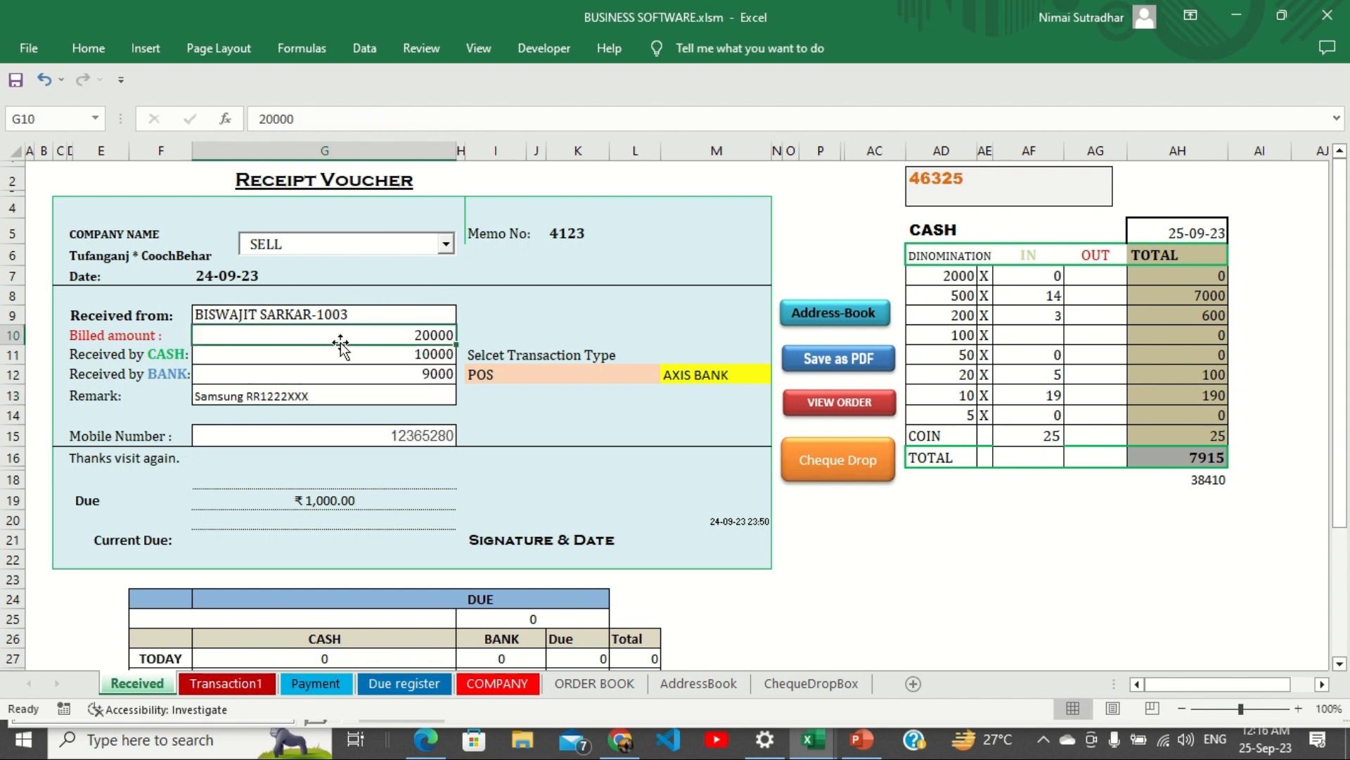
pyautogui.click(400, 357)
pyautogui.click(416, 376)
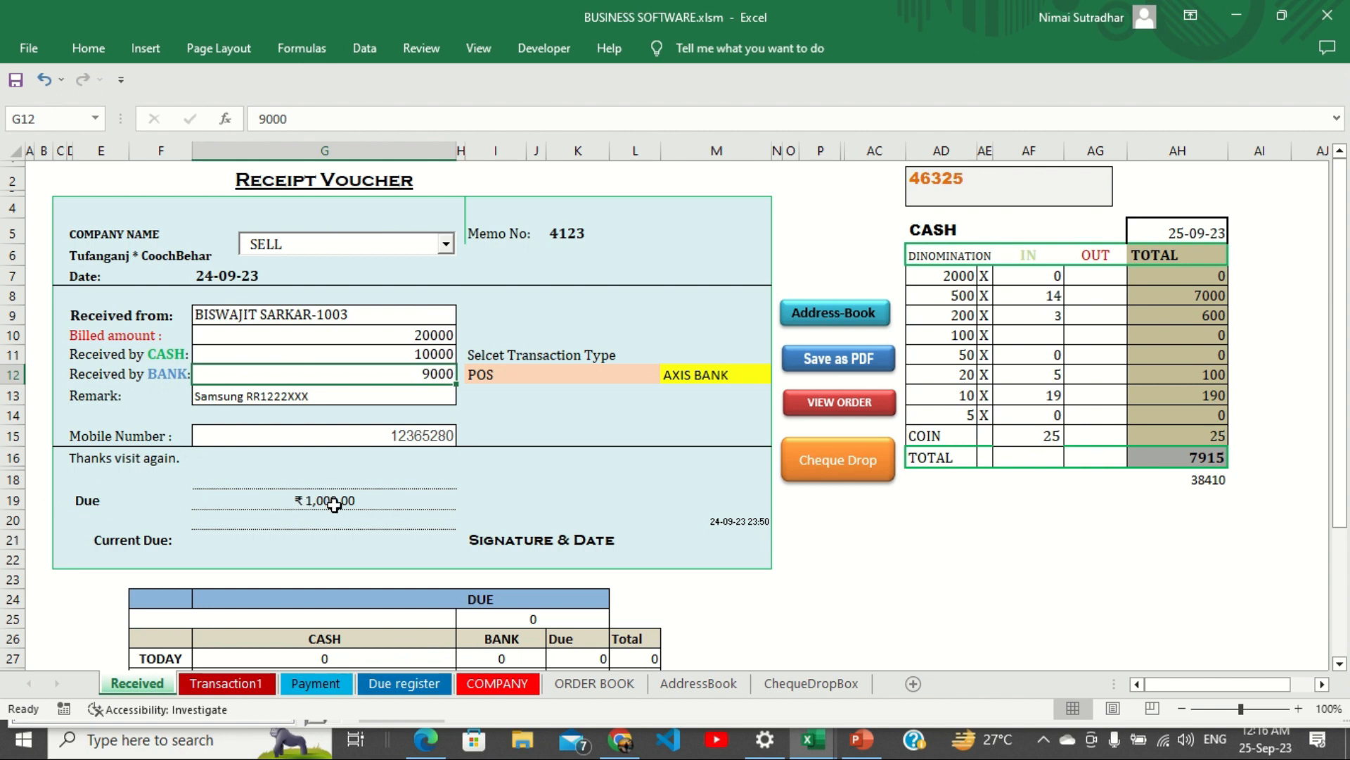
pyautogui.click(841, 365)
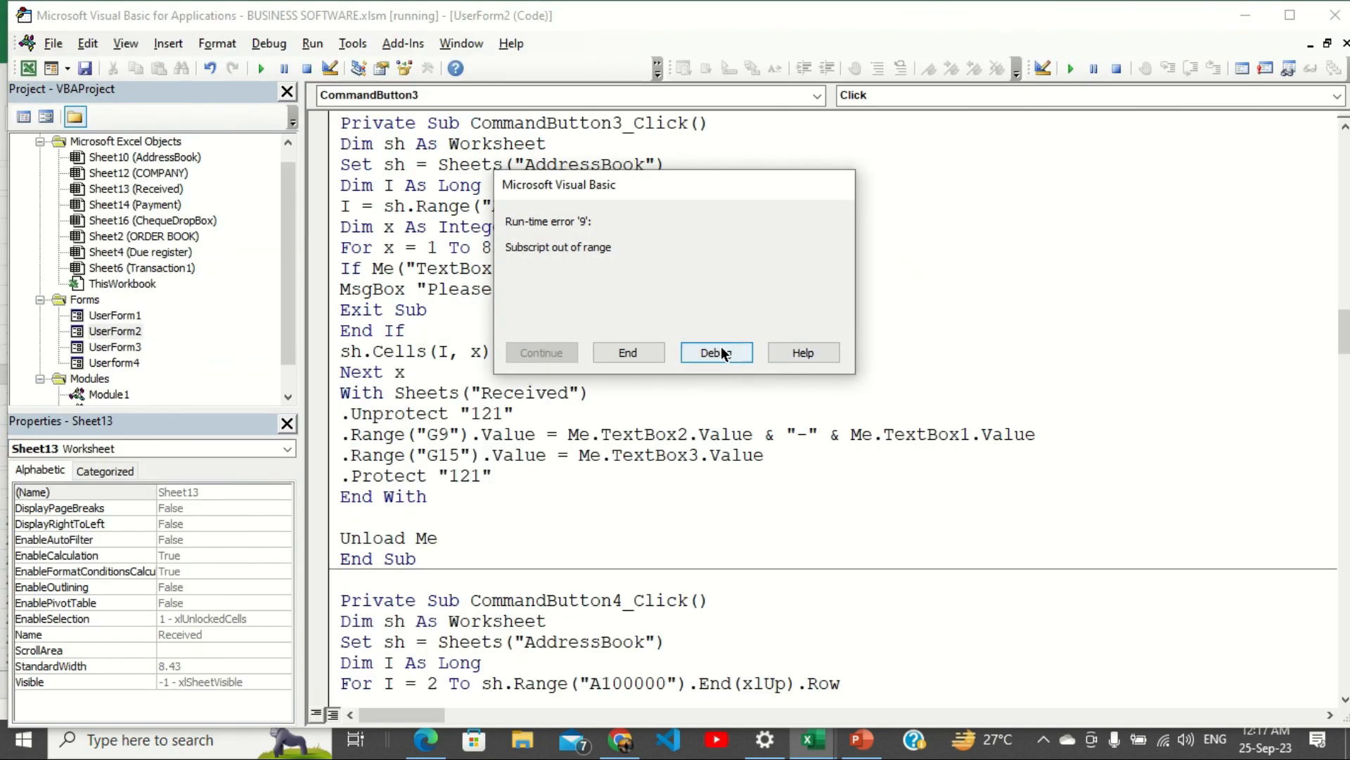
# Delete the DAY CASH filter check, change the GS STEEL sheet reference to Sheet12, and continue the macro.
pyautogui.click(716, 353)
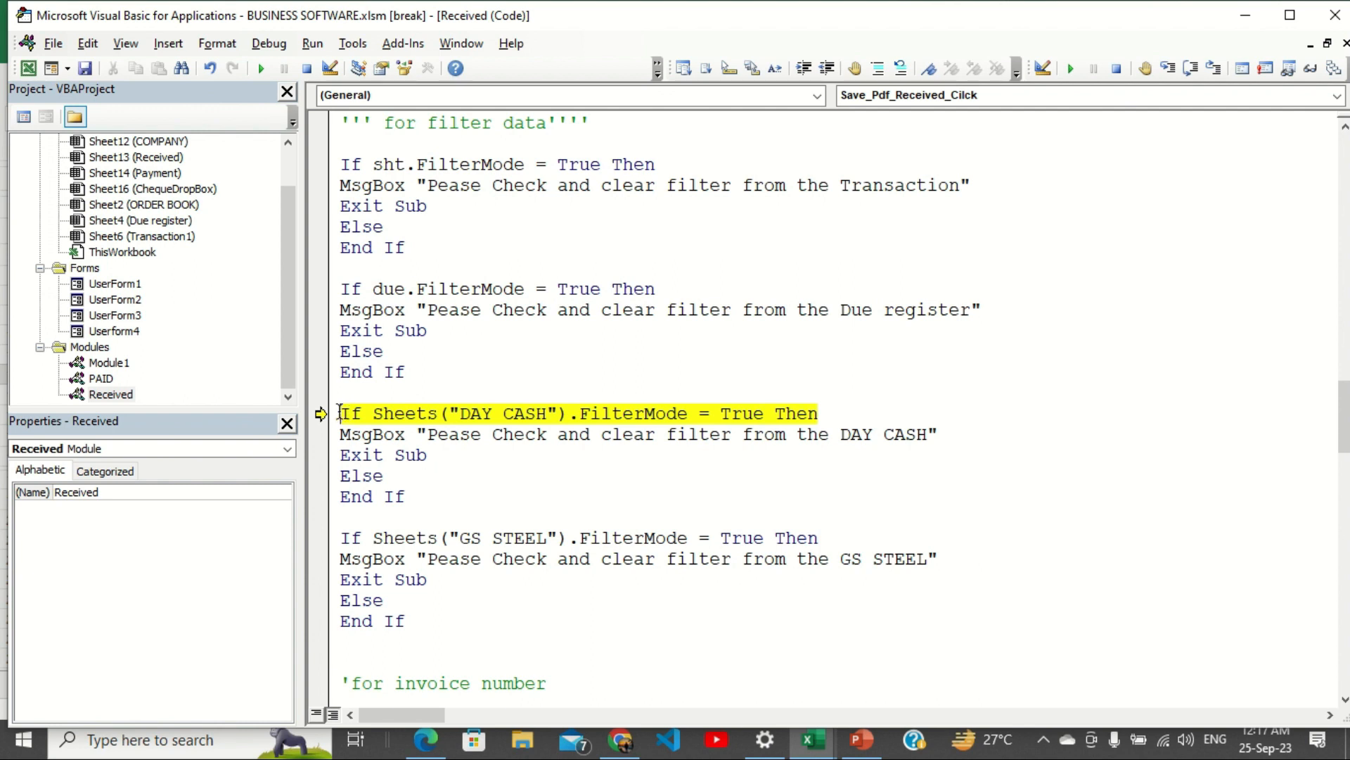
pyautogui.moveTo(339, 413); pyautogui.dragTo(416, 501)
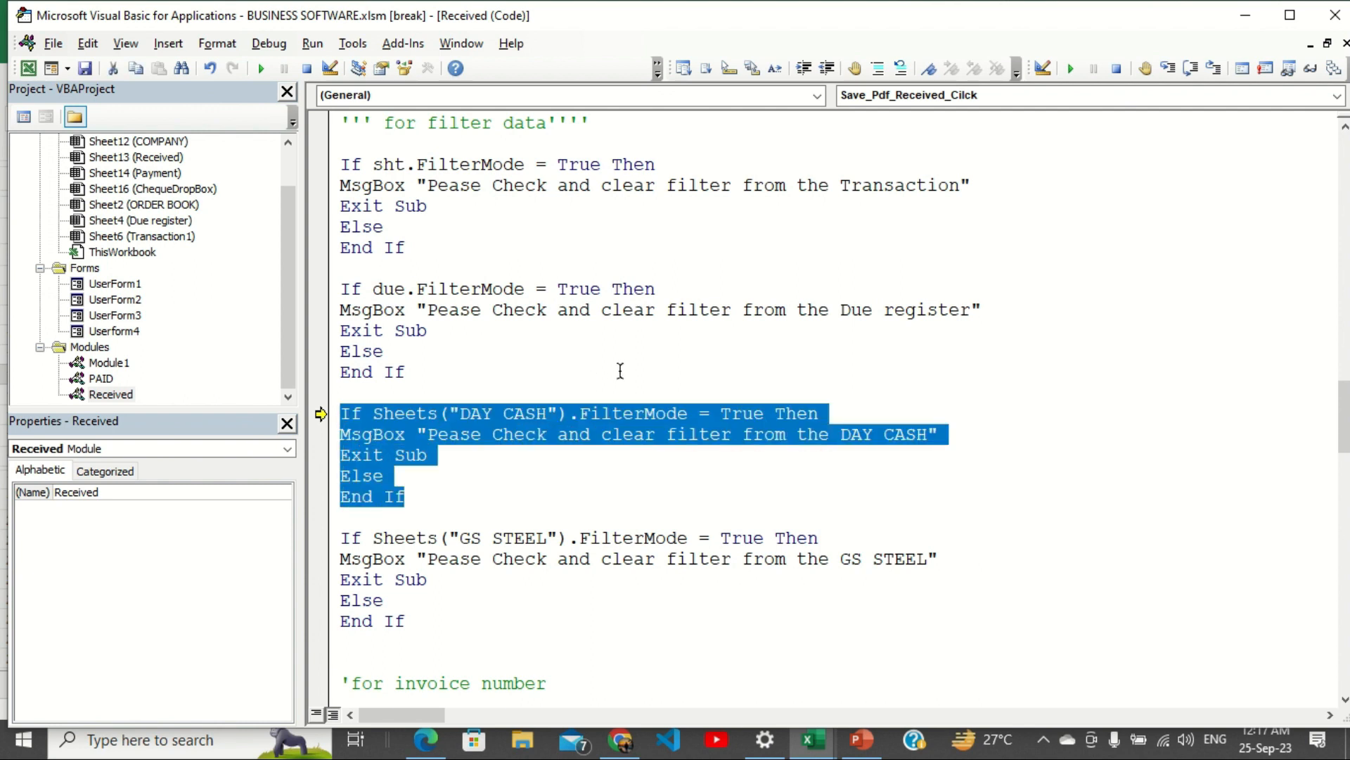
pyautogui.press('Delete')
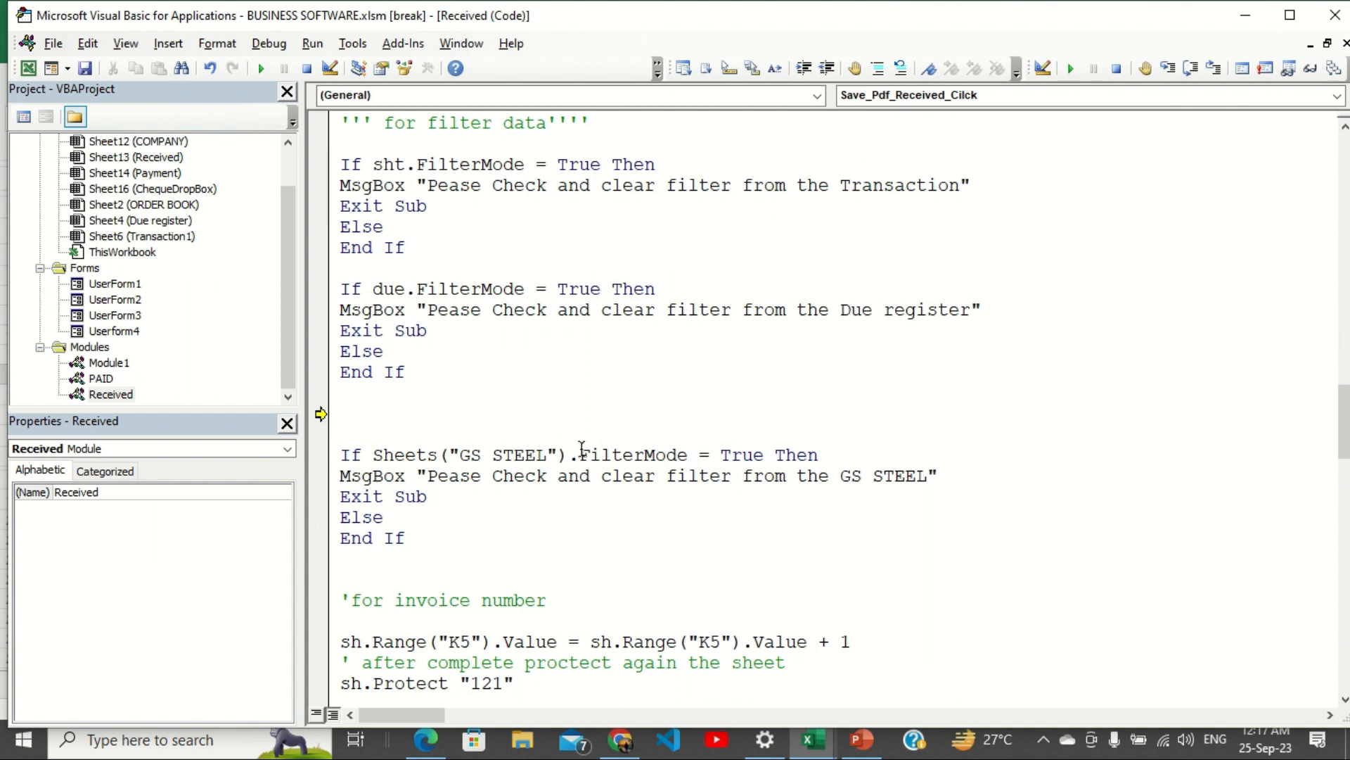
pyautogui.press('F8')
pyautogui.moveTo(563, 455); pyautogui.dragTo(428, 460)
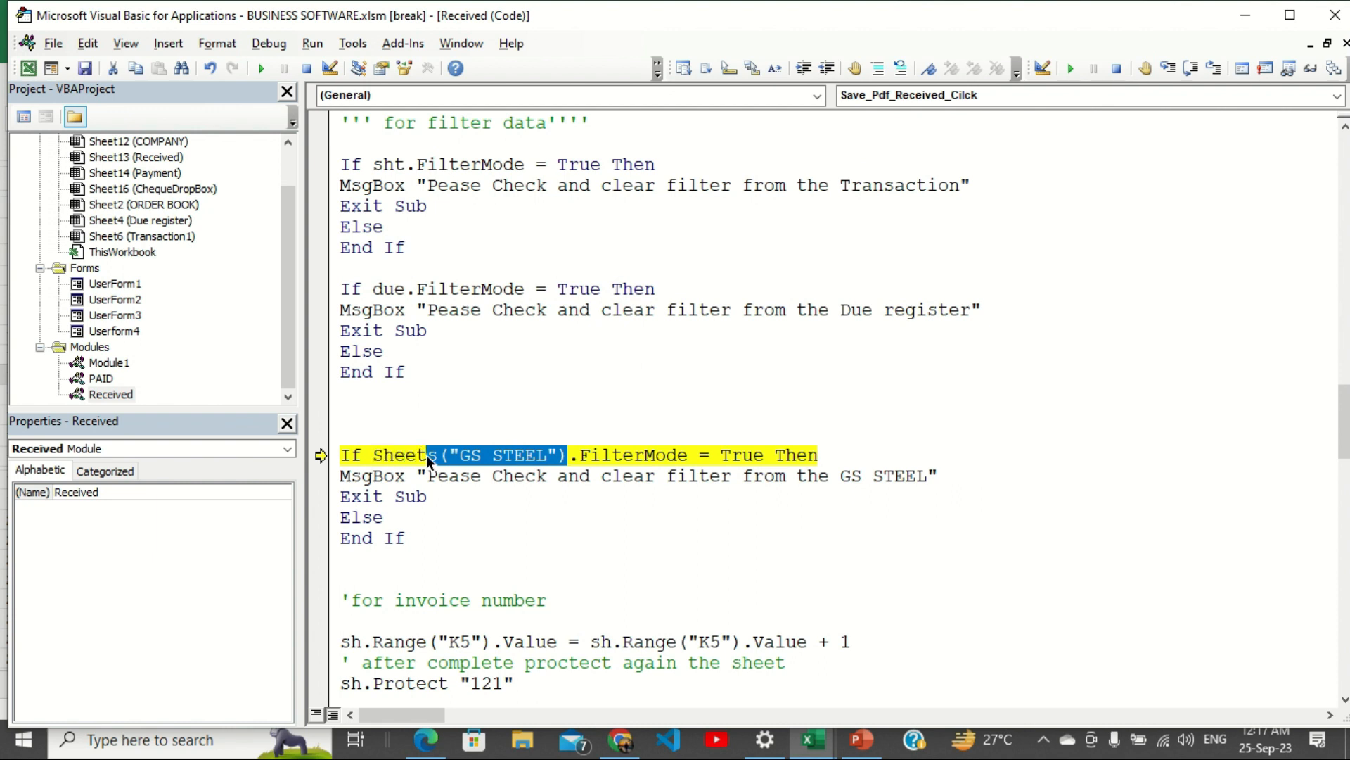
pyautogui.write('12')
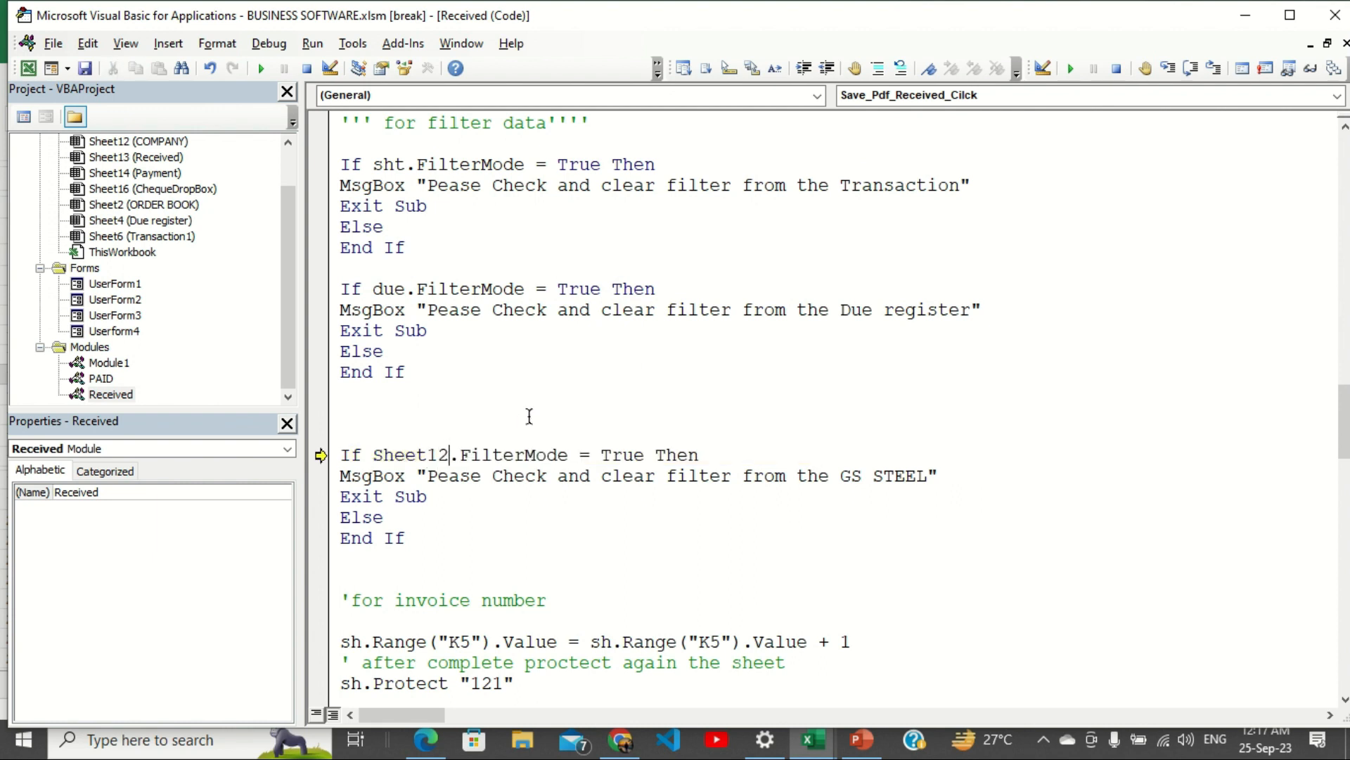
pyautogui.click(529, 417)
pyautogui.click(262, 69)
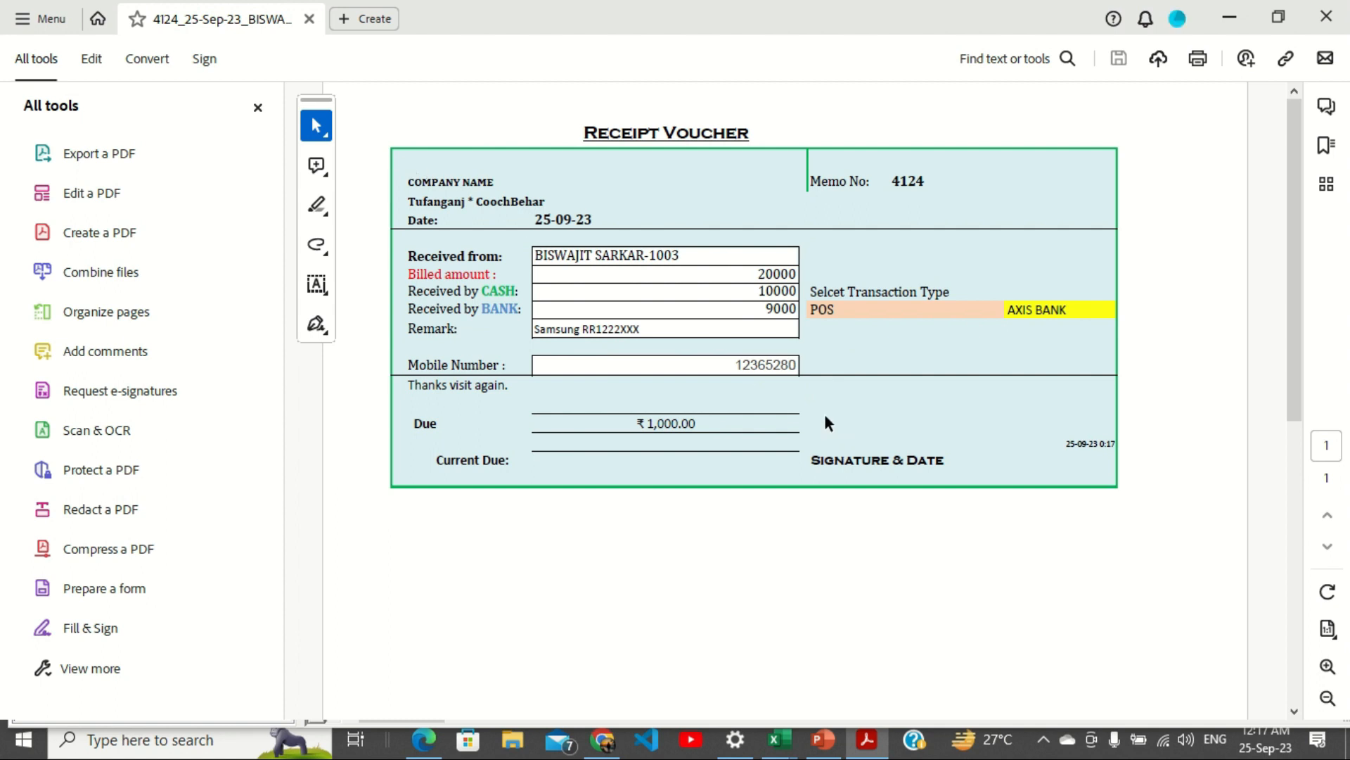
# Close the exported receipt voucher 4124 PDF in Acrobat.
pyautogui.click(1330, 21)
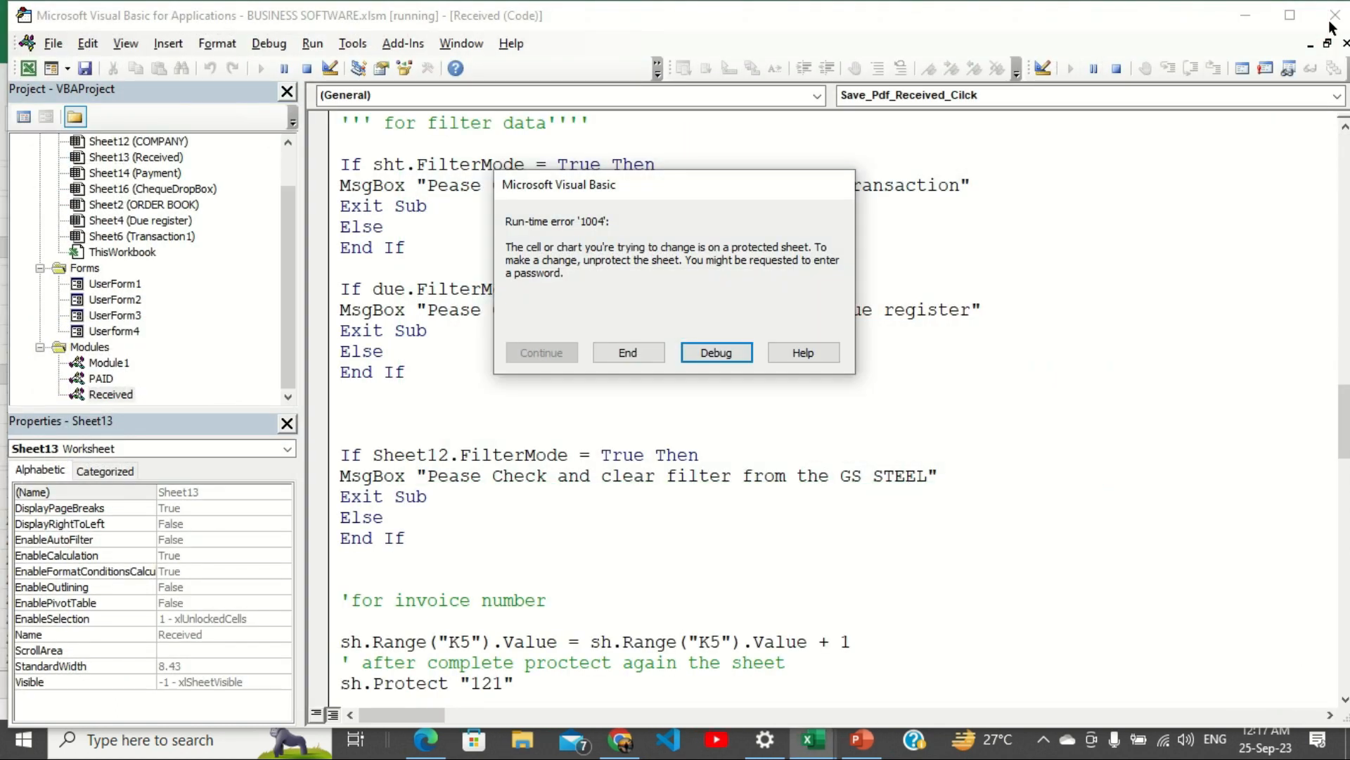
# Insert an sh.Unprotect line with the sheet password before the clearing code.
pyautogui.click(713, 353)
pyautogui.click(454, 368)
pyautogui.press('Return')
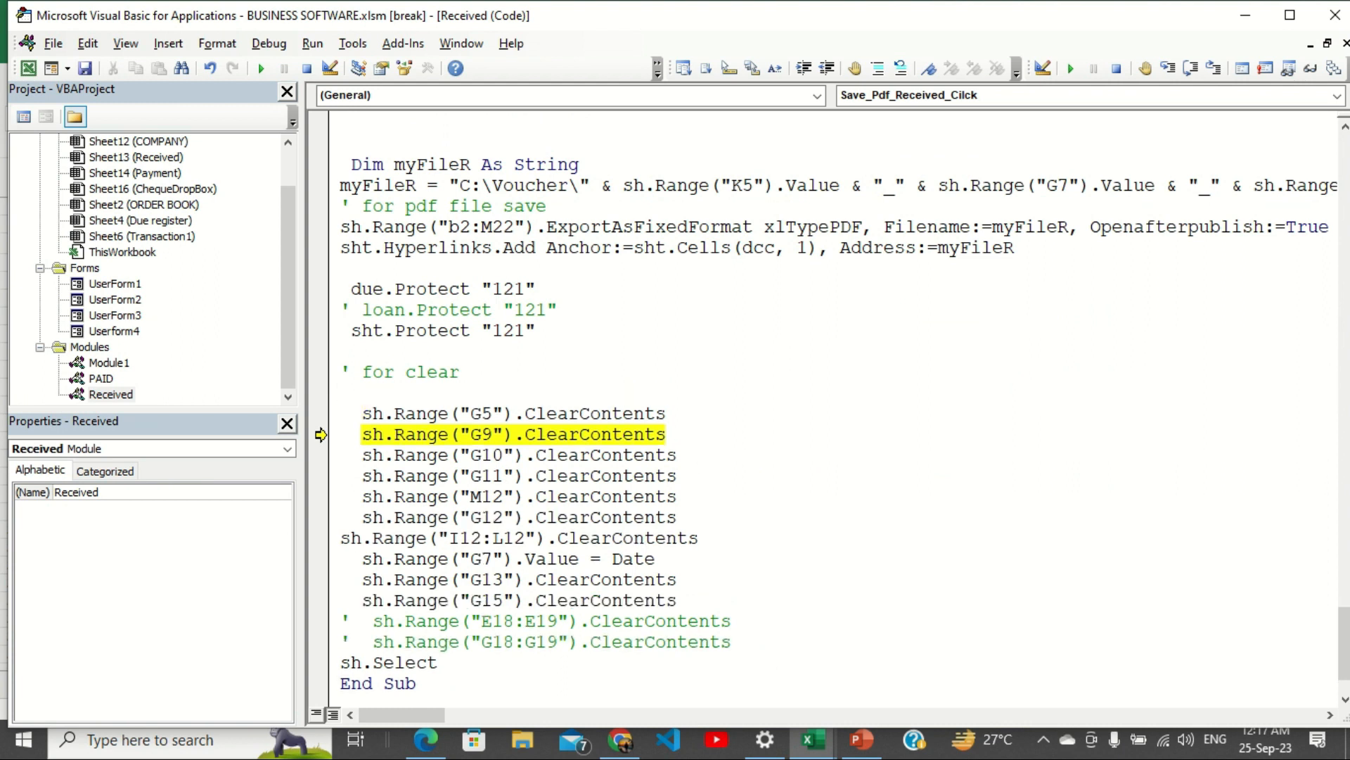
pyautogui.write('sh.unprotect')
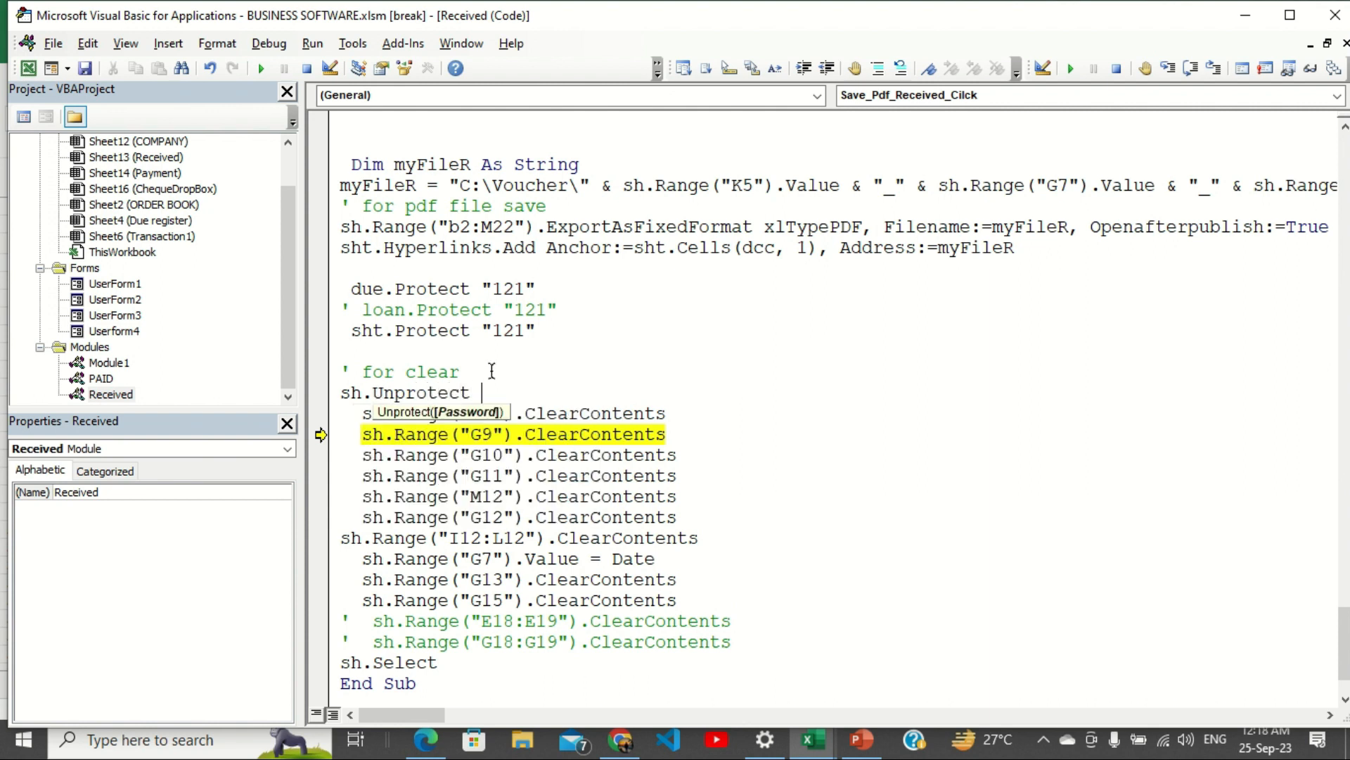
pyautogui.write(' "121"')
# Copy that line as an sh.Protect statement above sh.Select and rerun the macro with F5.
pyautogui.moveTo(538, 394); pyautogui.dragTo(318, 394)
pyautogui.hotkey('ctrl', 'c')
pyautogui.click(779, 647)
pyautogui.press('Return')
pyautogui.hotkey('ctrl', 'v')
pyautogui.click(394, 654)
pyautogui.press('BackSpace')
pyautogui.press('BackSpace')
pyautogui.click(501, 518)
pyautogui.press('F5')
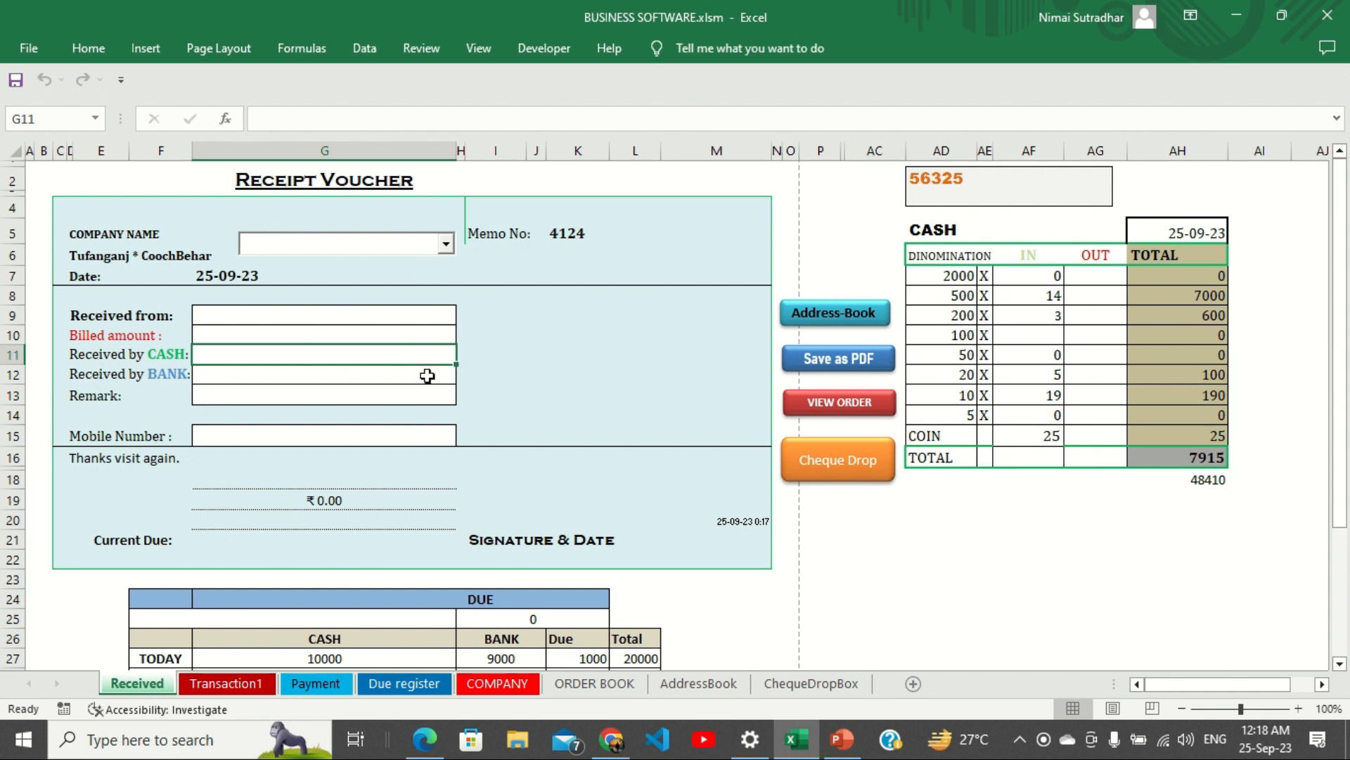
# Check B2 and D2 on the Due register, refresh its pivot to total 1000, then return to Received.
pyautogui.click(399, 687)
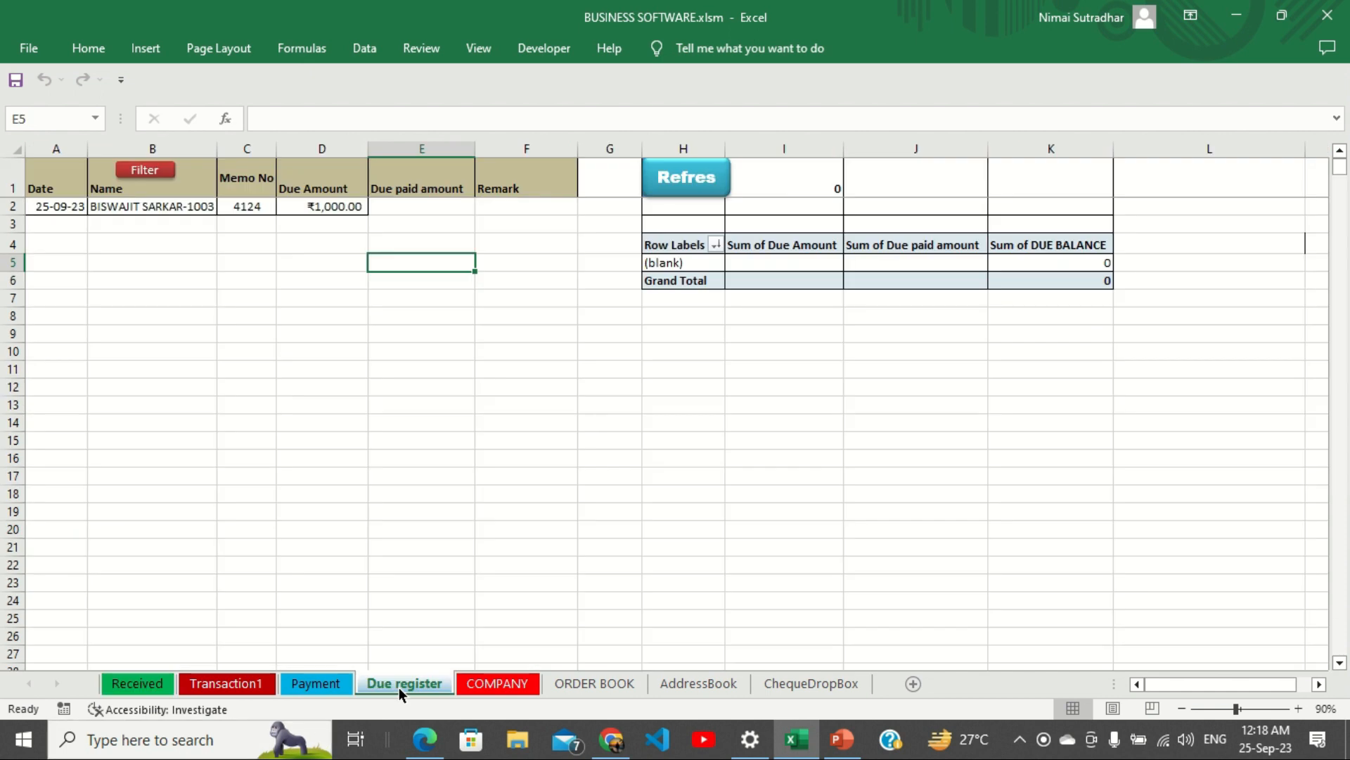
pyautogui.click(141, 213)
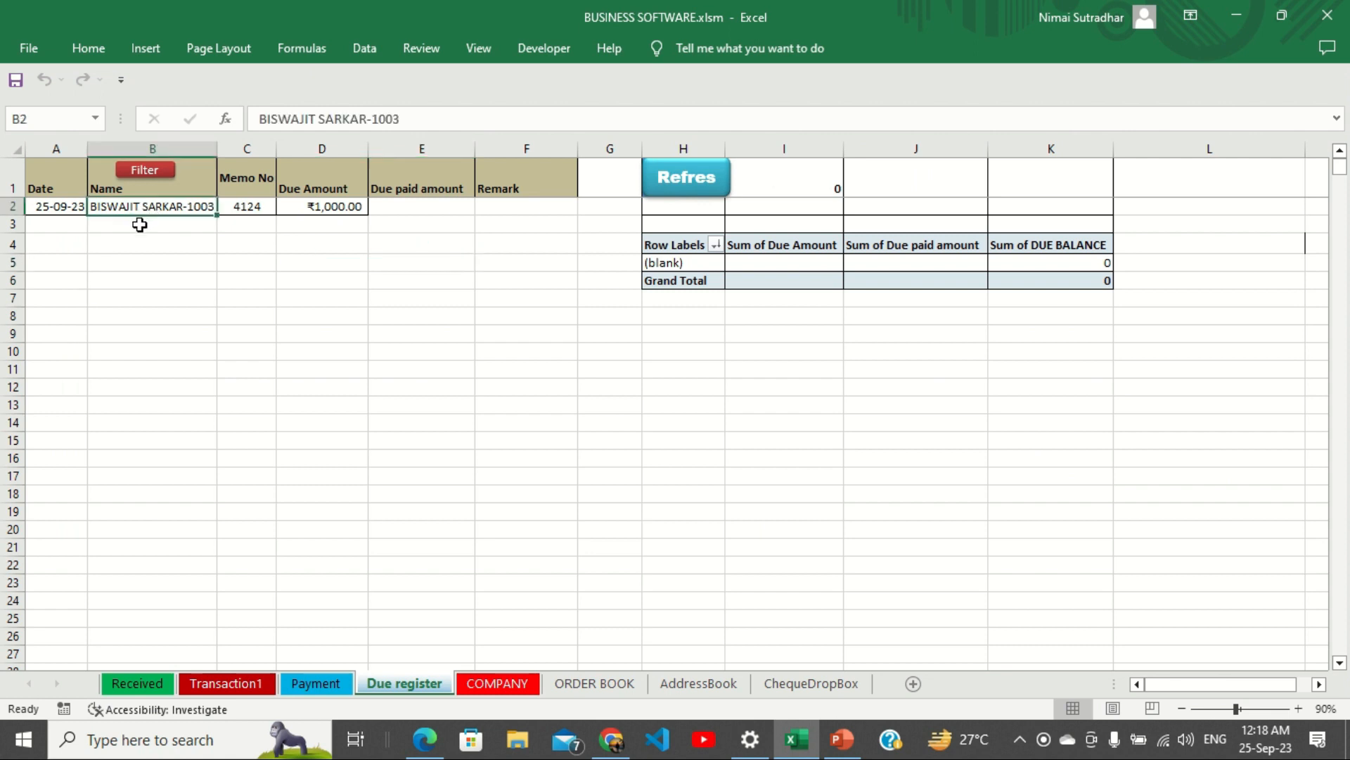
pyautogui.click(324, 209)
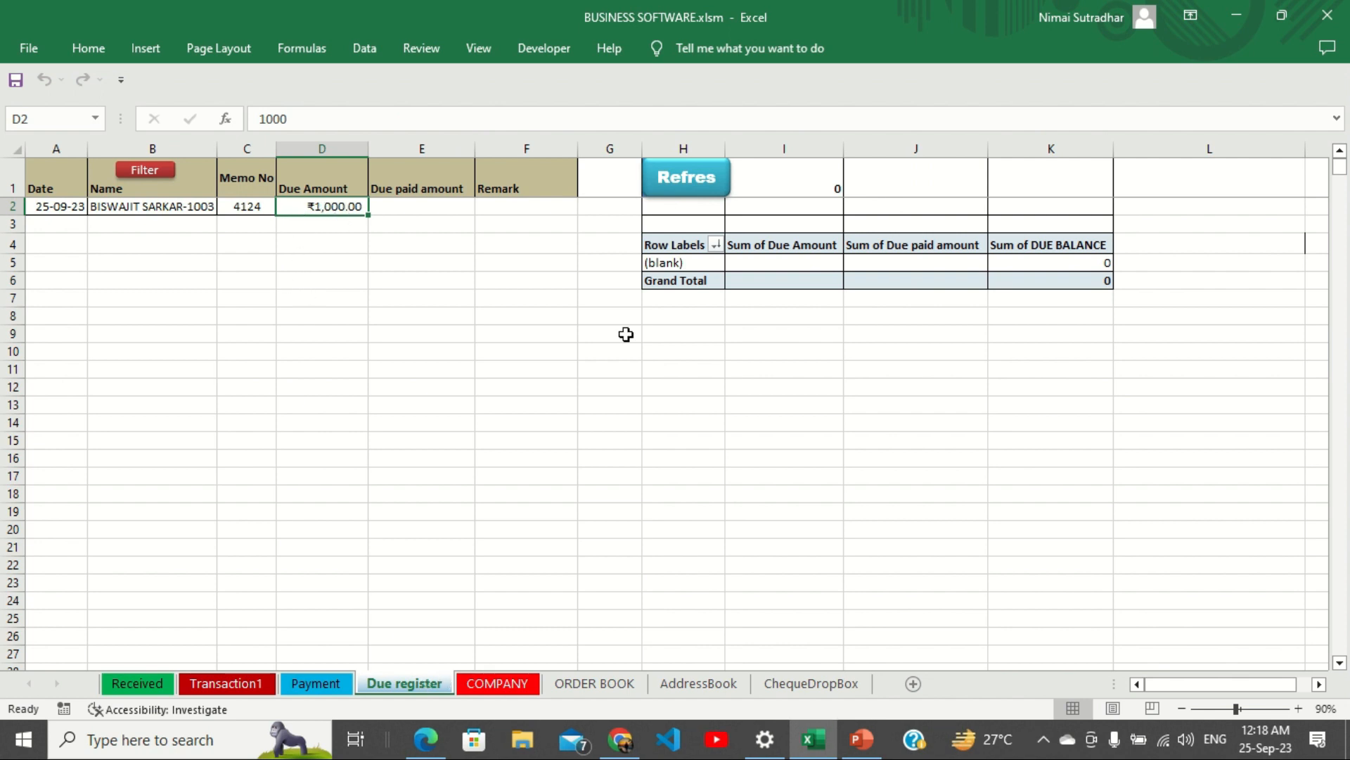
pyautogui.click(686, 190)
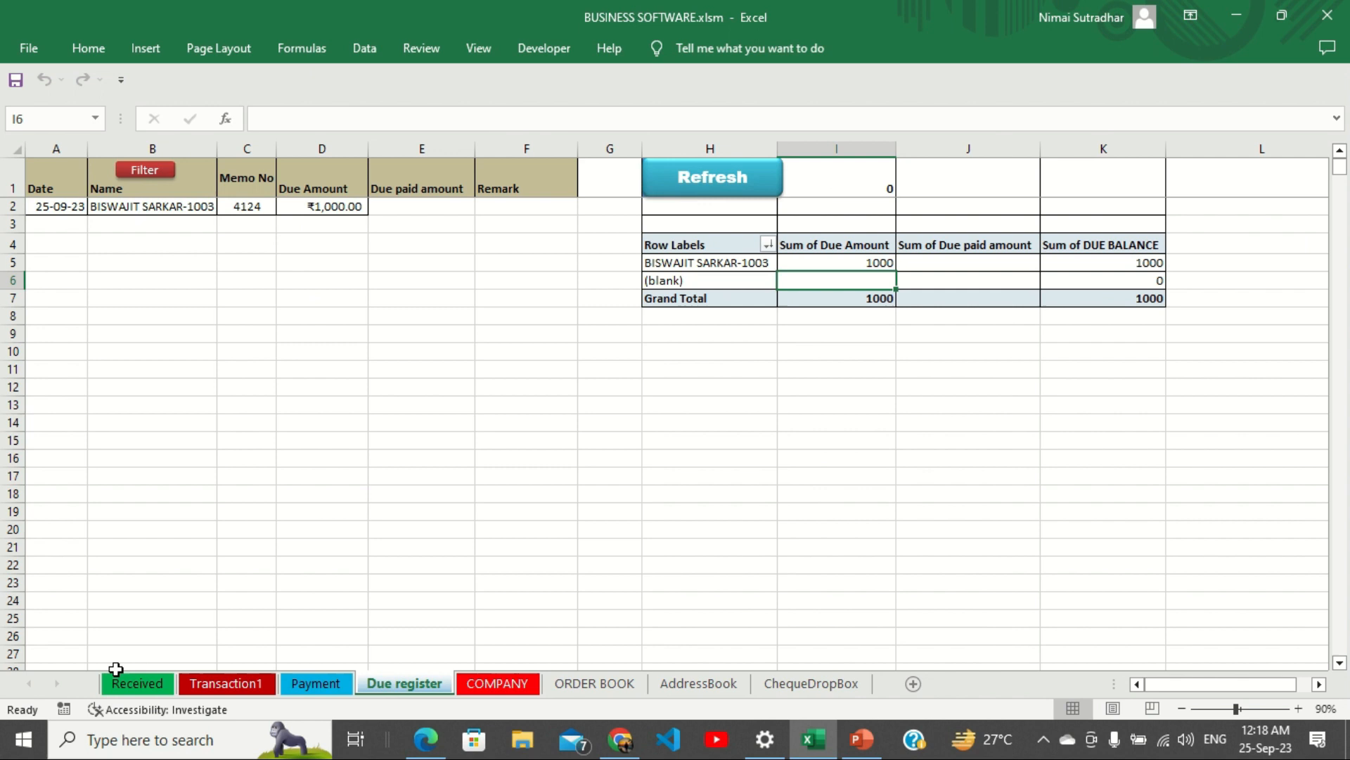
pyautogui.click(138, 686)
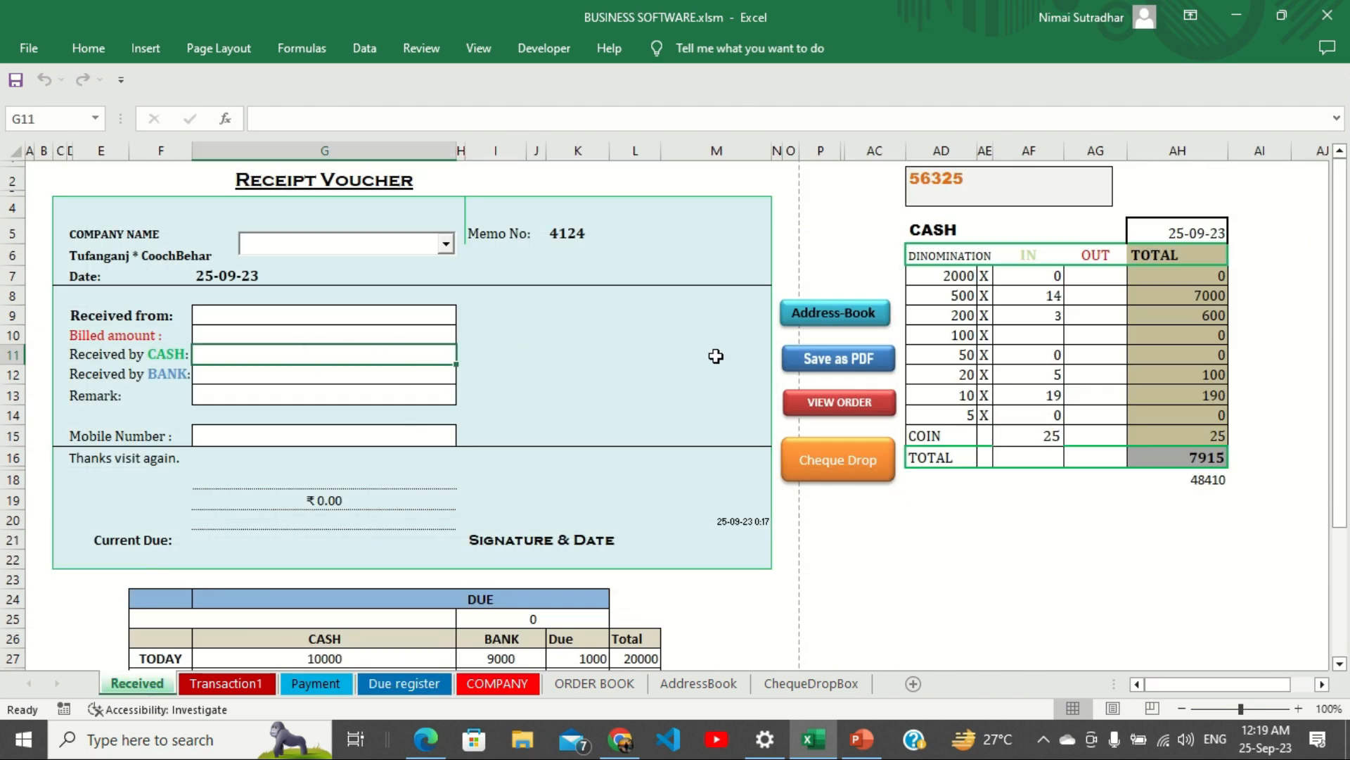
# Search the address book by the customer's name and insert customer 1003, who has 1000 due, into the receipt.
pyautogui.click(820, 316)
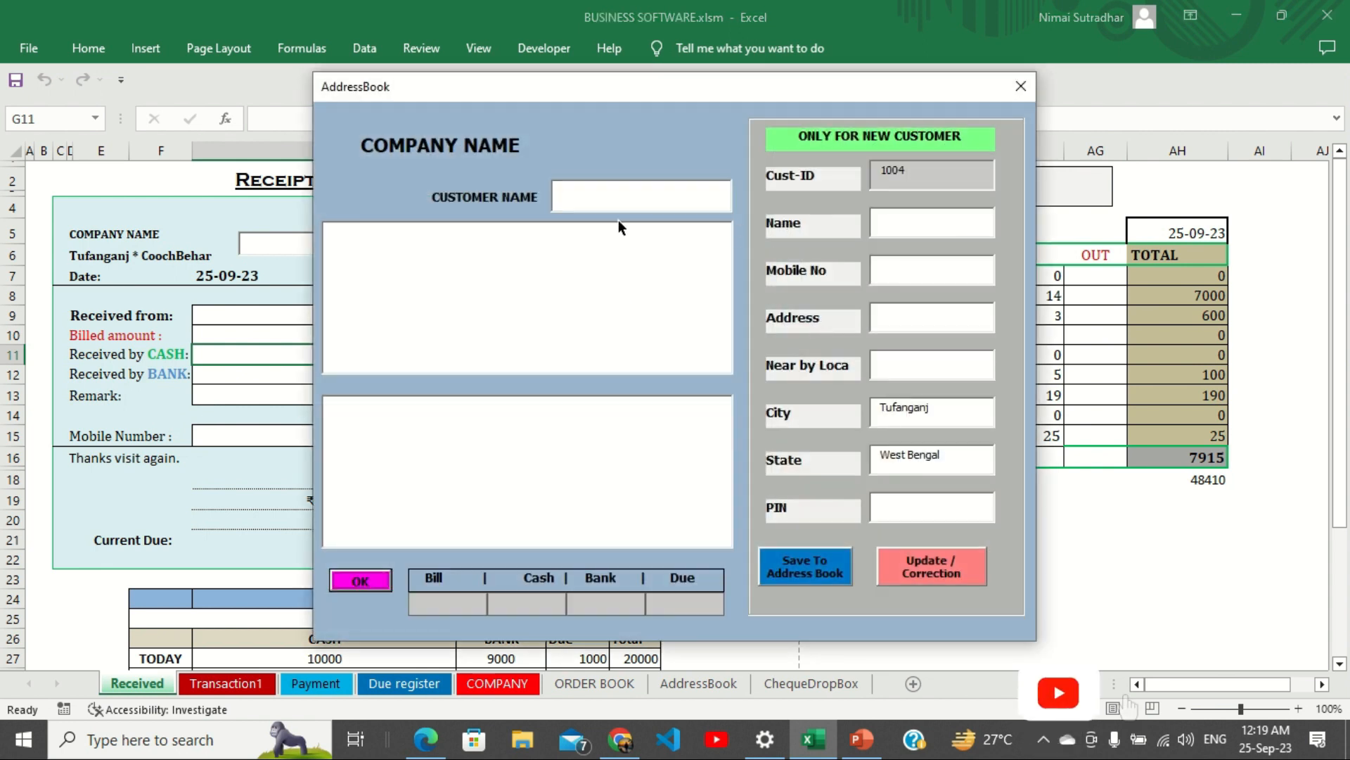
pyautogui.click(614, 200)
pyautogui.write('BISW')
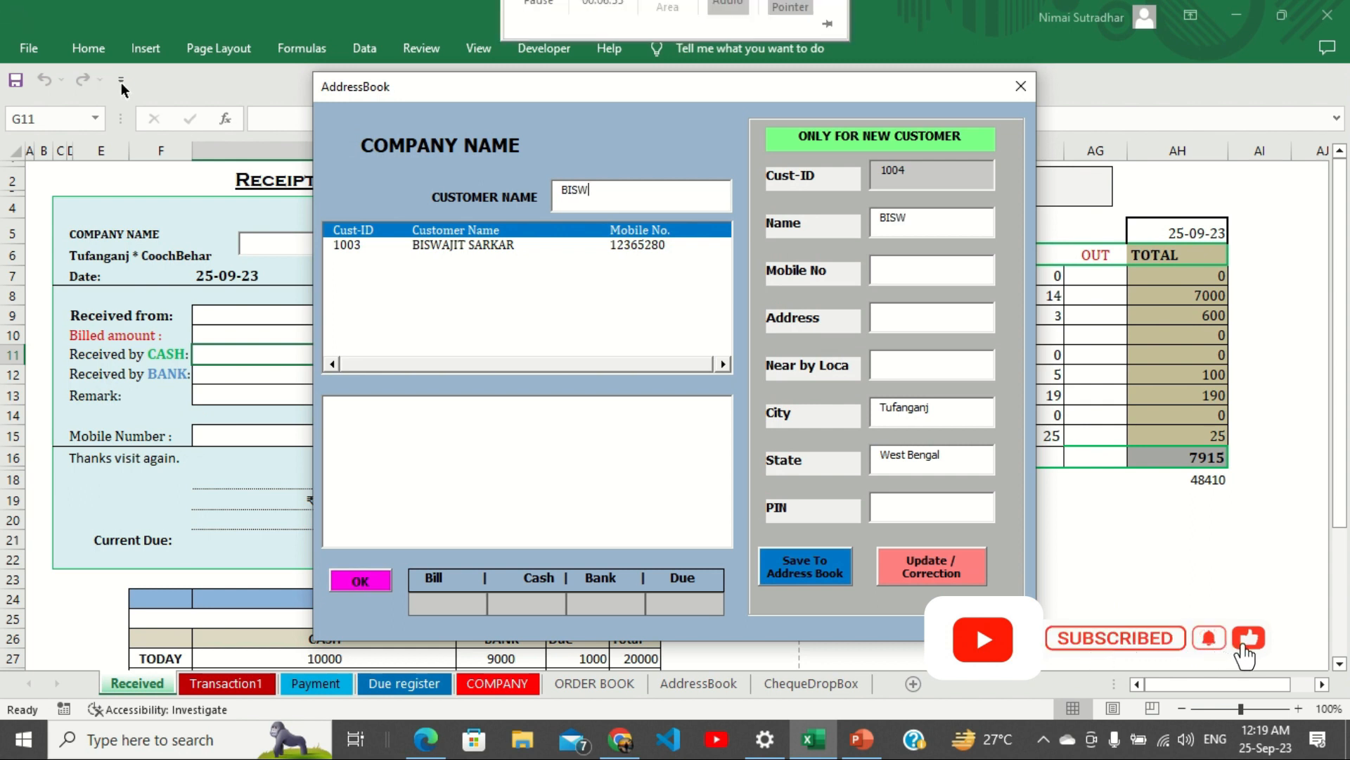
pyautogui.click(640, 243)
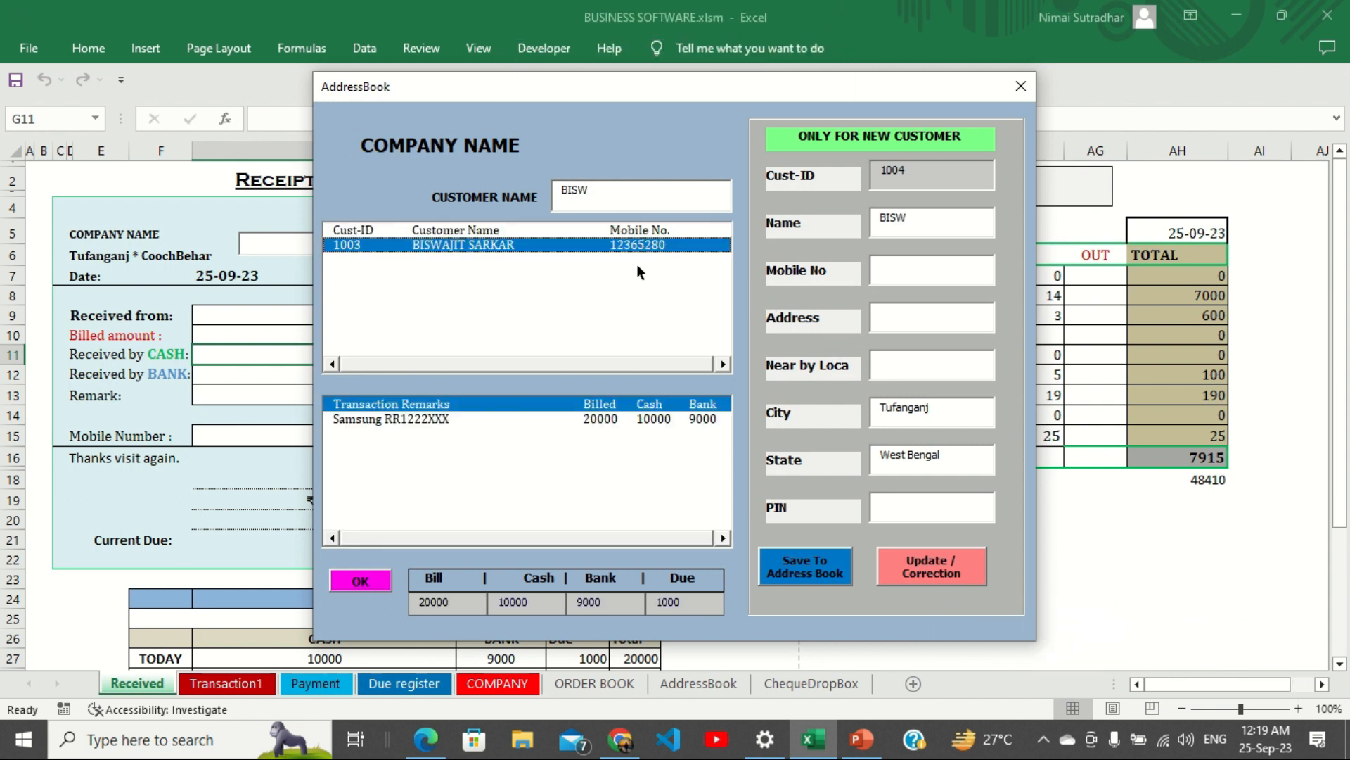
pyautogui.click(360, 582)
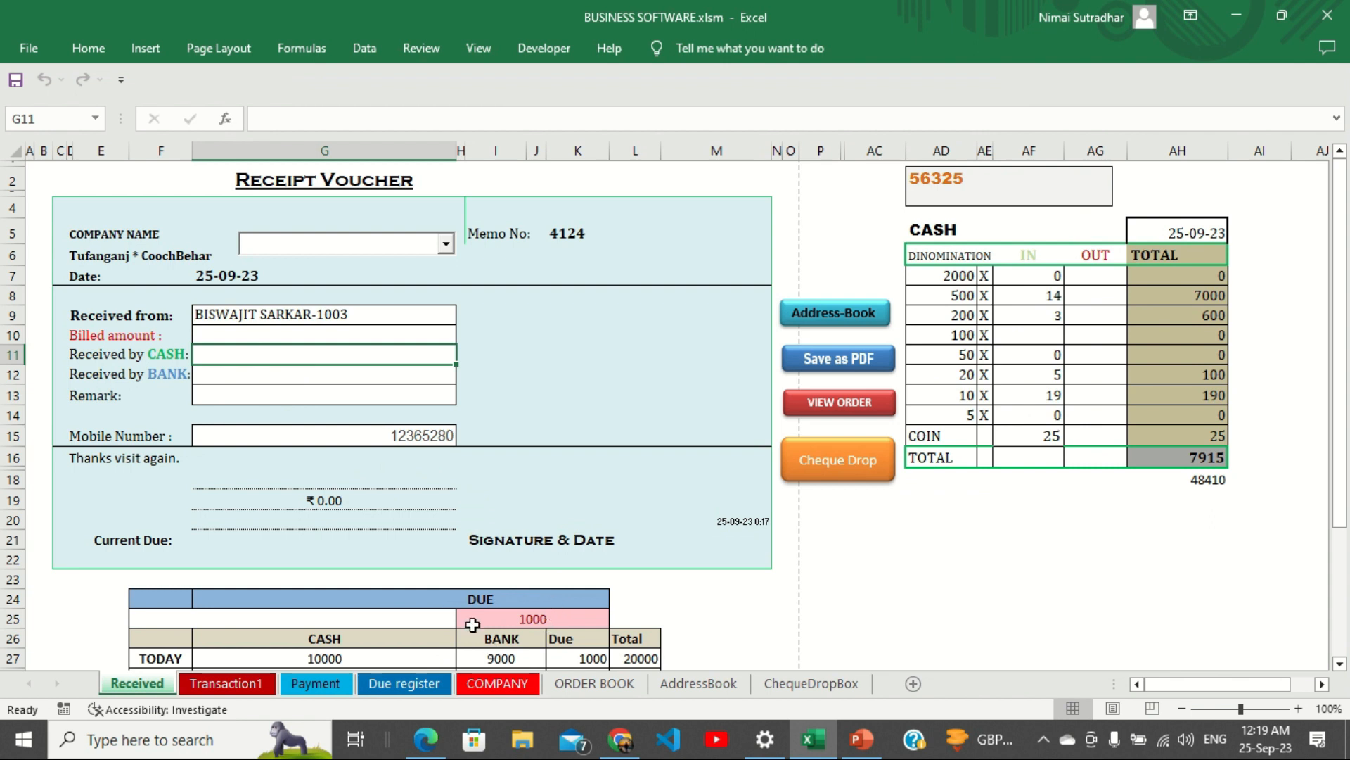
# Choose Due Paid as the receipt's company name.
pyautogui.click(288, 252)
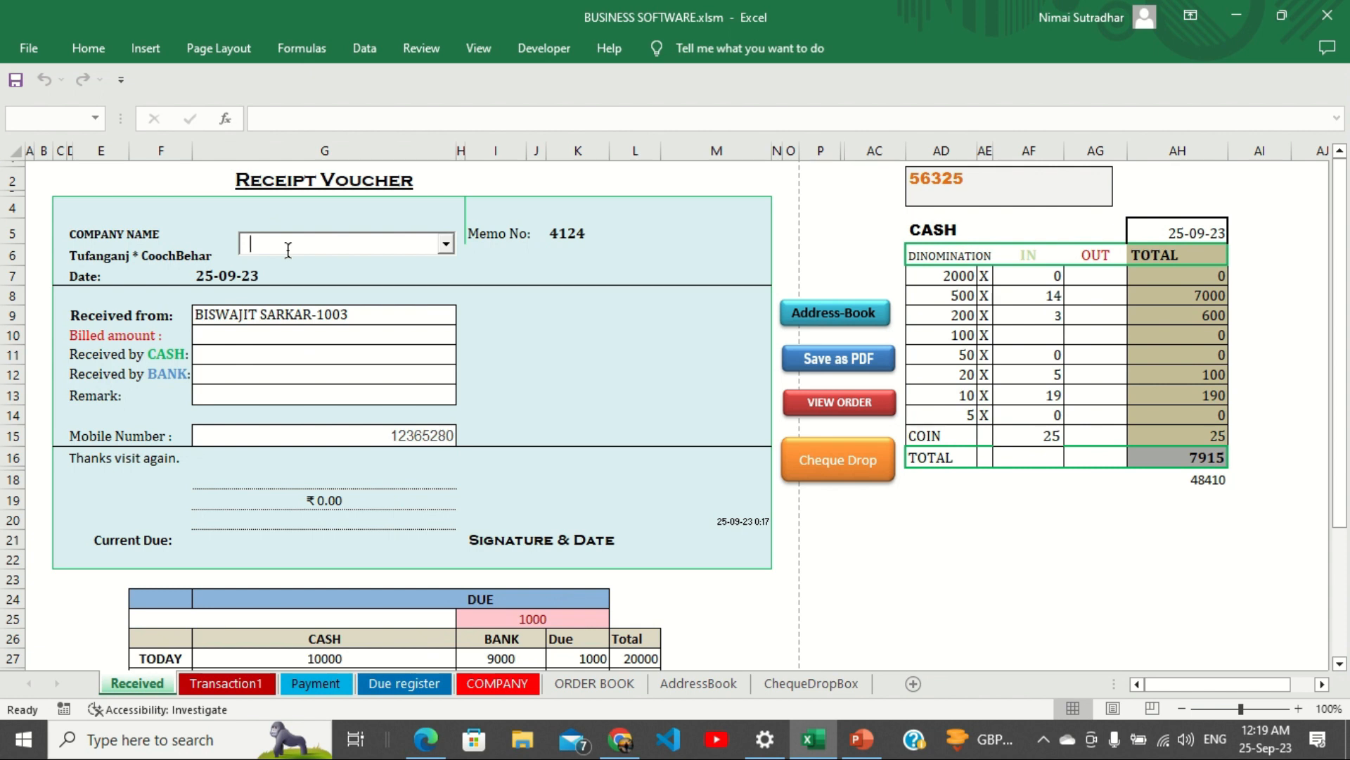
pyautogui.write('Due Paid')
pyautogui.click(282, 334)
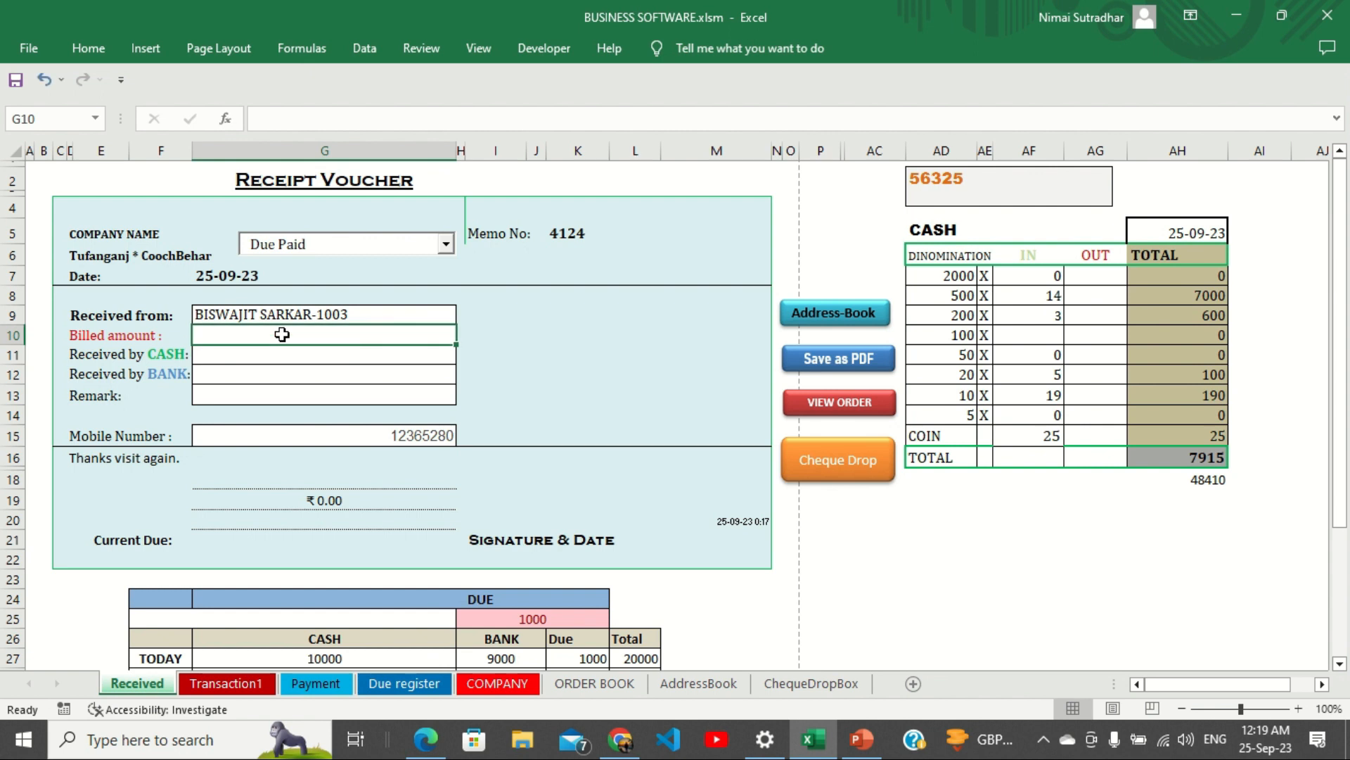
# Enter billed 0, cash received 1000, bank 0 and the remark 'due clear'.
pyautogui.write('0')
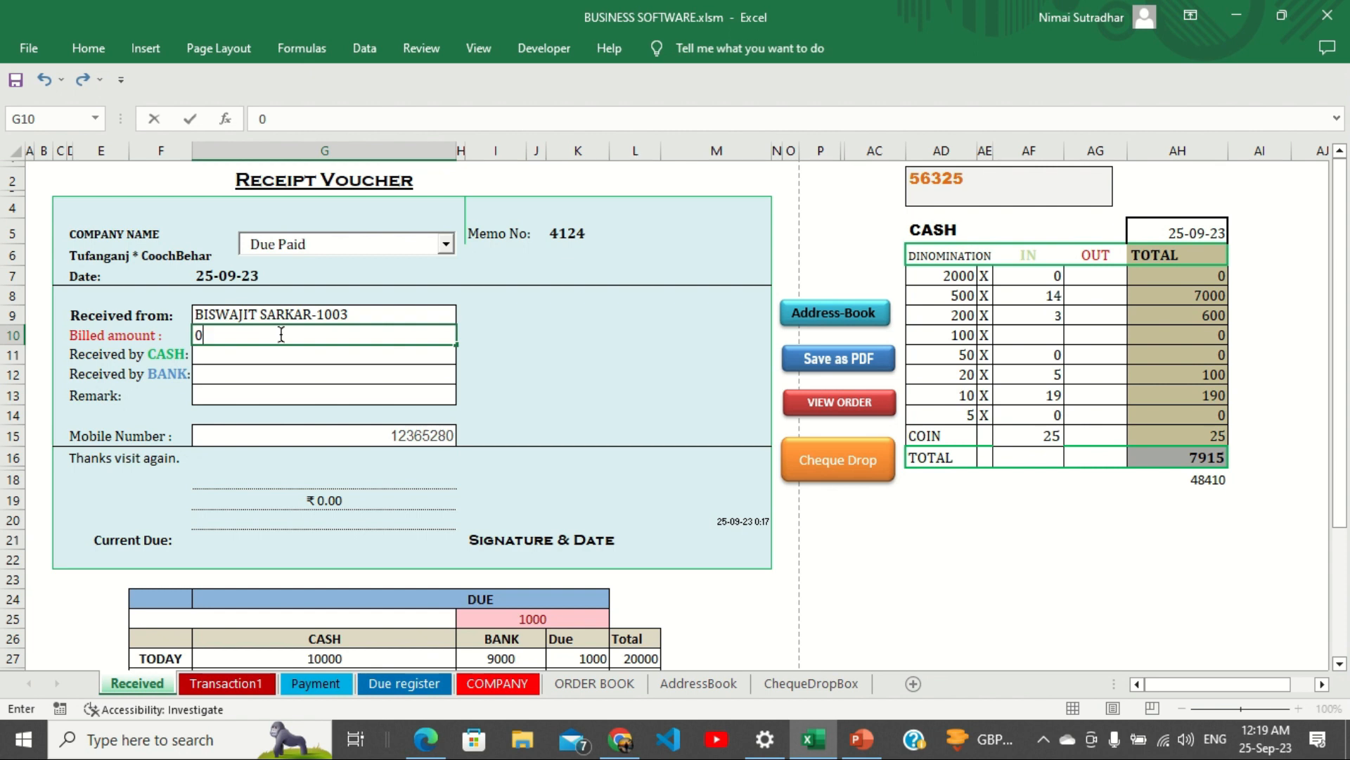
pyautogui.press('Return')
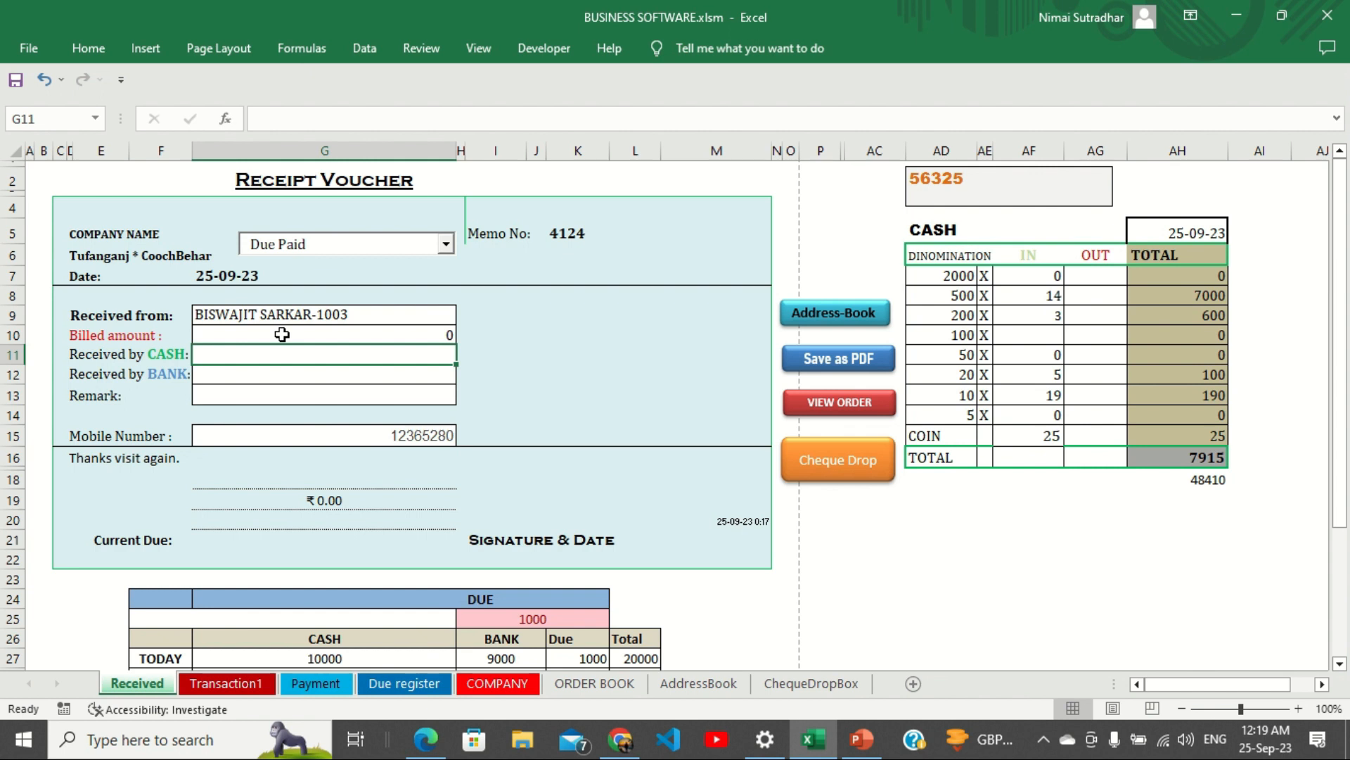
pyautogui.write('10')
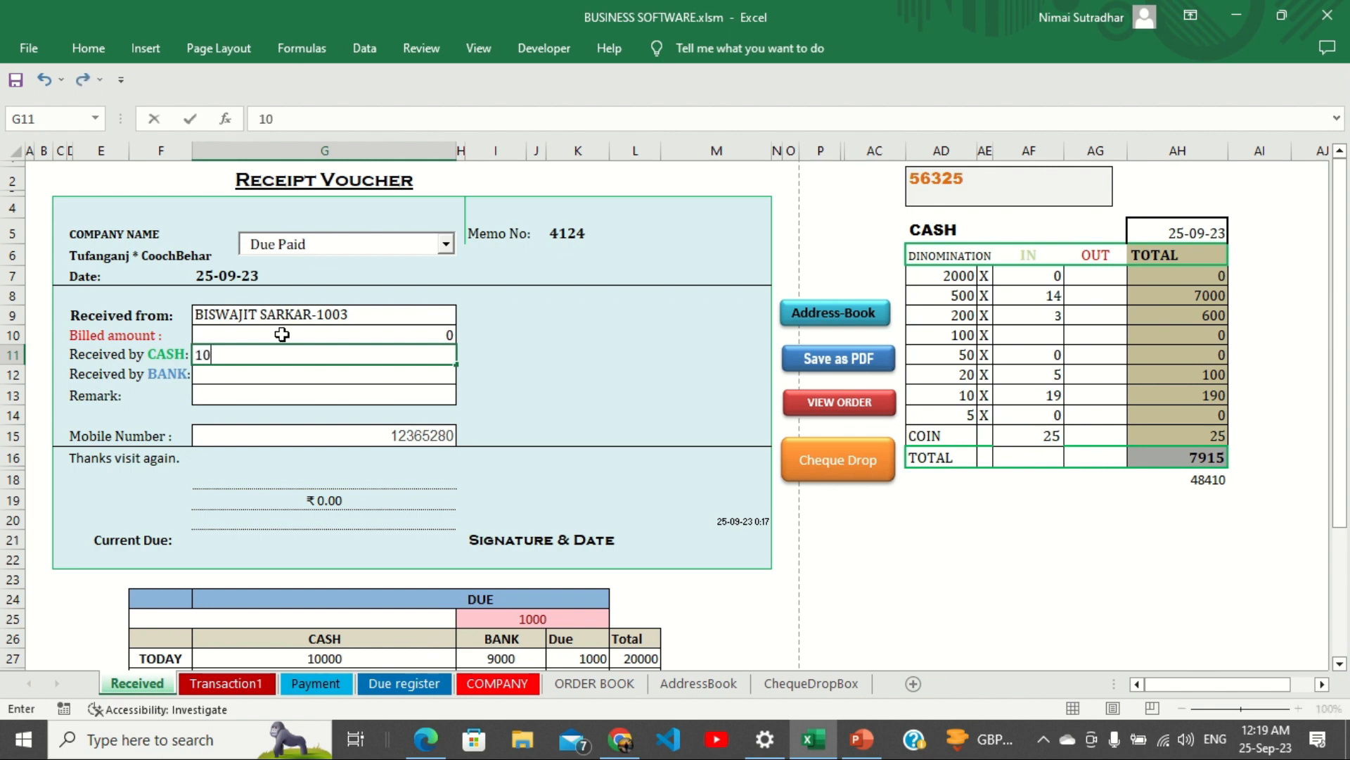
pyautogui.write('00')
pyautogui.press('Return')
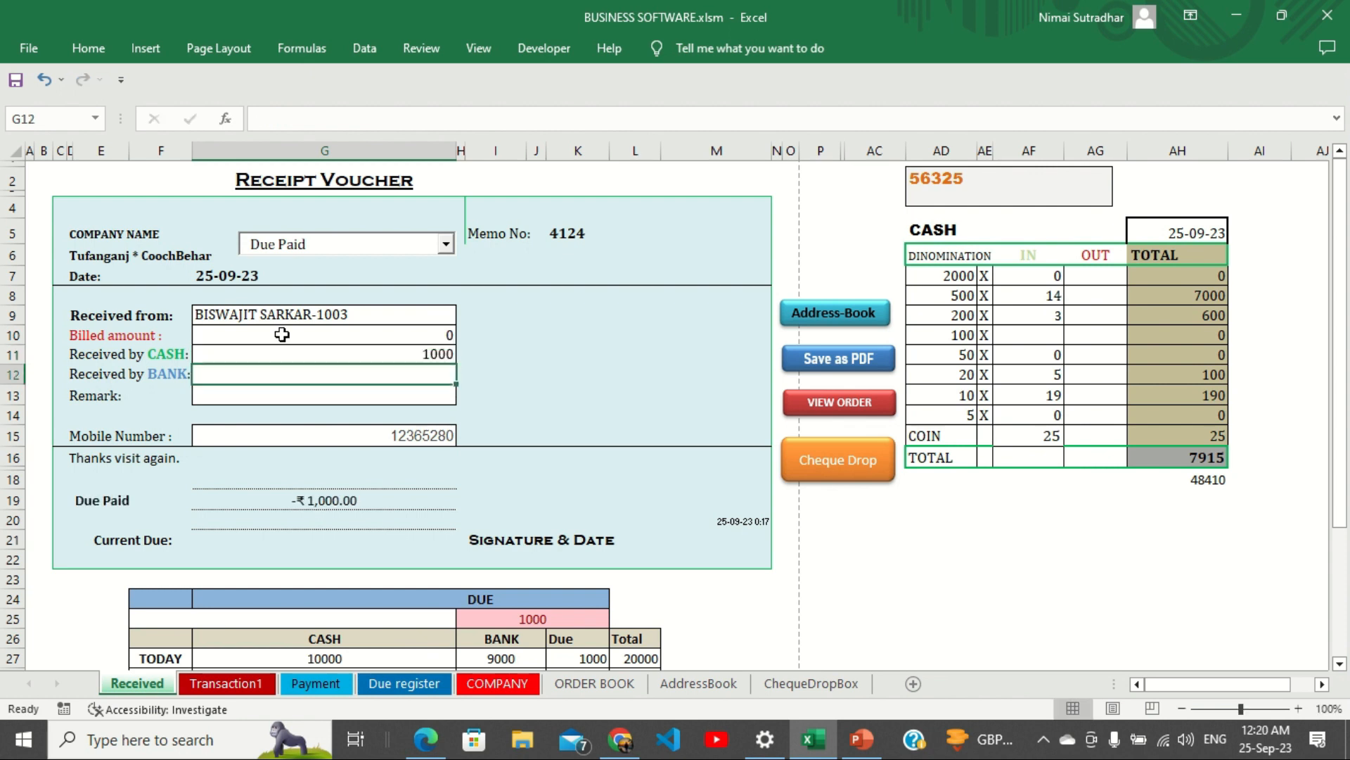
pyautogui.write('0')
pyautogui.press('Return')
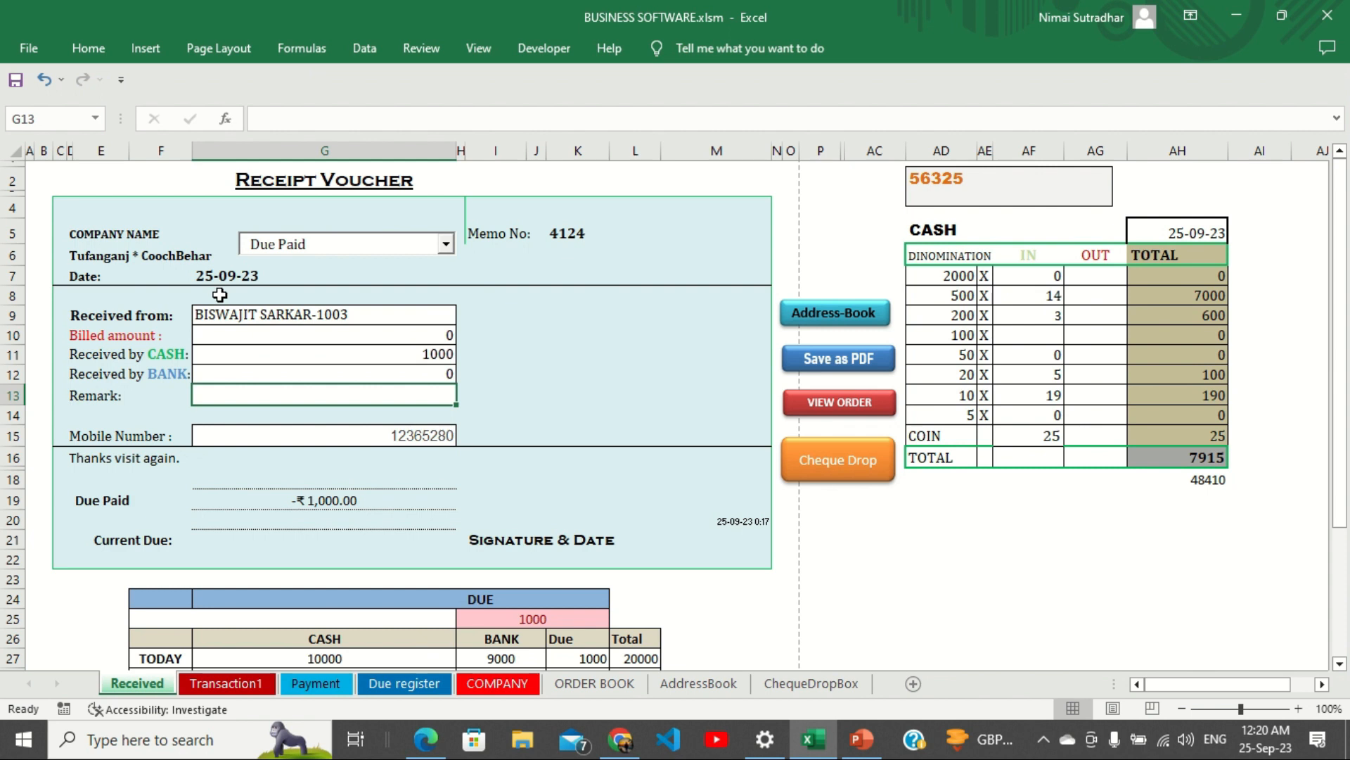
pyautogui.write('due')
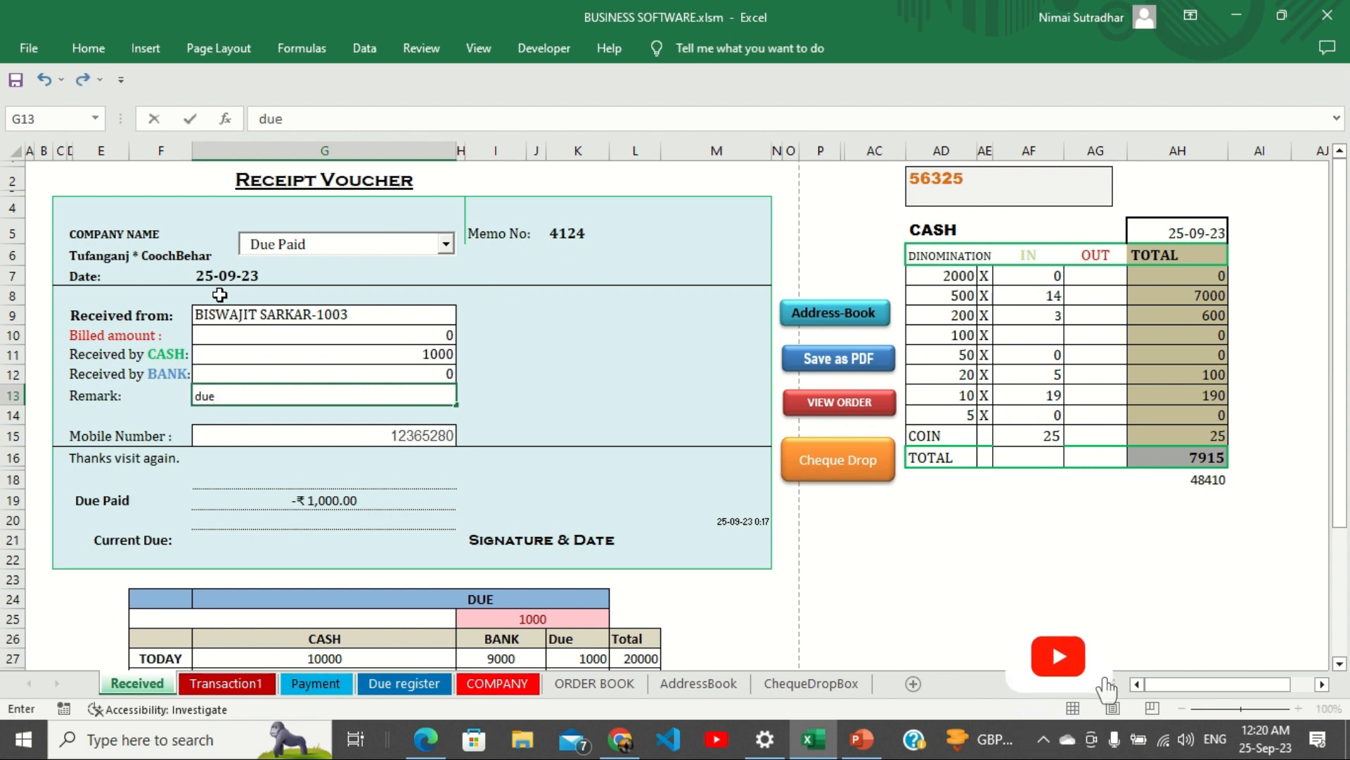
pyautogui.write(' clear')
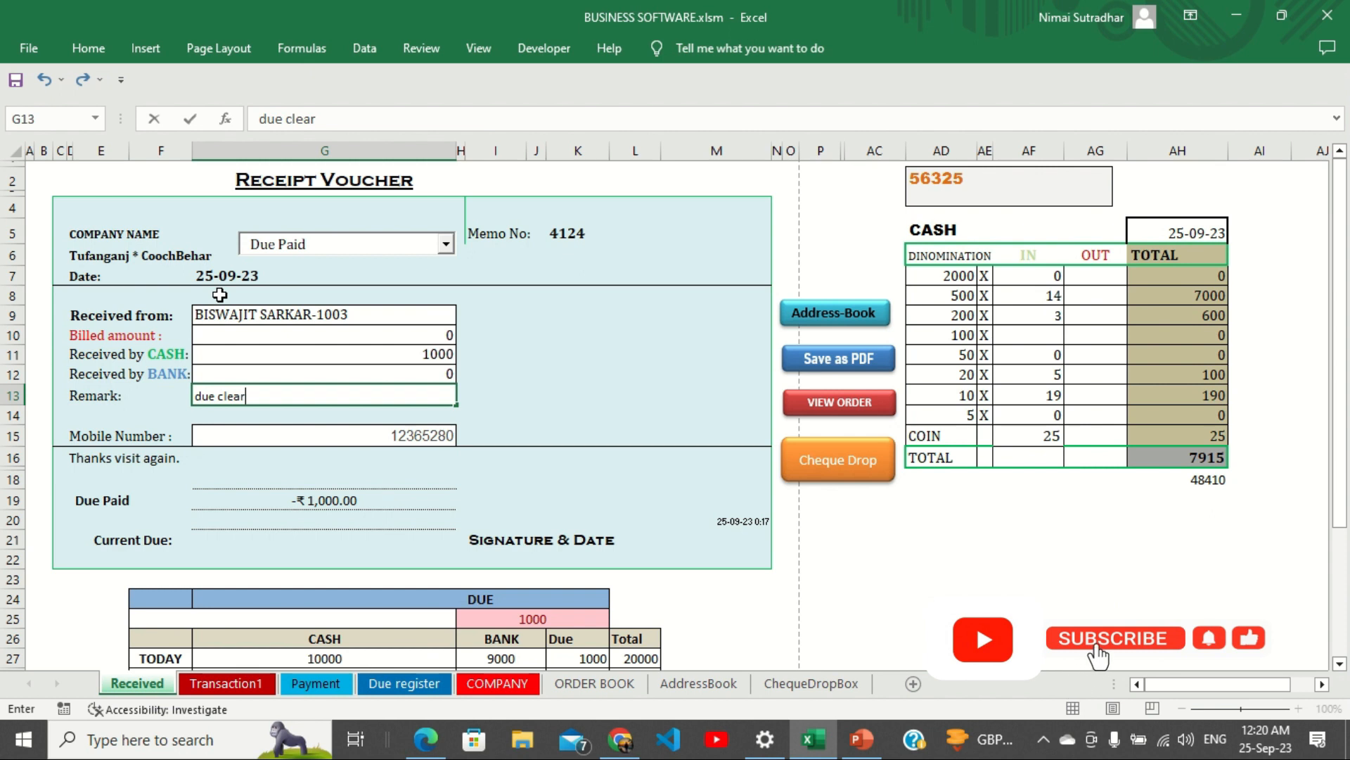
pyautogui.press('Return')
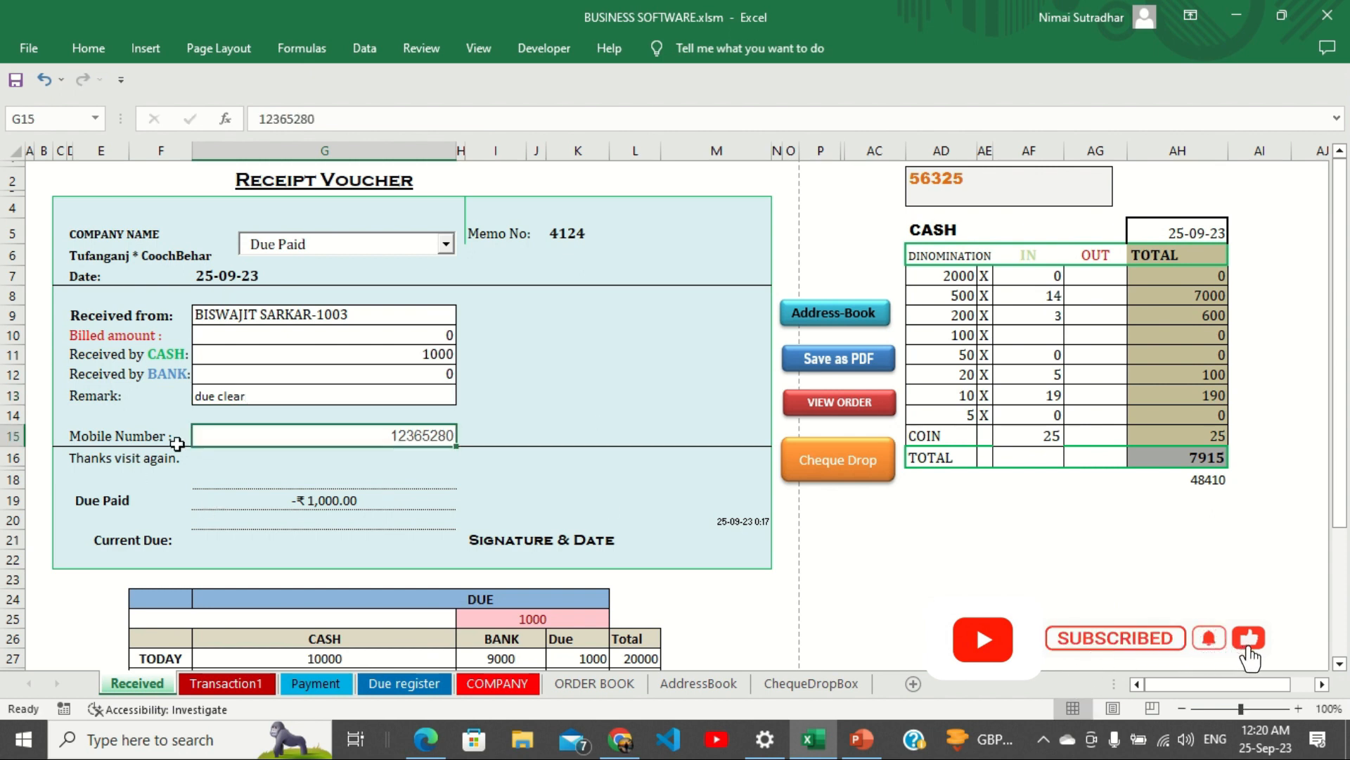
# Export receipt voucher 4125 to PDF, review it in Acrobat, then close it.
pyautogui.click(829, 360)
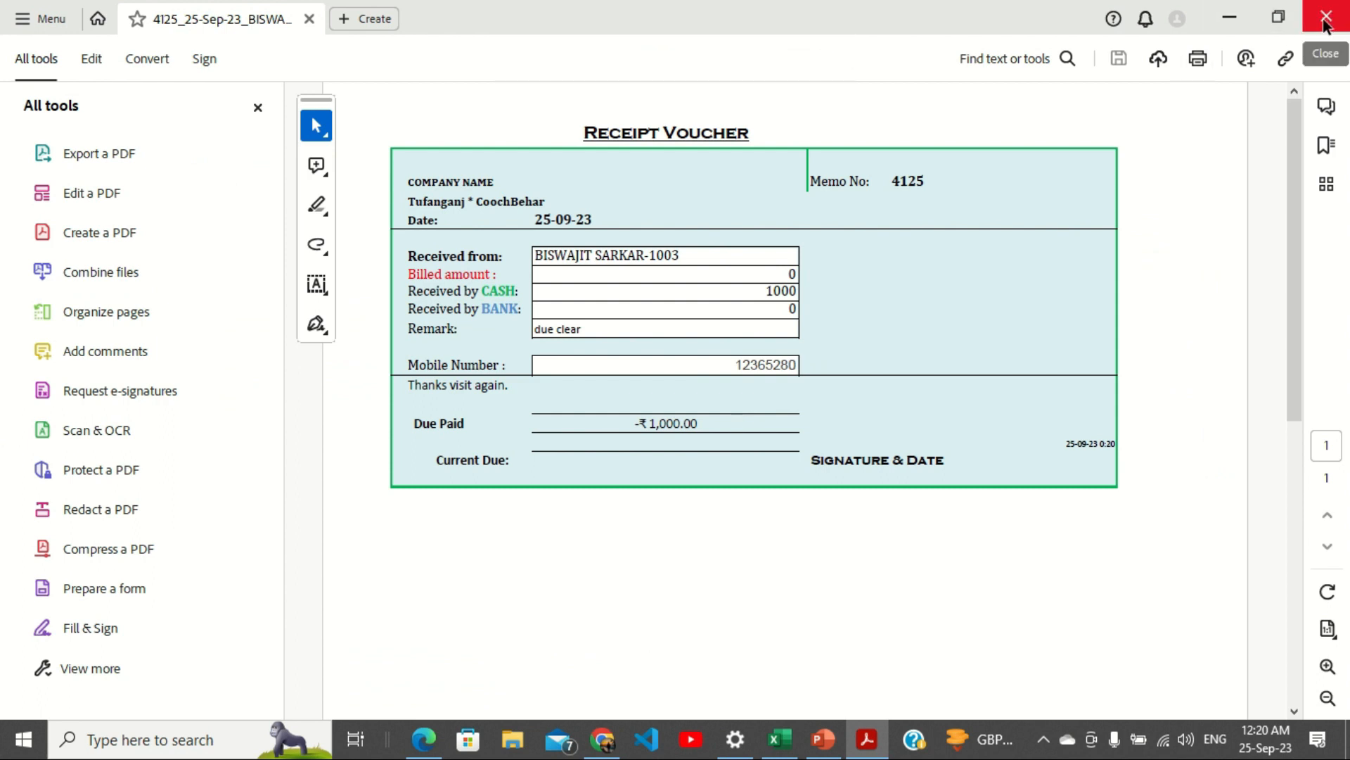
pyautogui.click(1324, 26)
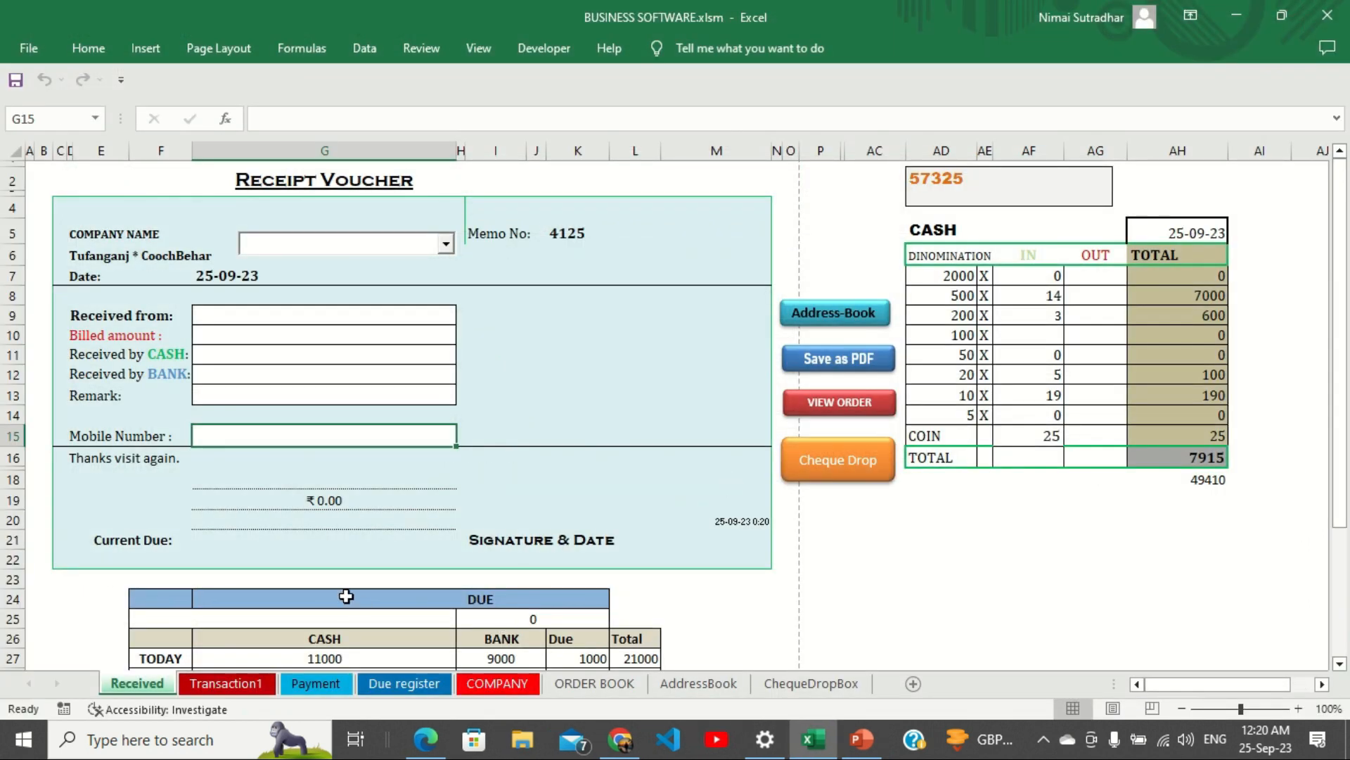
pyautogui.click(401, 685)
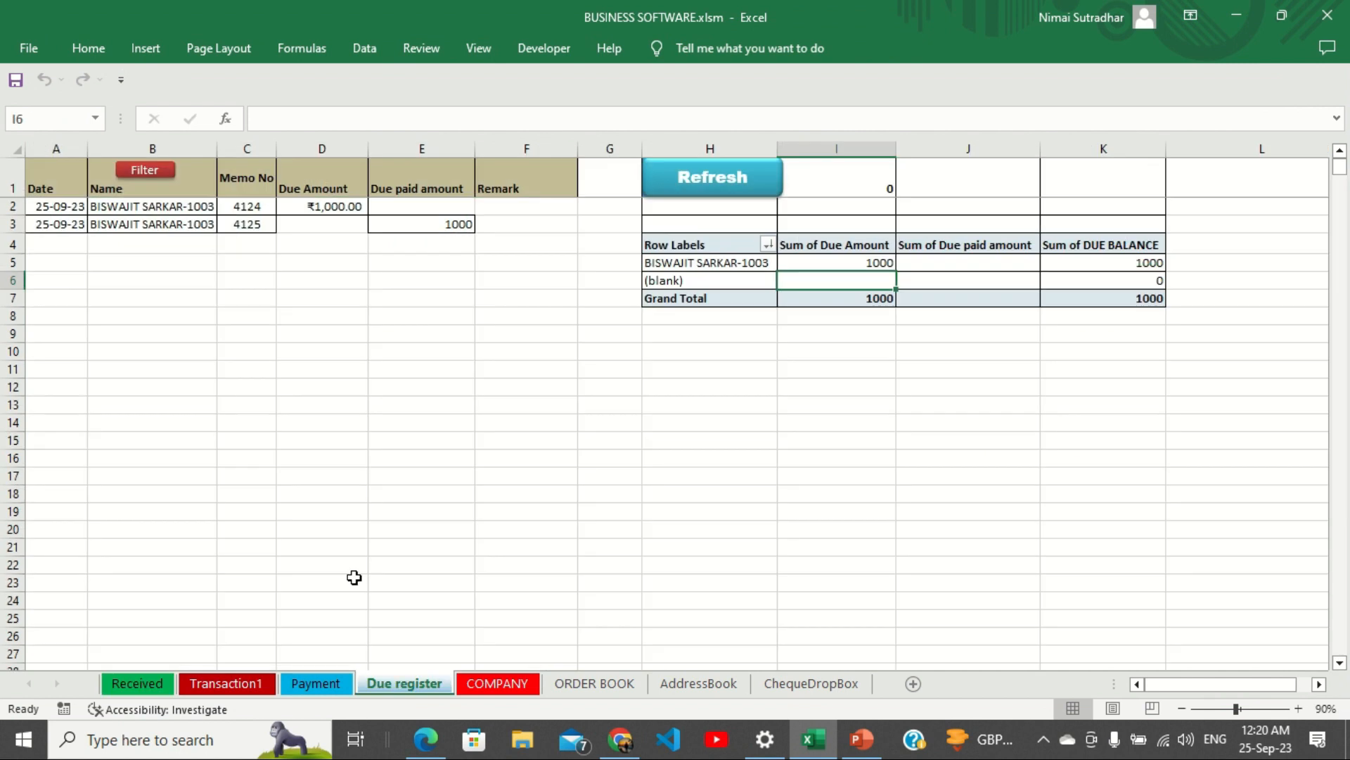
pyautogui.click(128, 225)
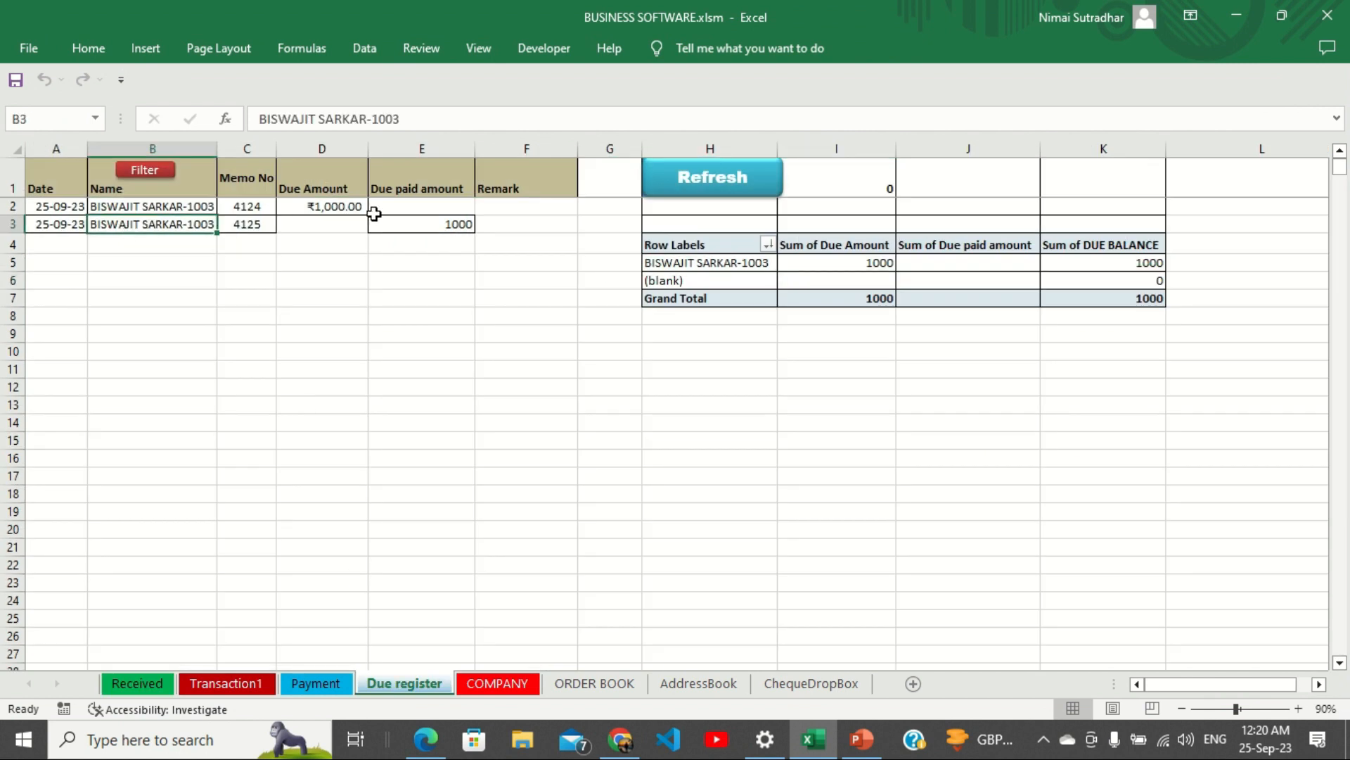
pyautogui.click(422, 223)
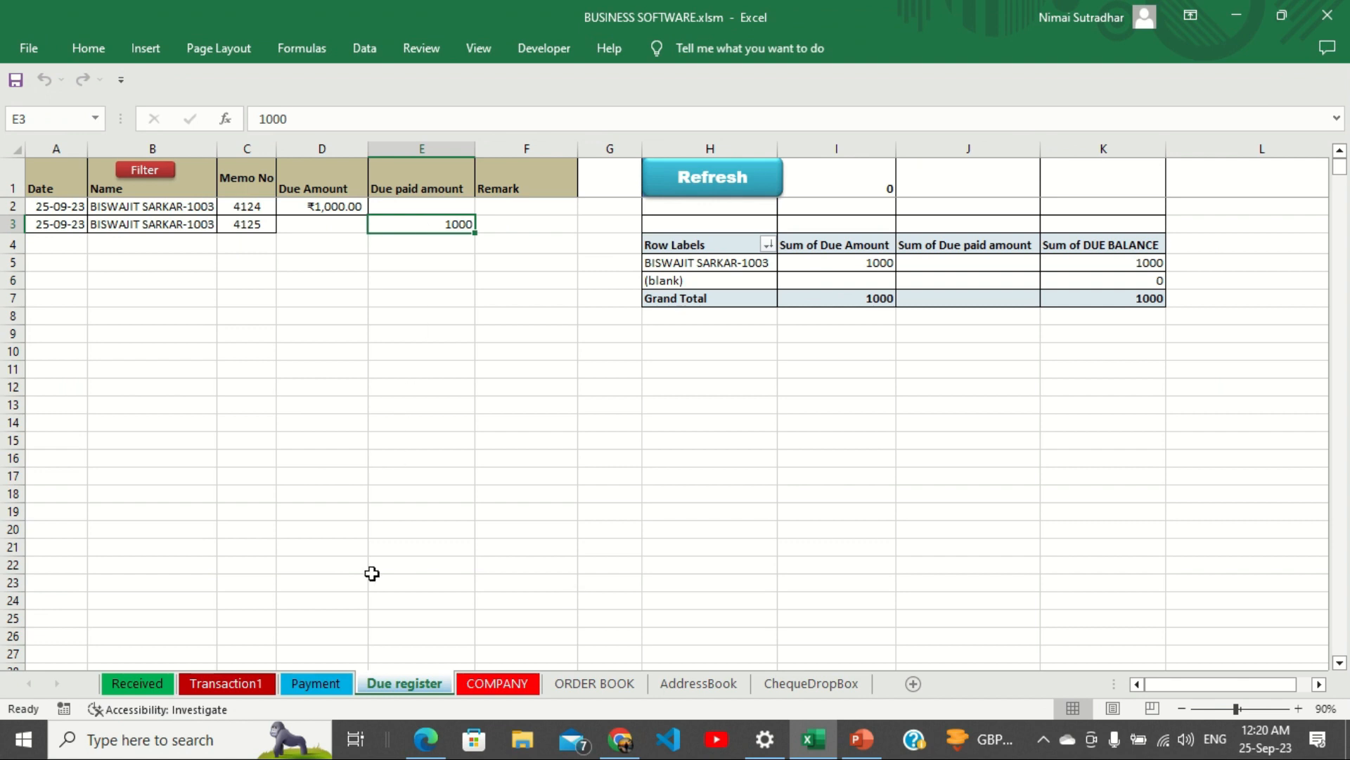
pyautogui.click(137, 683)
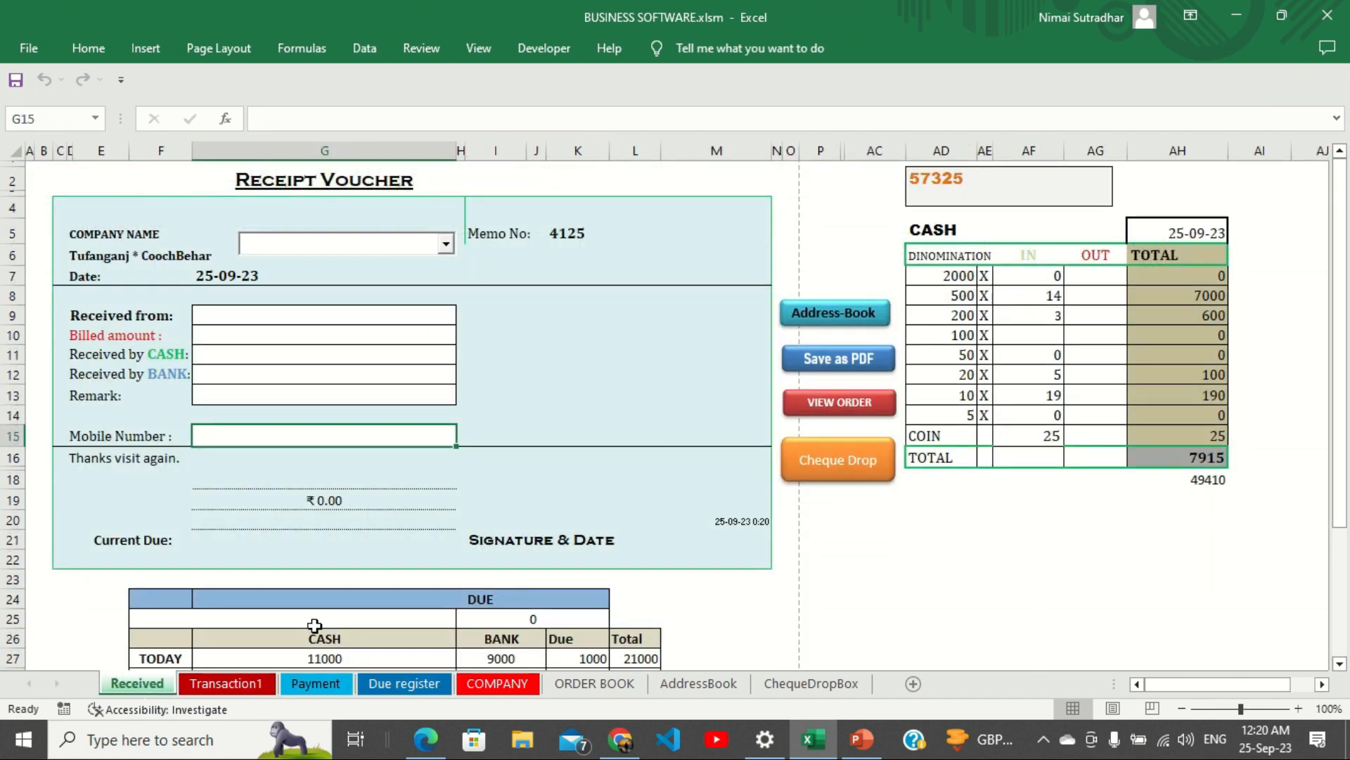
# Look up the customer's record in the address book by name.
pyautogui.click(850, 317)
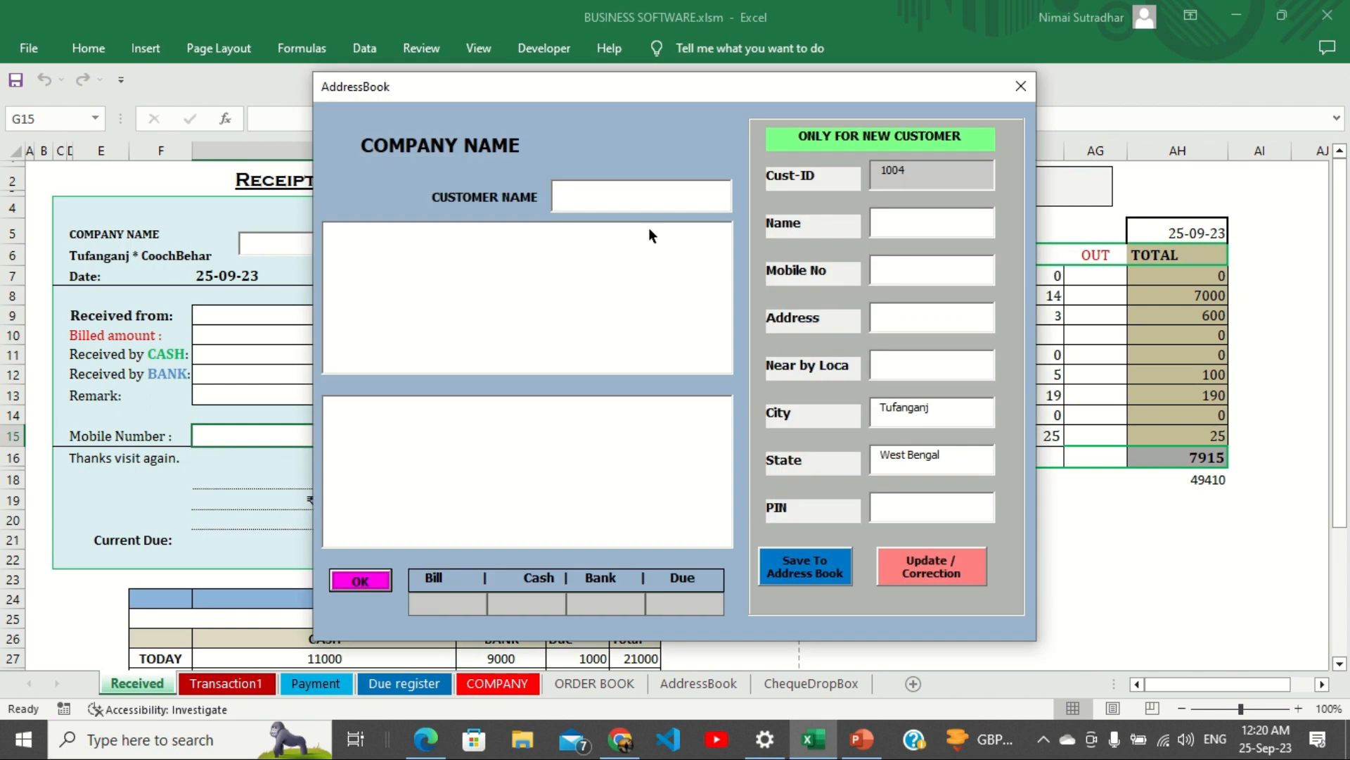
pyautogui.write('BISW')
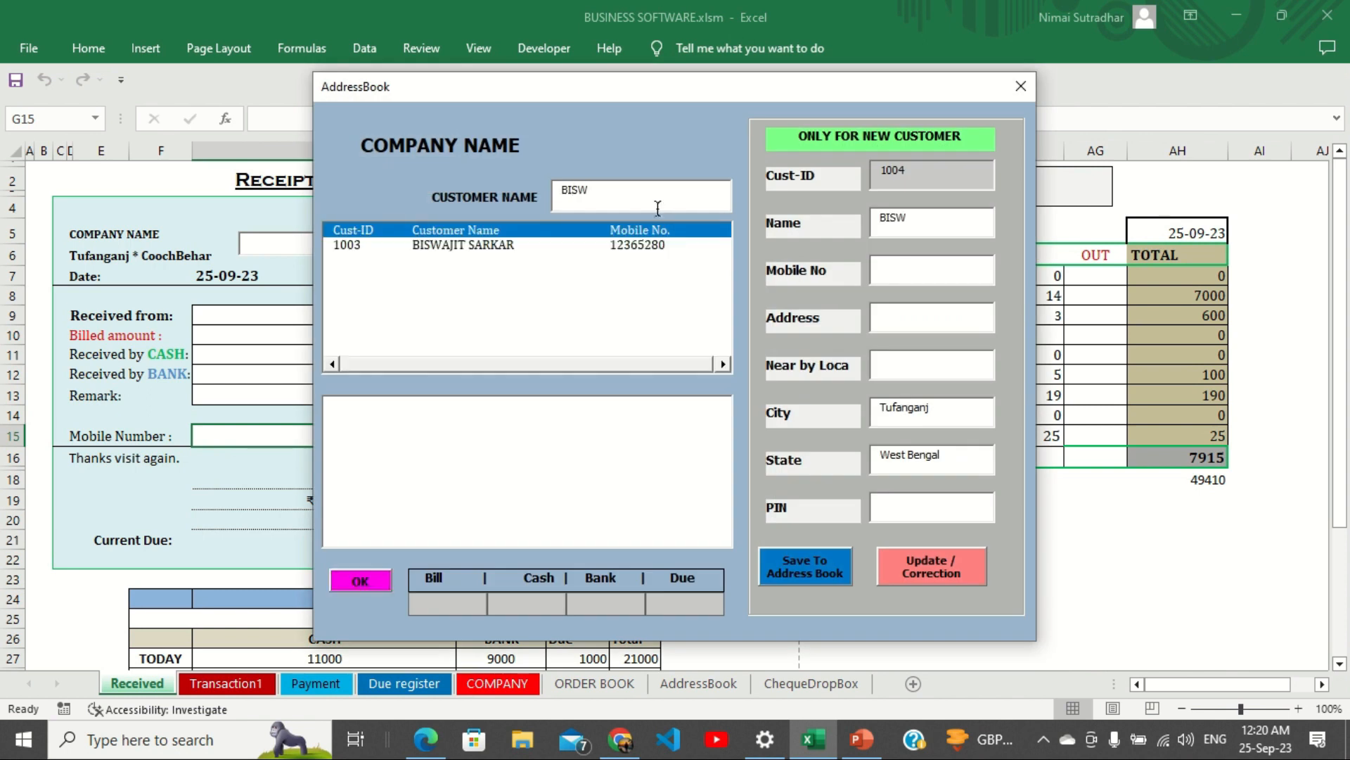
pyautogui.click(475, 243)
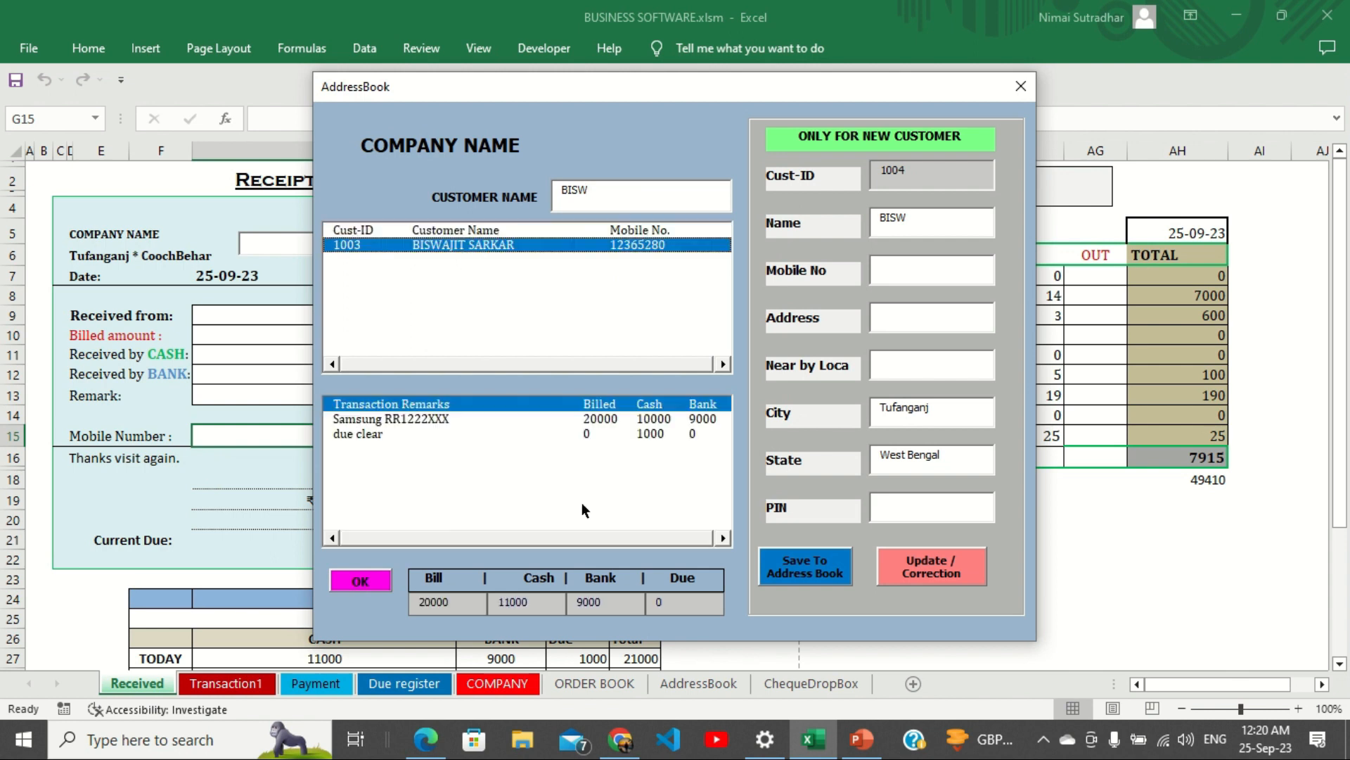
# Highlight the customer's totals: Bill 20000, Cash 11000, Bank 9000 and Due 0.
pyautogui.moveTo(454, 606); pyautogui.dragTo(413, 605)
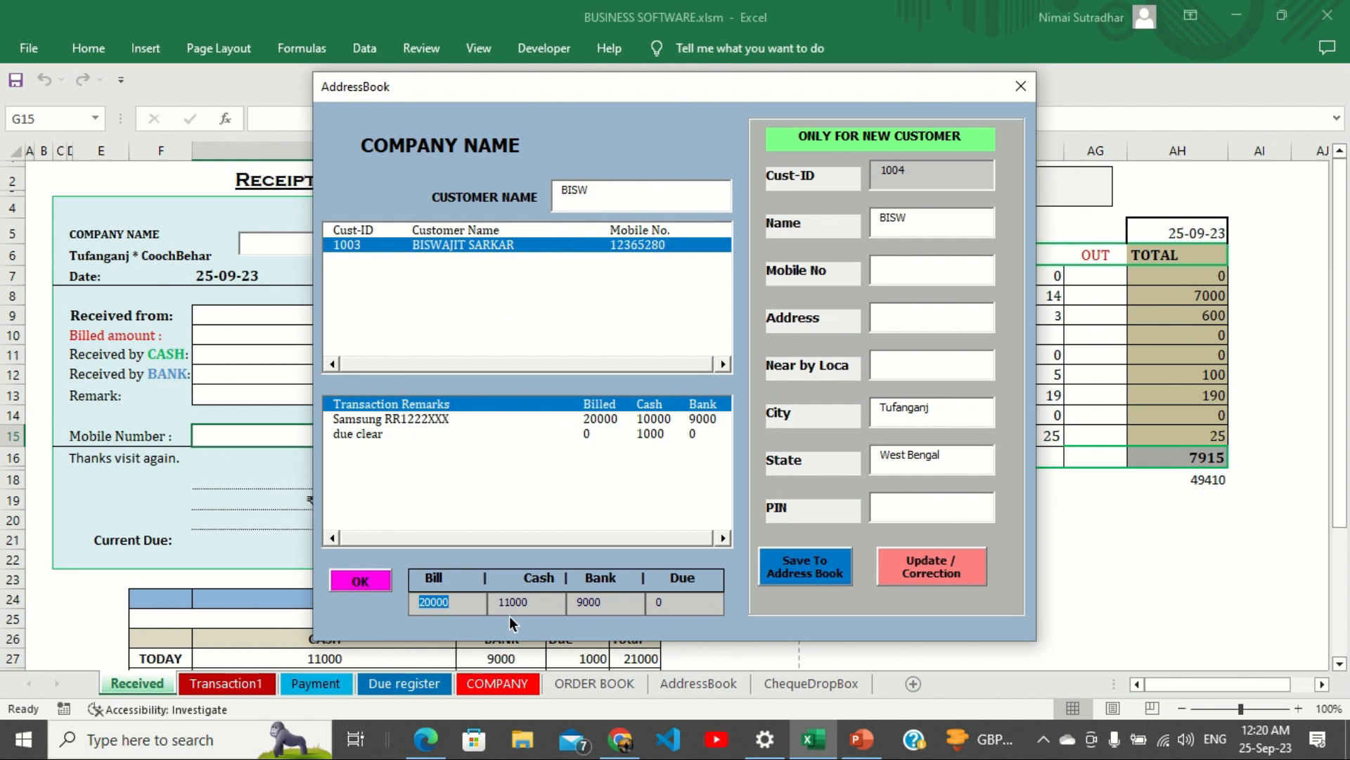
pyautogui.moveTo(540, 603); pyautogui.dragTo(492, 603)
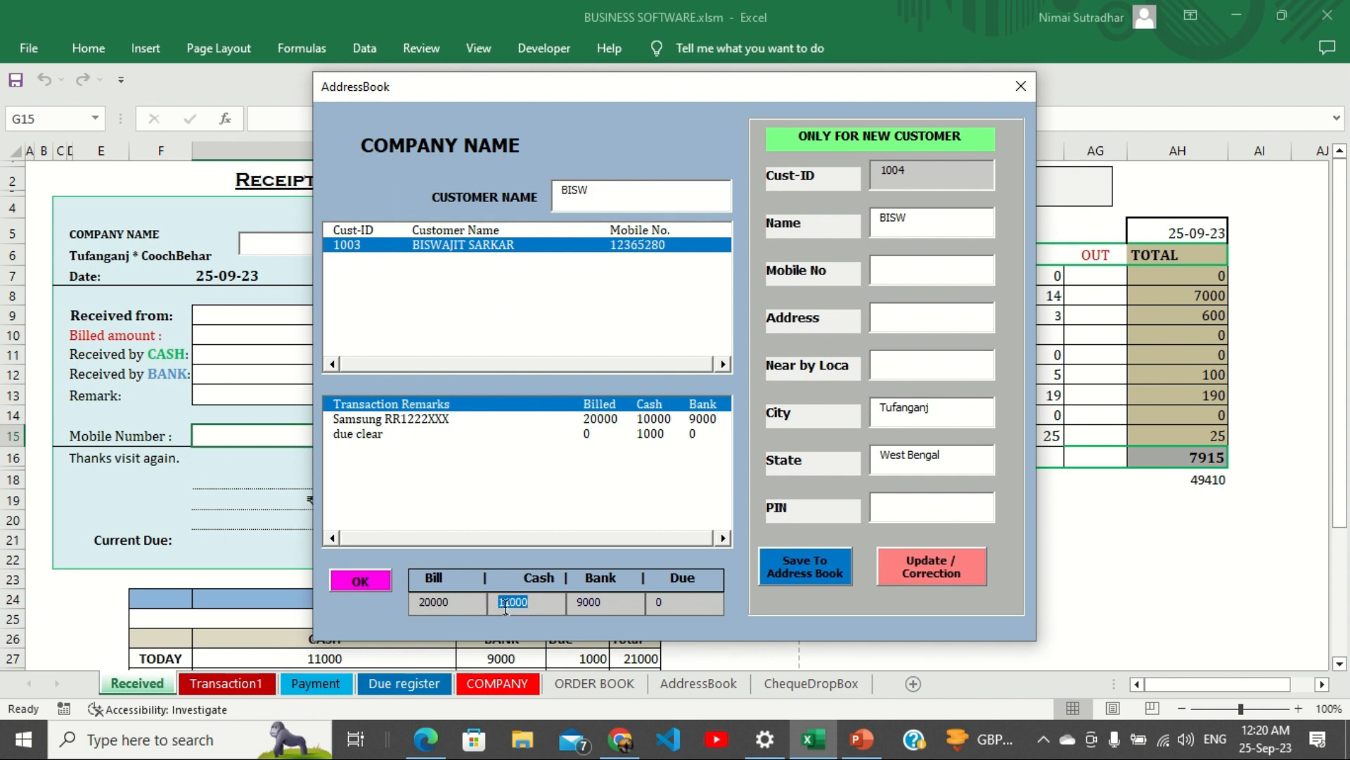
pyautogui.moveTo(611, 600); pyautogui.dragTo(563, 600)
pyautogui.moveTo(675, 603); pyautogui.dragTo(633, 601)
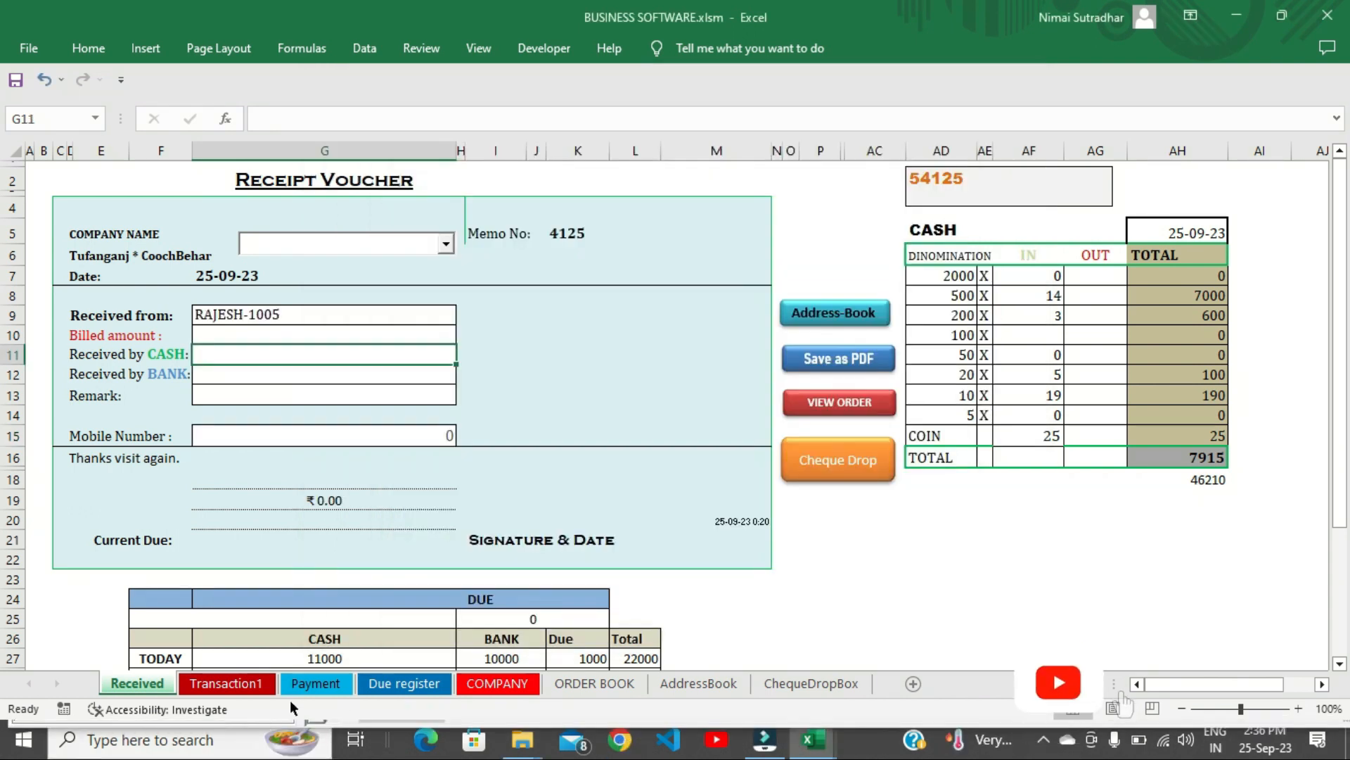
# On the Payment voucher sheet, set the head of account to Office exp.
pyautogui.click(313, 683)
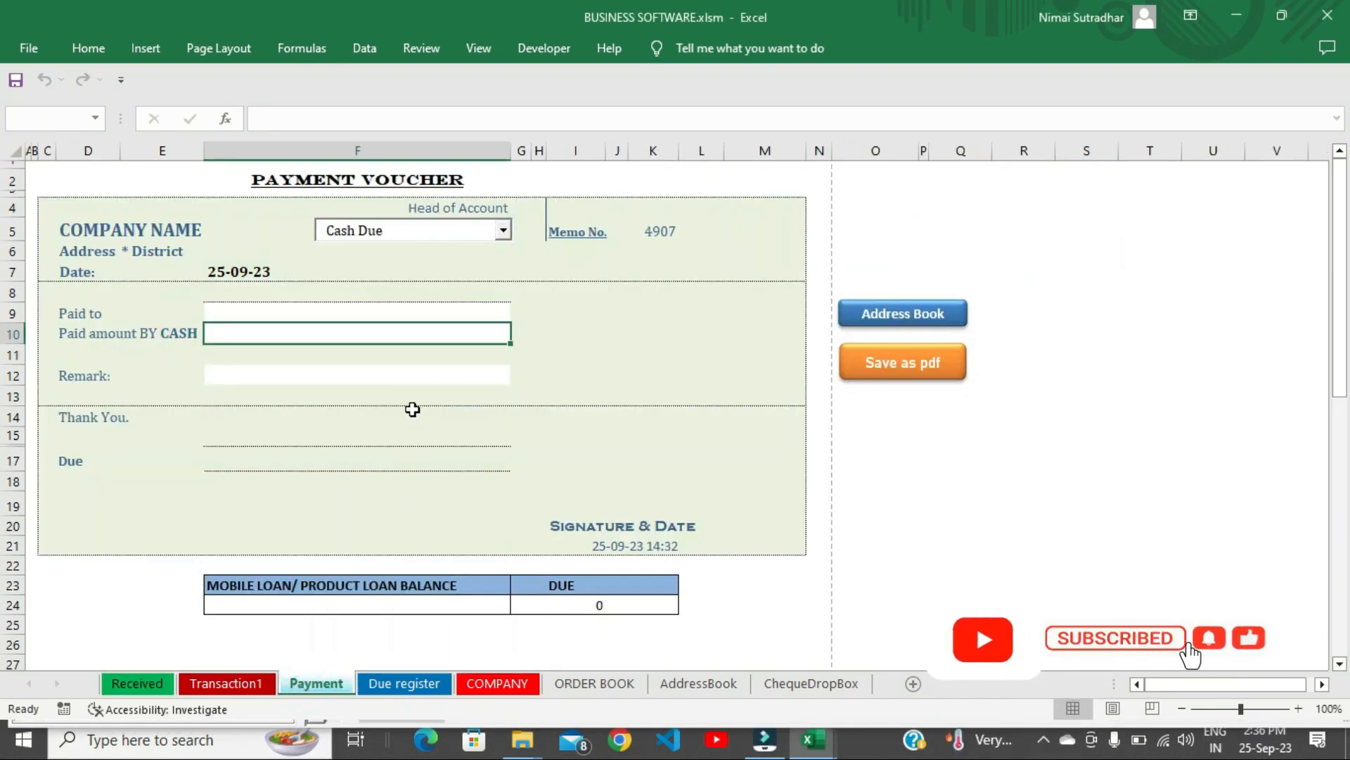
pyautogui.click(392, 230)
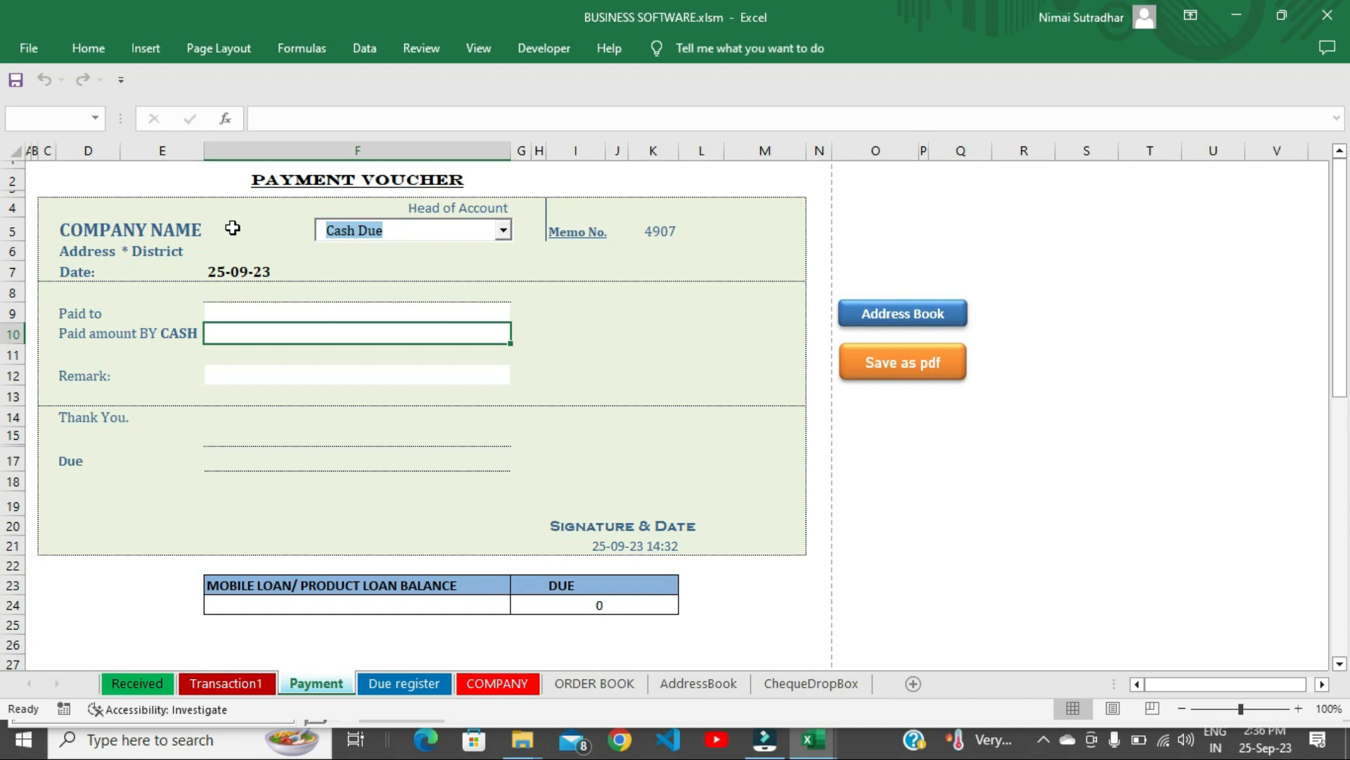
pyautogui.write('O')
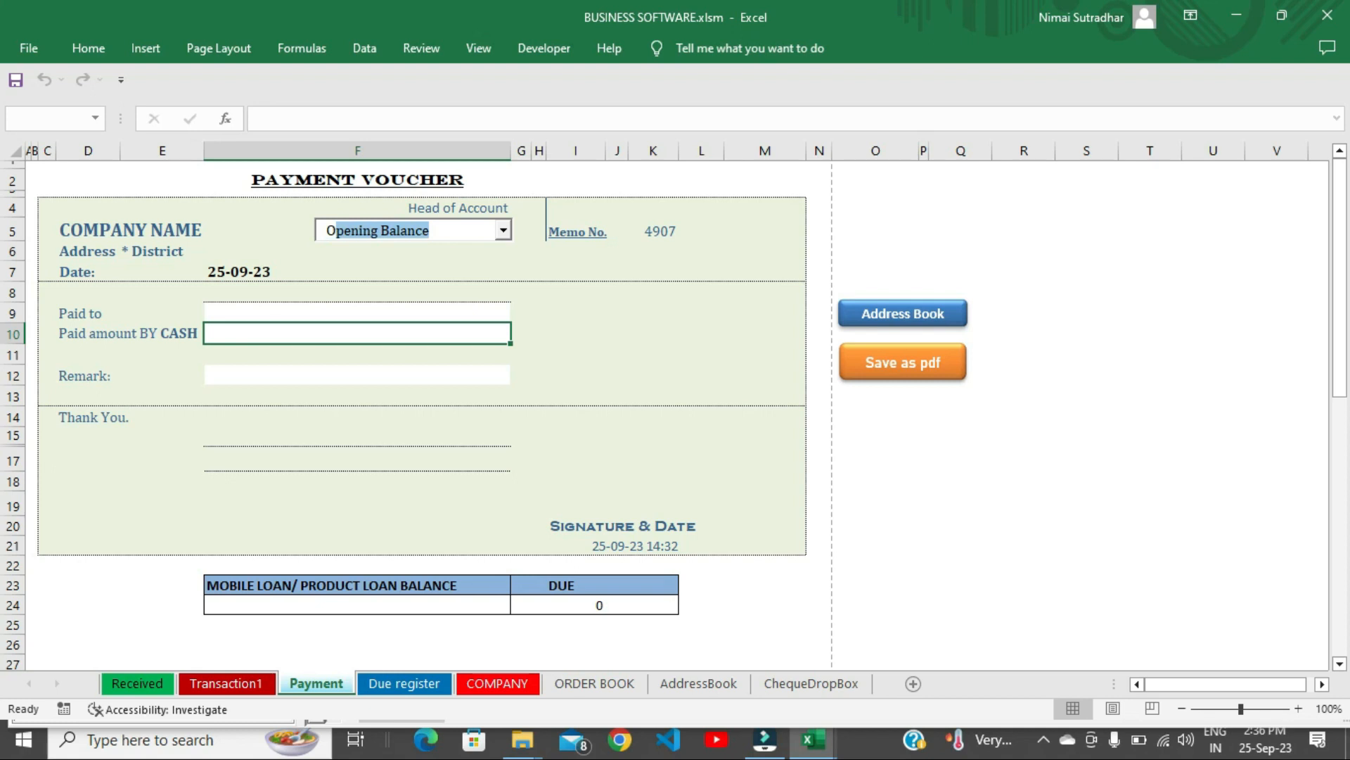
pyautogui.write('ffice exp')
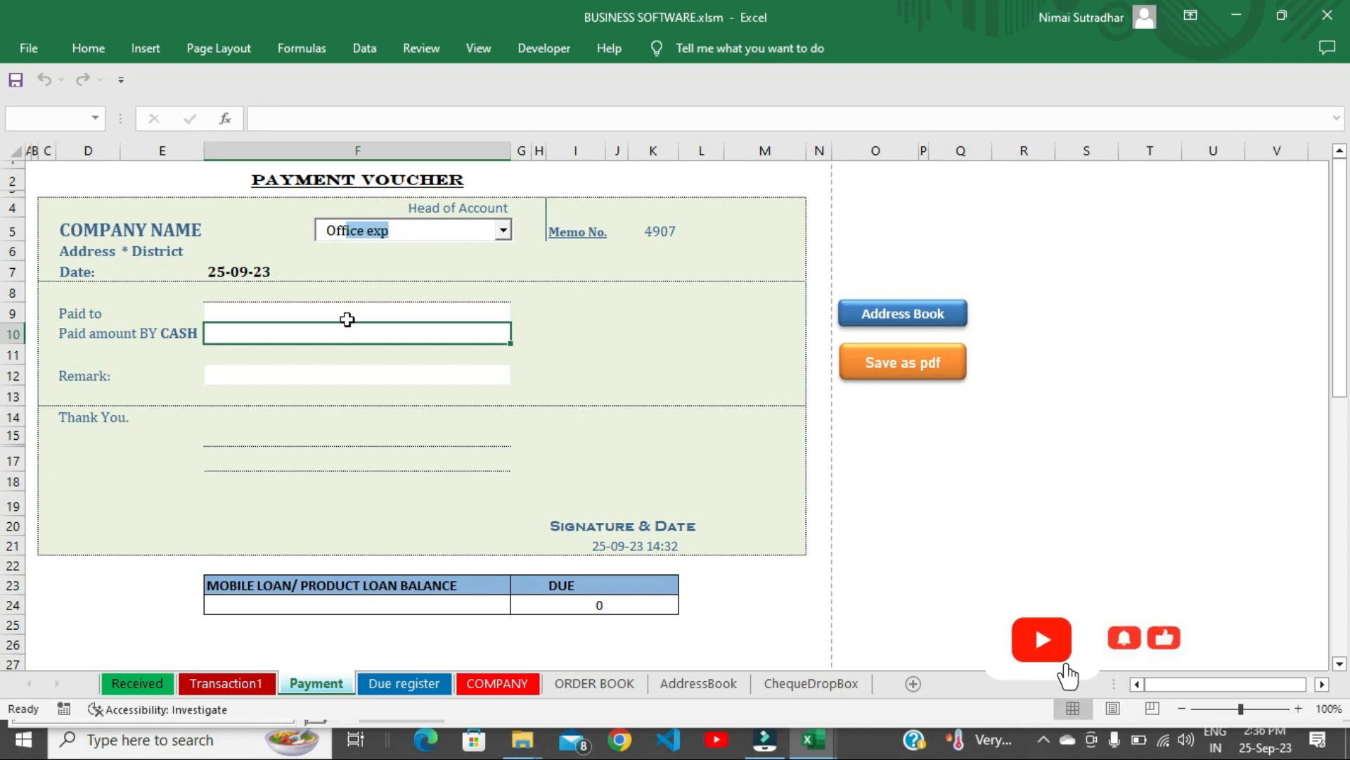
# Bring up the customer address book, ready to search, moved aside.
pyautogui.click(927, 316)
pyautogui.click(593, 194)
pyautogui.moveTo(586, 82); pyautogui.dragTo(824, 95)
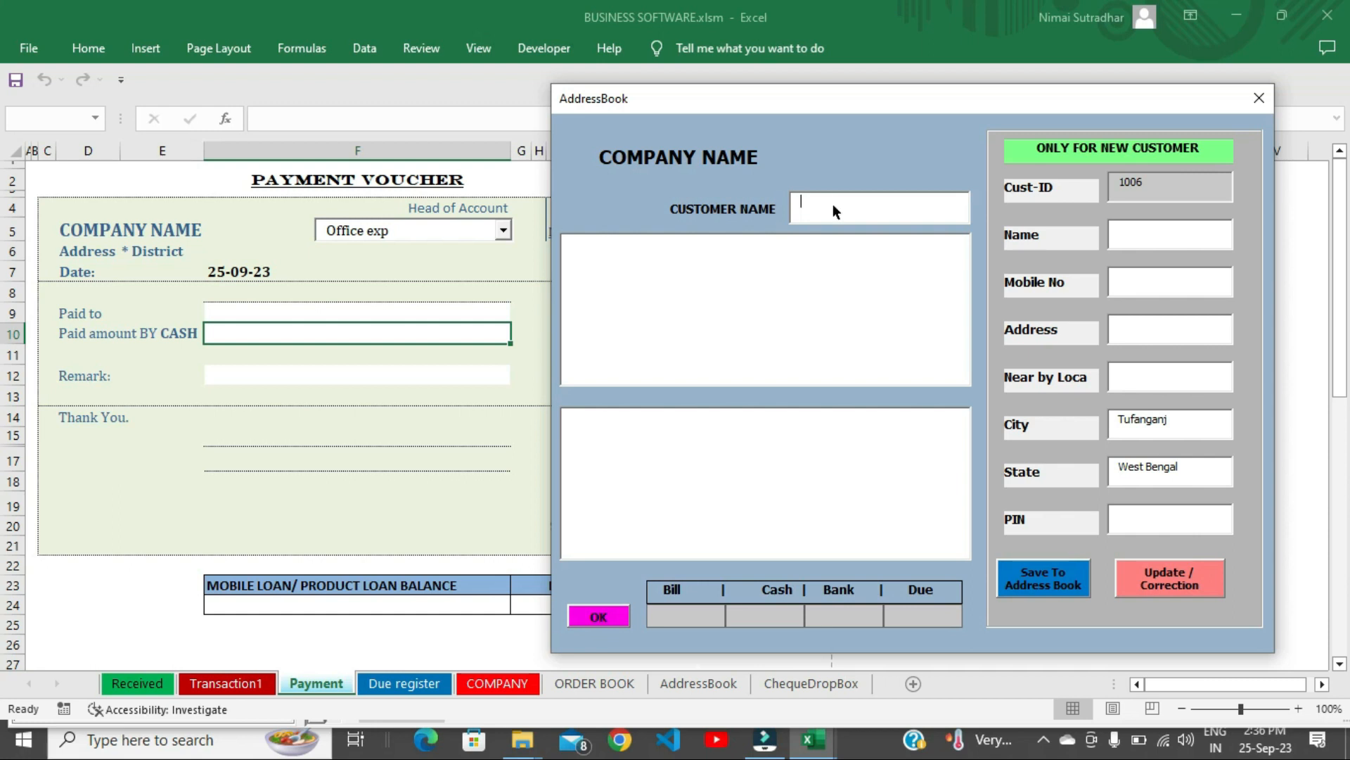
# Find the customer in the address book and fill them in as Paid to.
pyautogui.write('GA')
pyautogui.click(702, 259)
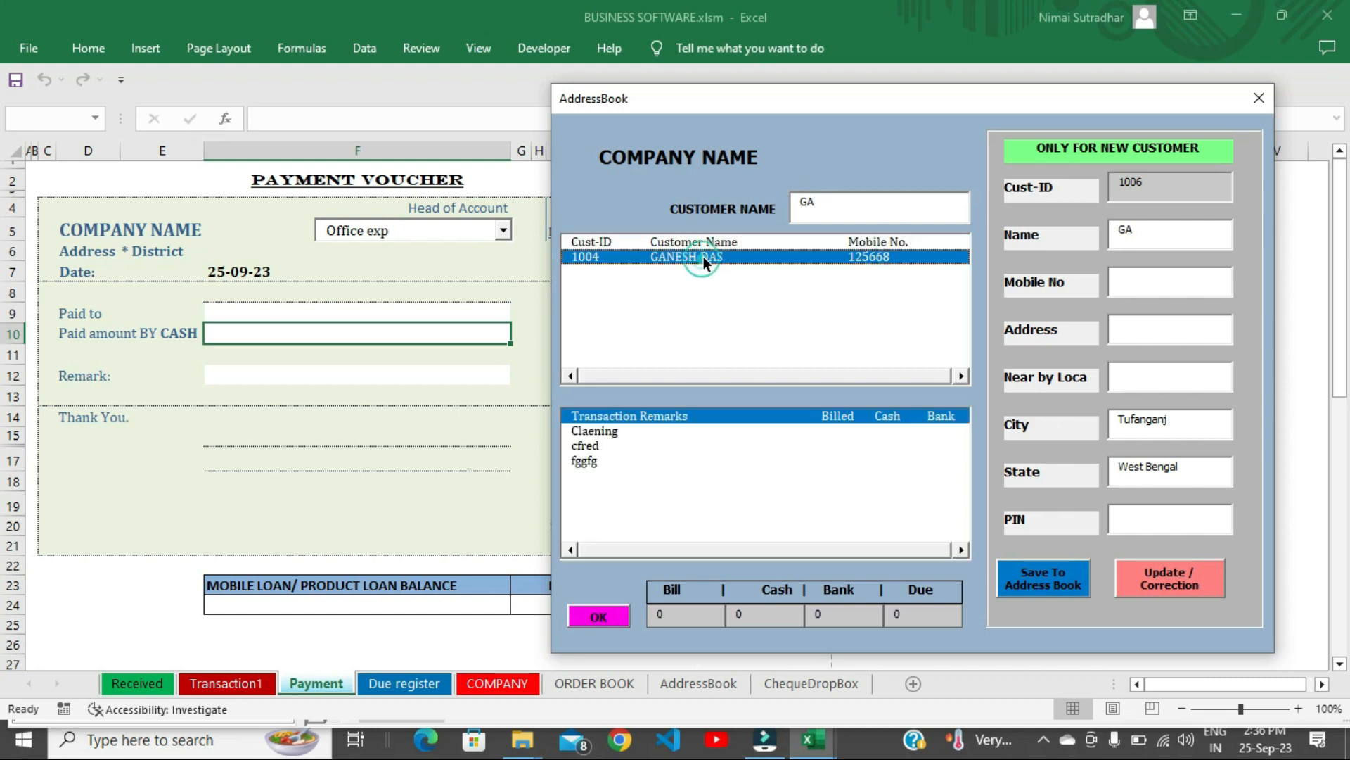
pyautogui.click(602, 619)
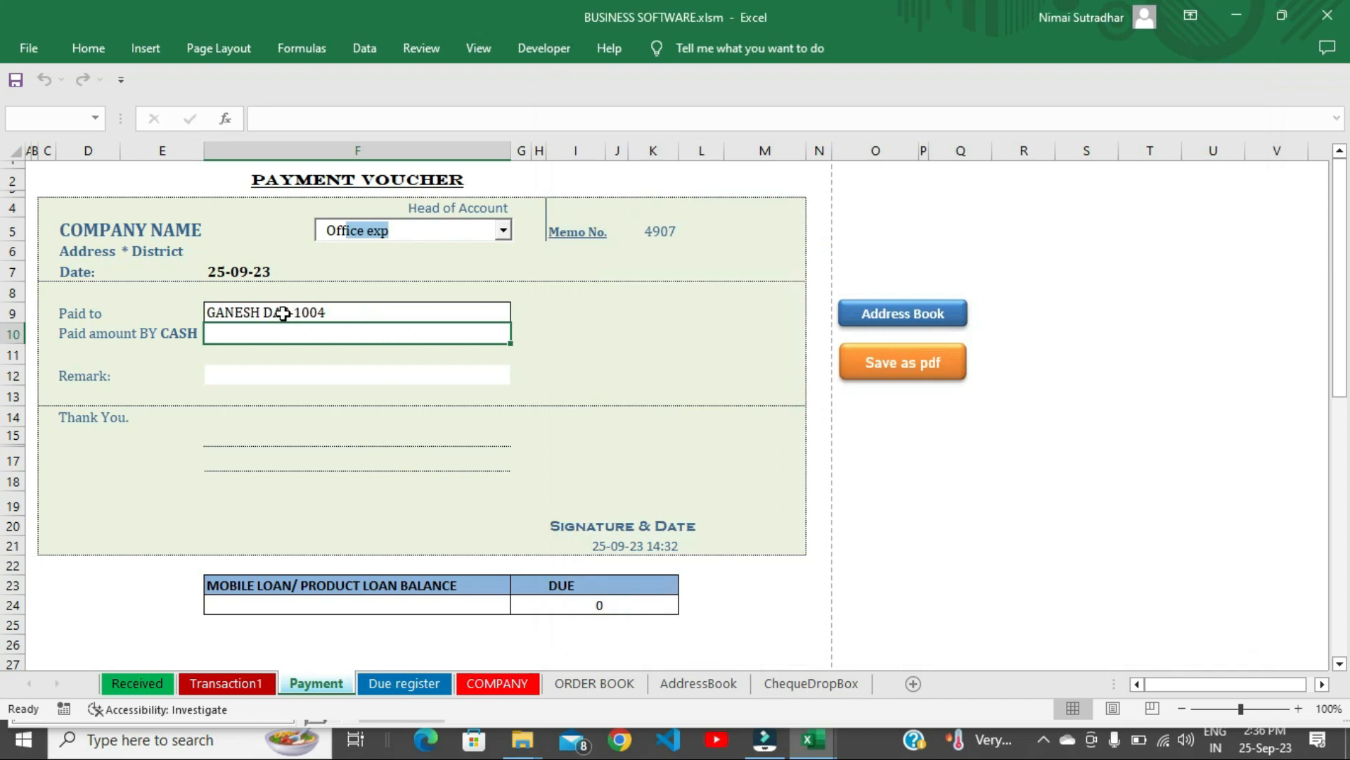
# Enter 1000 paid by cash and the remark 'gfdhgfhgf'.
pyautogui.click(369, 332)
pyautogui.click(369, 332)
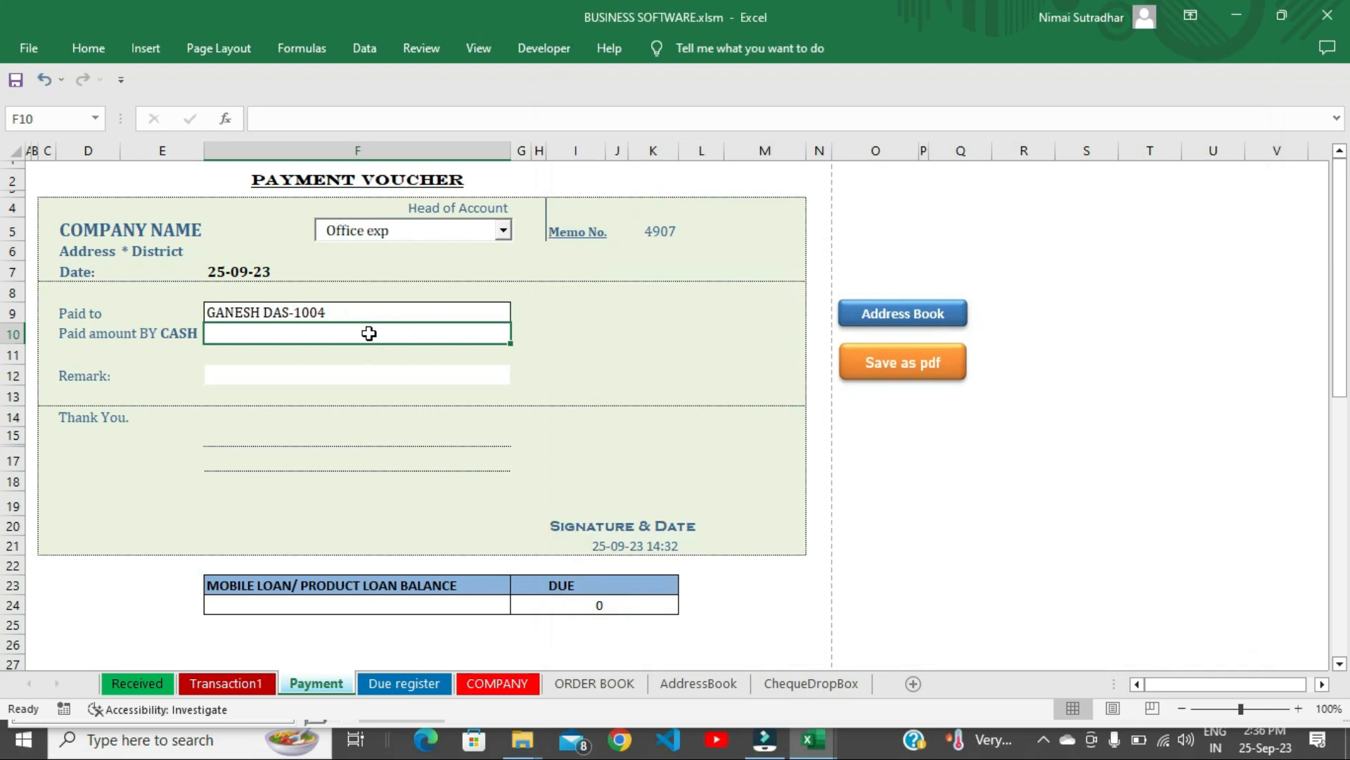
pyautogui.write('1000')
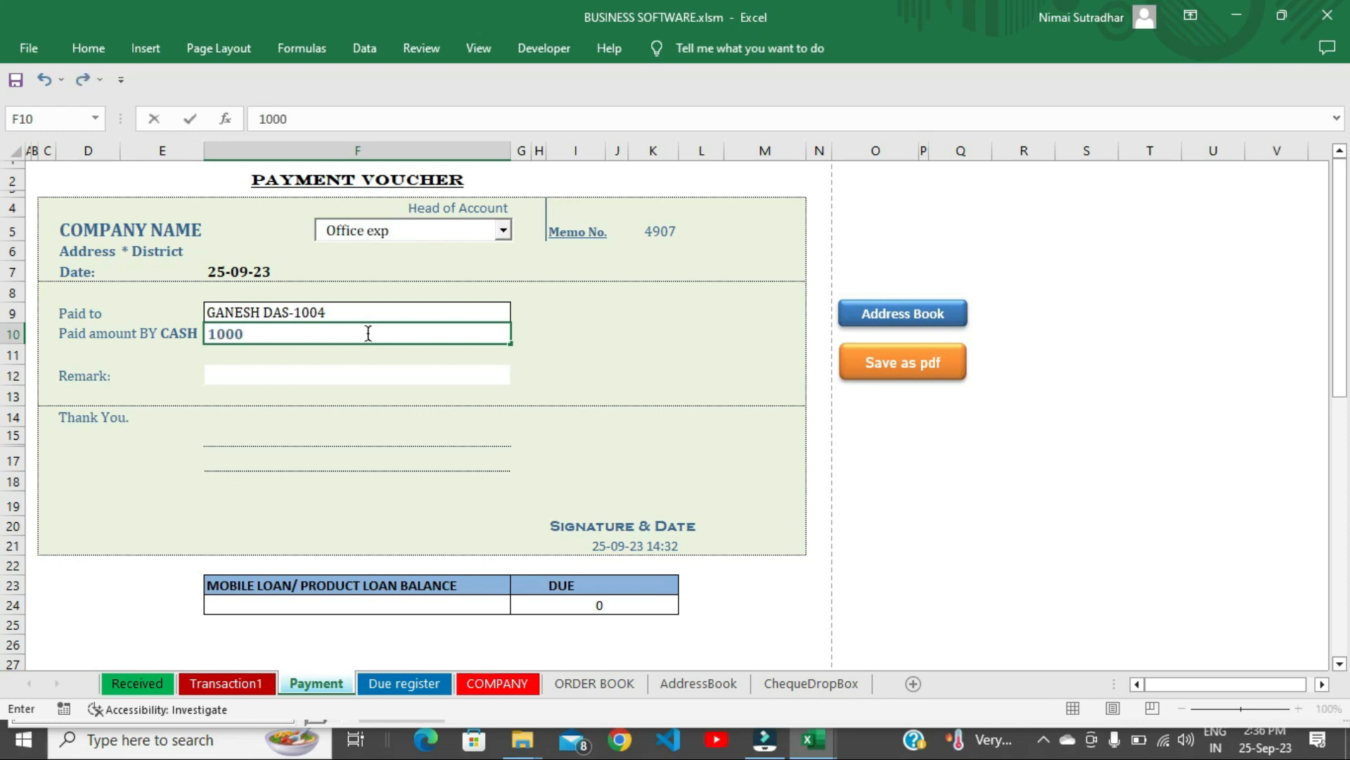
pyautogui.press('Return')
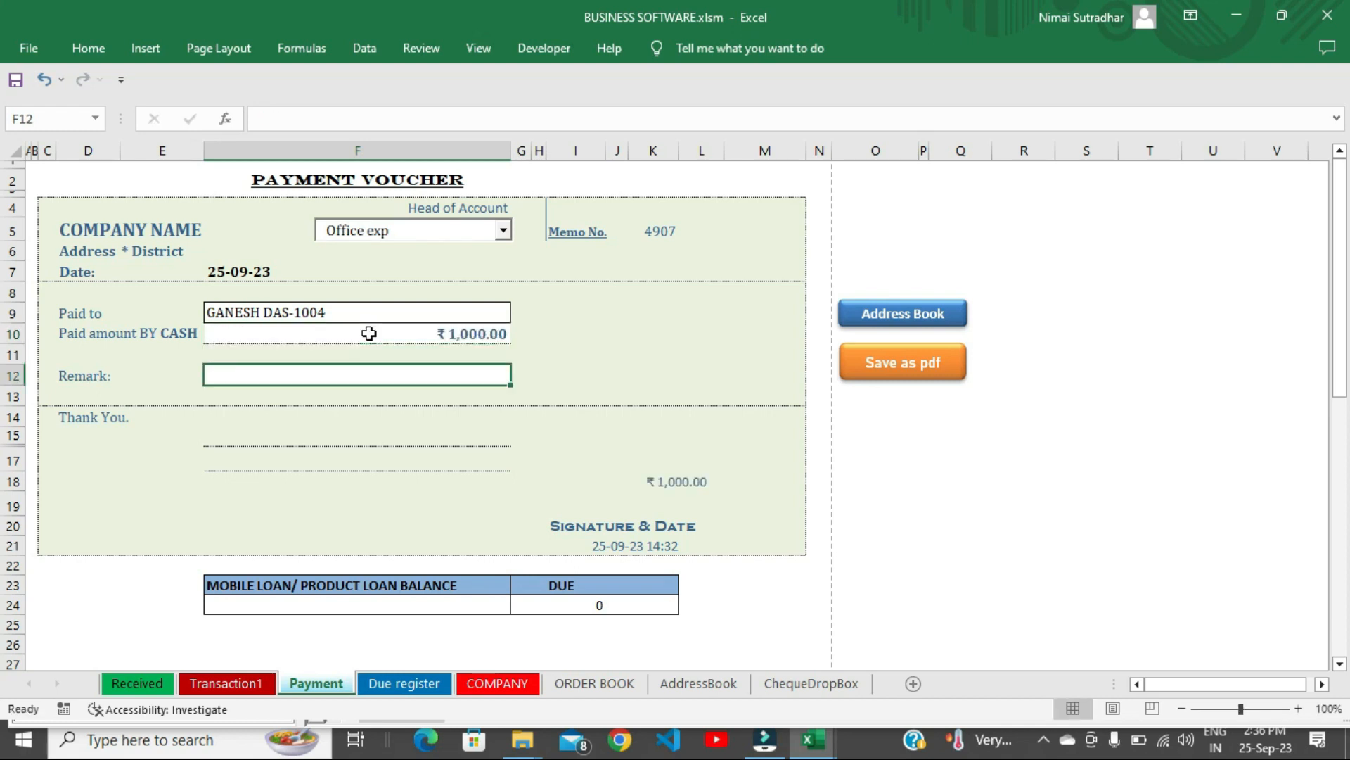
pyautogui.write('gfdhgfhgf')
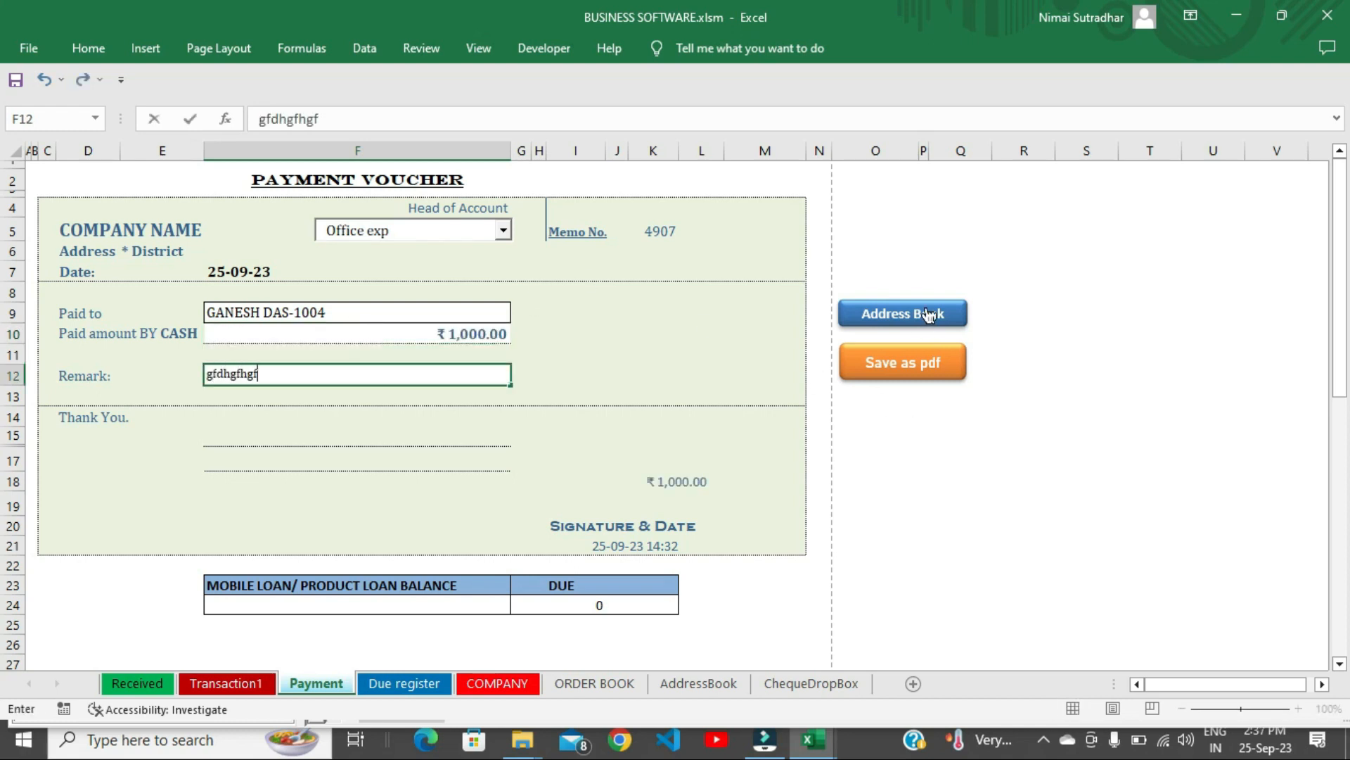
# Export the ₹1,000.00 Office exp payment voucher, memo 4908, to PDF in Acrobat.
pyautogui.click(914, 373)
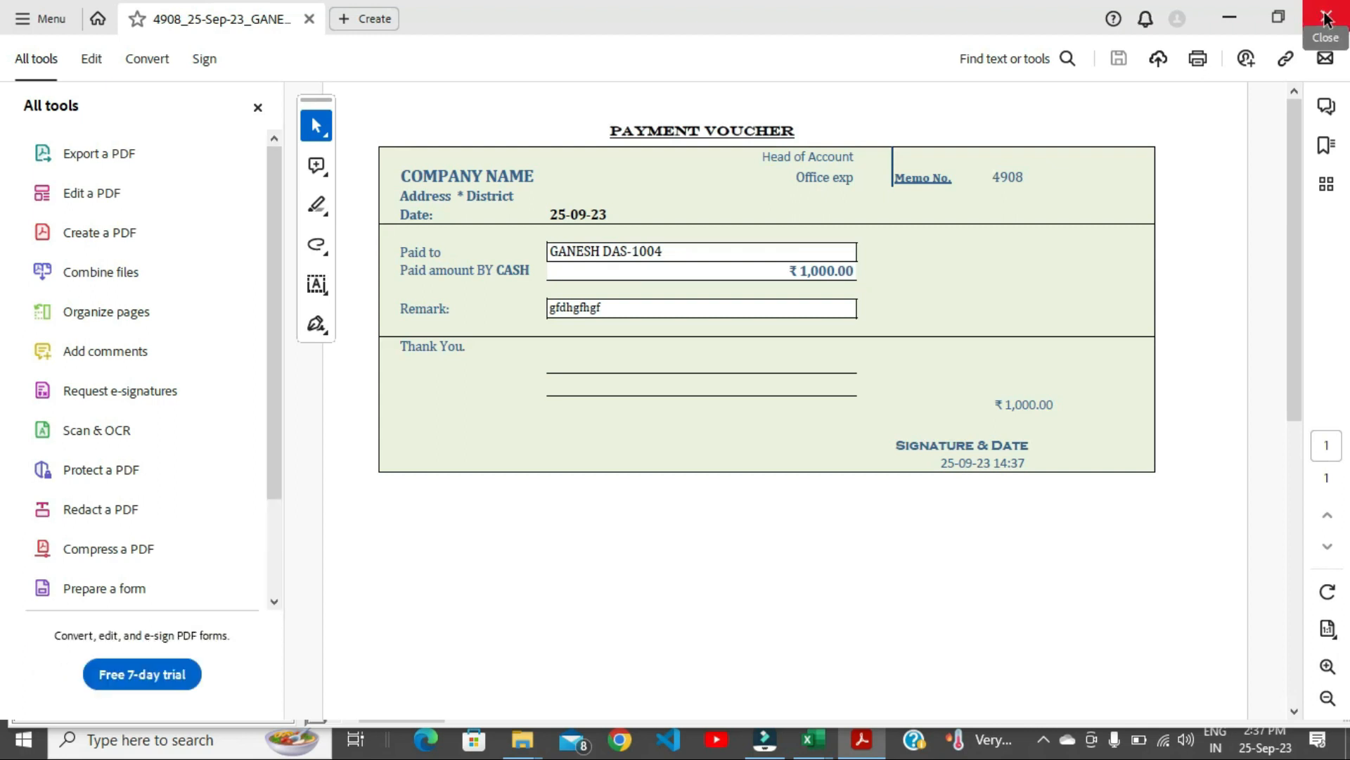
# Close Acrobat and set the cleared payment voucher's head of account to Cash Due.
pyautogui.click(1326, 18)
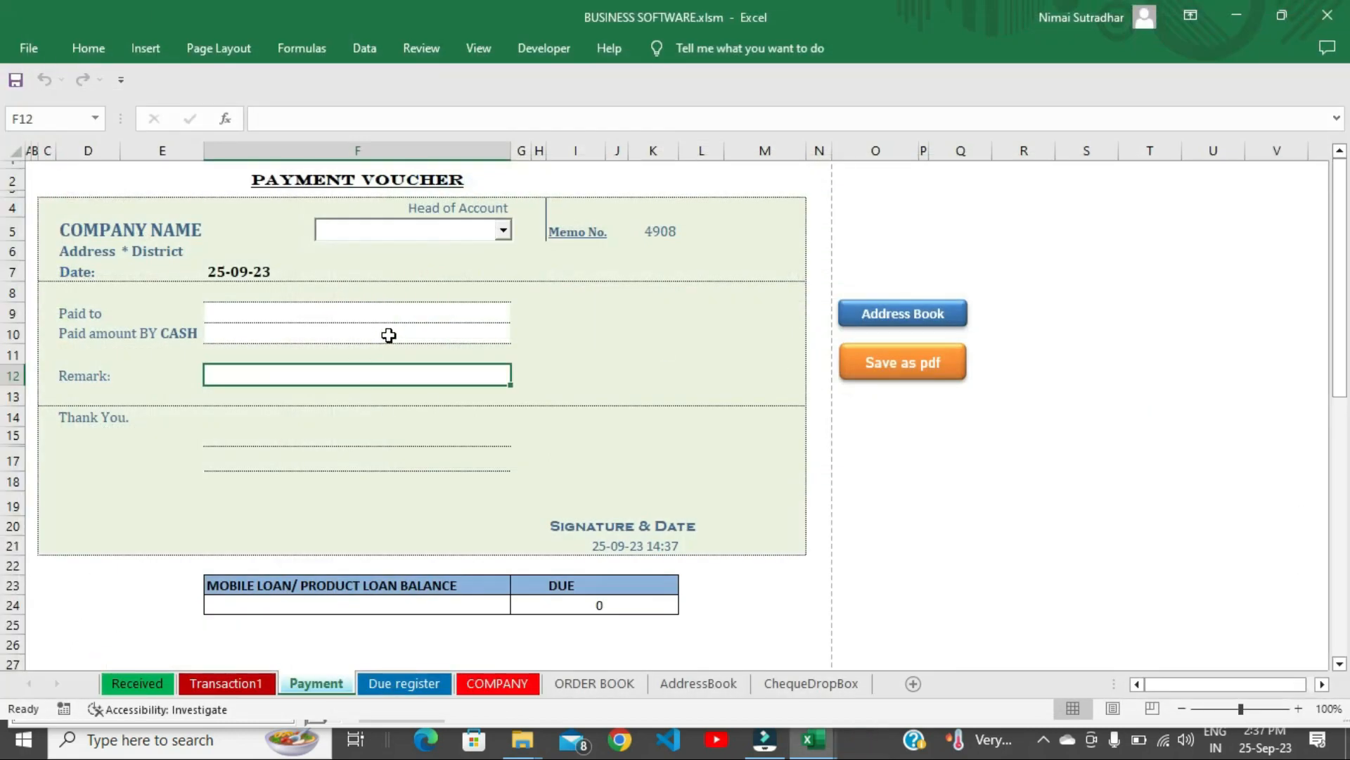
pyautogui.click(403, 233)
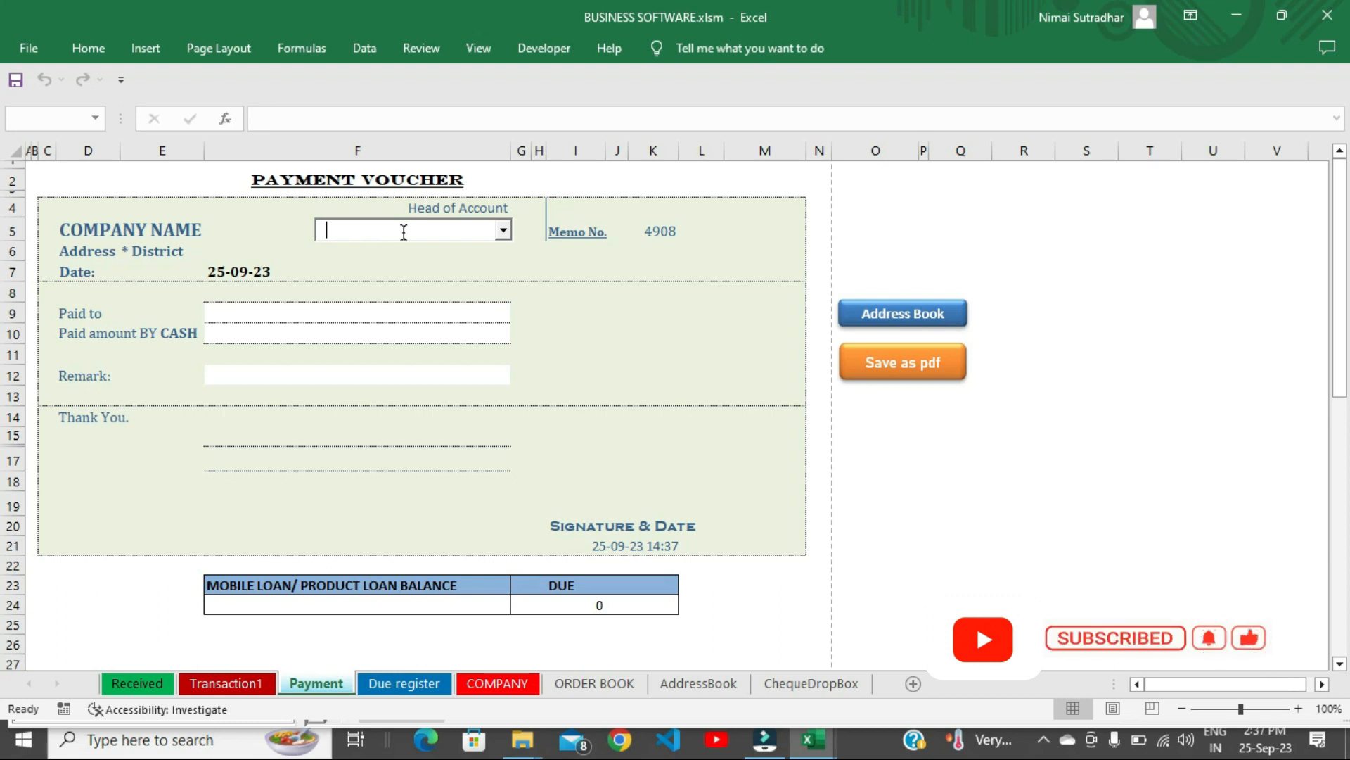
pyautogui.write('Cash Due')
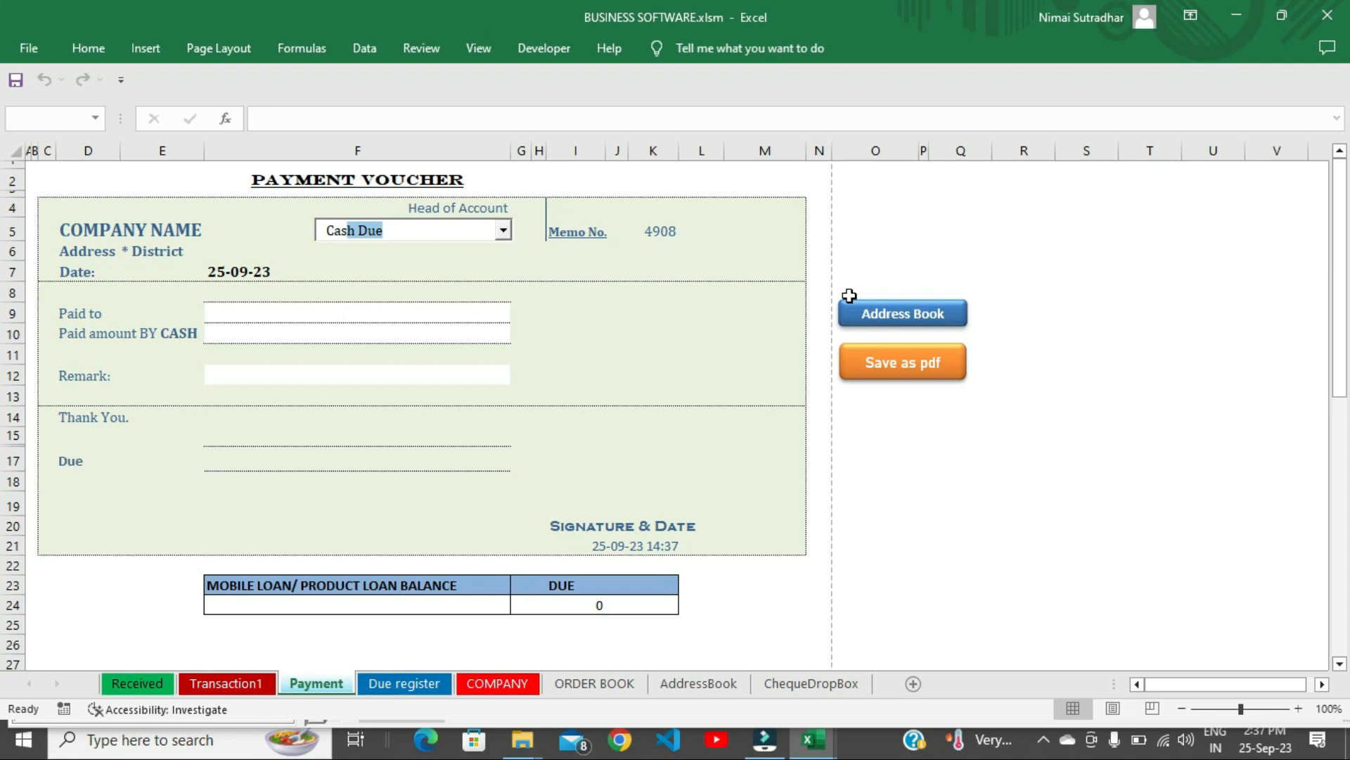
# Search the address book by name and fill the chosen customer in as Paid to.
pyautogui.click(937, 313)
pyautogui.click(633, 196)
pyautogui.write('RAJ')
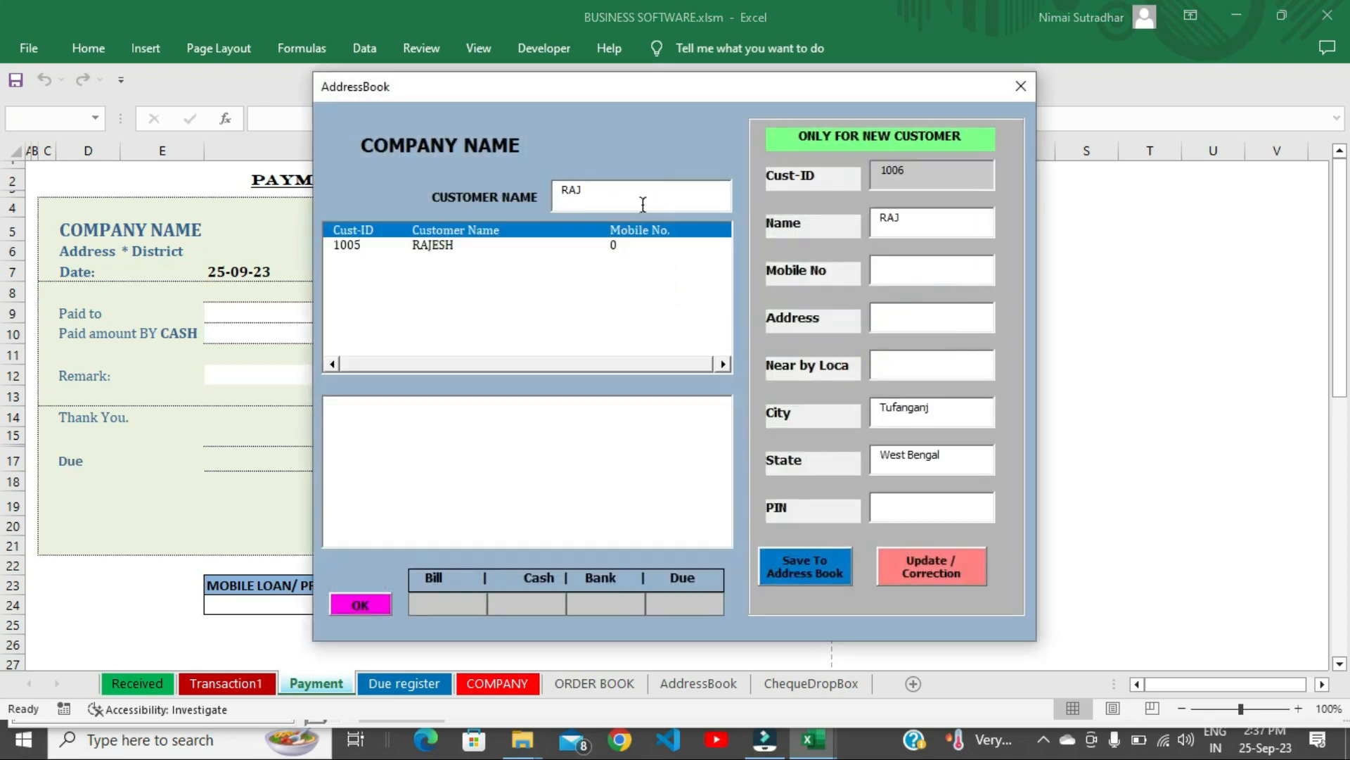
pyautogui.click(443, 245)
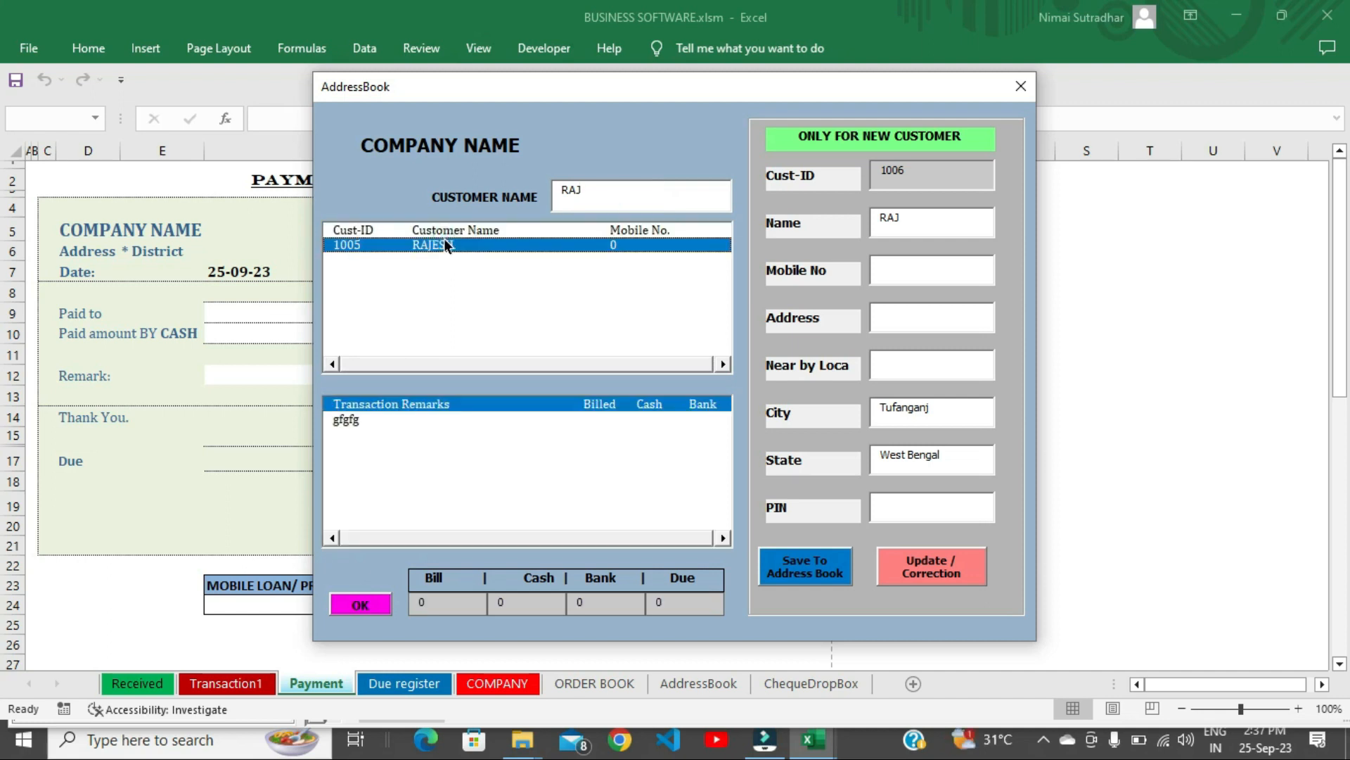
pyautogui.click(360, 604)
# Enter 1000 paid by cash and the remark 'due'.
pyautogui.click(360, 331)
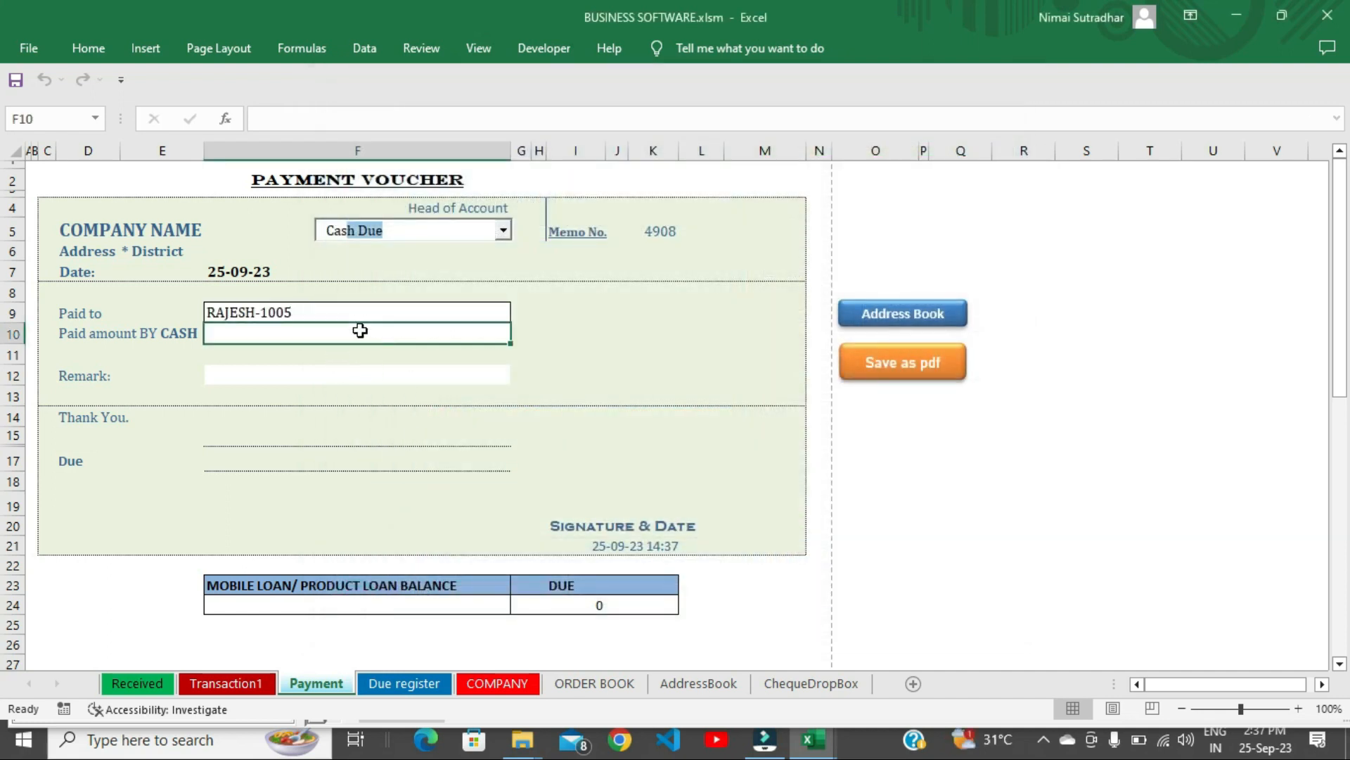
pyautogui.click(360, 330)
pyautogui.write('1000')
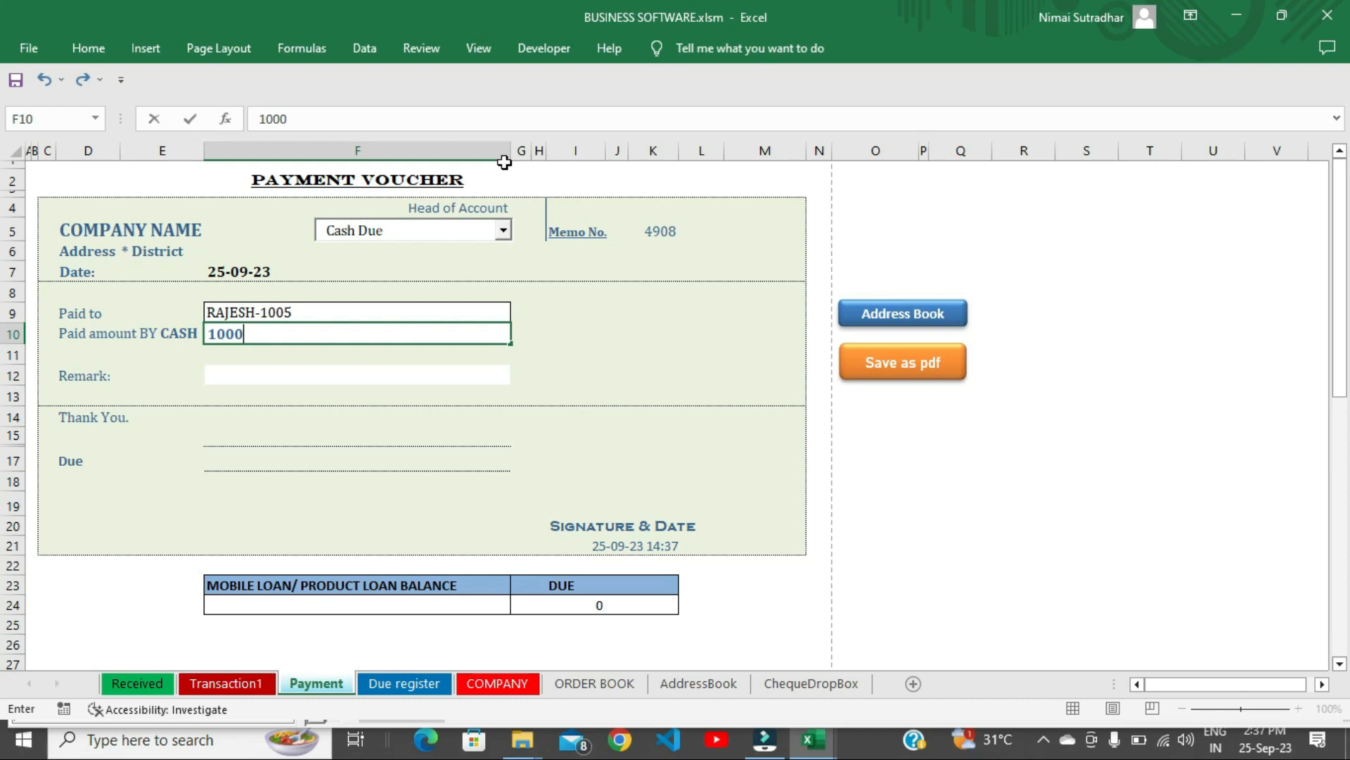
pyautogui.press('Return')
pyautogui.write('due')
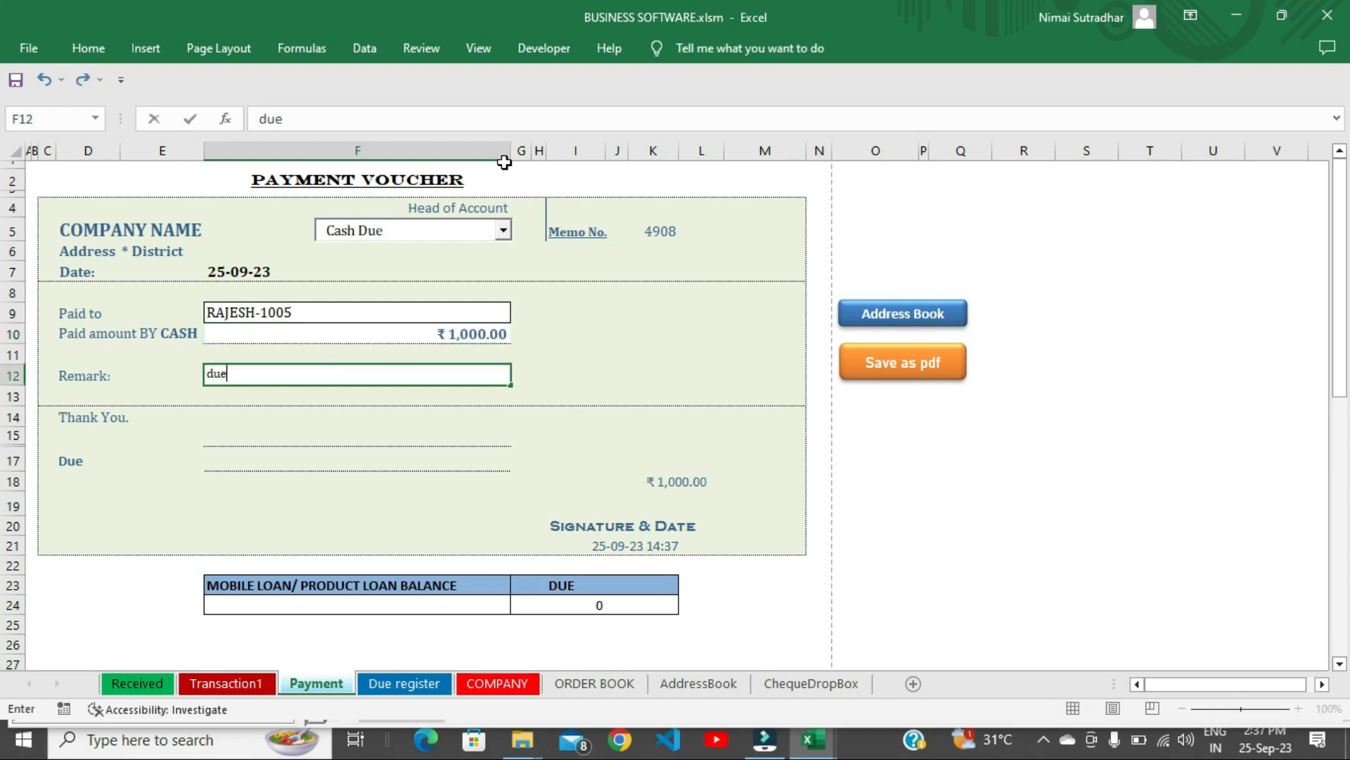
pyautogui.click(373, 332)
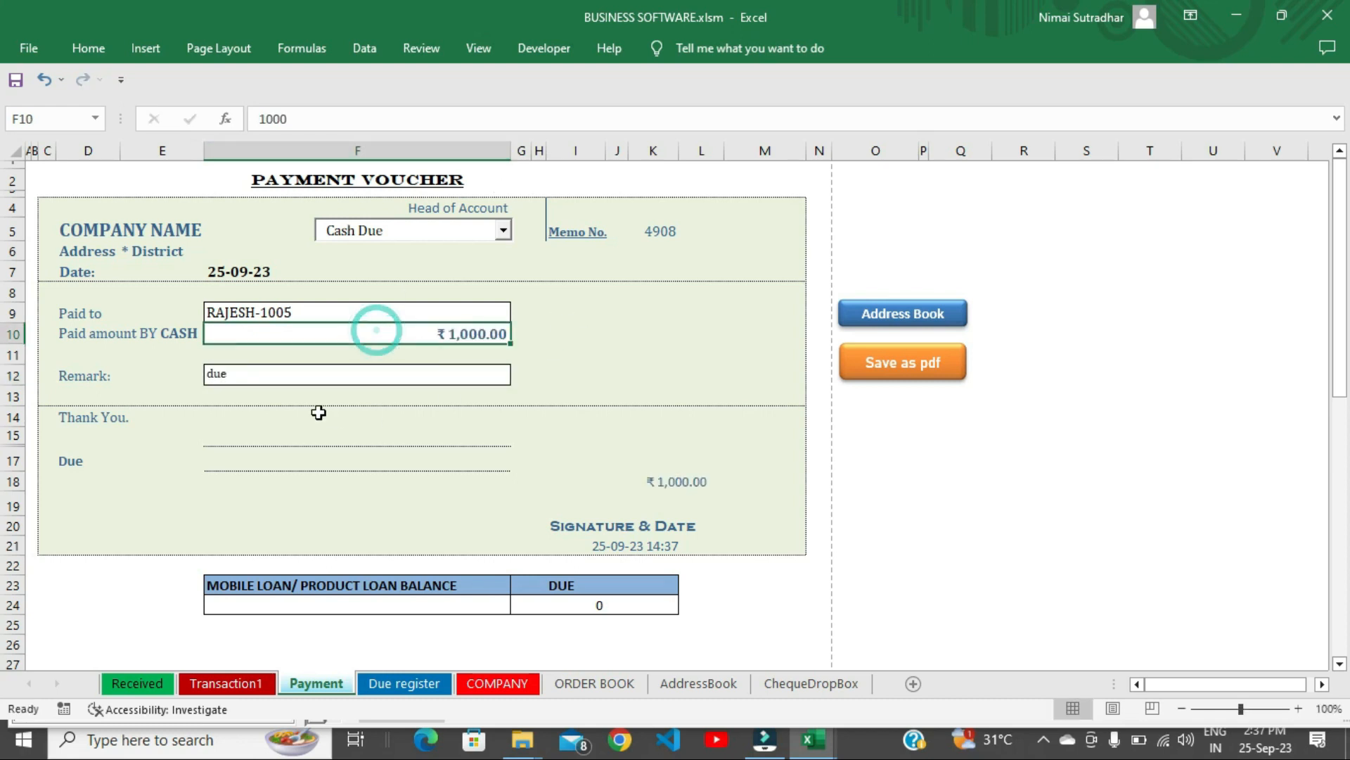
# After the PDF export warns that Due is empty, enter 1000 as the Due amount.
pyautogui.click(905, 362)
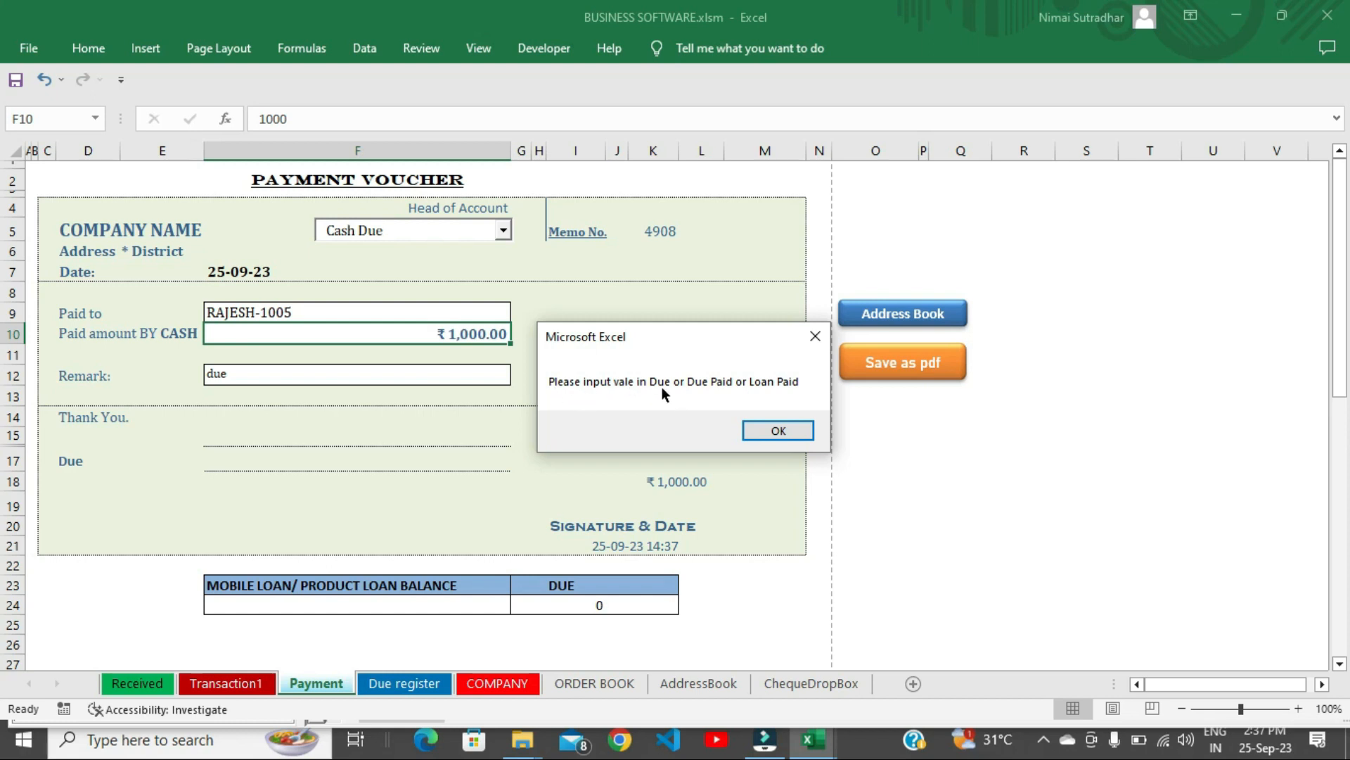
pyautogui.click(788, 426)
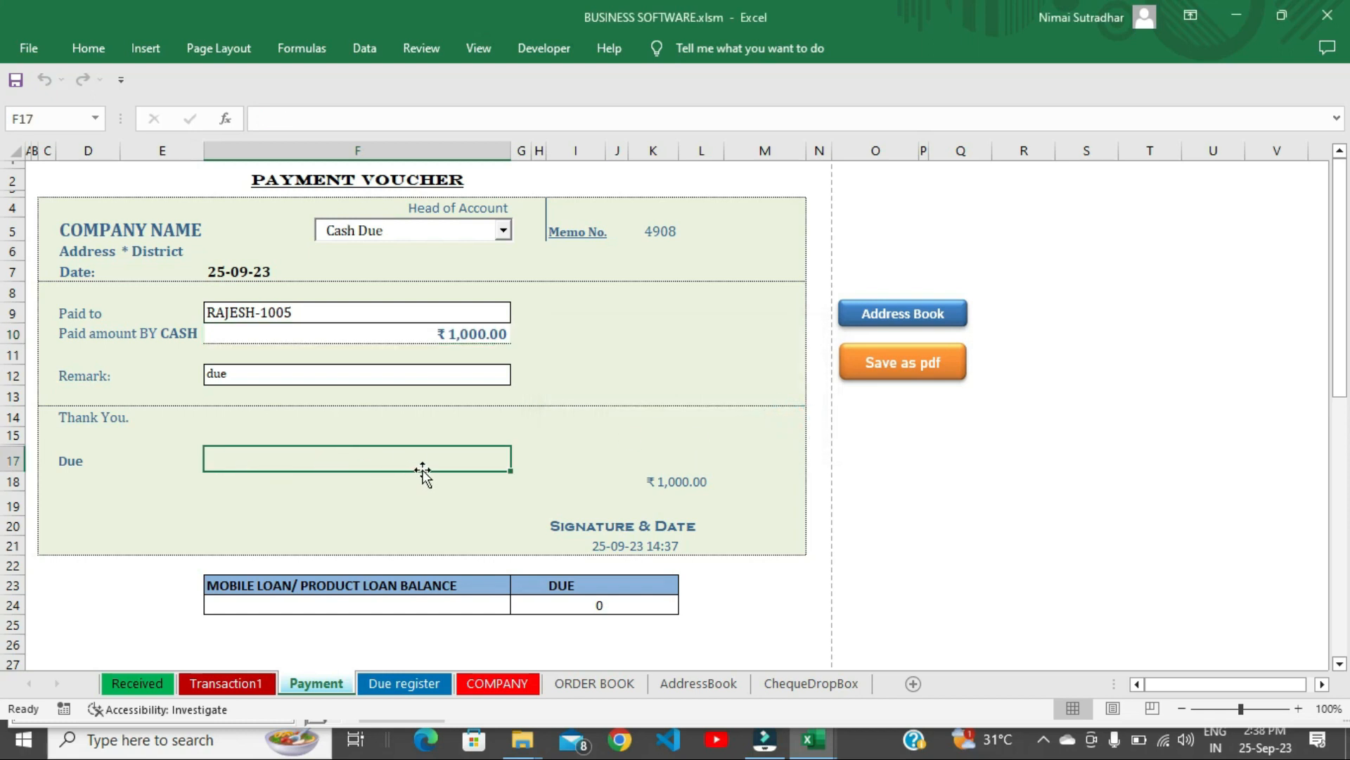
pyautogui.write('1000')
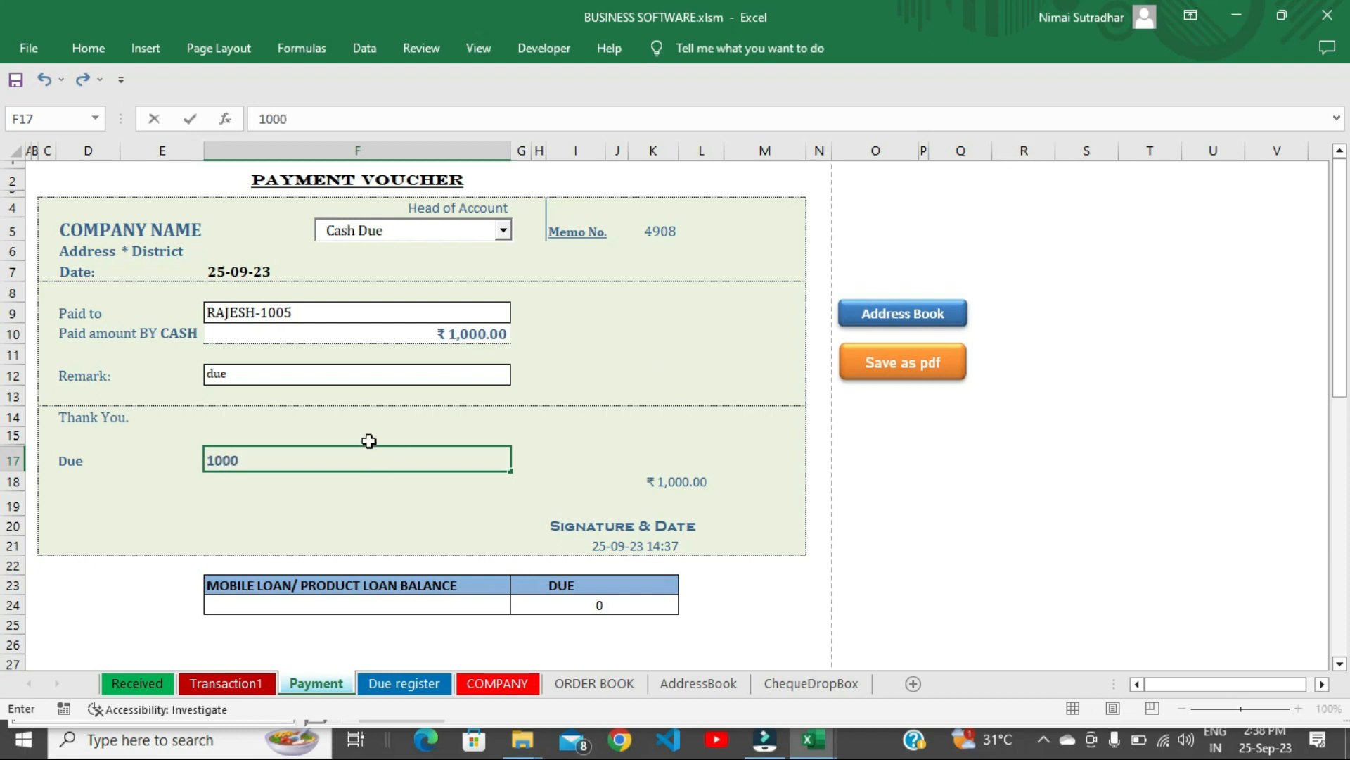
pyautogui.click(378, 377)
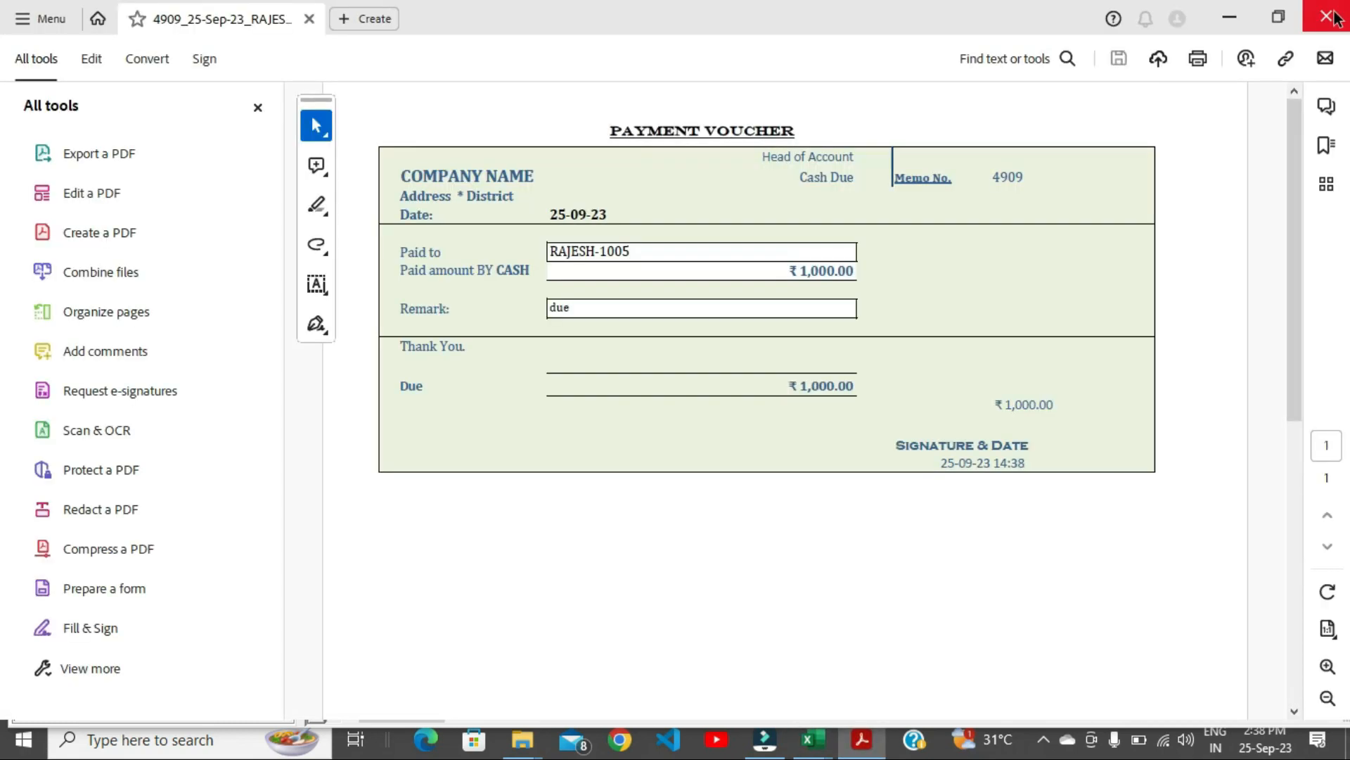
# Close the Cash Due voucher PDF after checking its ₹1,000.00 due amount.
pyautogui.click(1327, 13)
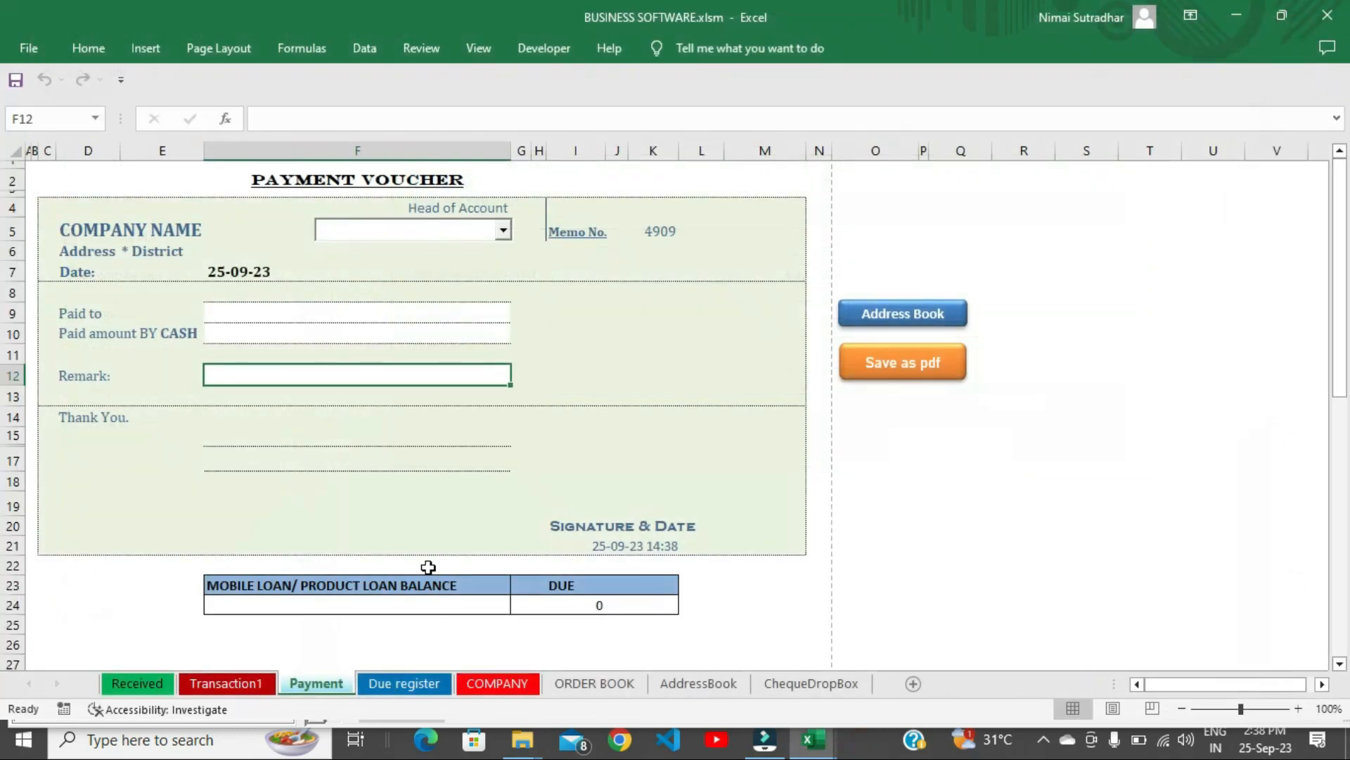
# Check memo 4909's 1000 Cash Due entry in the Due register and Transaction1 registers.
pyautogui.click(394, 685)
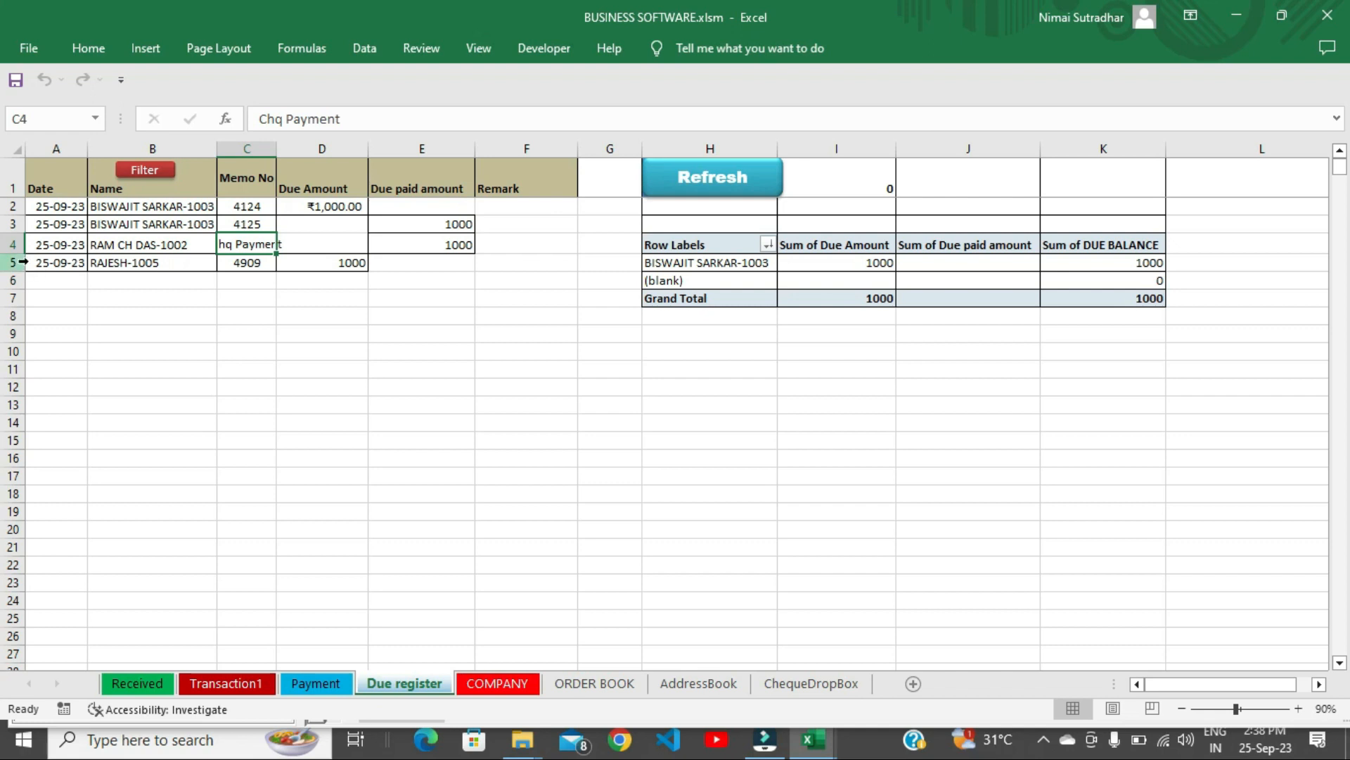
pyautogui.moveTo(42, 263); pyautogui.dragTo(325, 265)
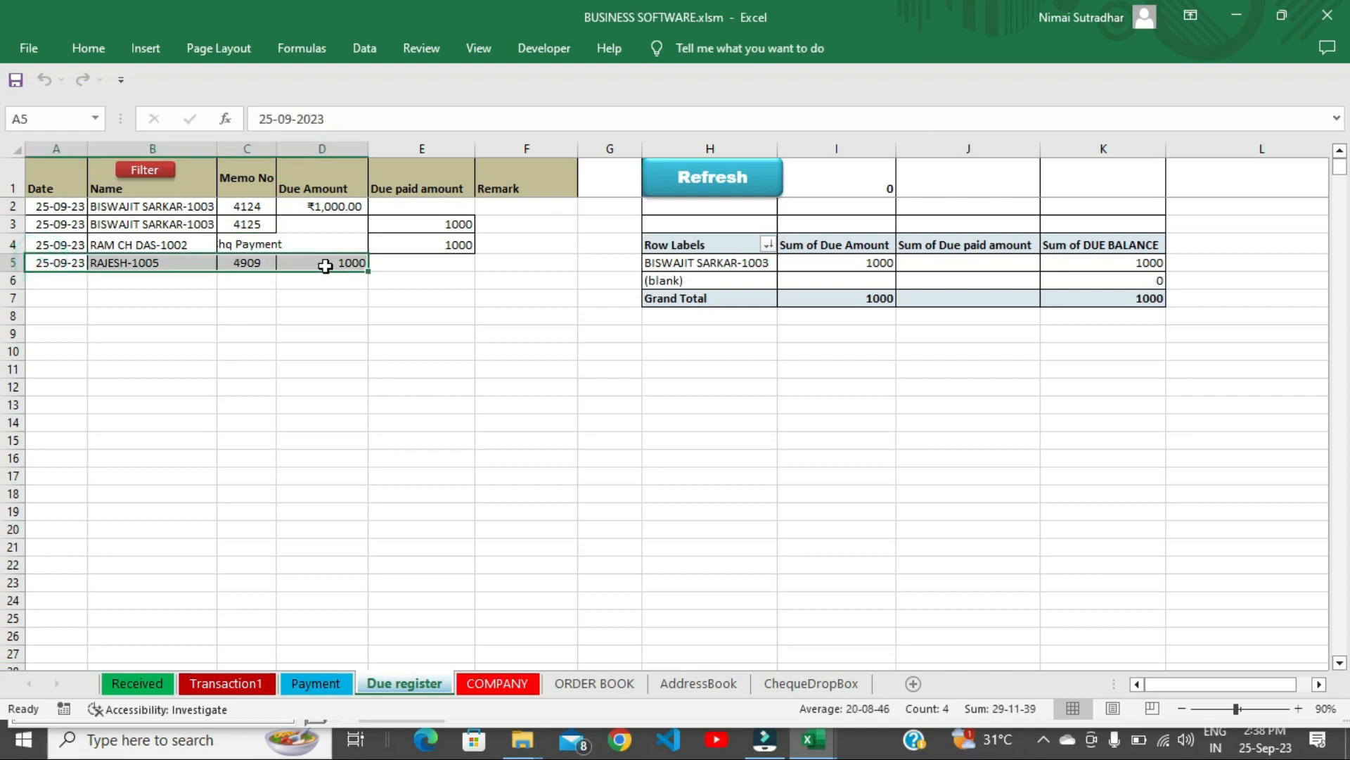
pyautogui.click(236, 686)
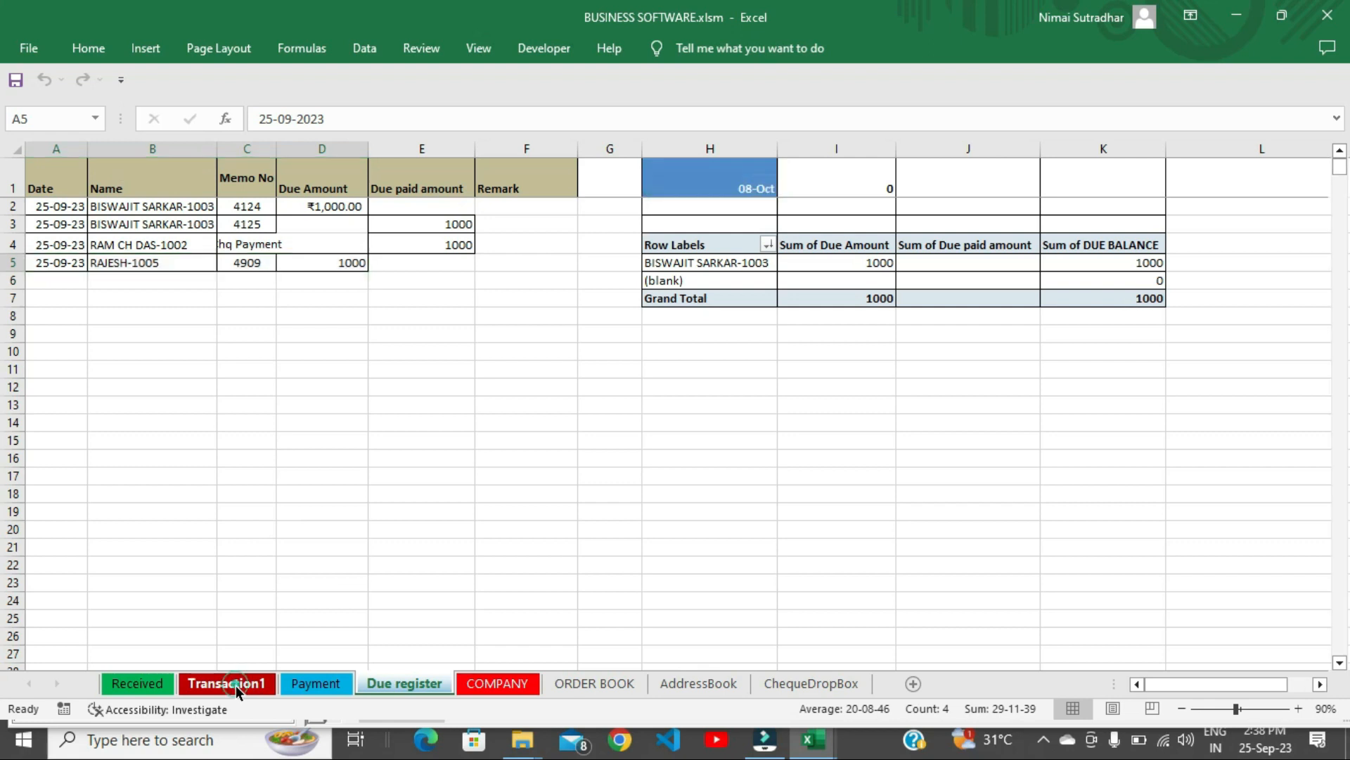
pyautogui.moveTo(116, 458); pyautogui.dragTo(917, 447)
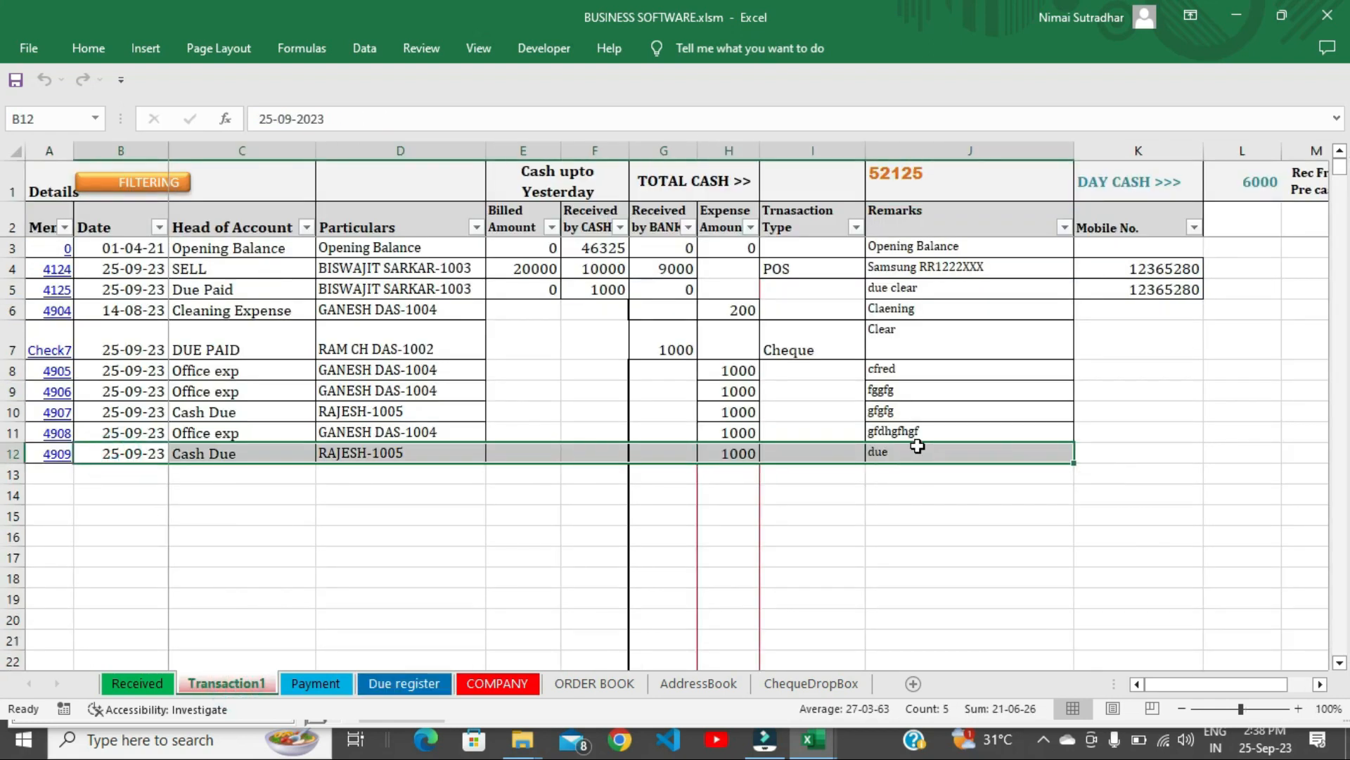
# Inspect the total cash formula, then return to the Payment voucher sheet.
pyautogui.click(905, 173)
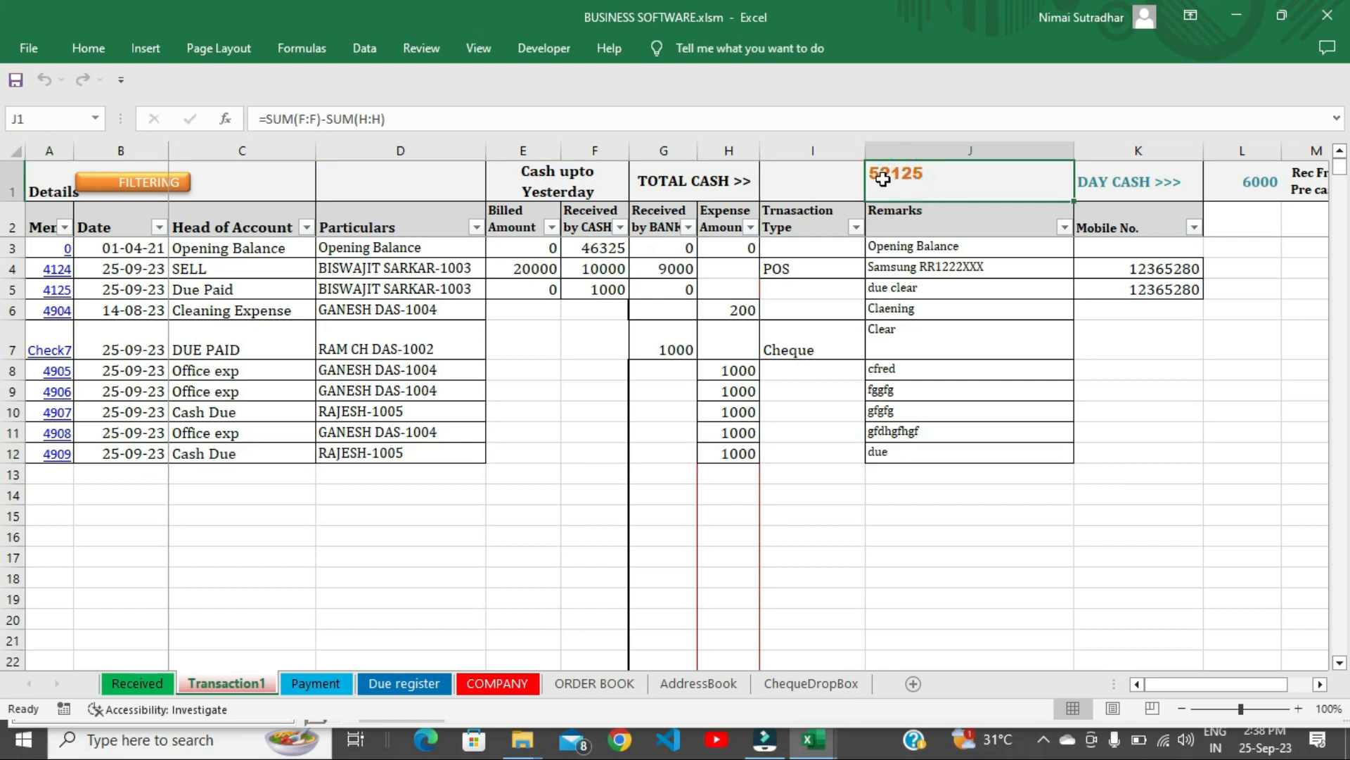
pyautogui.click(410, 683)
pyautogui.click(324, 684)
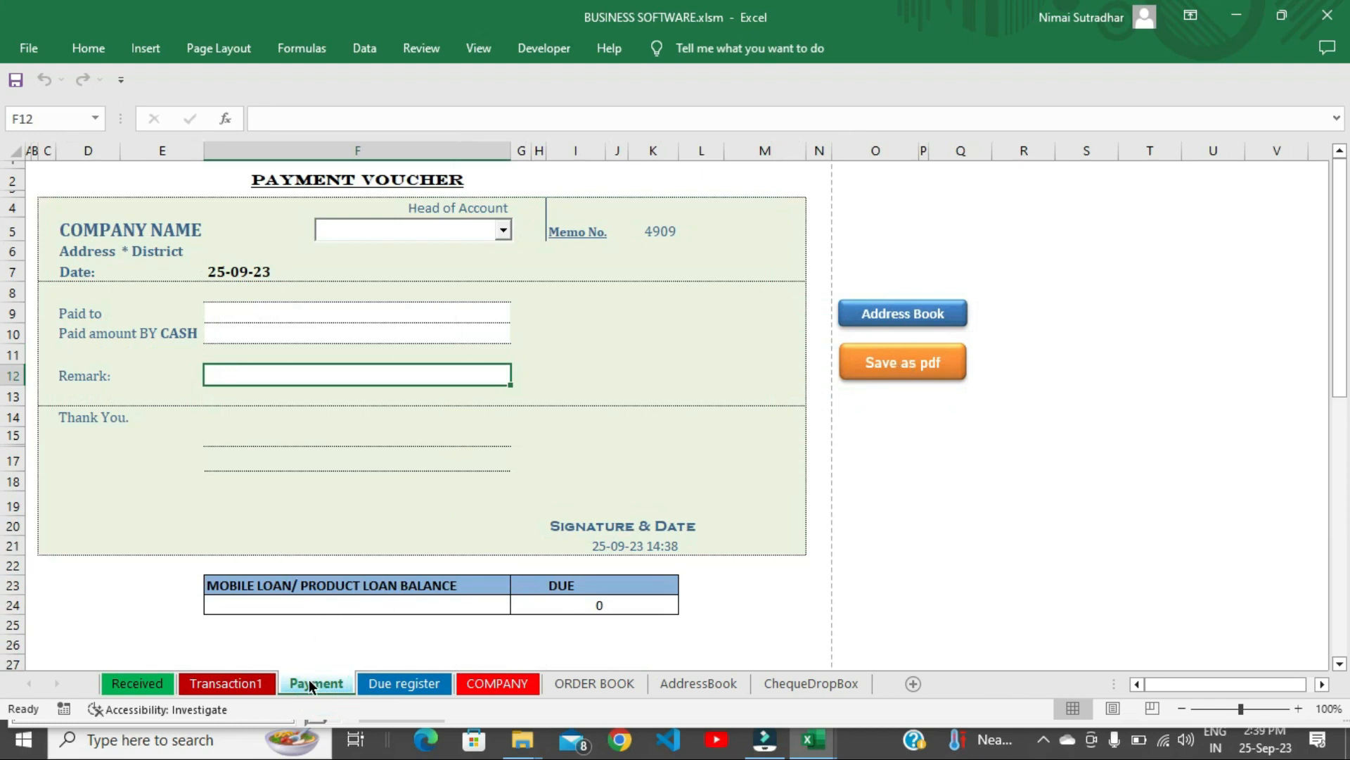
# Visit Received, then toggle Transaction1's FILTERING off, on, and off again.
pyautogui.click(137, 682)
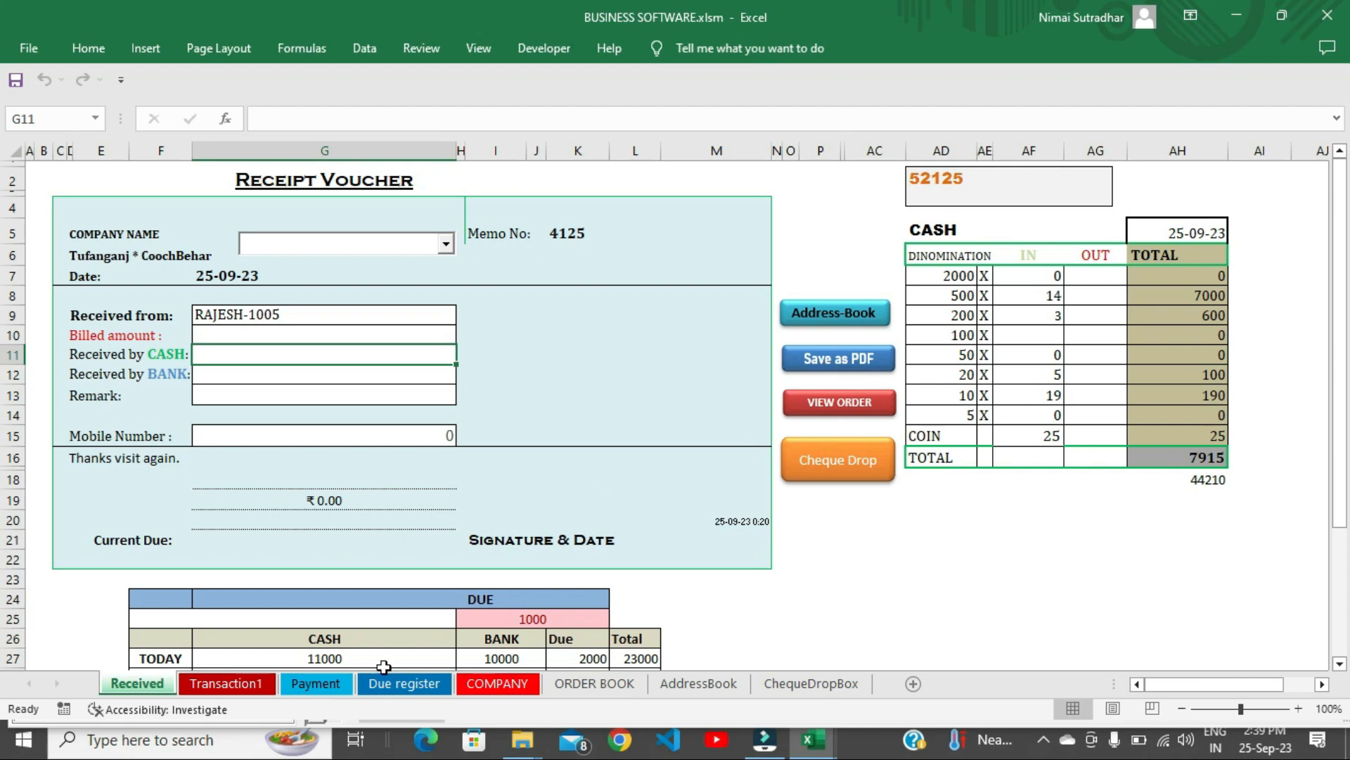
pyautogui.click(225, 683)
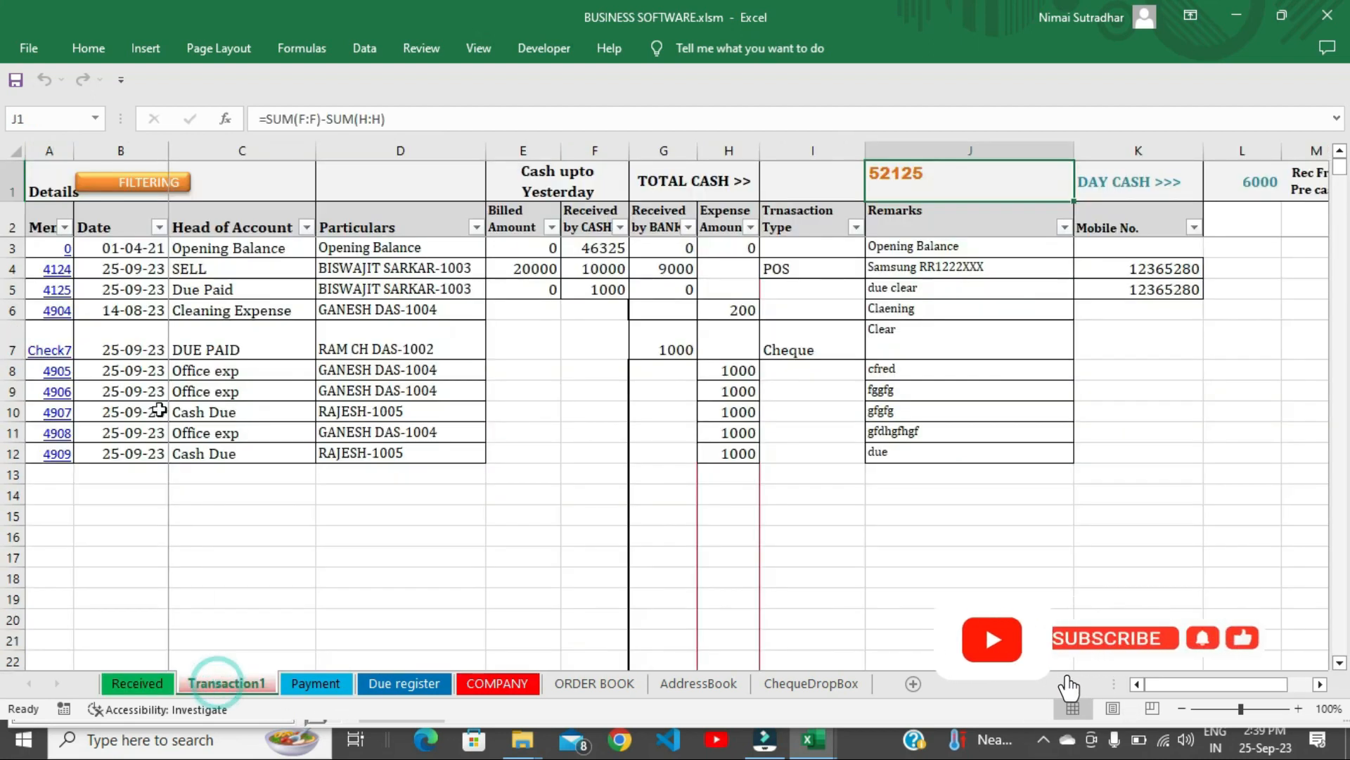
pyautogui.click(145, 186)
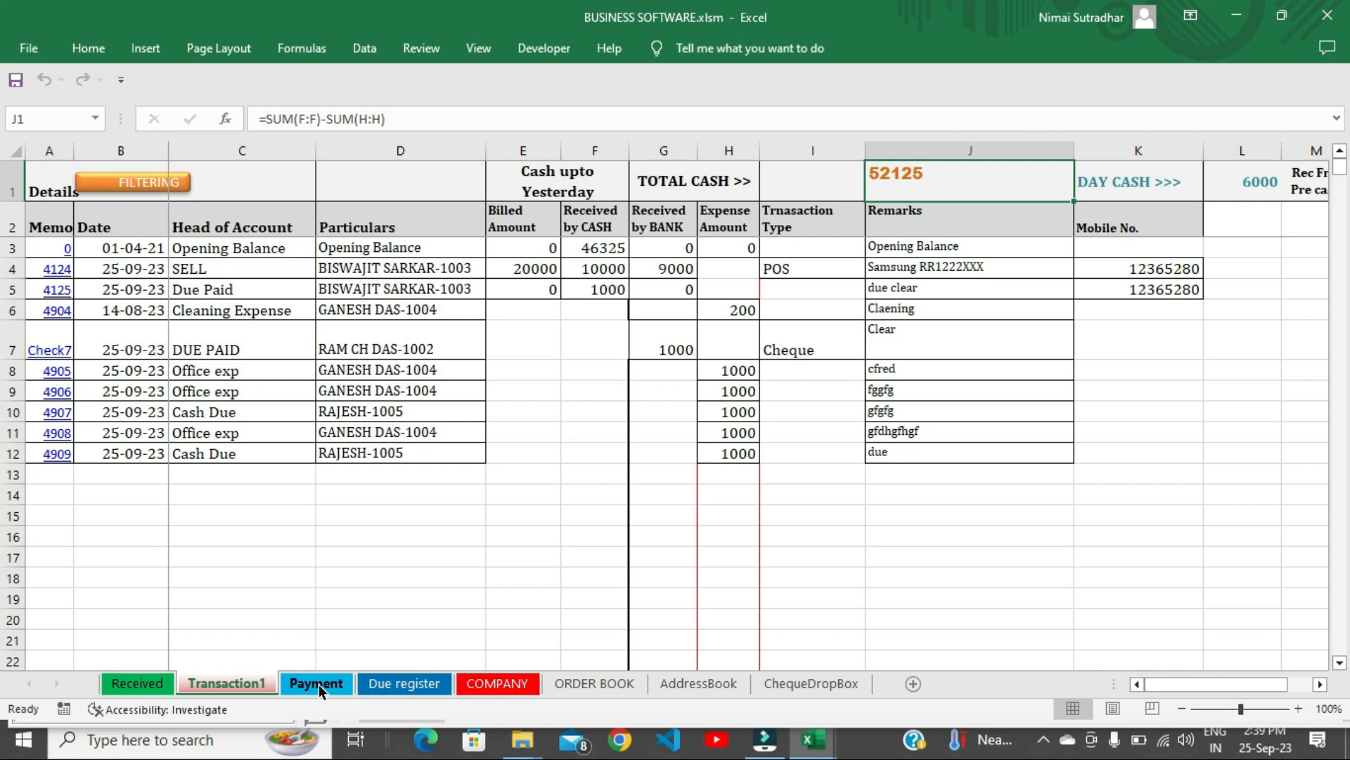
pyautogui.click(154, 184)
pyautogui.click(155, 184)
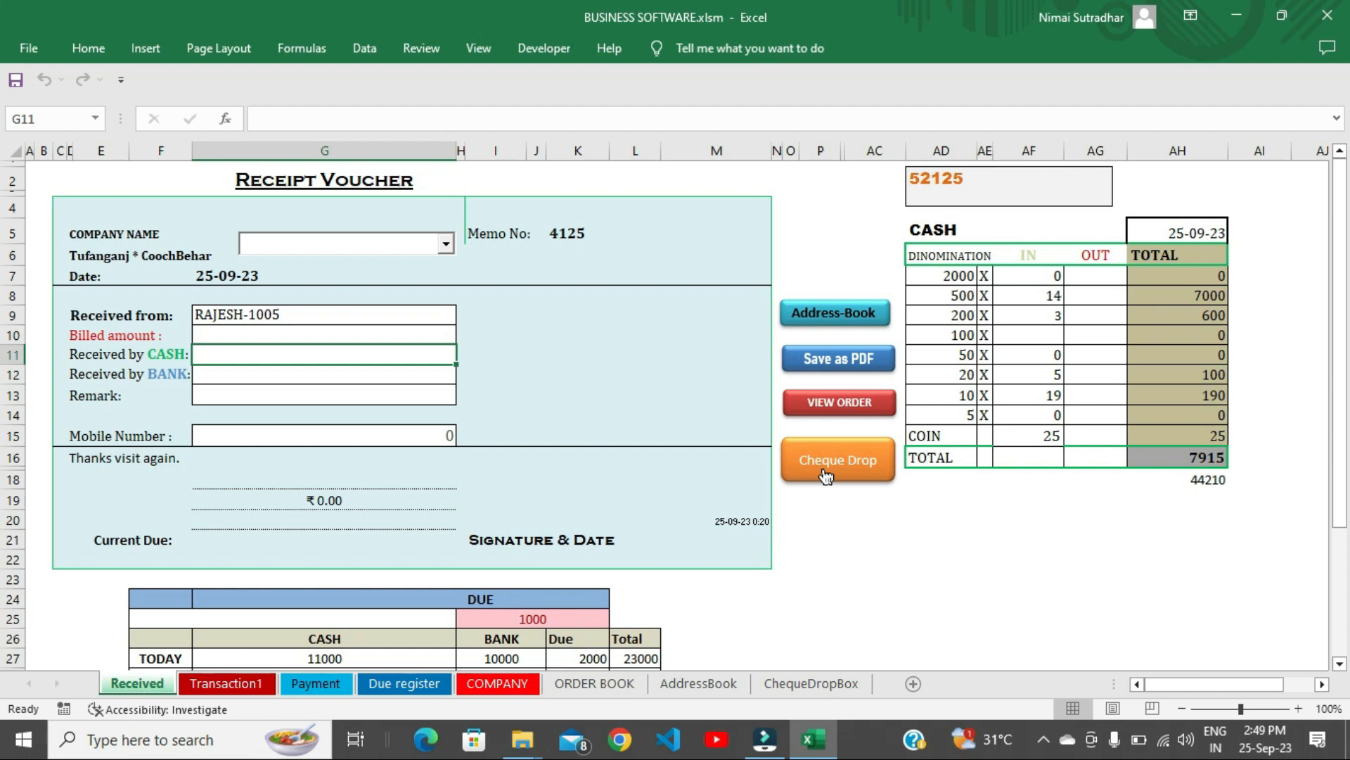
# Open the cheque receiving form and choose customer 1003 under RECEIVED FROM.
pyautogui.click(826, 477)
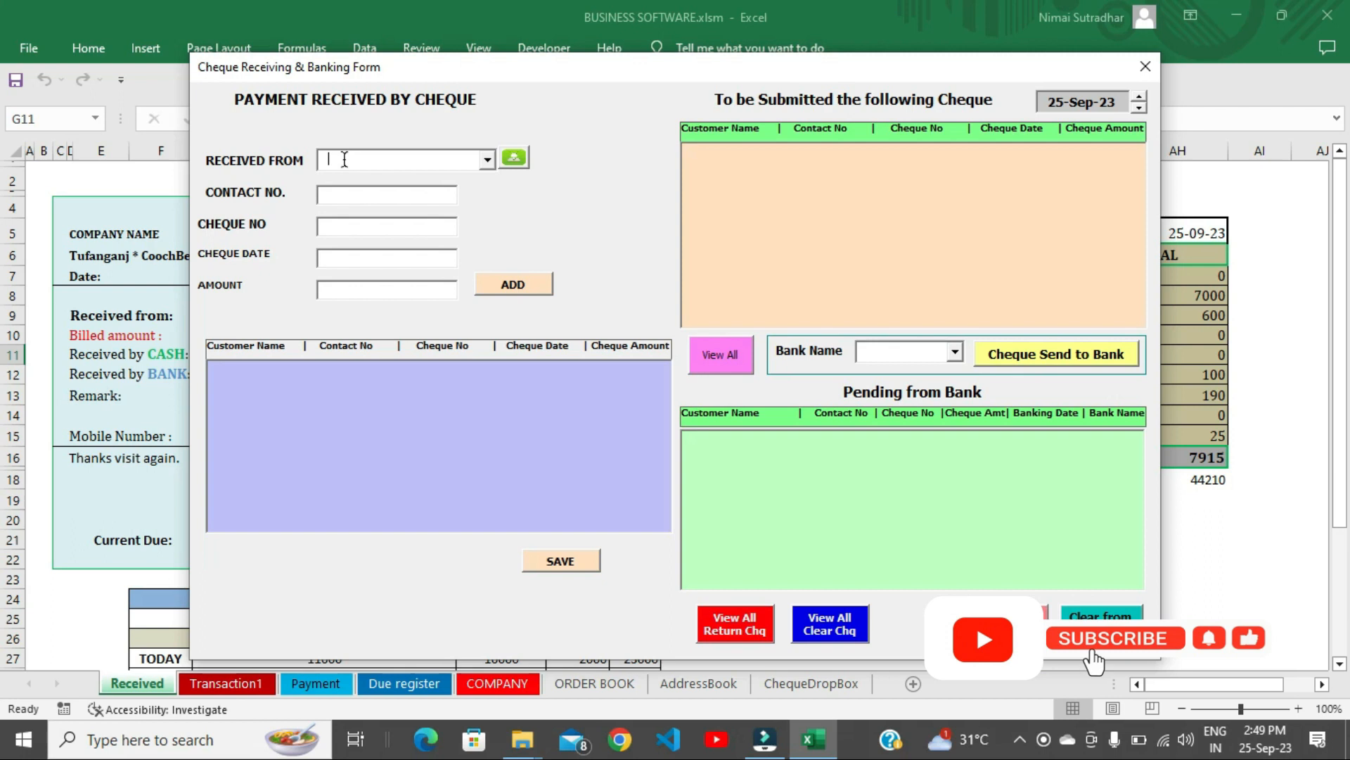
pyautogui.click(487, 158)
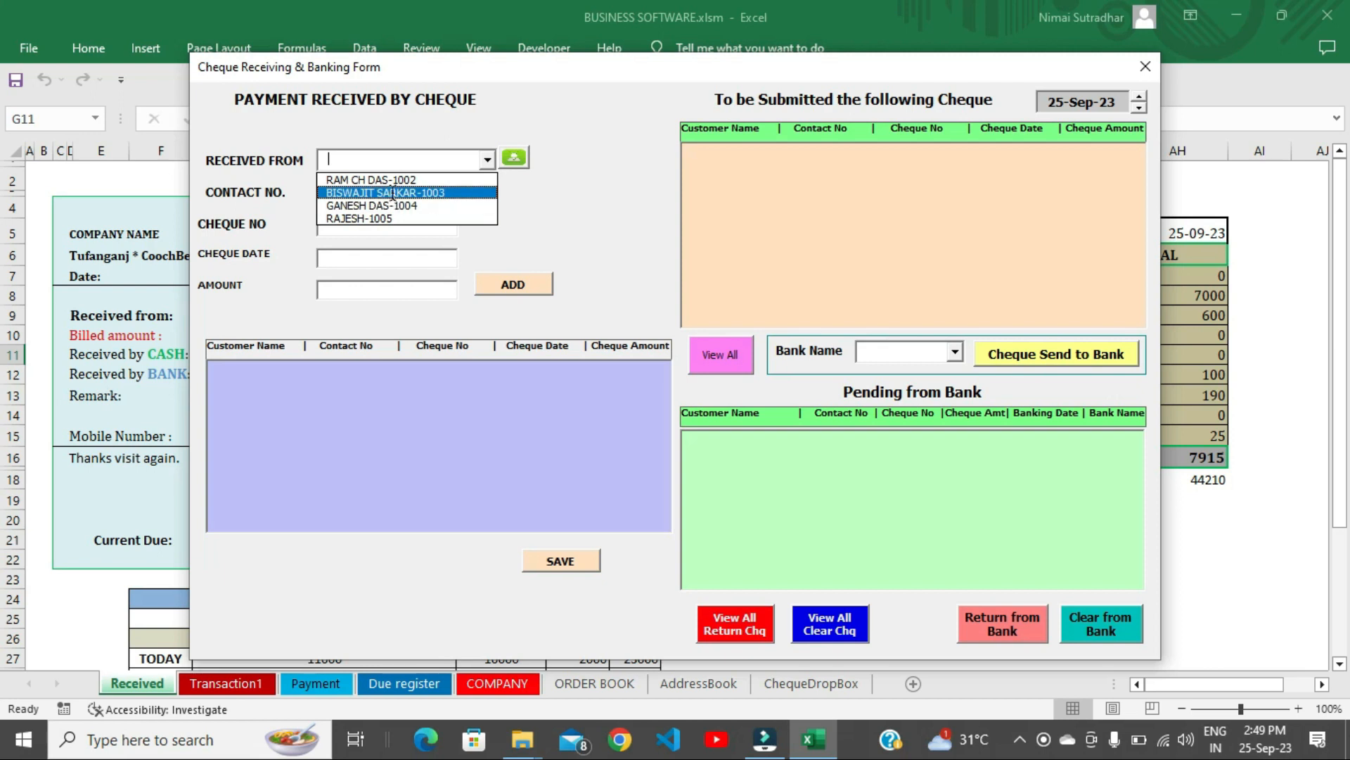
pyautogui.click(393, 195)
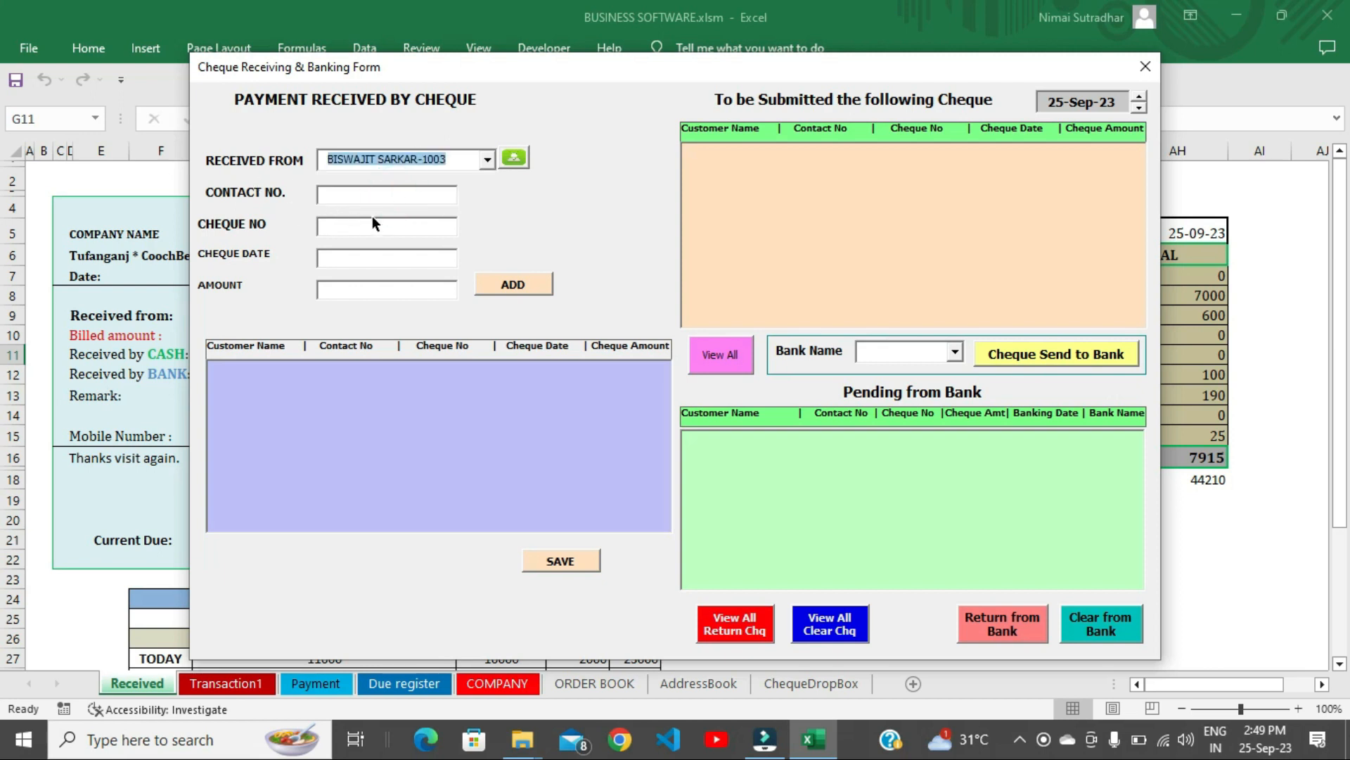
# Add cheque 123354 for 1500 dated 30-Sep-23 to the list.
pyautogui.click(397, 231)
pyautogui.write('123354')
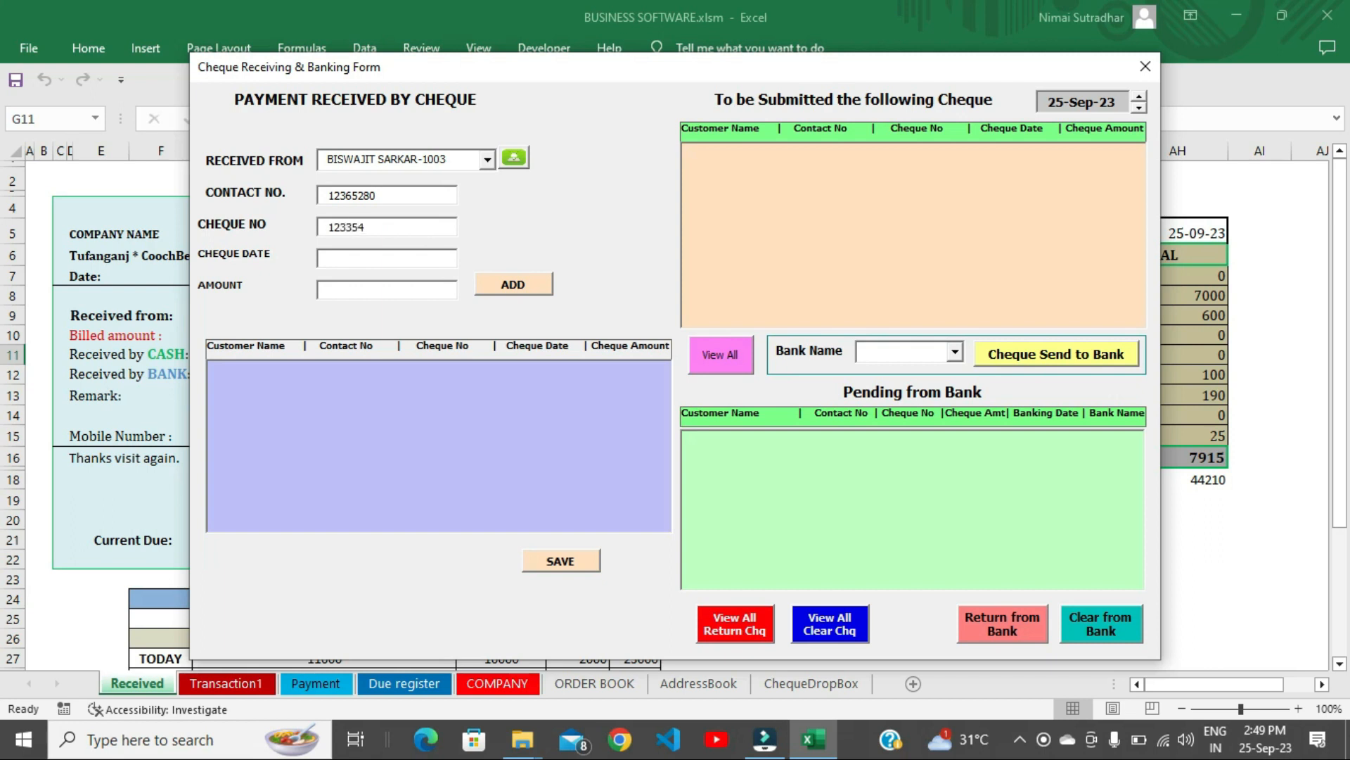
pyautogui.click(369, 257)
pyautogui.write('2')
pyautogui.press('BackSpace')
pyautogui.write('30-09')
pyautogui.press('Tab')
pyautogui.write('1500')
pyautogui.click(535, 293)
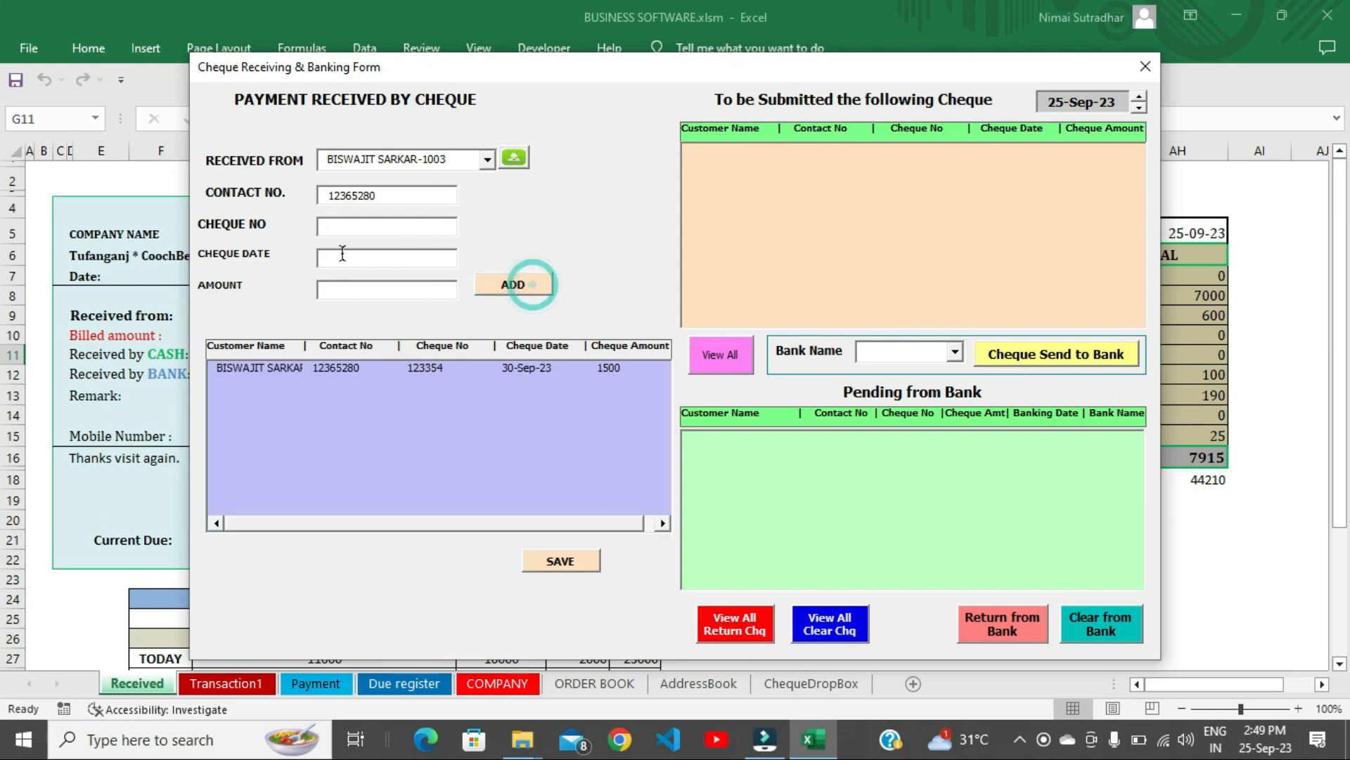
# Add cheque 25663 for 15000 dated 01-Nov-23 and save both cheques.
pyautogui.write('25663')
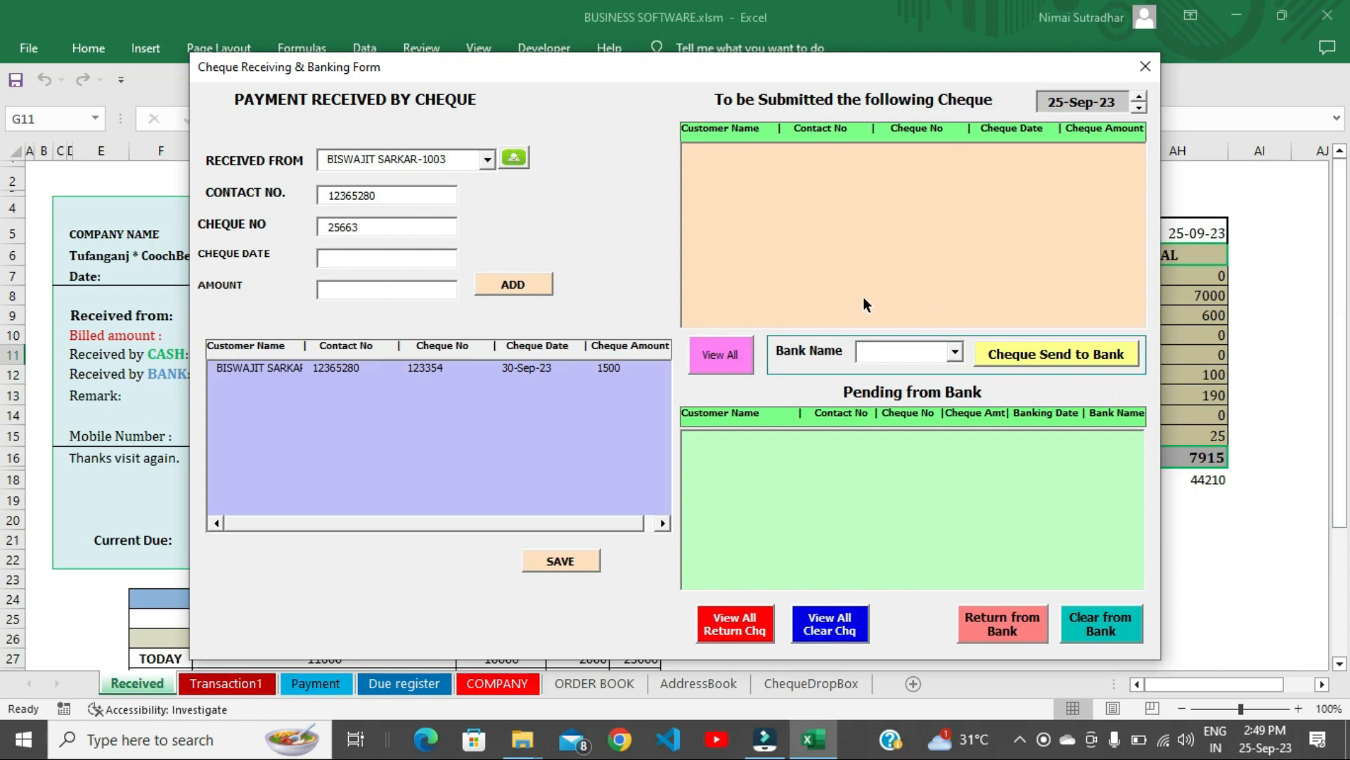
pyautogui.click(401, 258)
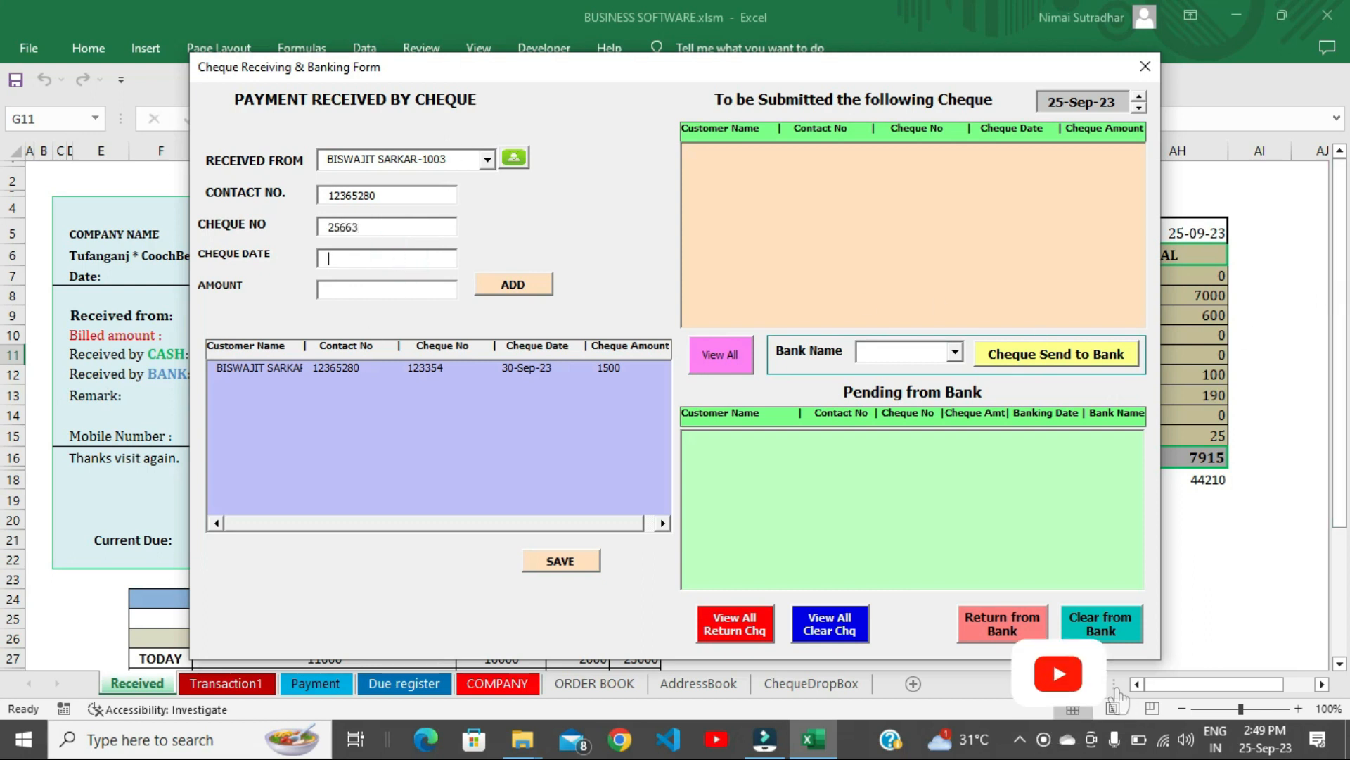
pyautogui.write('01-Nov-23')
pyautogui.press('Tab')
pyautogui.write('15000')
pyautogui.click(513, 285)
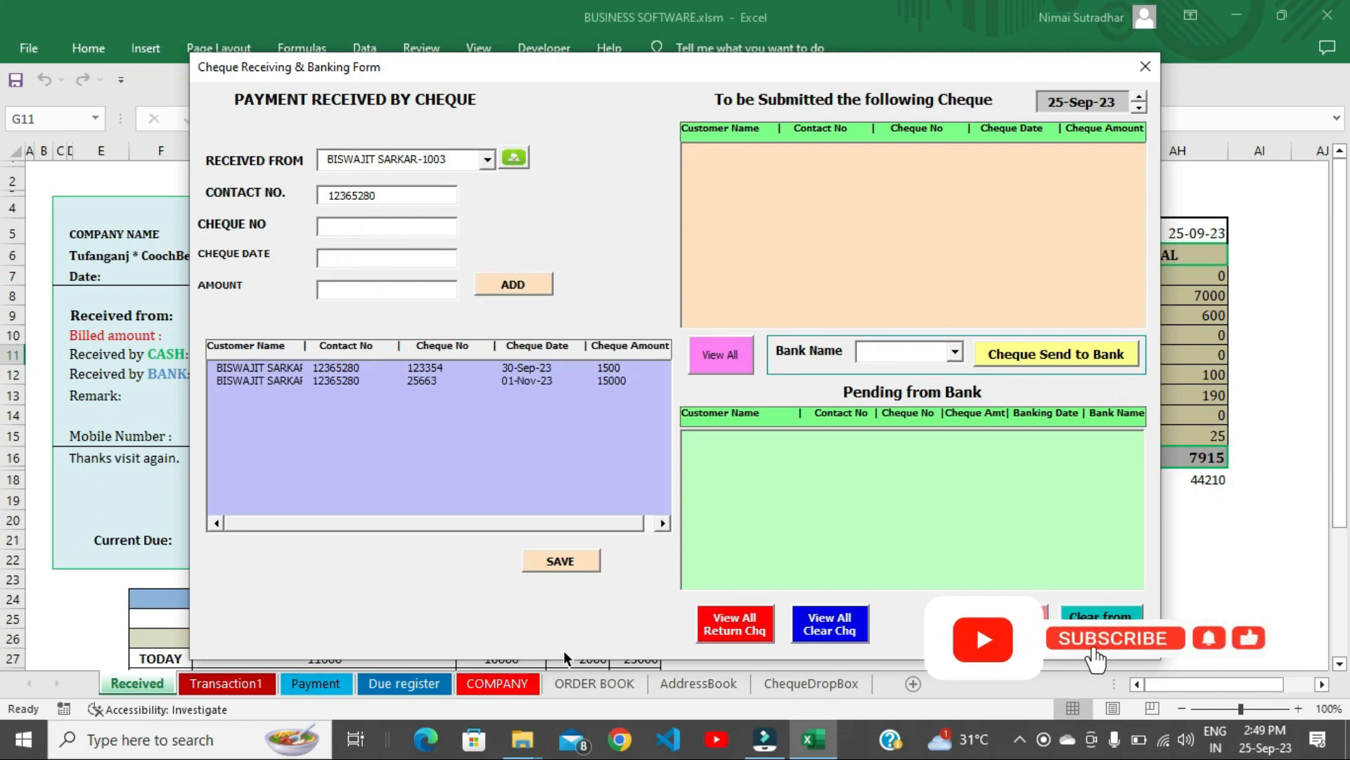
pyautogui.click(563, 561)
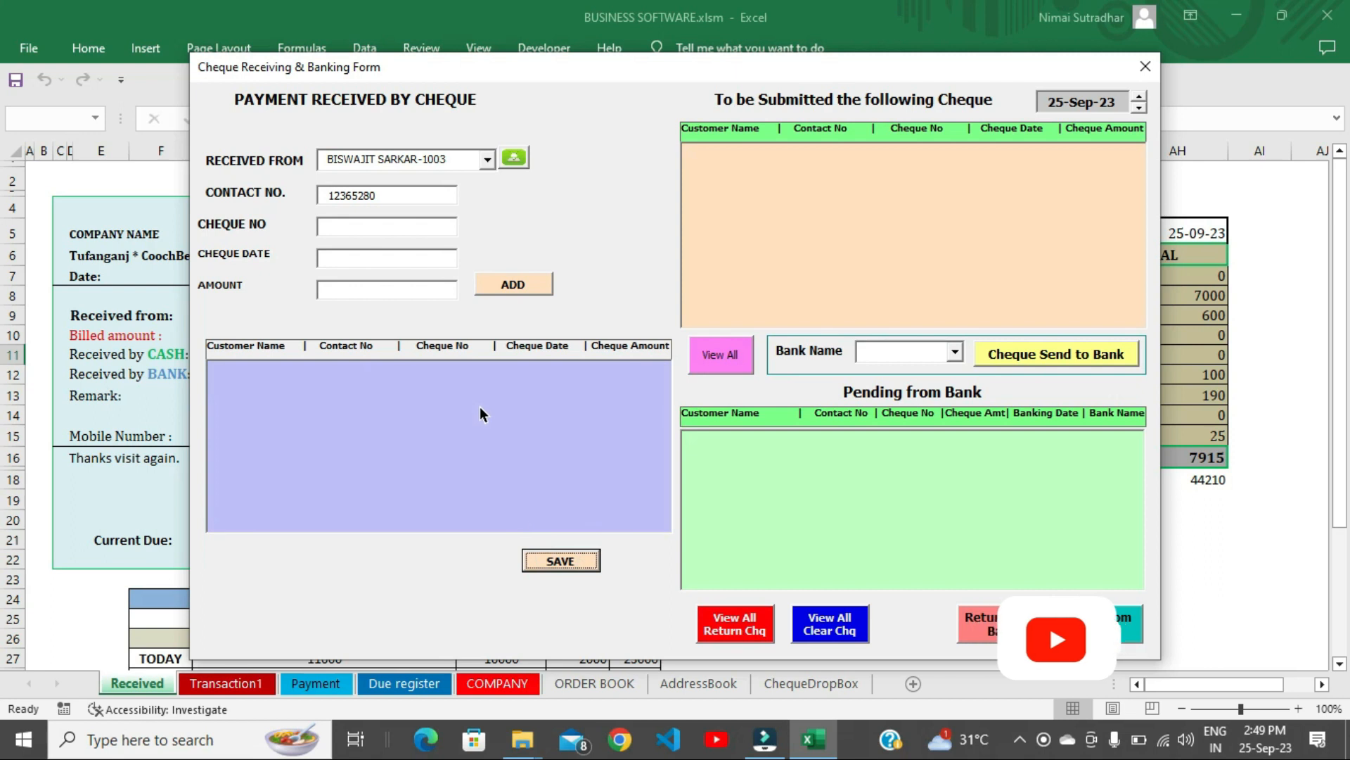
pyautogui.click(796, 680)
# Show all waiting cheques and send the 500 cheque to Bank of Baroda.
pyautogui.moveTo(721, 65); pyautogui.dragTo(661, 81)
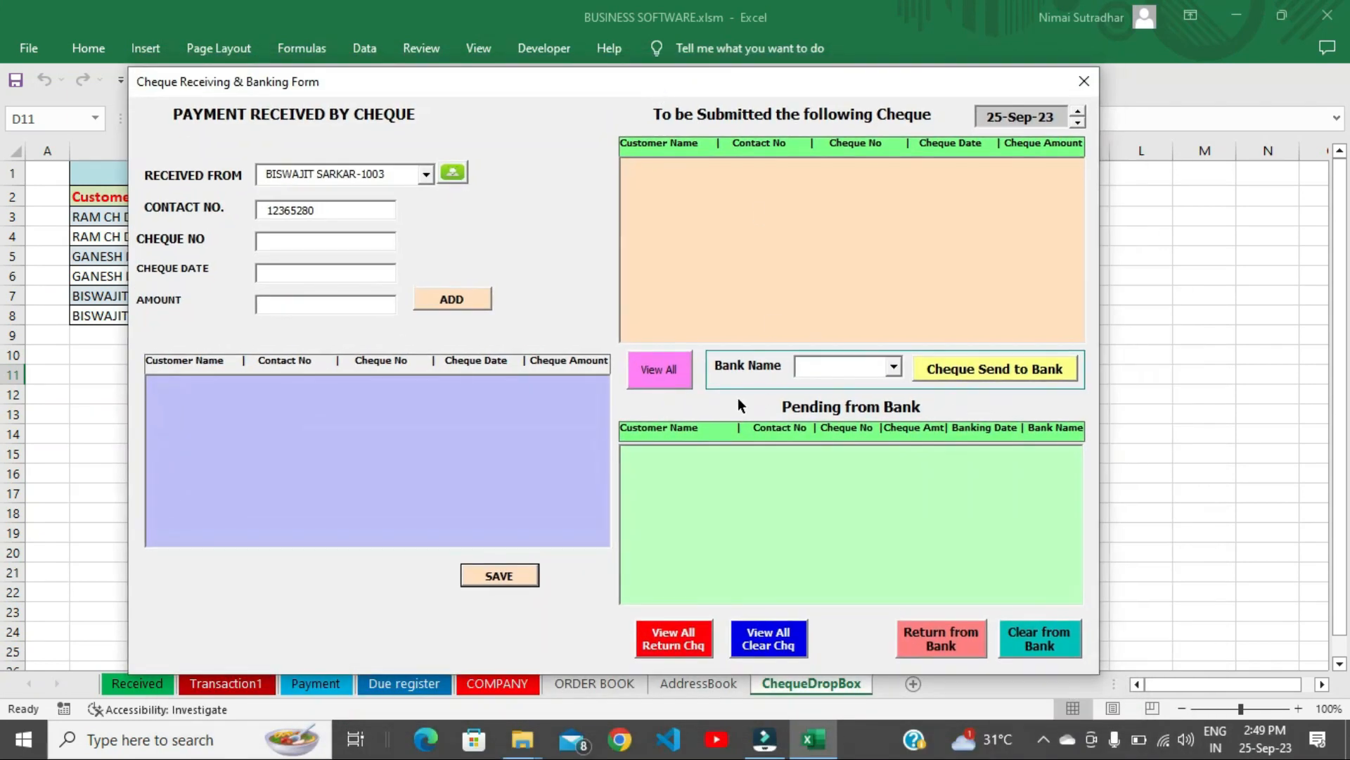
pyautogui.click(664, 374)
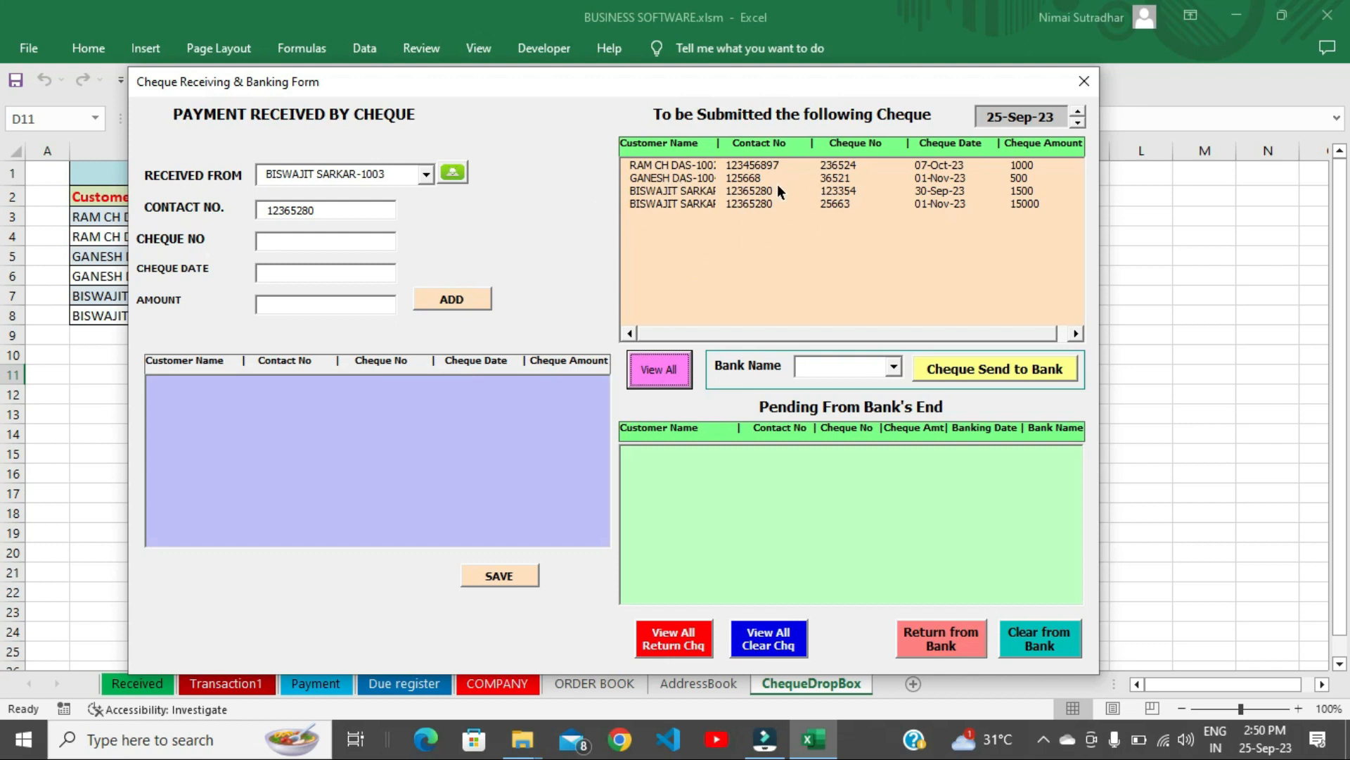
pyautogui.click(732, 178)
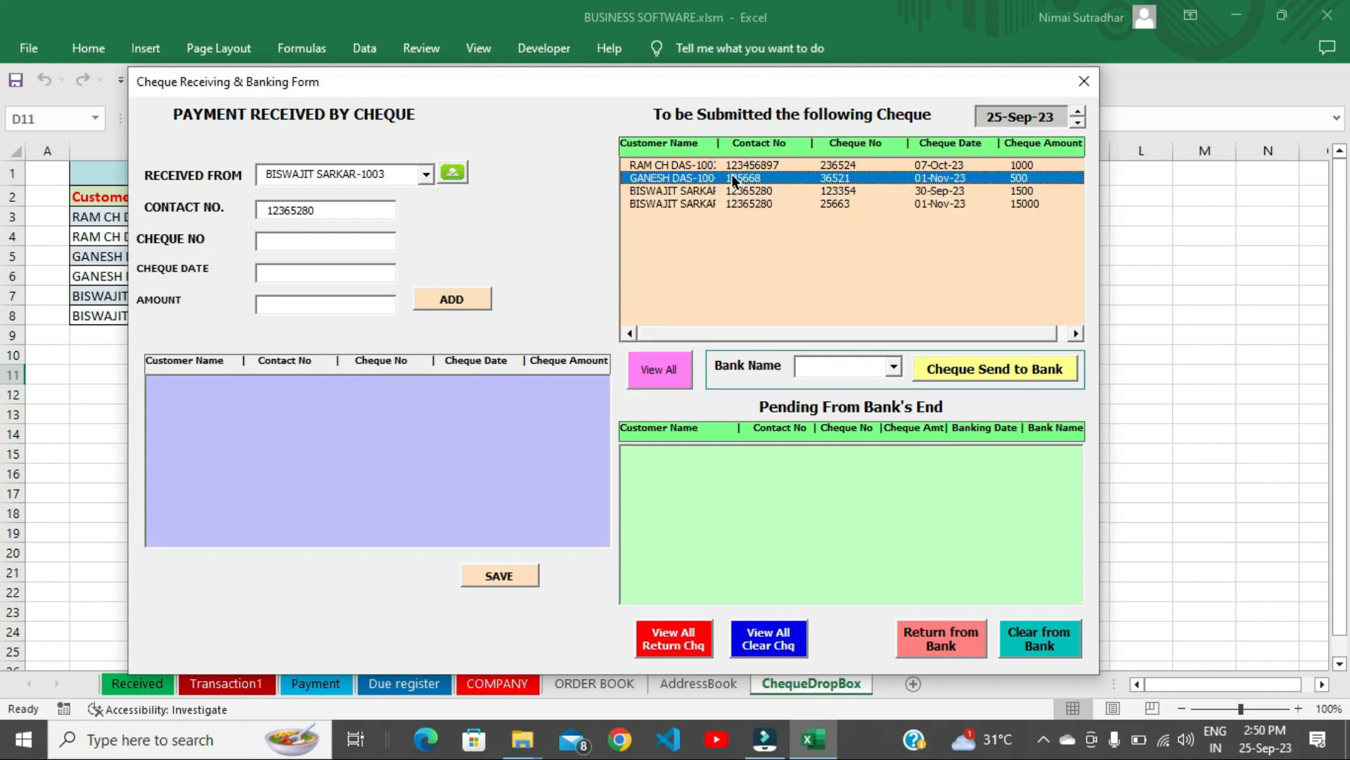
pyautogui.click(892, 364)
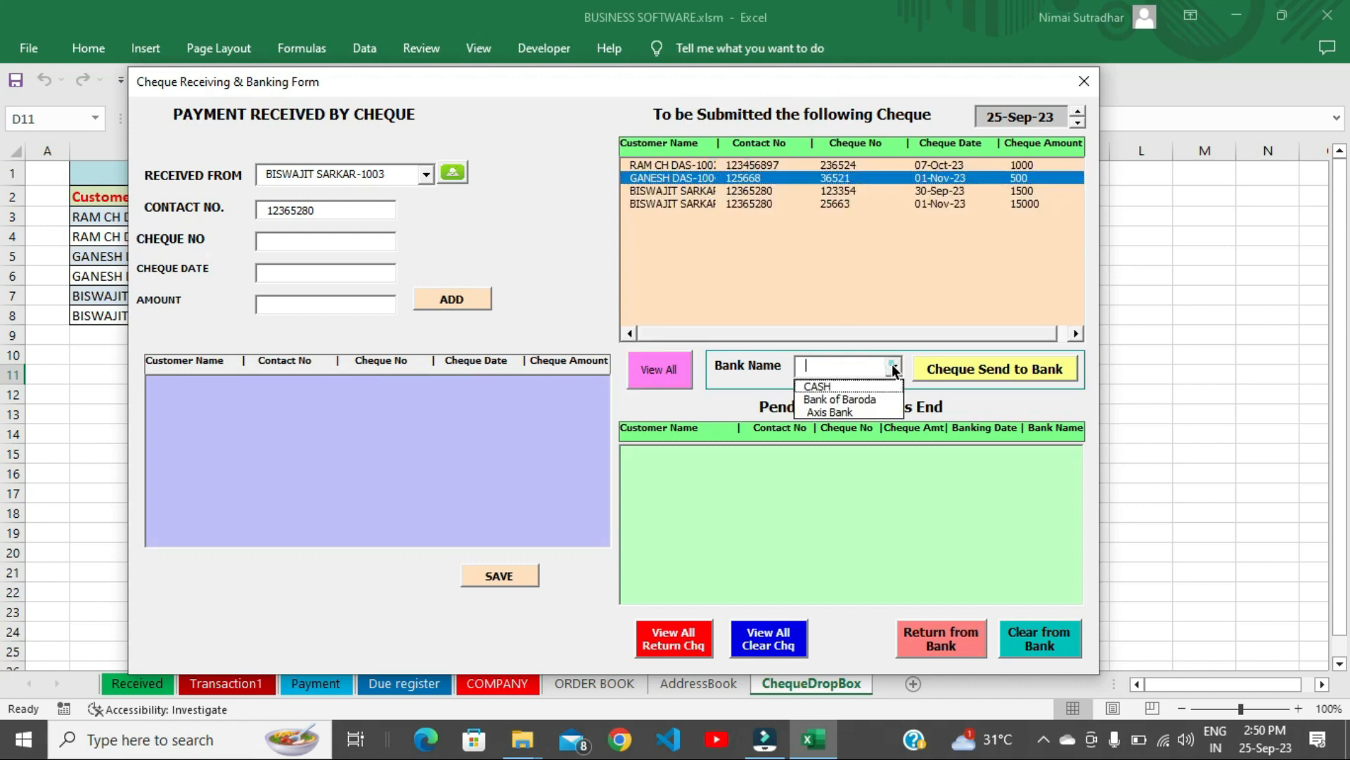
pyautogui.click(845, 396)
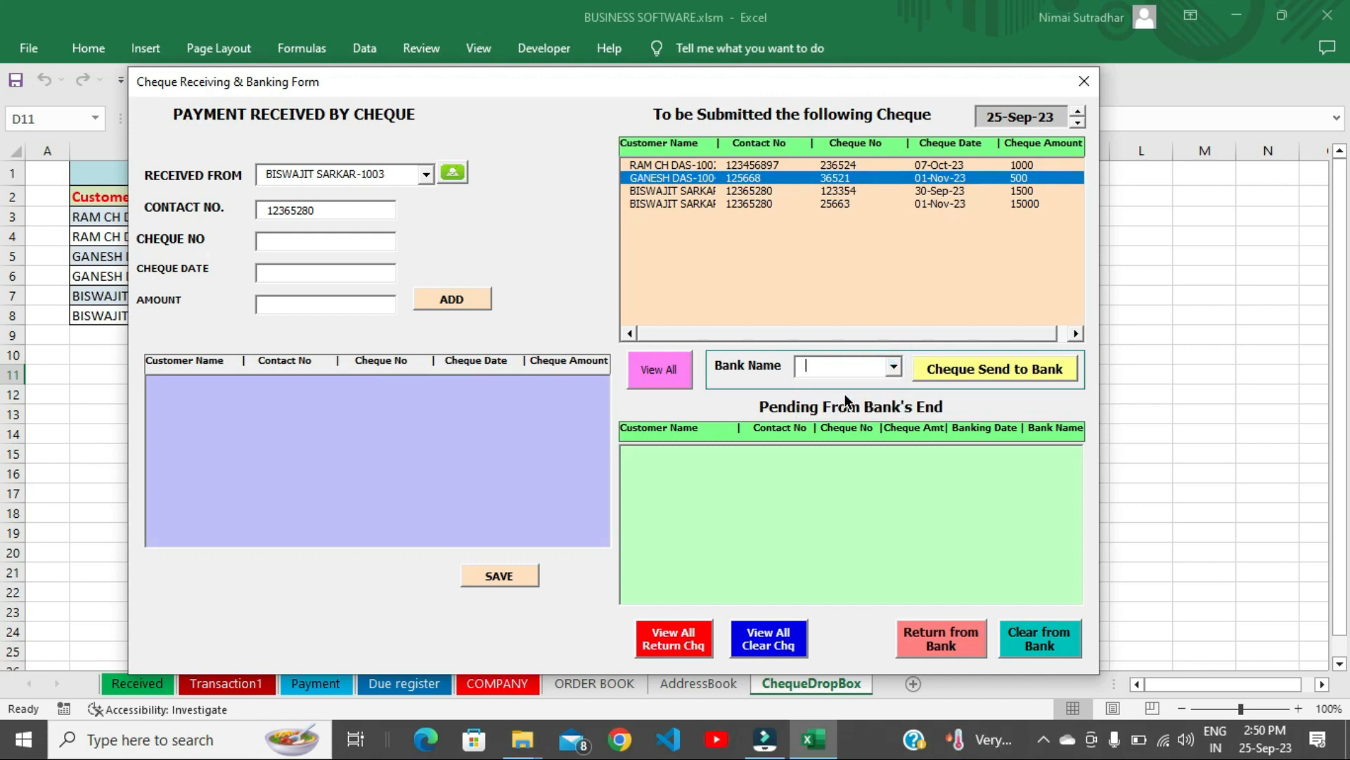
pyautogui.click(990, 370)
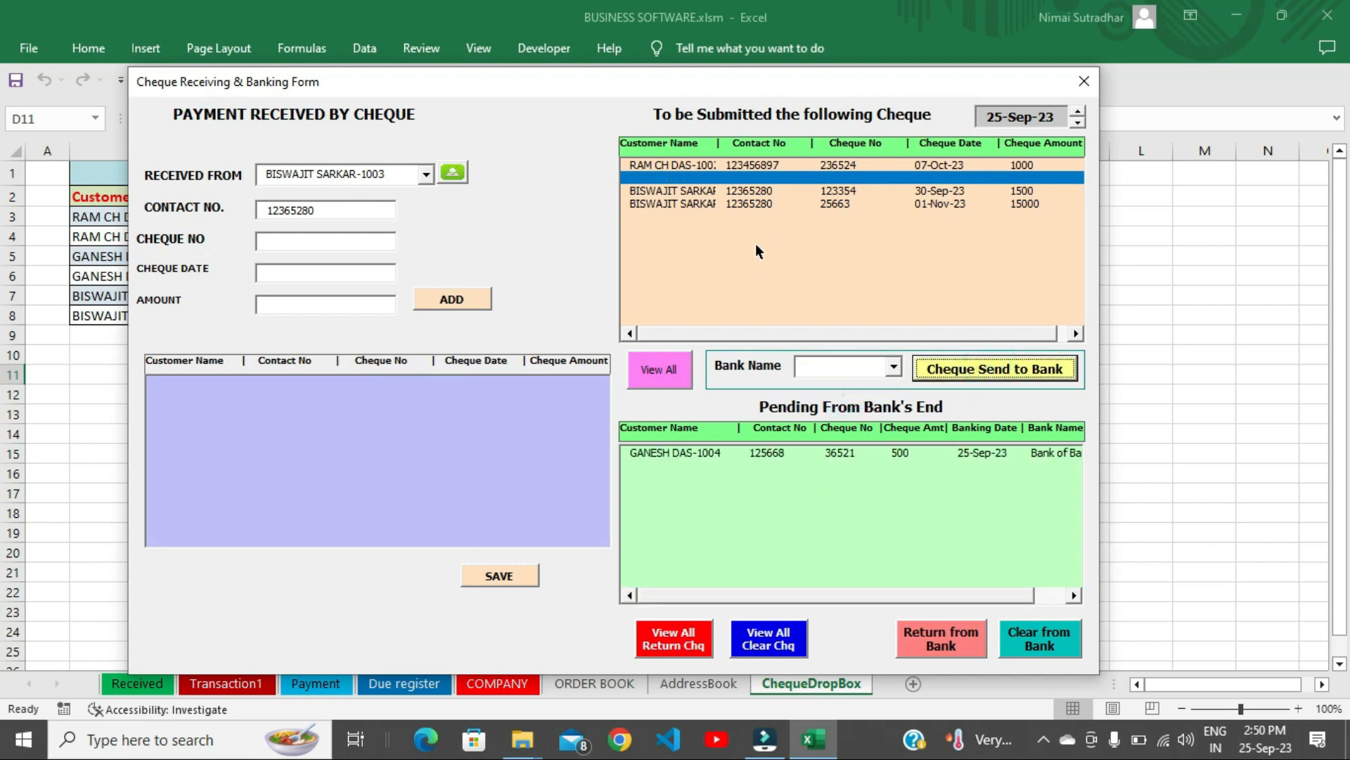
# Send the 1500 cheque to Axis Bank.
pyautogui.click(755, 191)
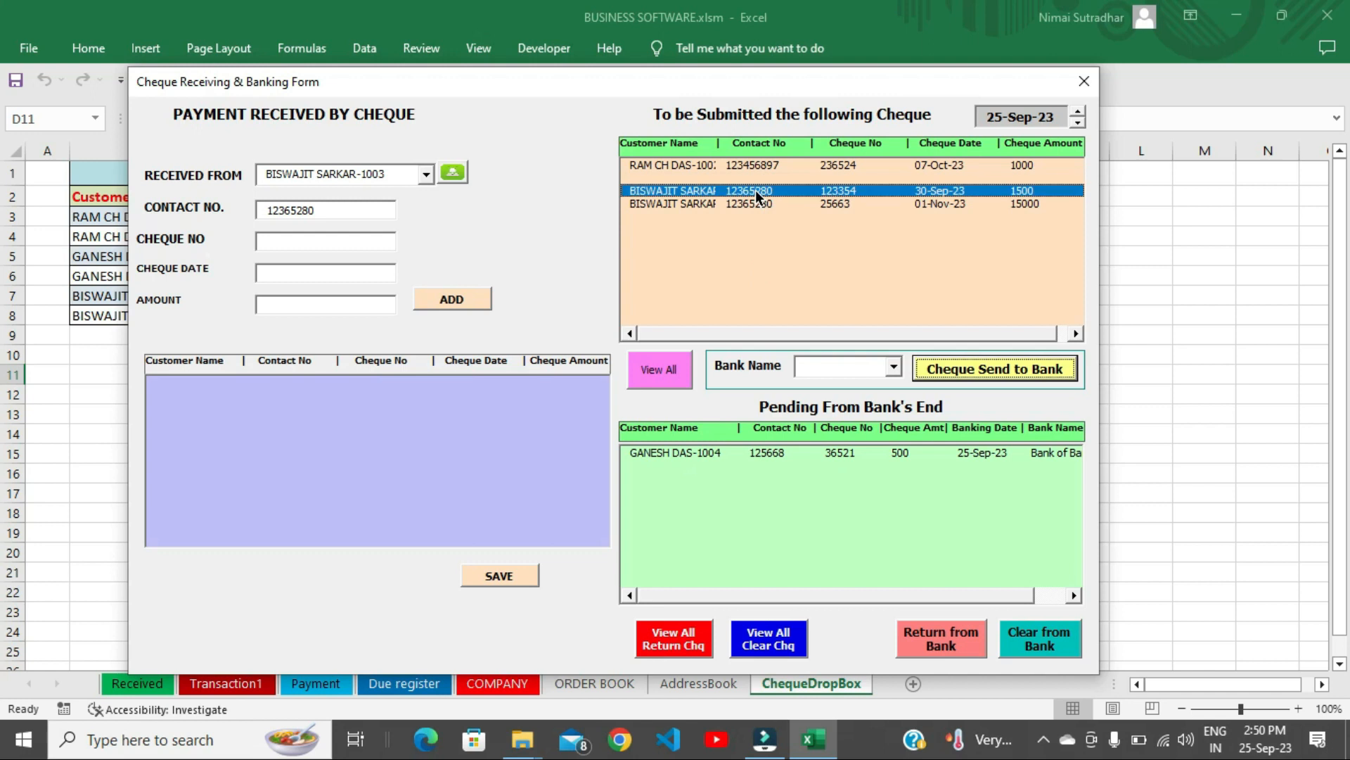
pyautogui.click(892, 367)
pyautogui.click(837, 413)
pyautogui.click(969, 369)
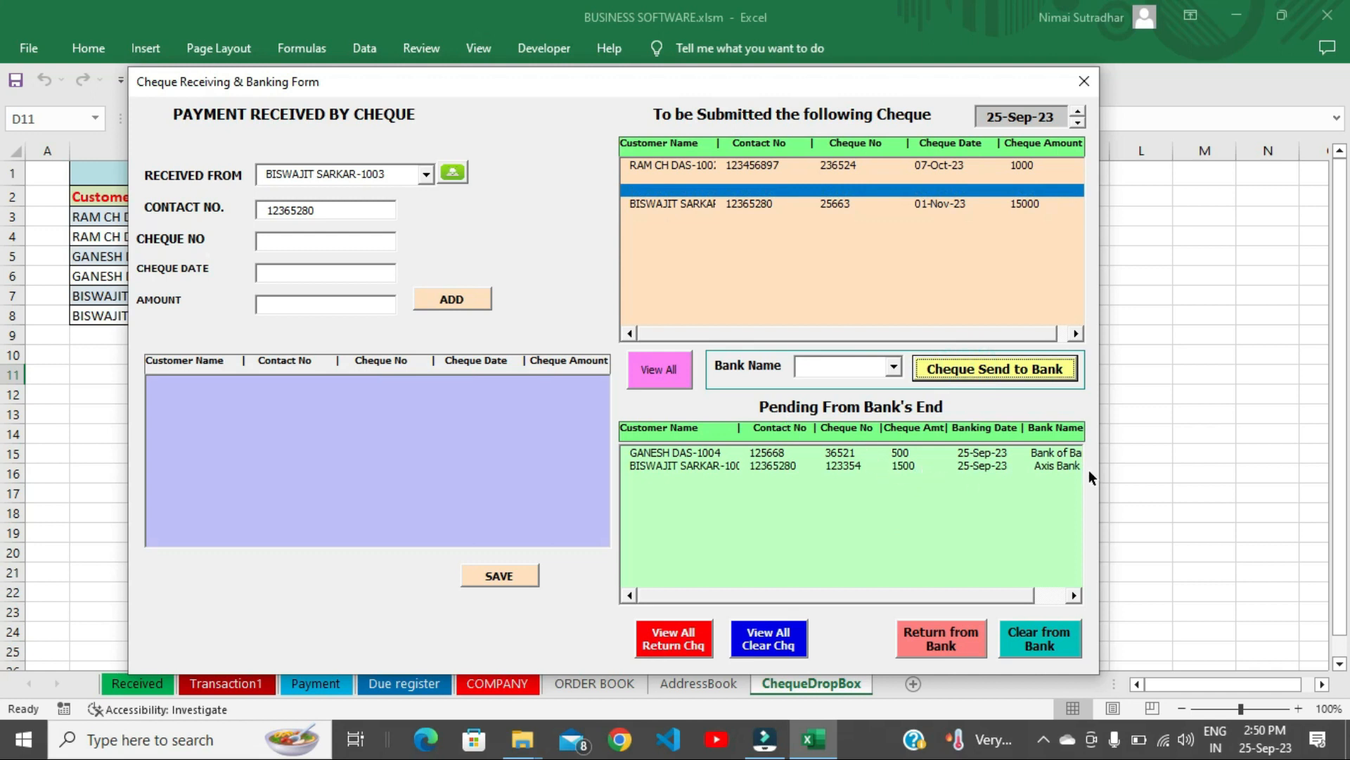
# Clear the 500 cheque, return the 1500 cheque, then list all cleared and returned cheques.
pyautogui.click(700, 454)
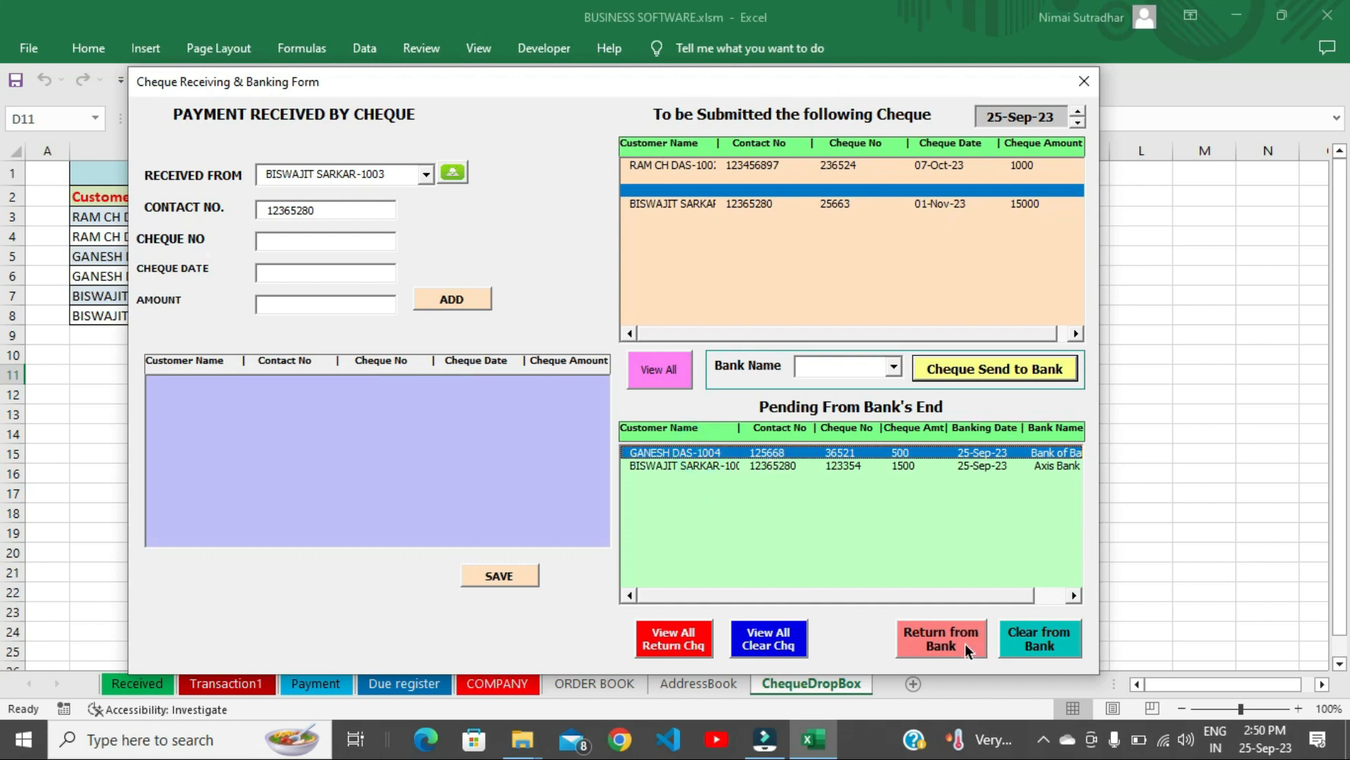
pyautogui.click(1044, 644)
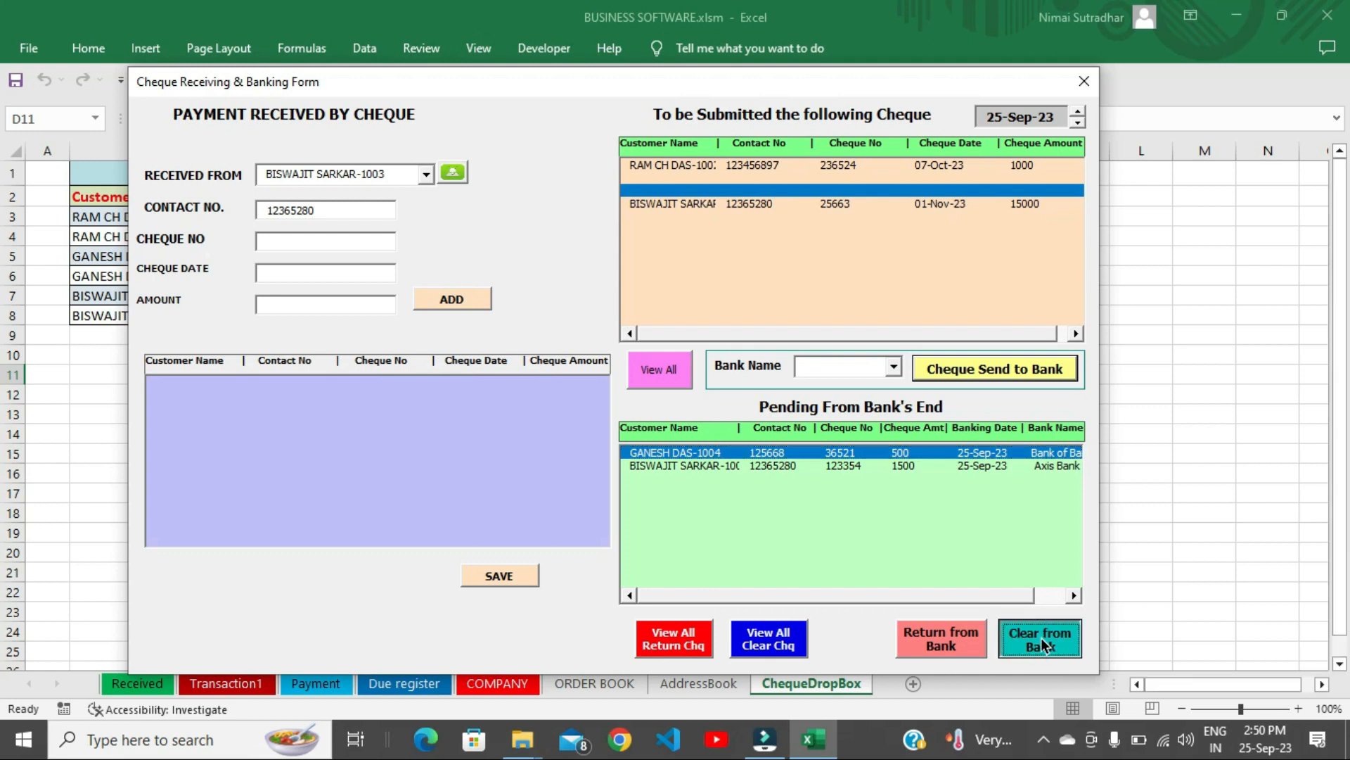
pyautogui.click(850, 467)
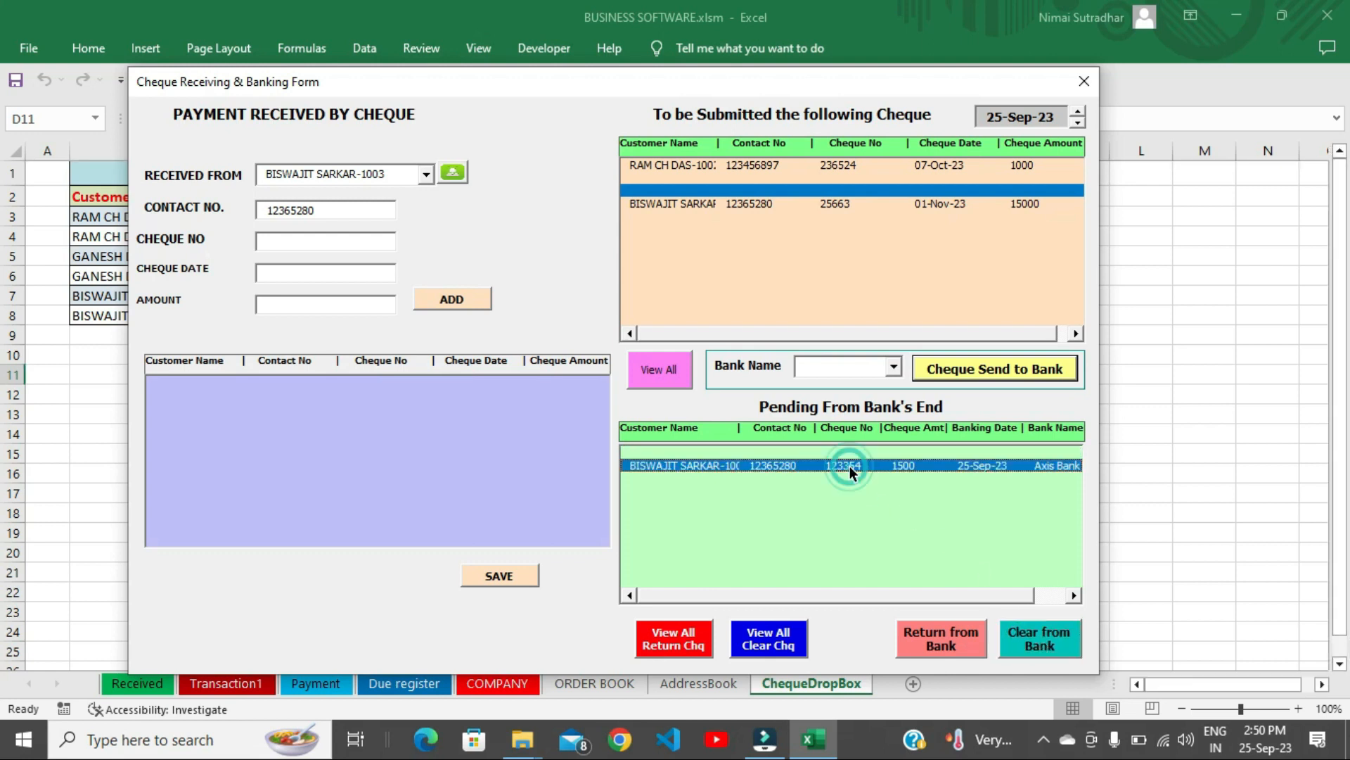
pyautogui.click(949, 643)
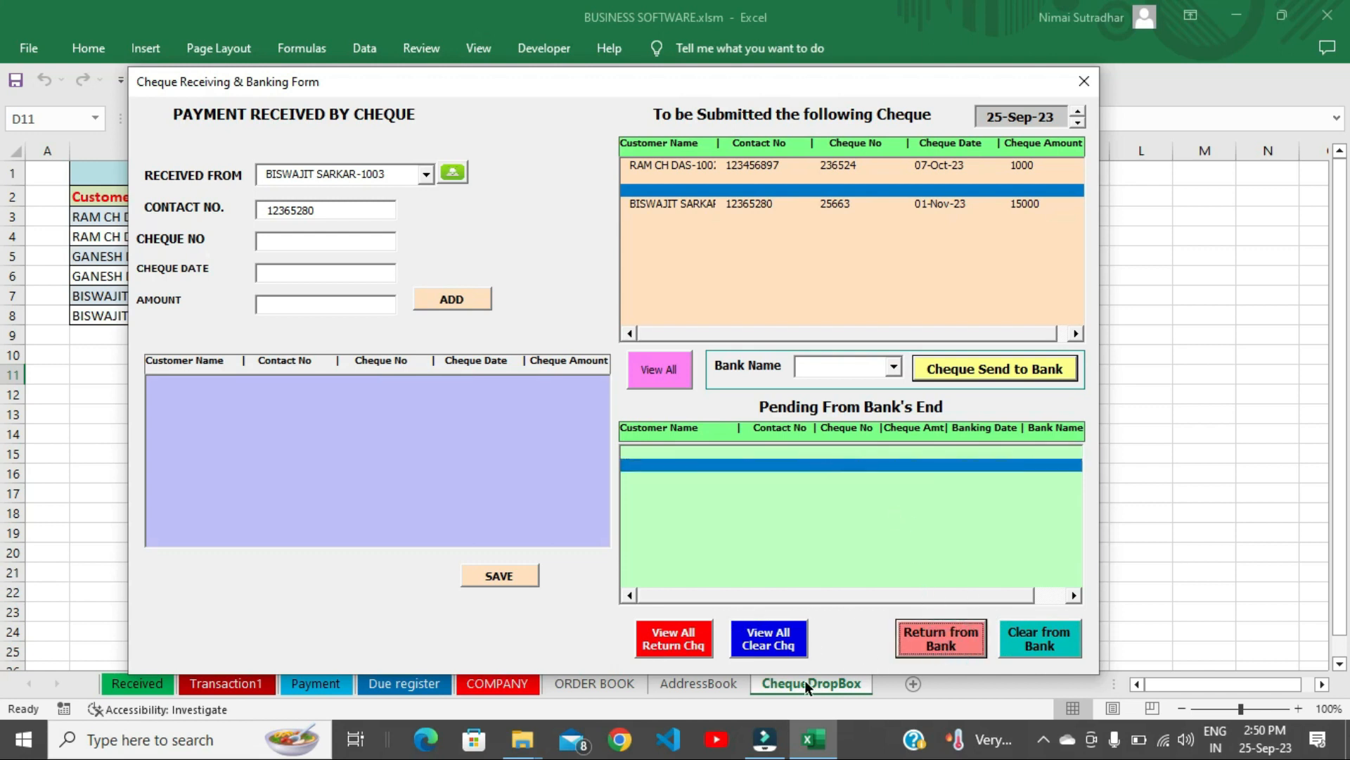
pyautogui.click(772, 643)
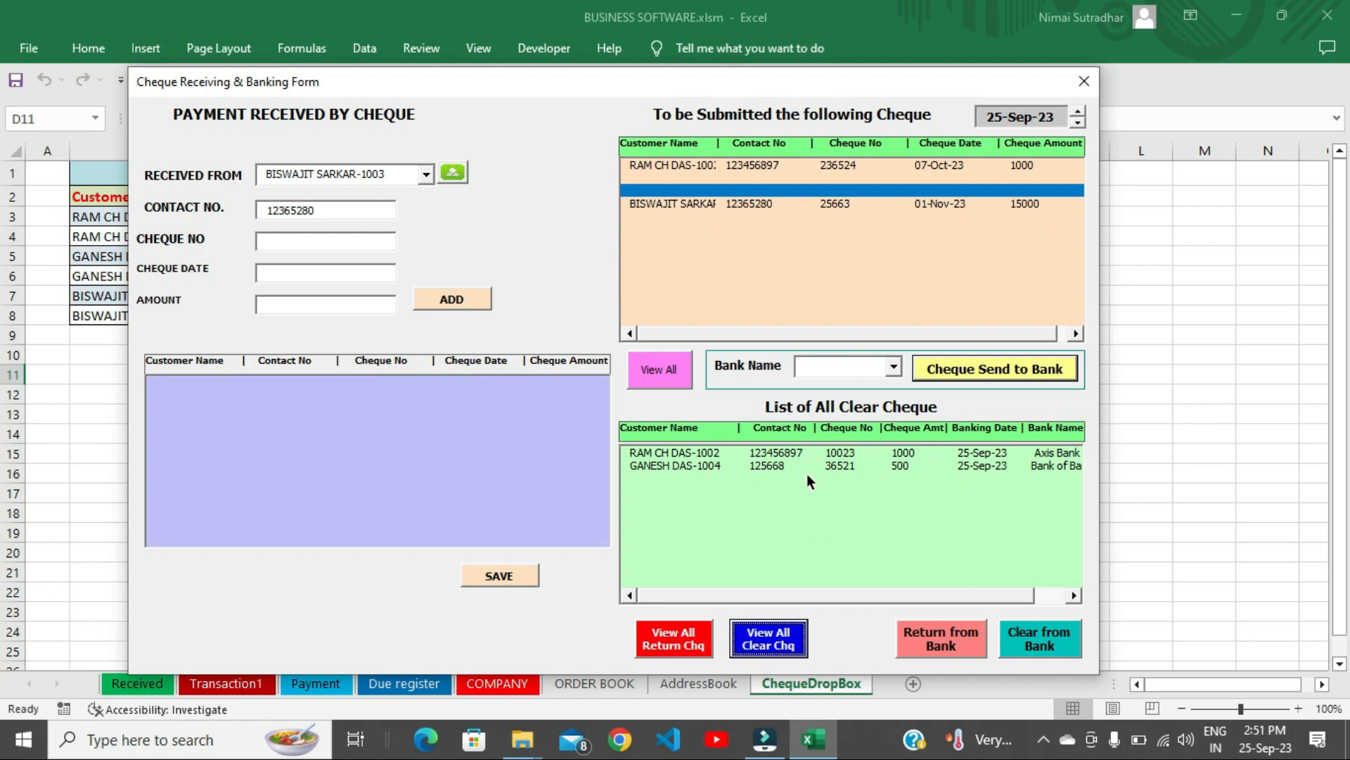
pyautogui.click(692, 646)
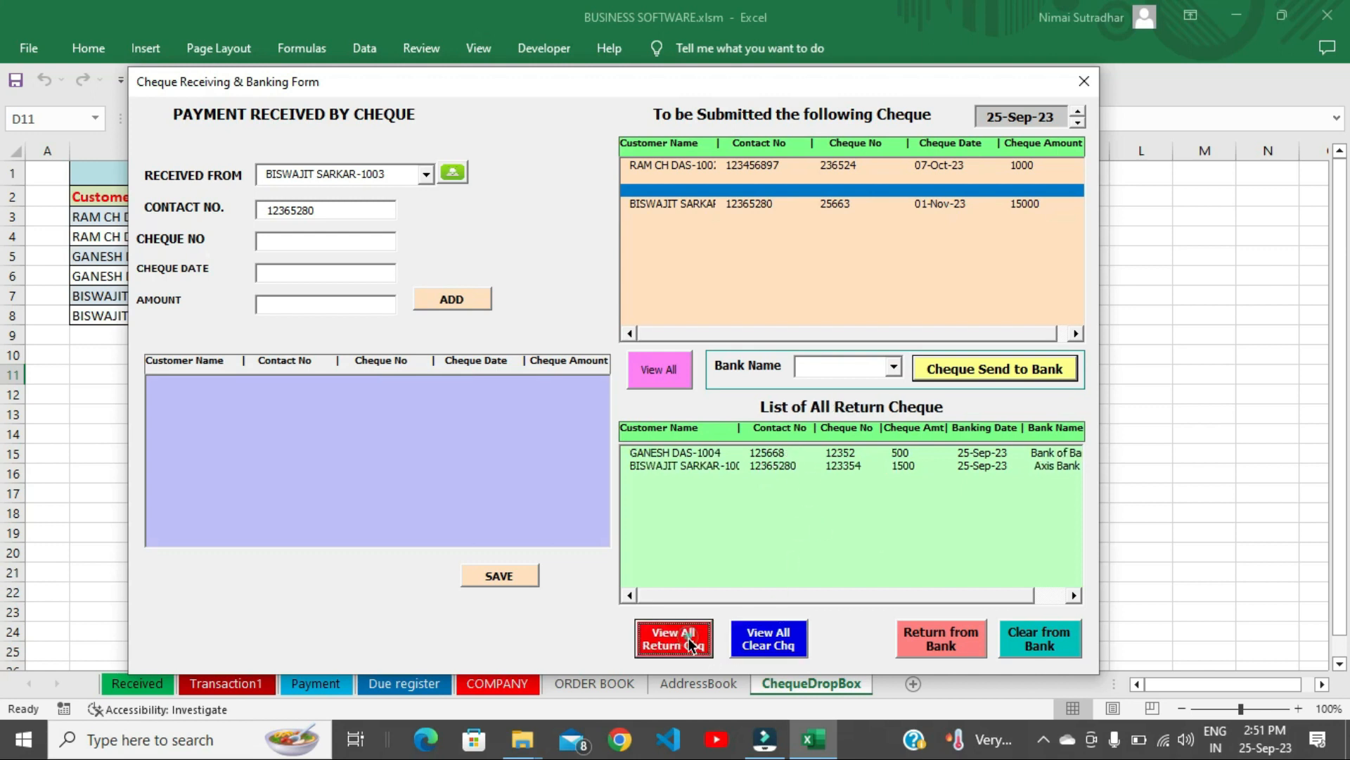